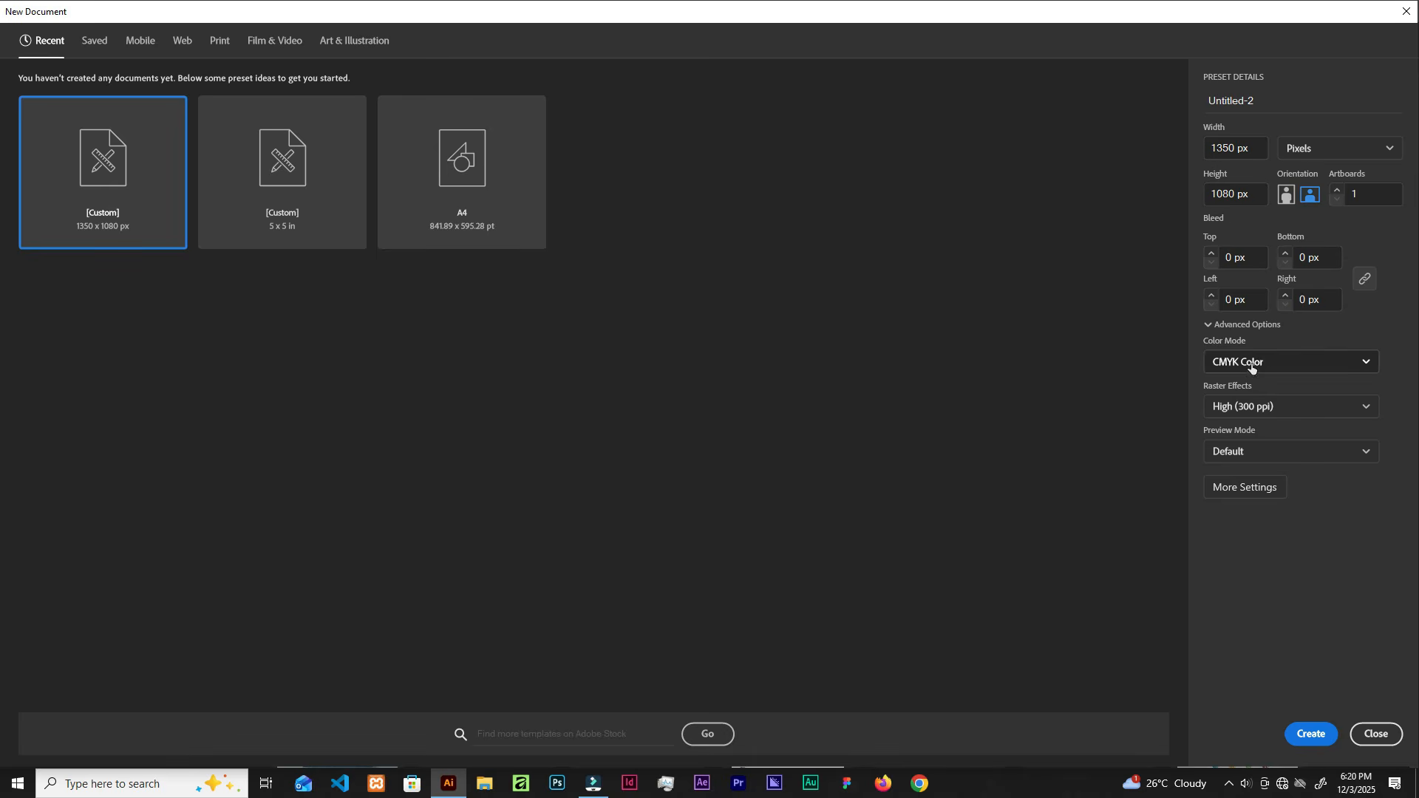
Step: Create the document with CMYK Color mode and High (300 ppi) raster effects
{"action": "left_click", "coordinate": [1306, 362]}
{"action": "left_click", "coordinate": [1295, 362]}
{"action": "left_click", "coordinate": [1334, 411]}
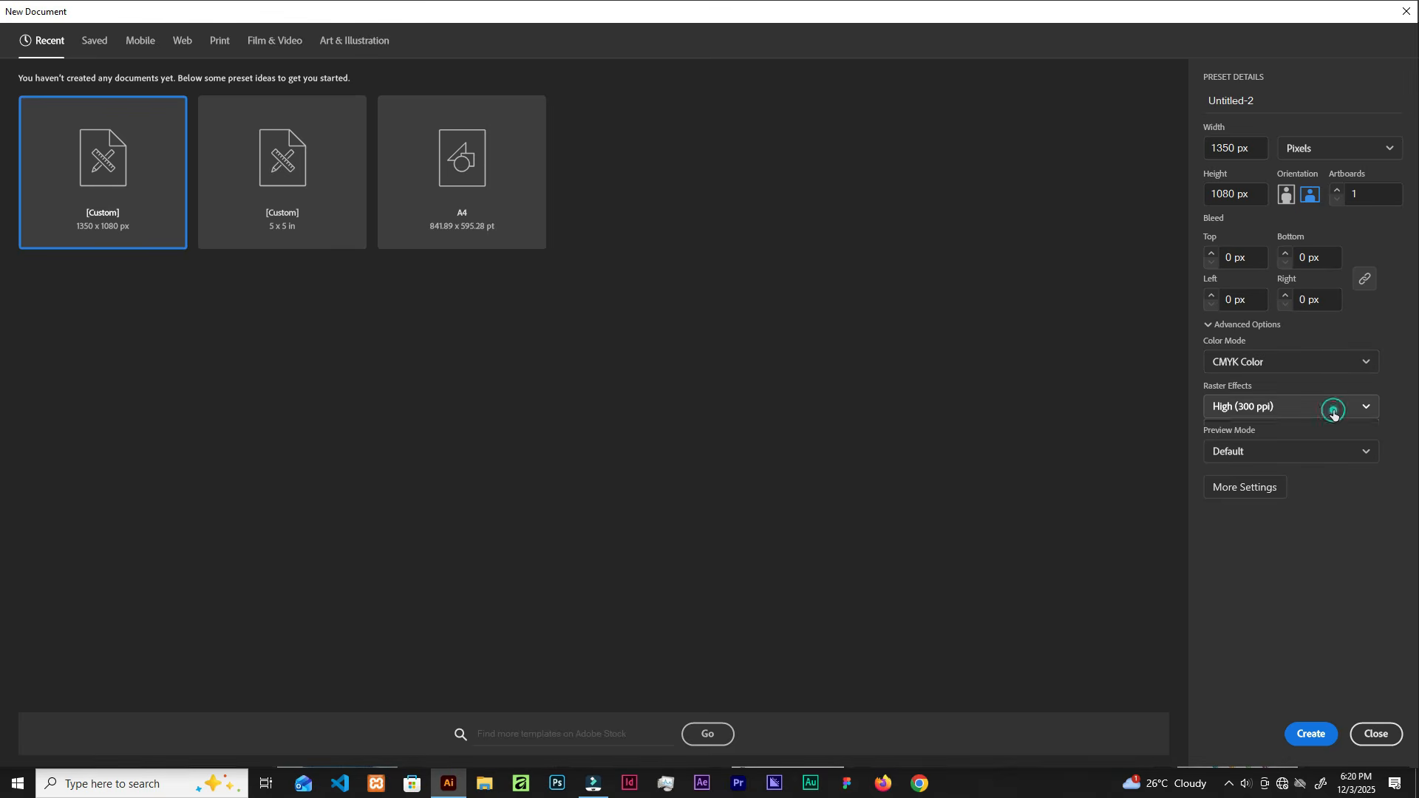
{"action": "left_click", "coordinate": [1333, 410]}
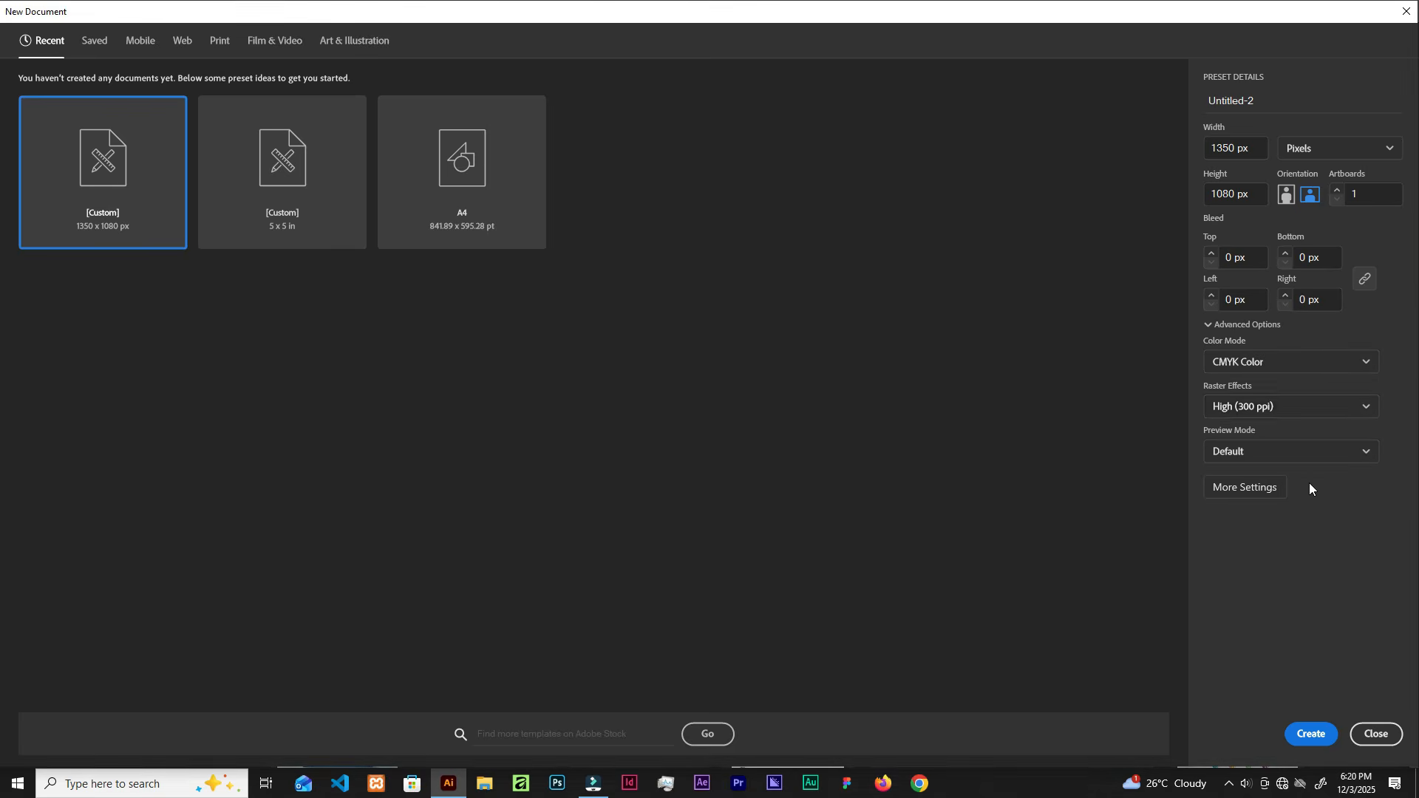
{"action": "left_click", "coordinate": [1308, 733]}
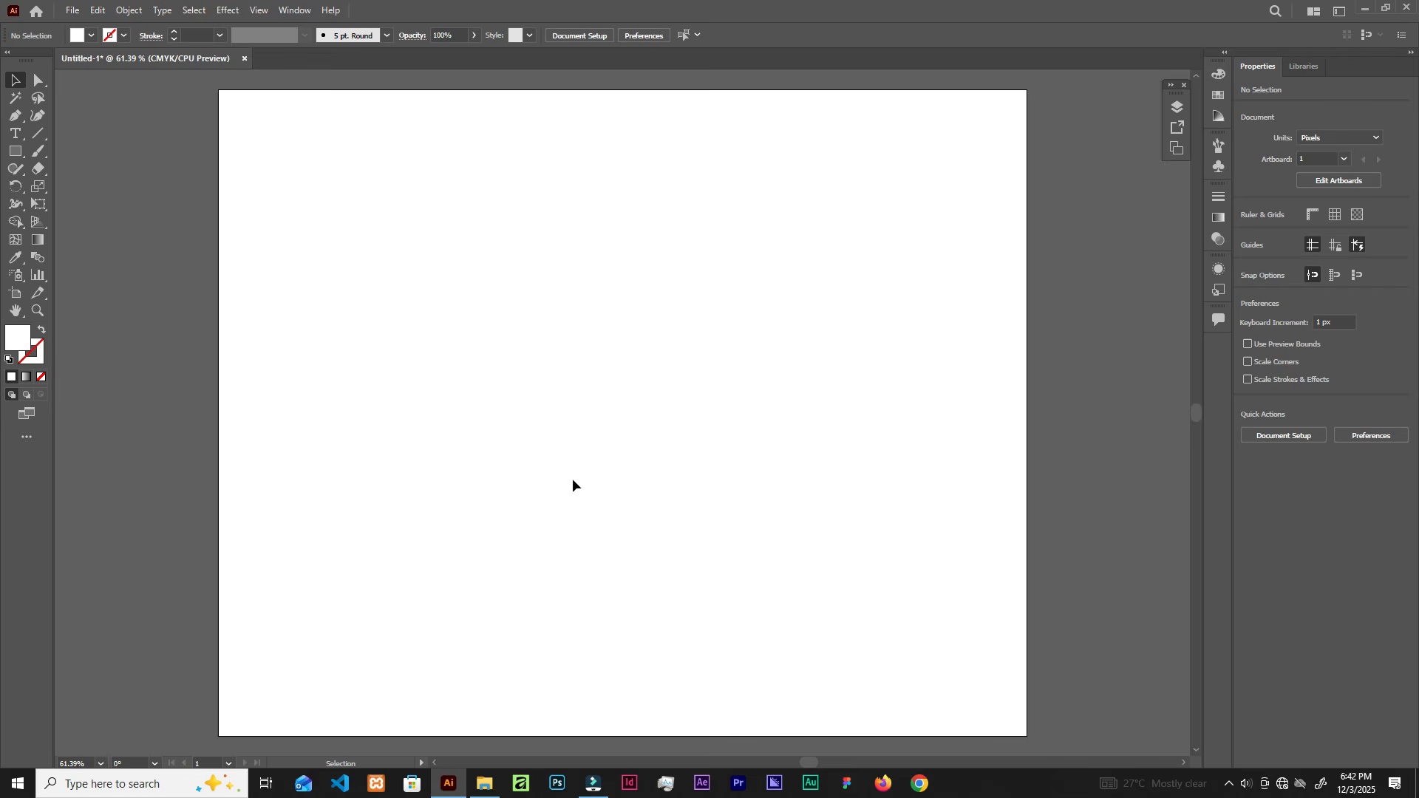
Step: Bring up the logo folder in File Explorer and preview v1, v2 and v3 in turn
{"action": "left_click", "coordinate": [486, 783]}
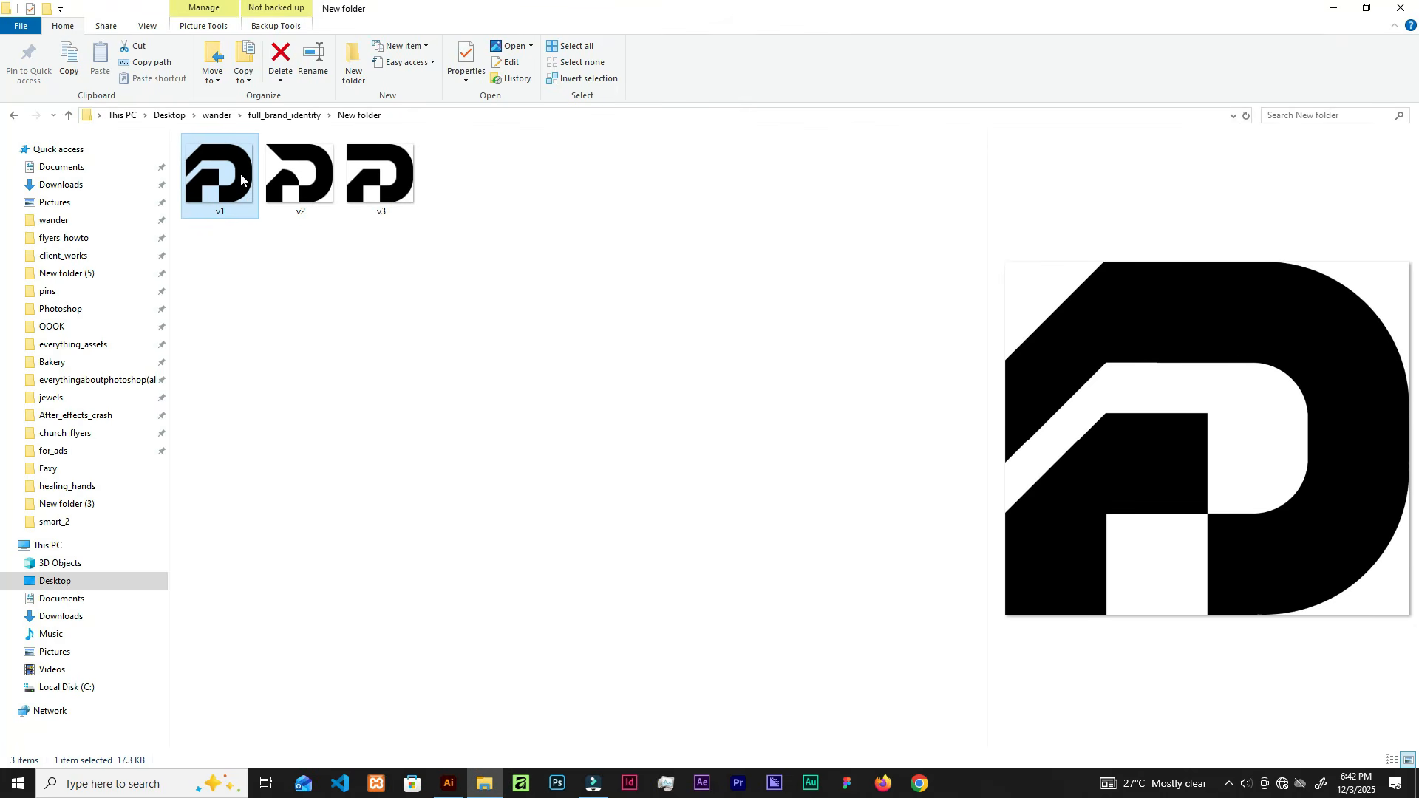
{"action": "key", "text": "Right"}
{"action": "key", "text": "Right"}
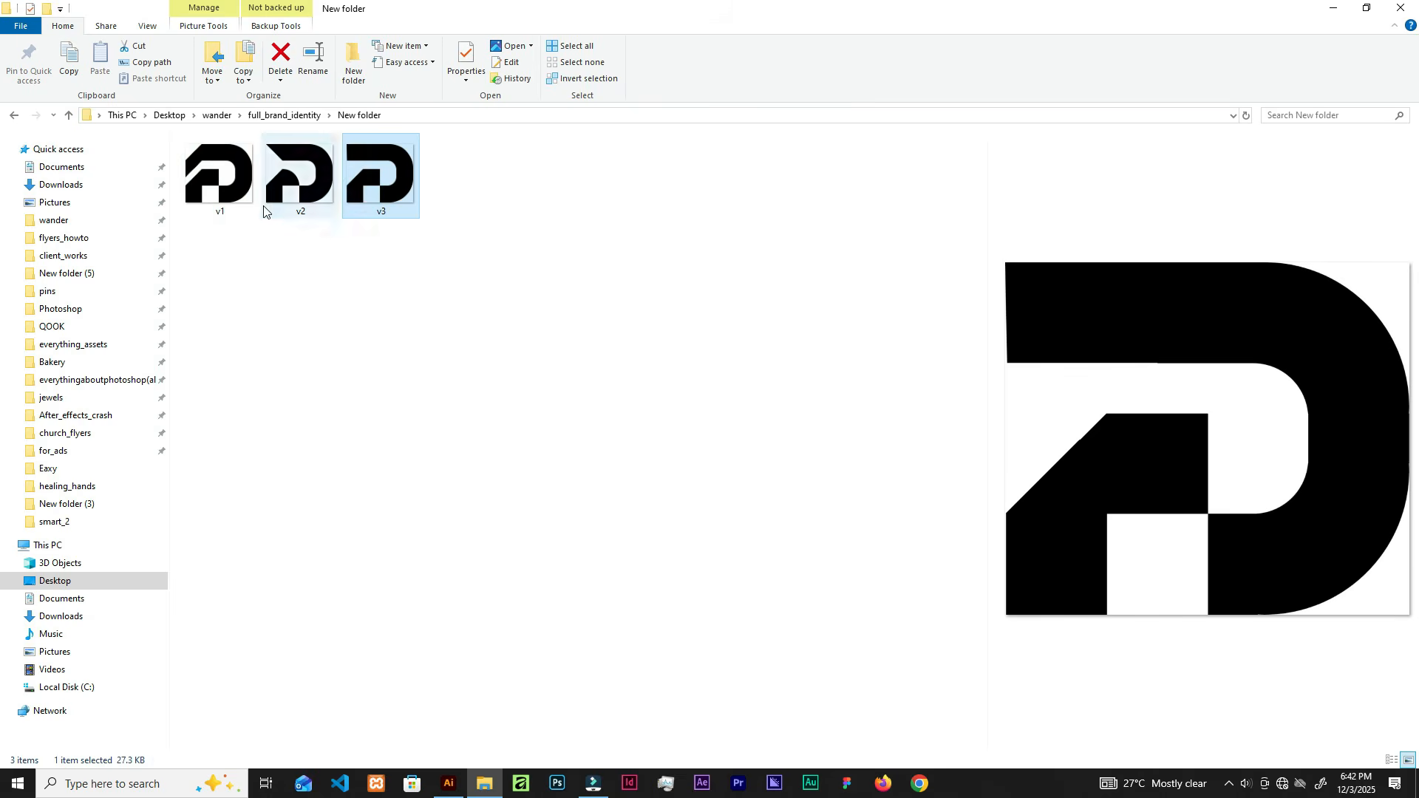
{"action": "left_click", "coordinate": [240, 204]}
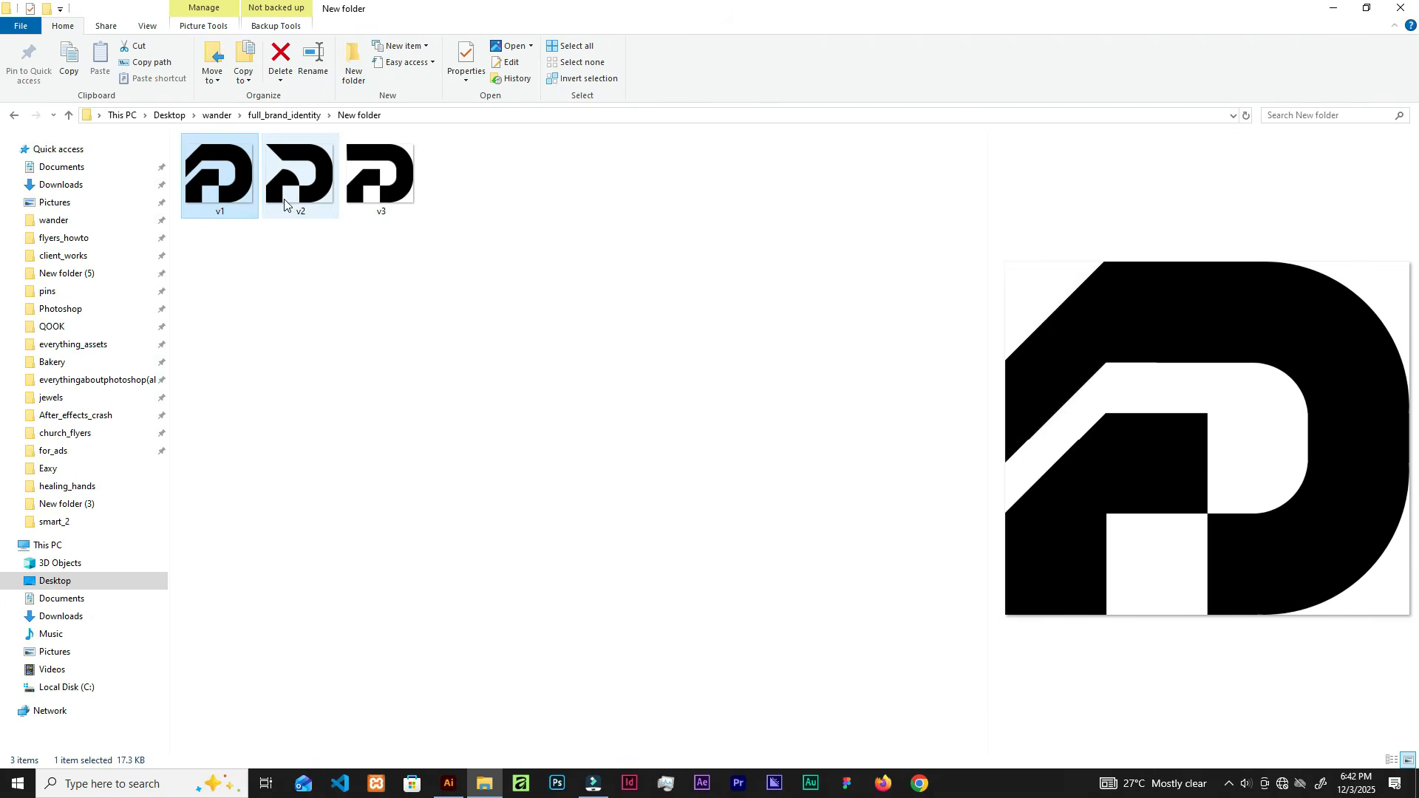
{"action": "key", "text": "Right"}
{"action": "key", "text": "Right"}
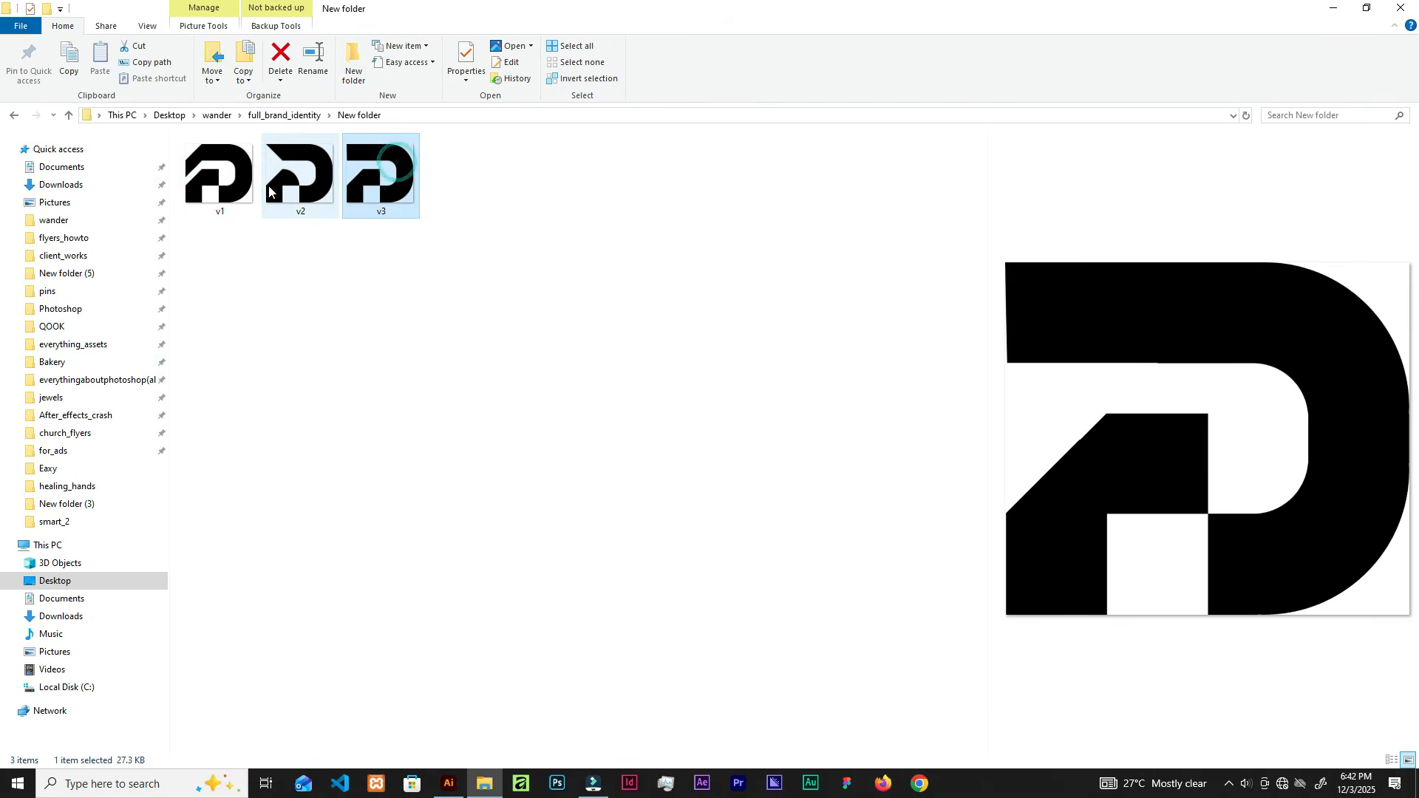
{"action": "left_click", "coordinate": [272, 191]}
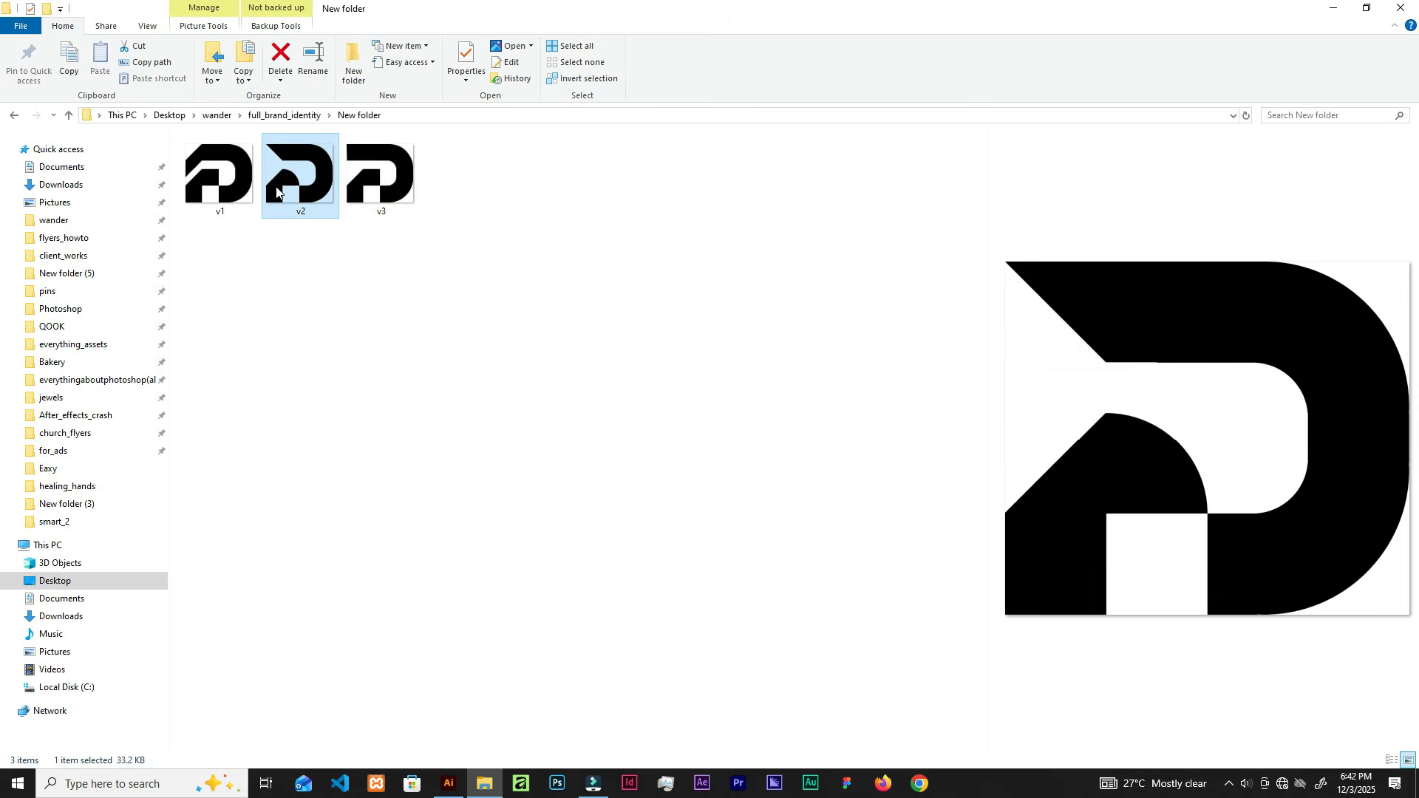
{"action": "key", "text": "Right"}
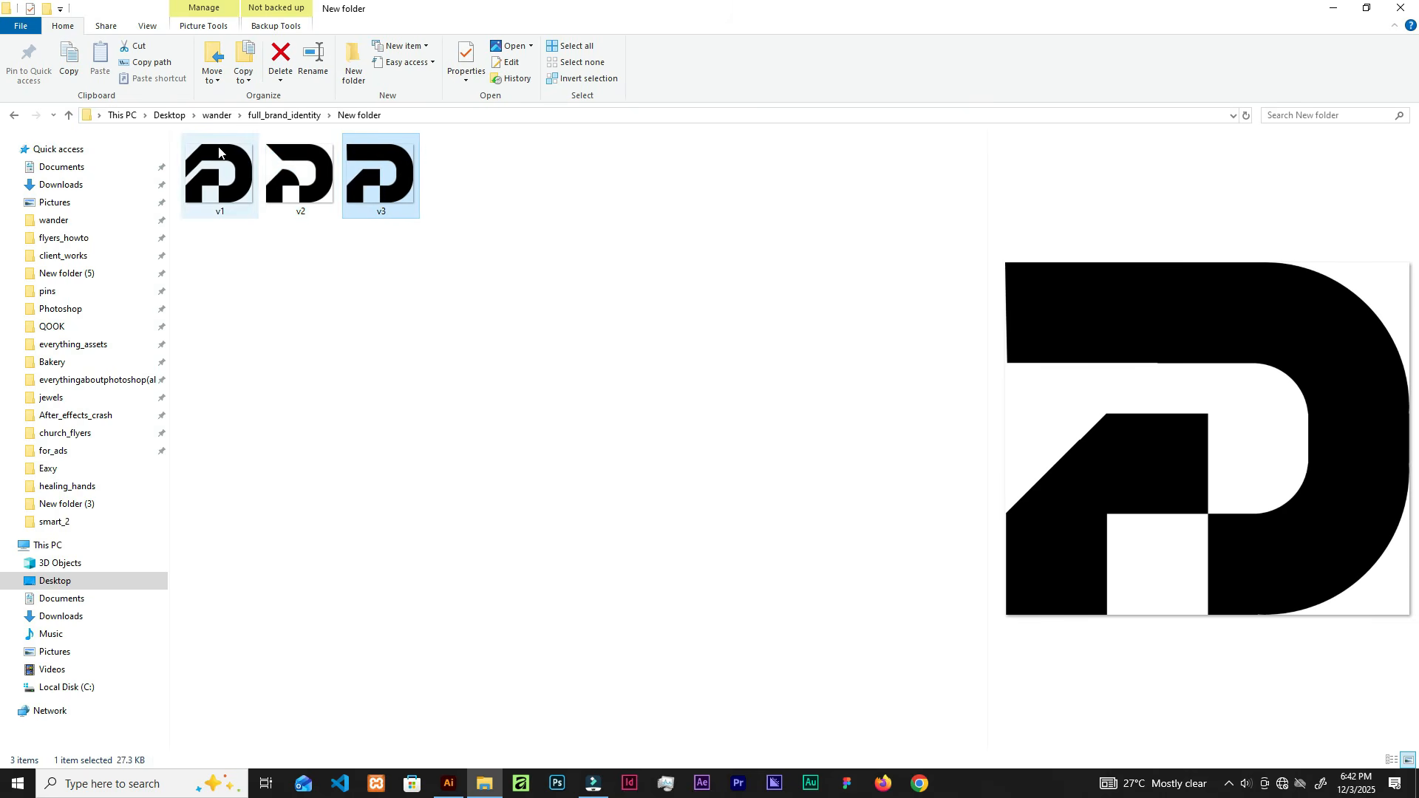
{"action": "left_click", "coordinate": [221, 174]}
Step: Drag v1.png from Explorer onto the Untitled-1 artboard and scale the placed logo up
{"action": "left_click_drag", "start_coordinate": [221, 181], "coordinate": [634, 426]}
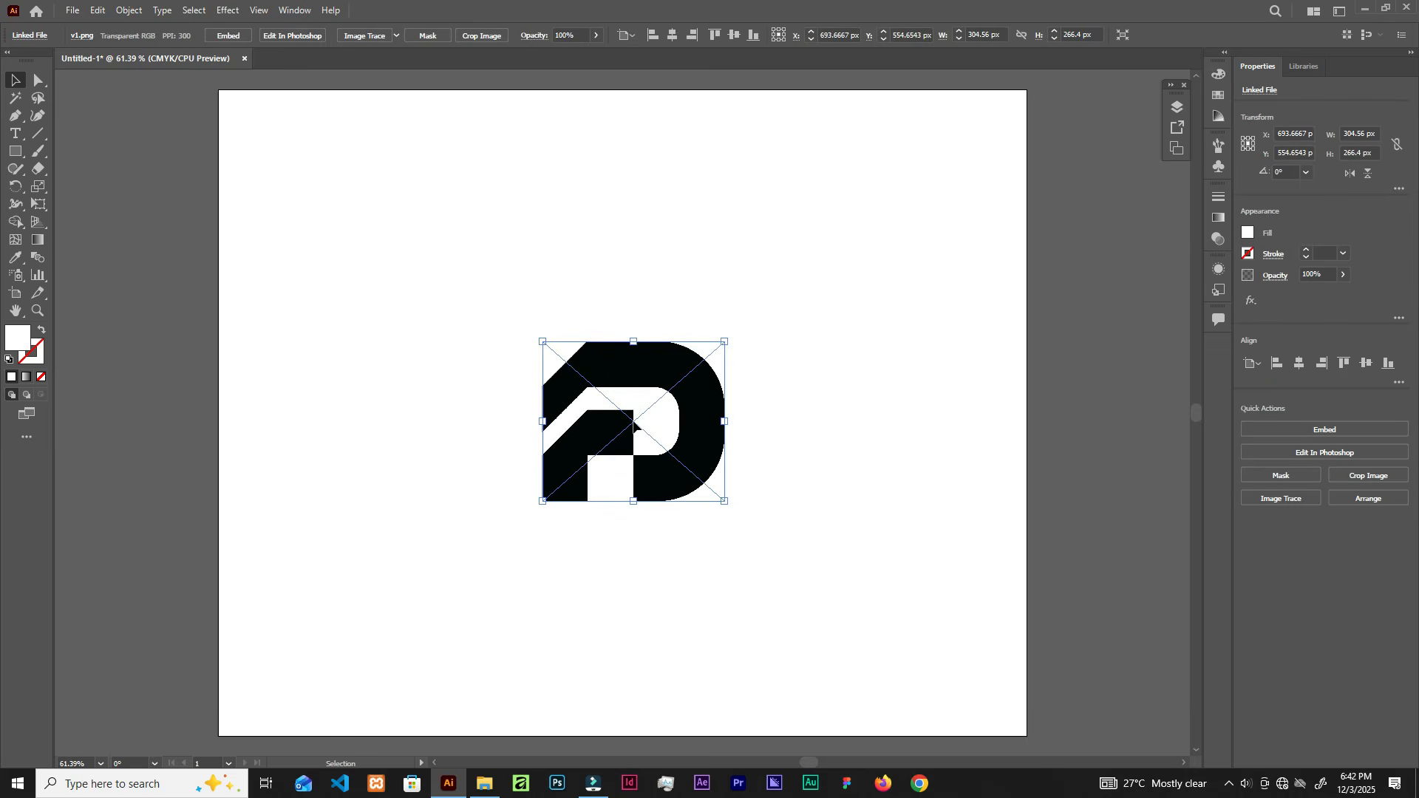
{"action": "left_click_drag", "start_coordinate": [724, 342], "coordinate": [877, 145]}
{"action": "left_click_drag", "start_coordinate": [779, 292], "coordinate": [707, 344]}
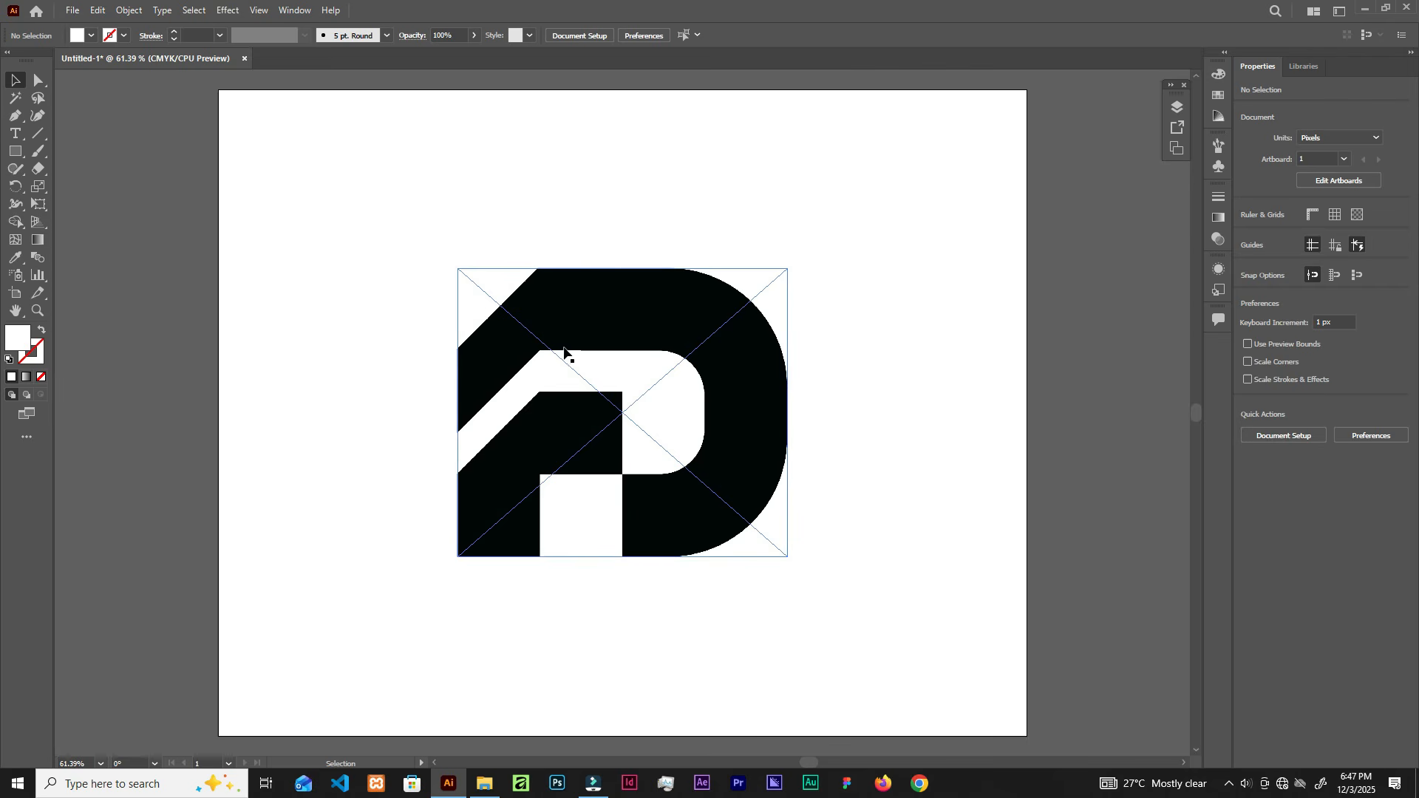
Step: Fade the placed logo to 42% opacity, centre it vertically and shrink it slightly
{"action": "left_click", "coordinate": [599, 317]}
{"action": "left_click_drag", "start_coordinate": [597, 317], "coordinate": [597, 327]}
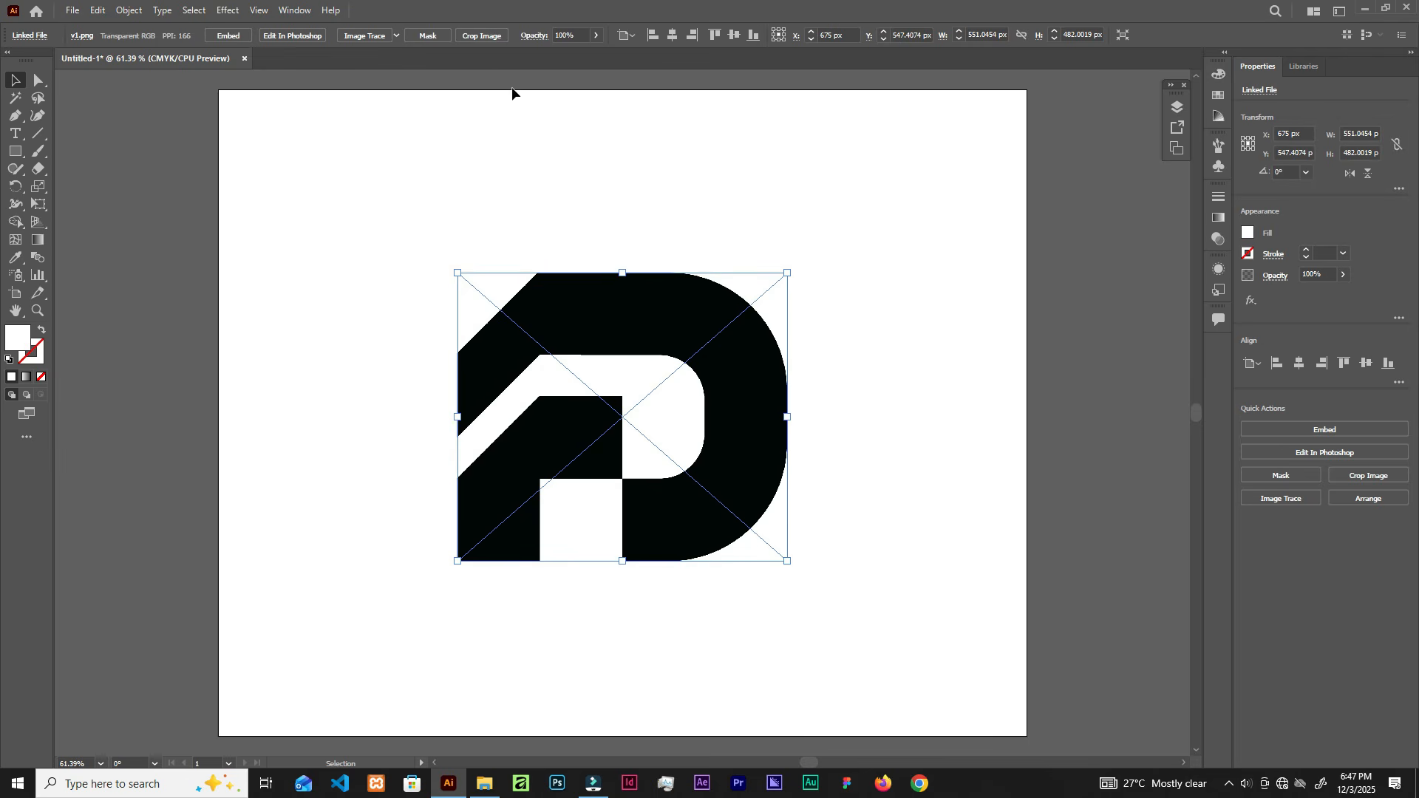
{"action": "left_click", "coordinate": [596, 35]}
{"action": "left_click_drag", "start_coordinate": [595, 52], "coordinate": [564, 60]}
{"action": "left_click_drag", "start_coordinate": [630, 308], "coordinate": [630, 314]}
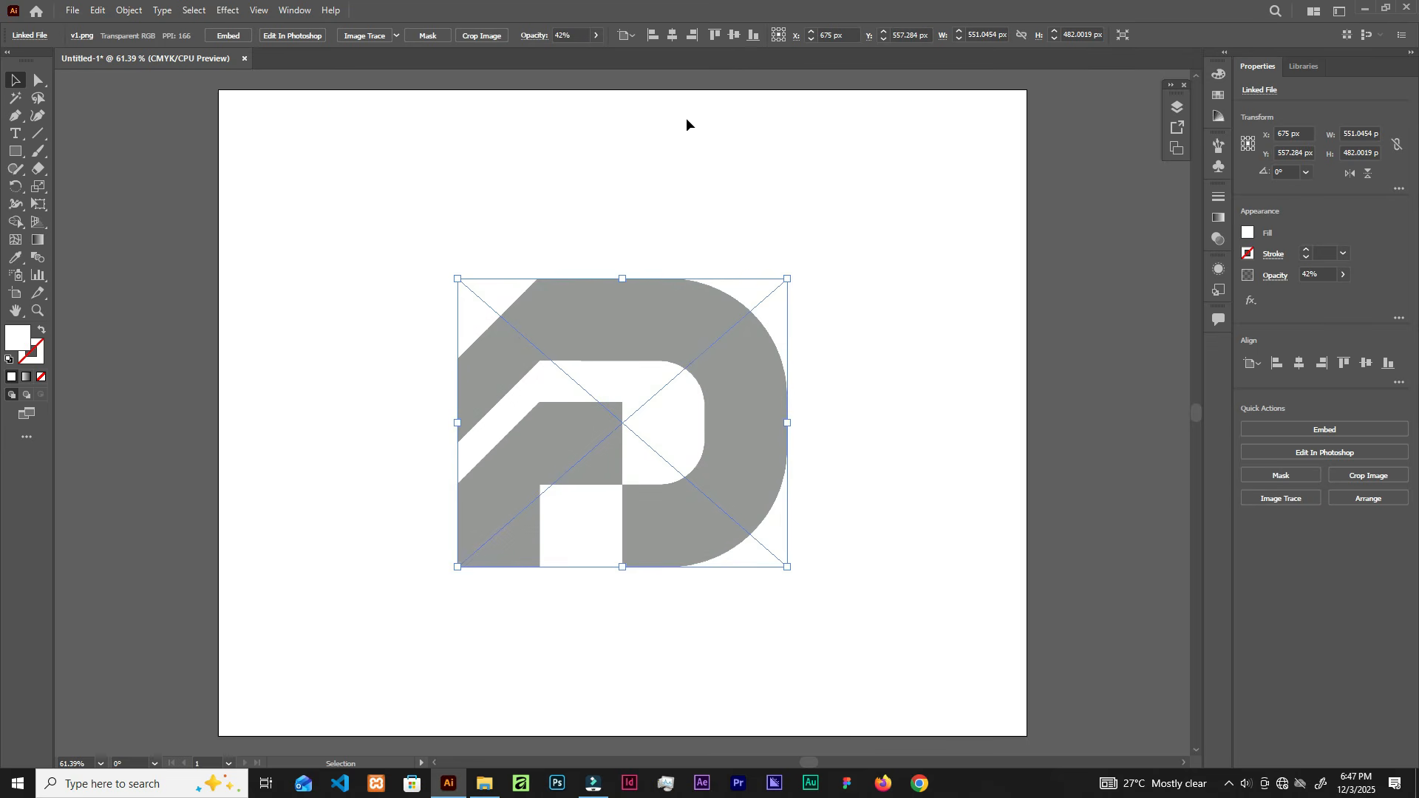
{"action": "left_click", "coordinate": [734, 35]}
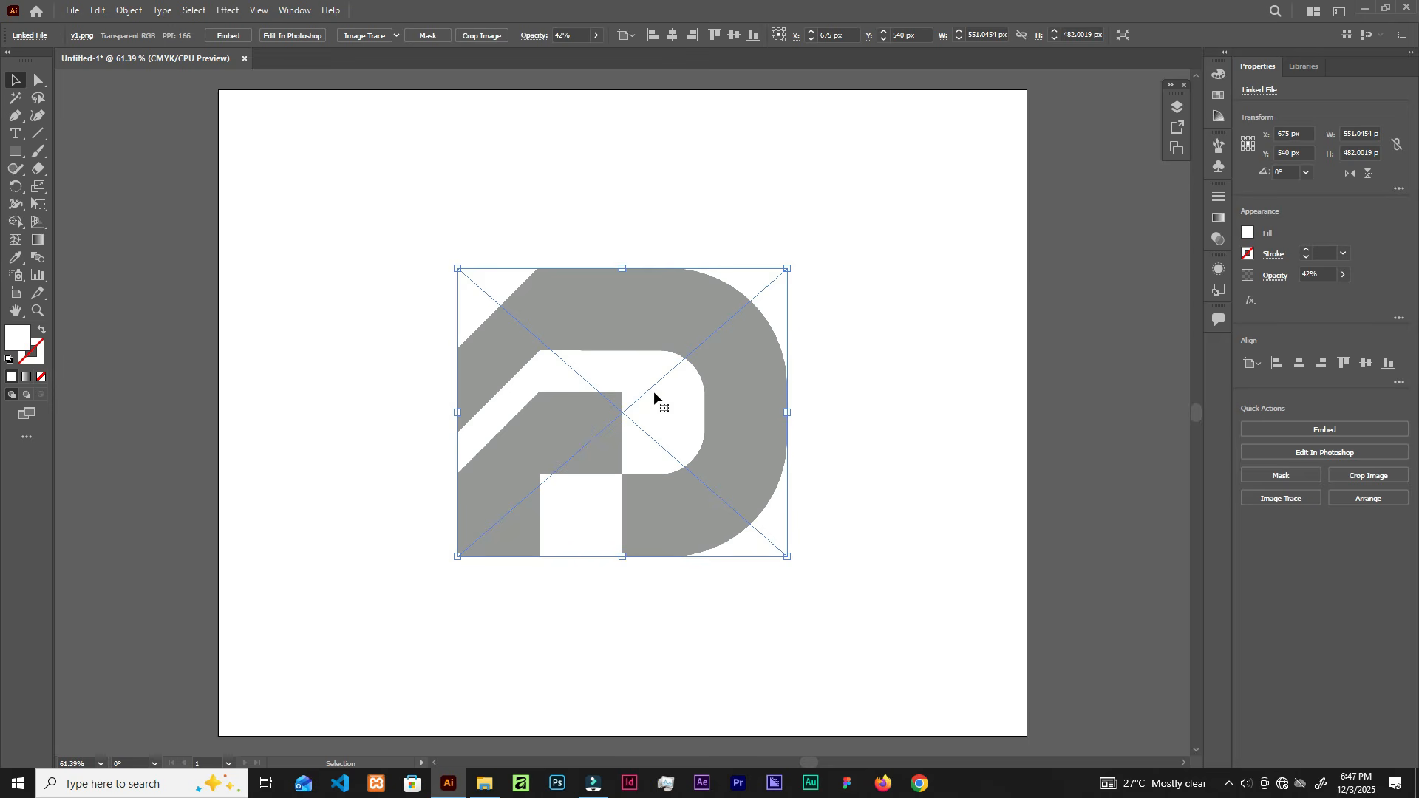
{"action": "left_click_drag", "start_coordinate": [787, 268], "coordinate": [762, 286]}
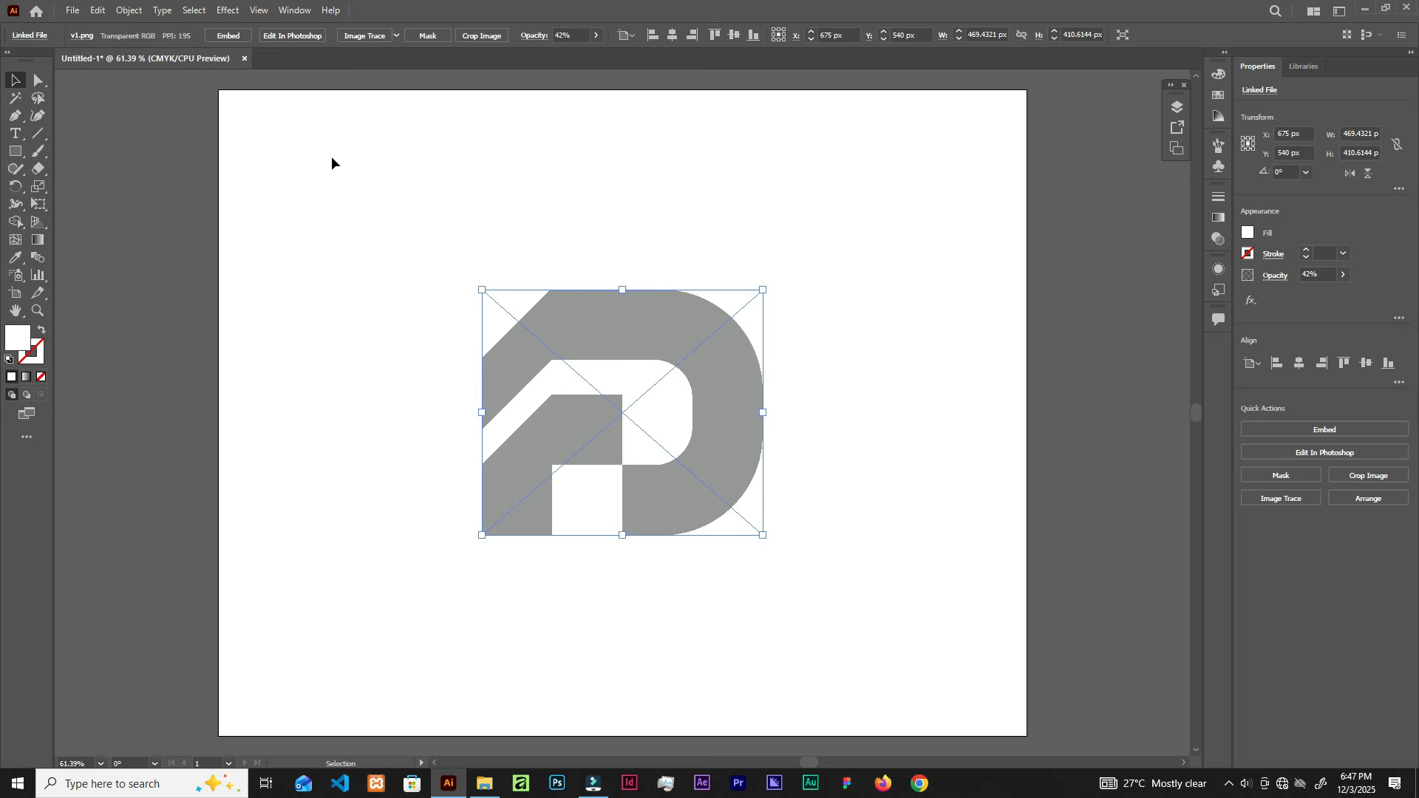
Step: Lock the logo image and save the document as ut.ai
{"action": "left_click", "coordinate": [126, 12]}
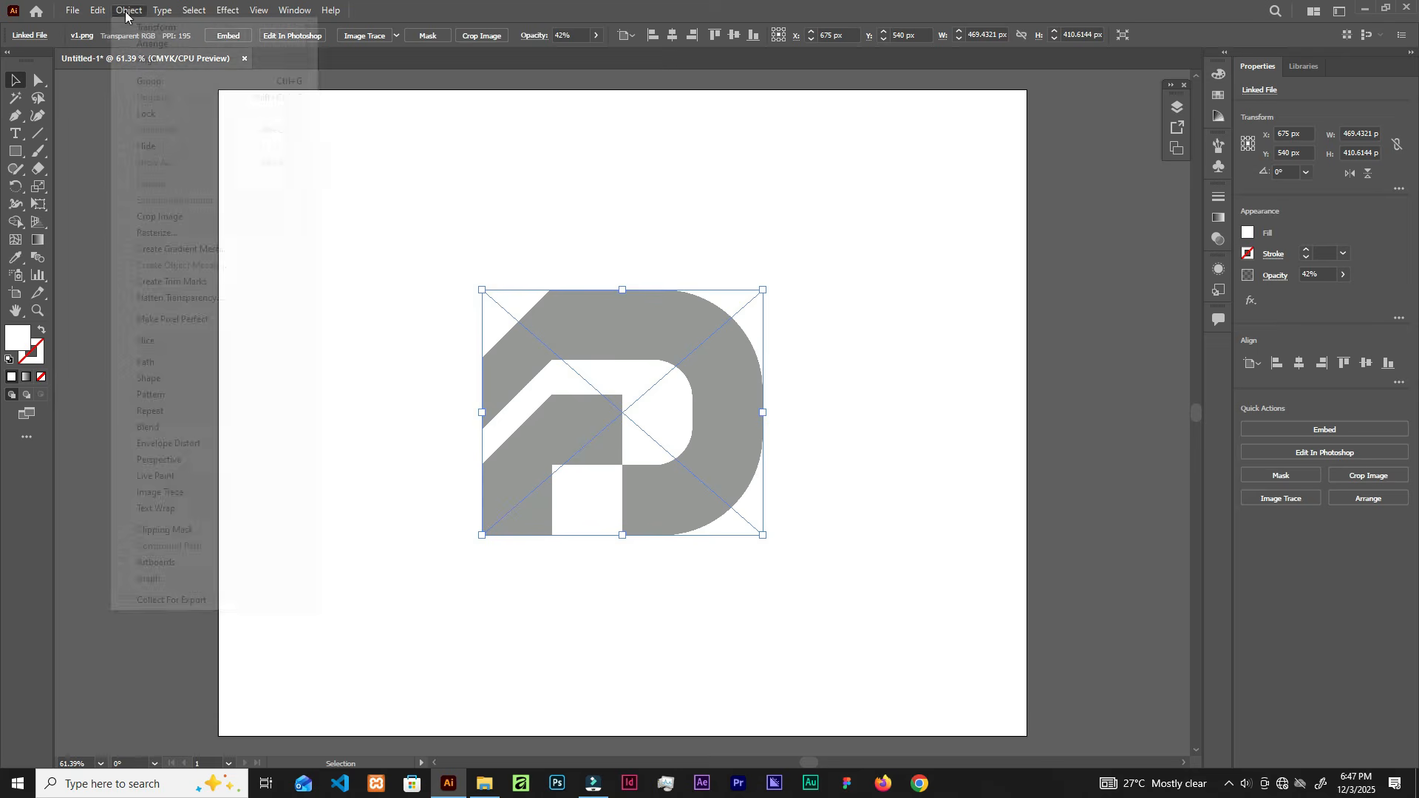
{"action": "mouse_move", "coordinate": [156, 118]}
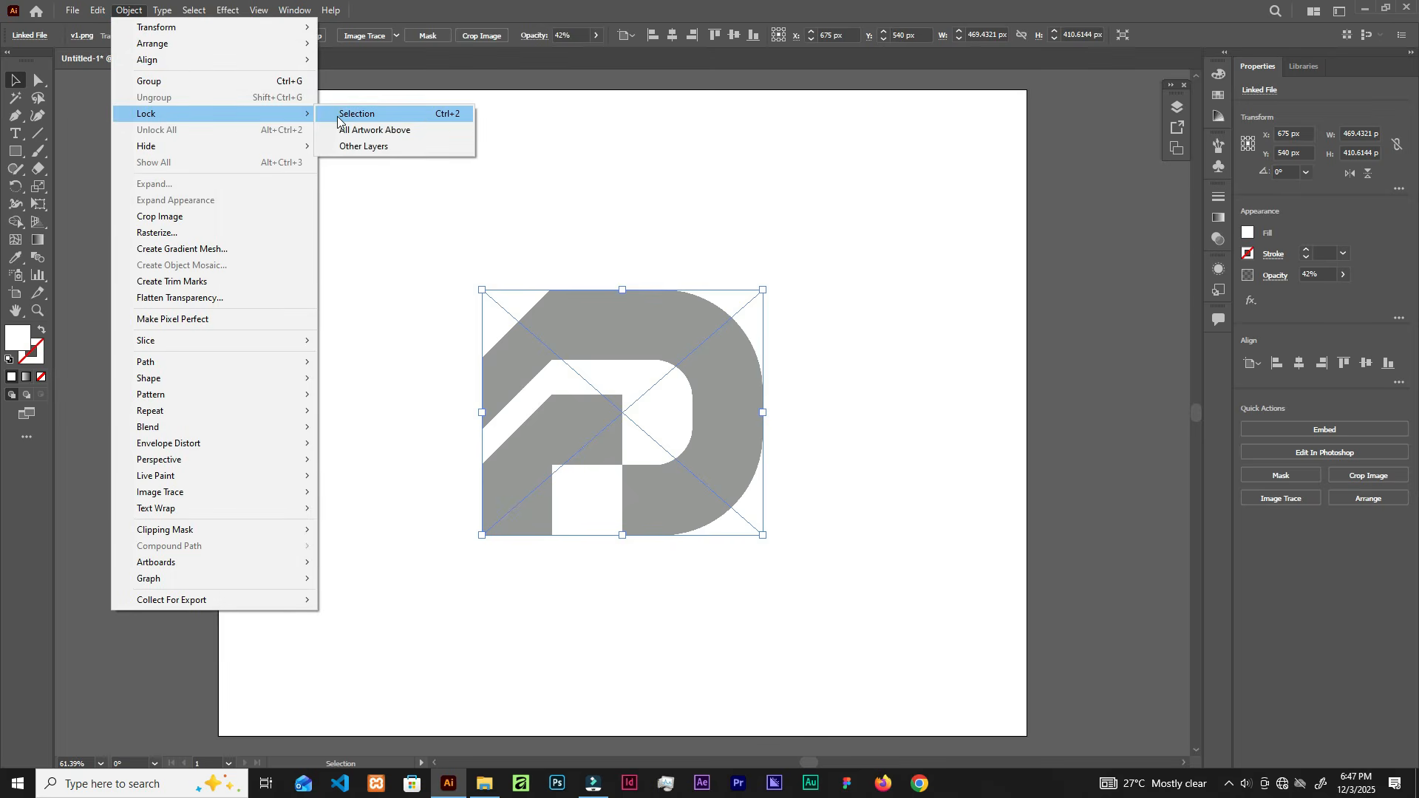
{"action": "left_click", "coordinate": [357, 115]}
{"action": "left_click", "coordinate": [649, 343]}
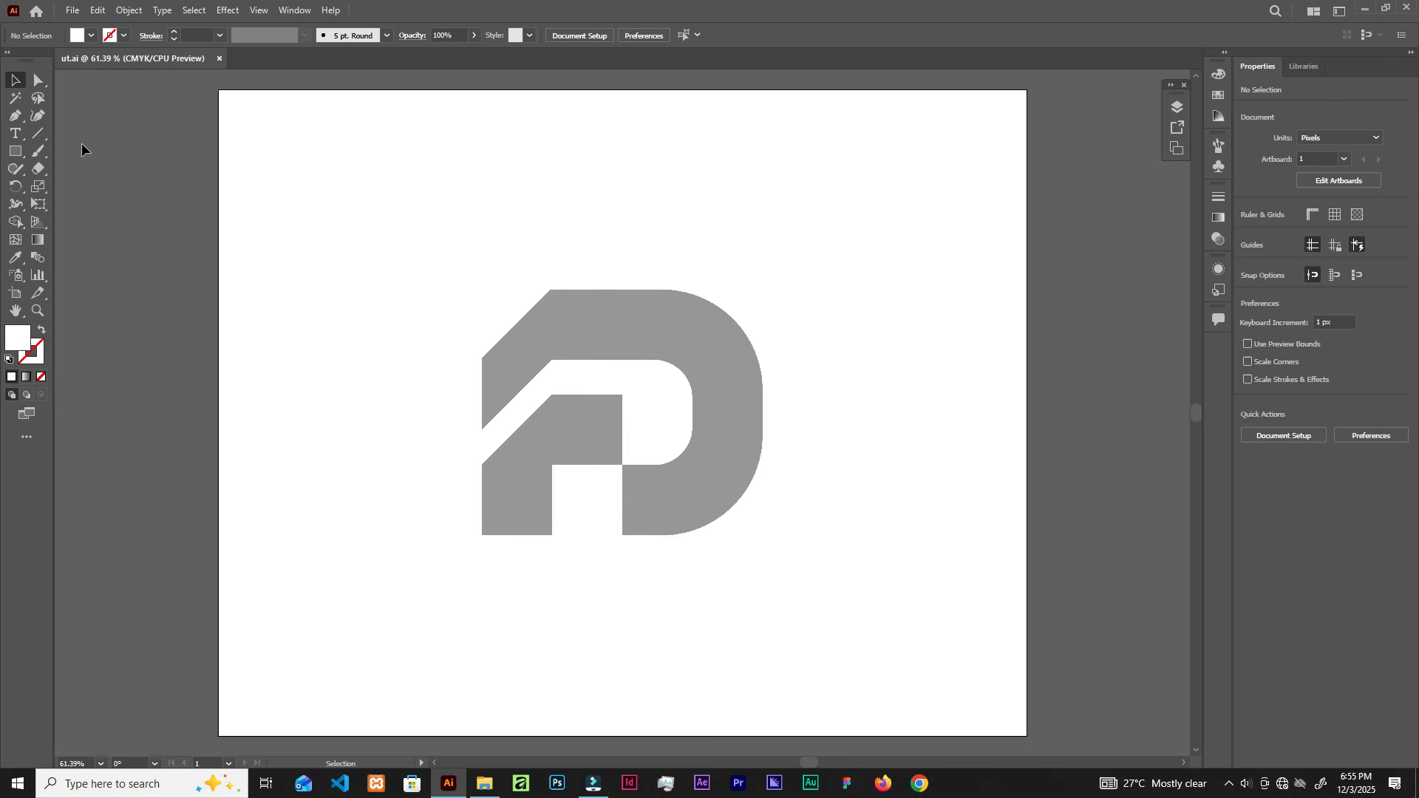
Step: Draw a 1 pt horizontal line and place it on the logo's top edge
{"action": "left_click_drag", "start_coordinate": [538, 247], "coordinate": [646, 250]}
{"action": "left_click", "coordinate": [600, 262]}
{"action": "left_click", "coordinate": [46, 139]}
{"action": "mouse_move", "coordinate": [374, 224]}
{"action": "left_mouse_down"}
{"action": "mouse_move", "coordinate": [998, 245]}
{"action": "mouse_move", "coordinate": [932, 228]}
{"action": "left_mouse_up"}
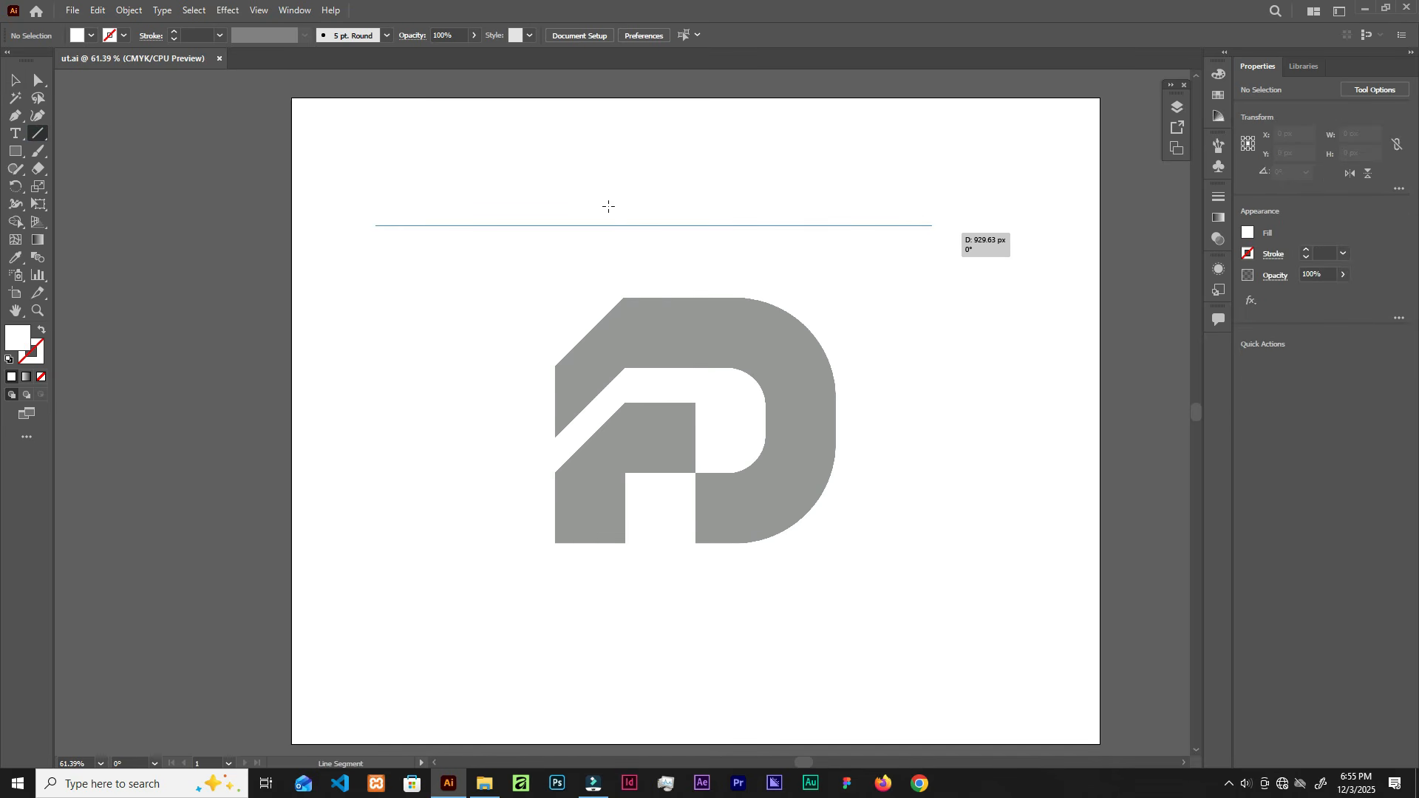
{"action": "left_click", "coordinate": [220, 36]}
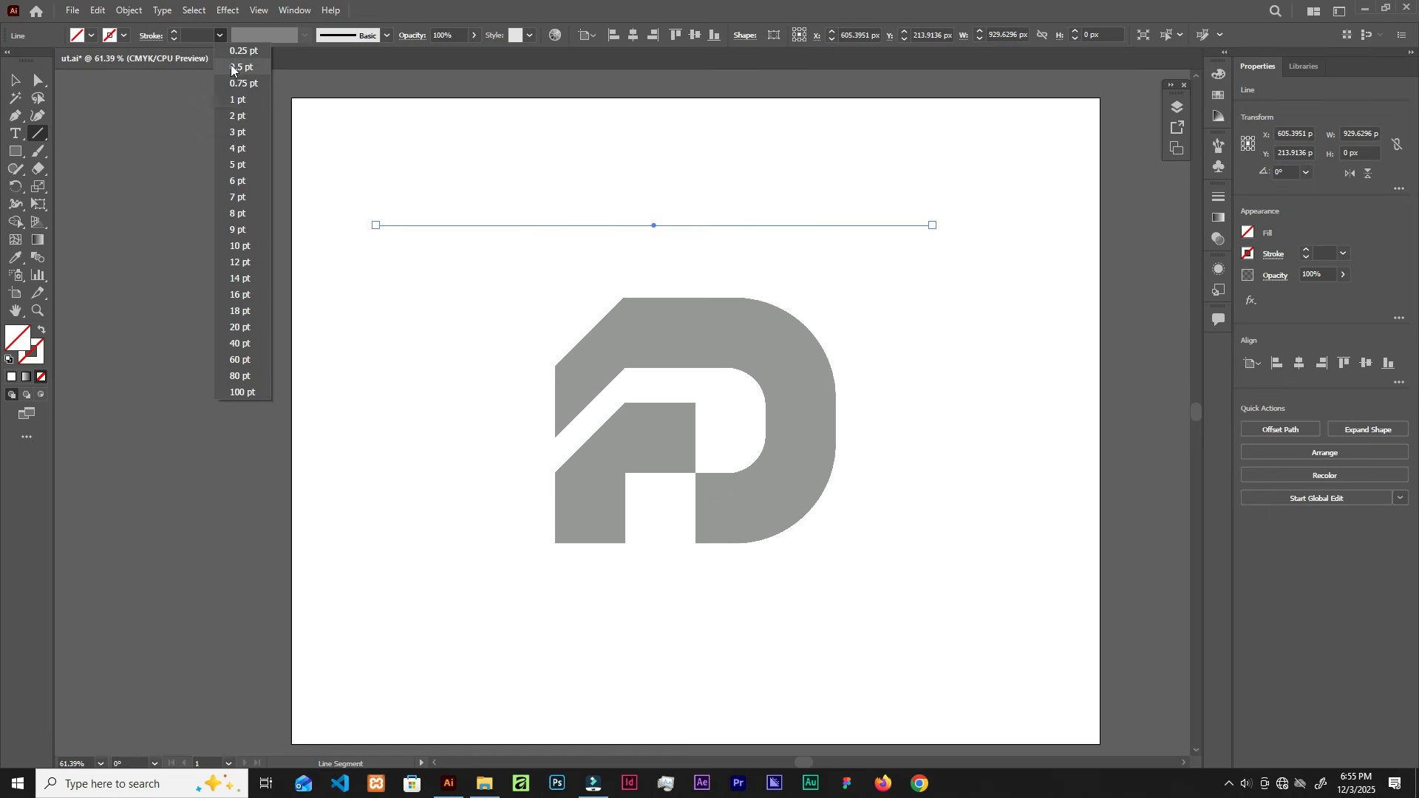
{"action": "left_click", "coordinate": [239, 105]}
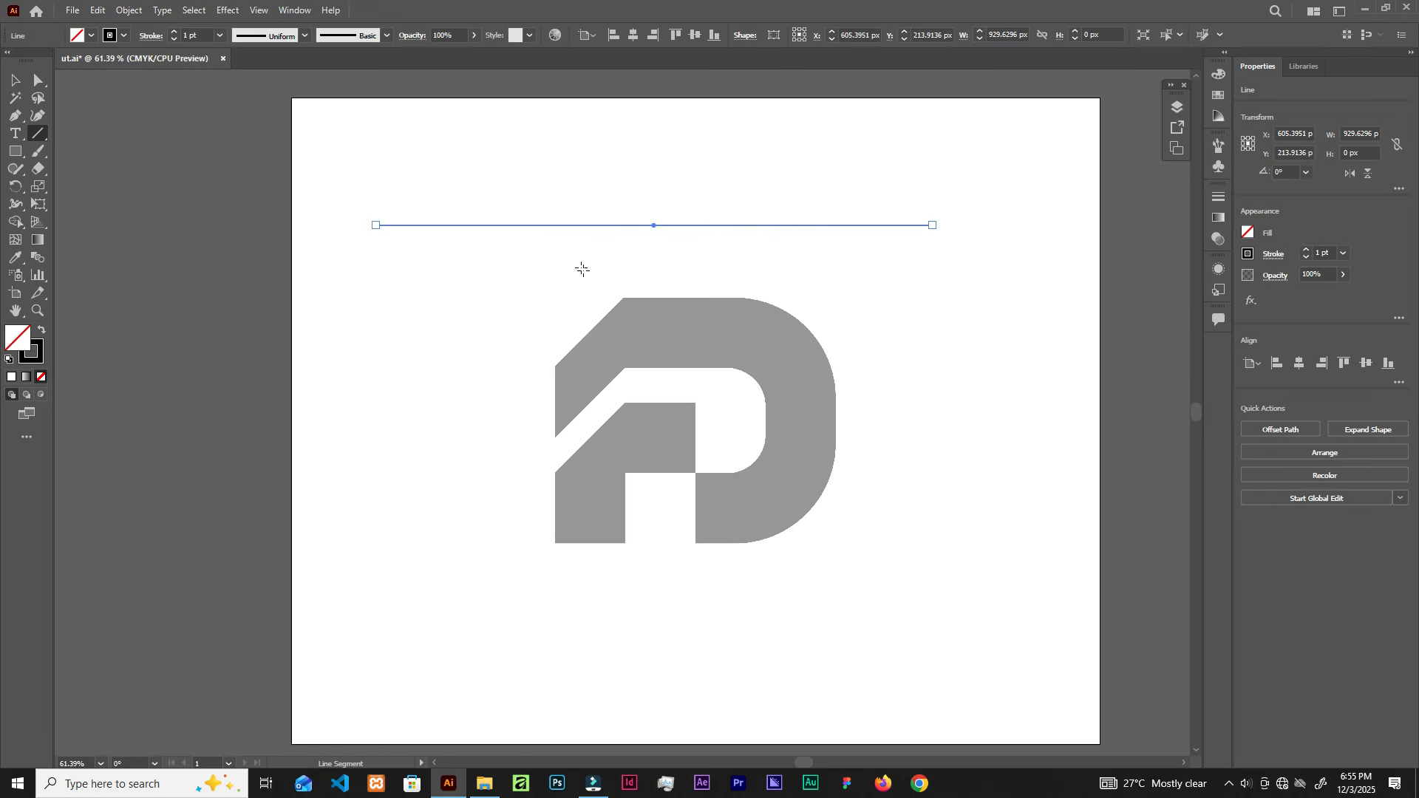
{"action": "key", "text": "v"}
{"action": "left_click_drag", "start_coordinate": [700, 229], "coordinate": [727, 301]}
Step: Copy the line down to the inner top edge, then copy both lines further down the logo
{"action": "scroll", "coordinate": [666, 344], "scroll_direction": "up", "scroll_amount": 1}
{"action": "scroll", "coordinate": [680, 318], "scroll_direction": "down", "scroll_amount": 1}
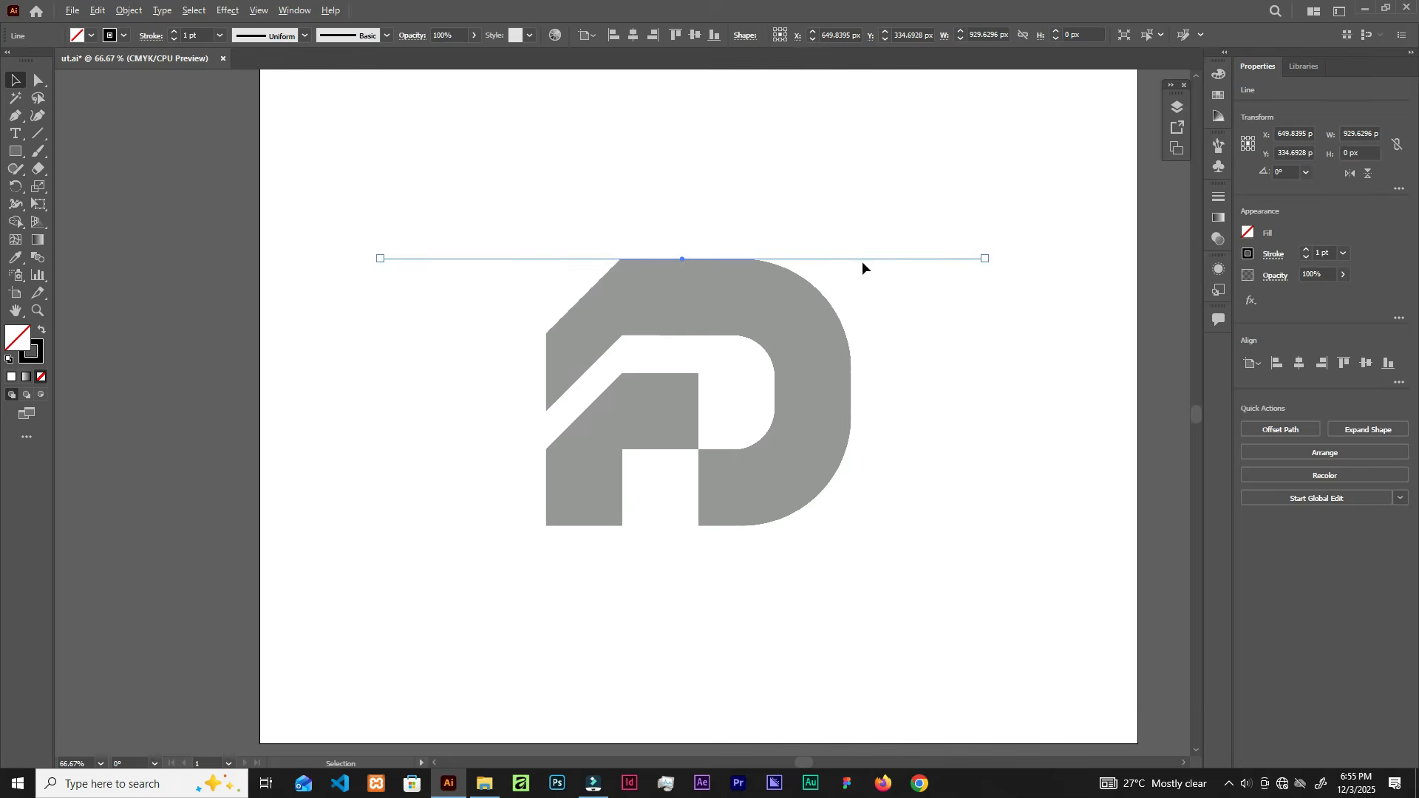
{"action": "left_click_drag", "start_coordinate": [862, 258], "coordinate": [852, 339]}
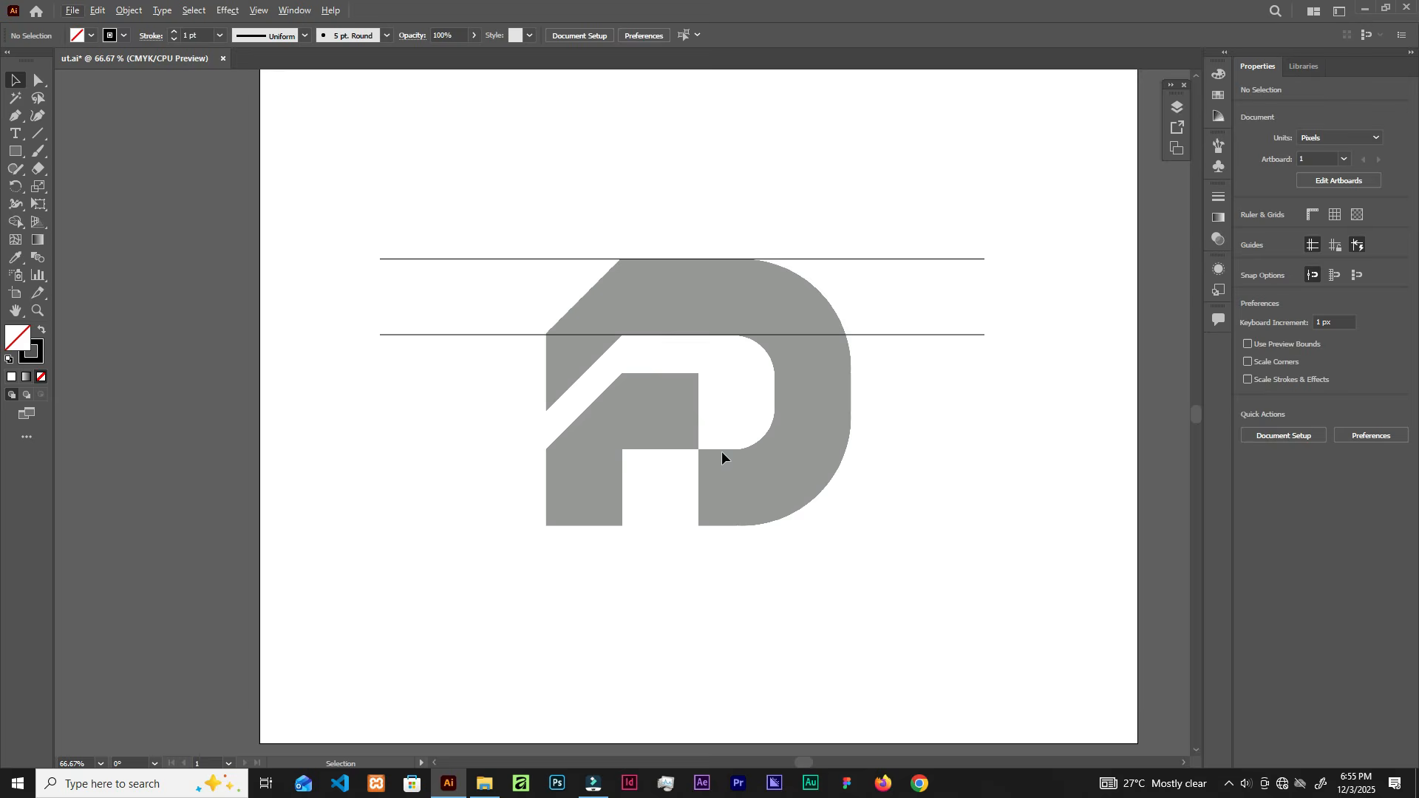
{"action": "scroll", "coordinate": [707, 325], "scroll_direction": "up", "scroll_amount": 2}
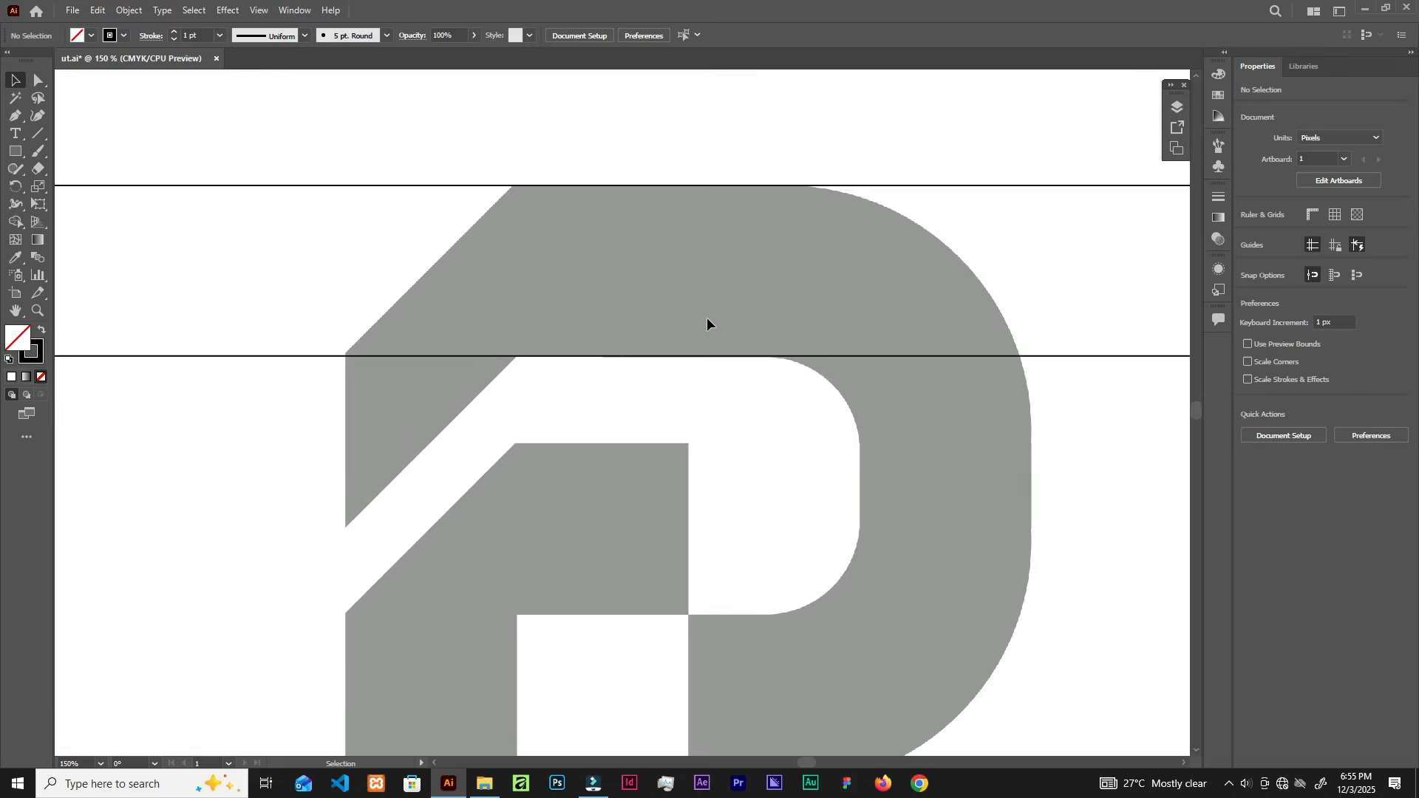
{"action": "scroll", "coordinate": [706, 317], "scroll_direction": "down", "scroll_amount": 1}
{"action": "scroll", "coordinate": [717, 309], "scroll_direction": "down", "scroll_amount": 1}
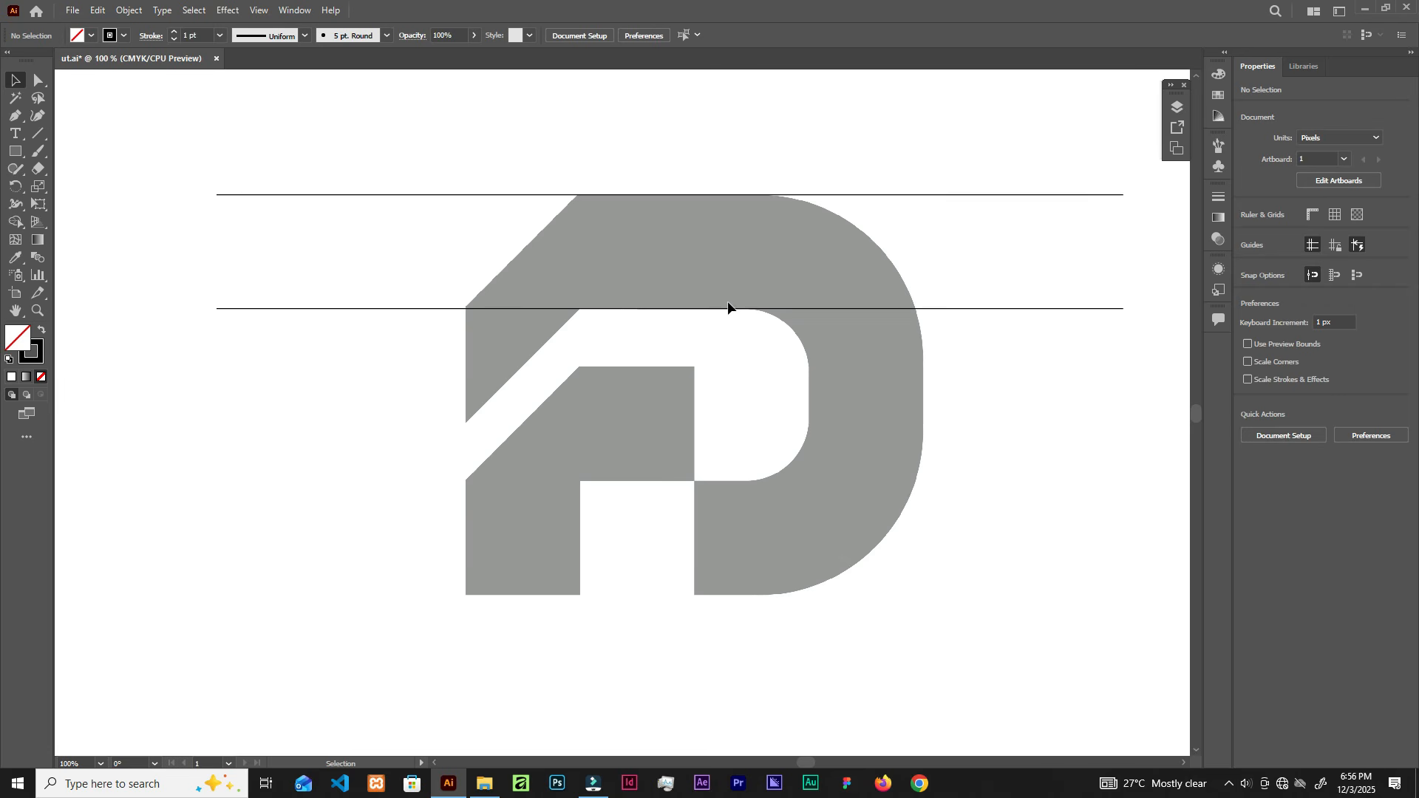
{"action": "scroll", "coordinate": [727, 302], "scroll_direction": "down", "scroll_amount": 1}
{"action": "left_click_drag", "start_coordinate": [911, 194], "coordinate": [924, 377]}
{"action": "left_click_drag", "start_coordinate": [927, 222], "coordinate": [933, 330]}
{"action": "left_click_drag", "start_coordinate": [895, 232], "coordinate": [890, 346]}
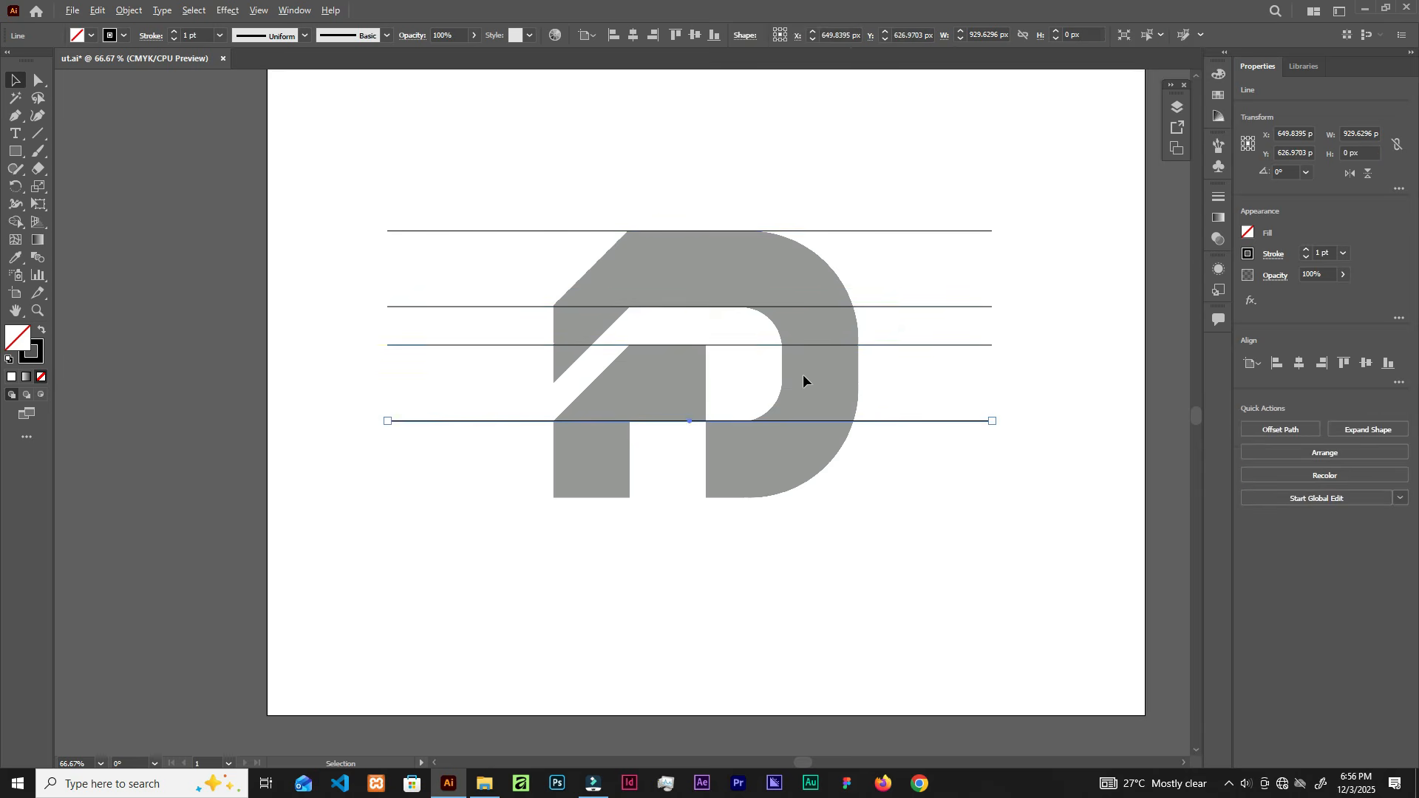
{"action": "scroll", "coordinate": [803, 376], "scroll_direction": "up", "scroll_amount": 1}
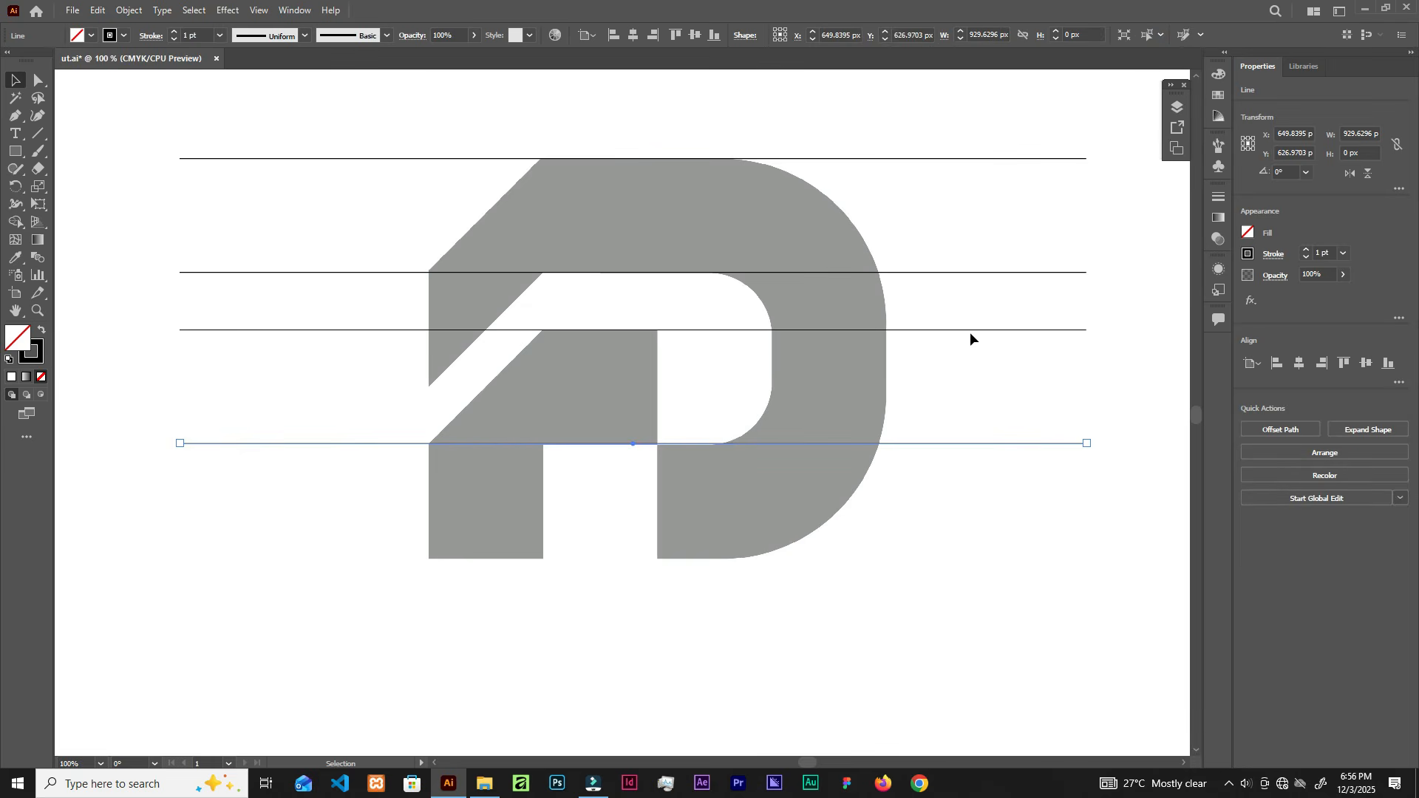
{"action": "key", "text": "Down"}
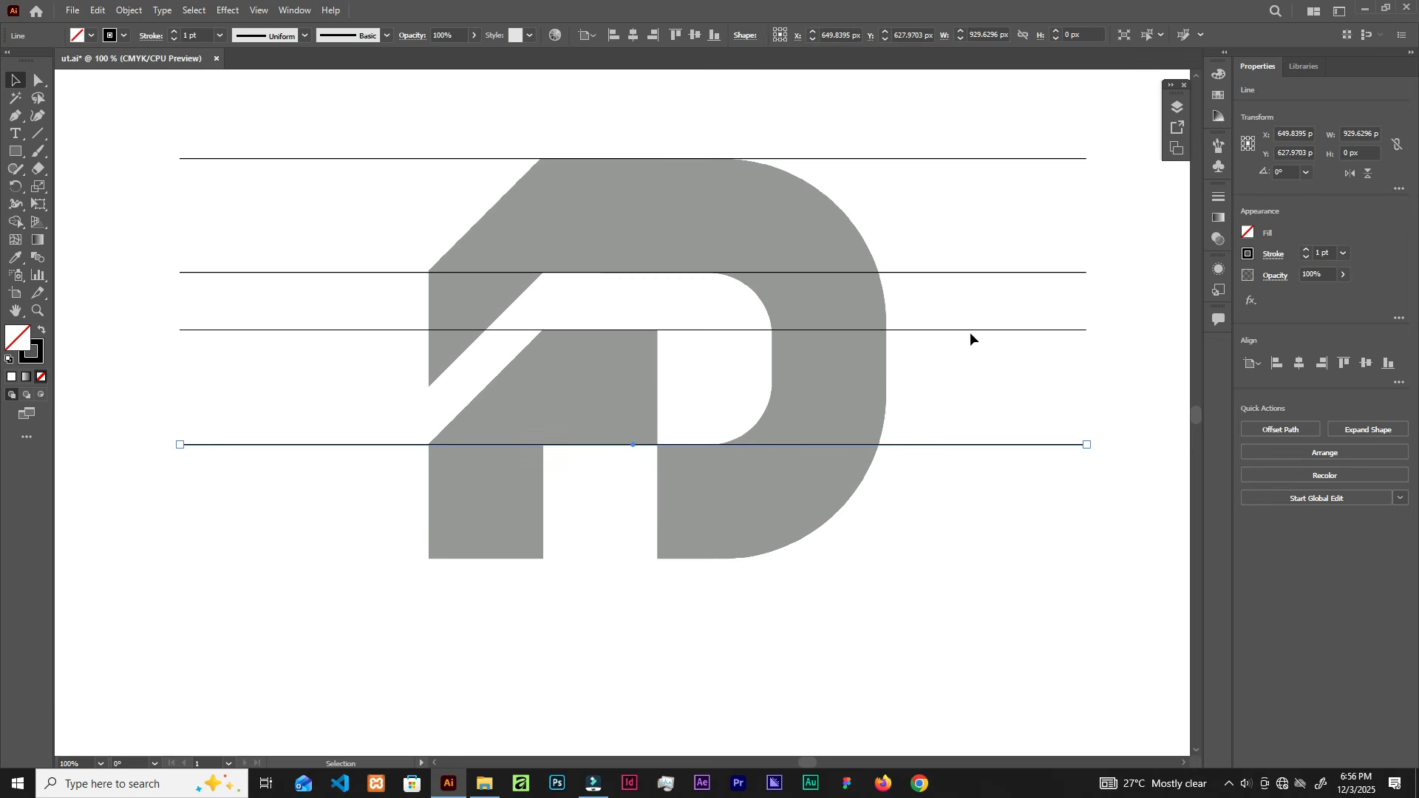
Step: Try copying the lower line toward the logo's bottom, undo the misplaced copy, and deselect
{"action": "left_click", "coordinate": [970, 330]}
{"action": "left_click_drag", "start_coordinate": [979, 331], "coordinate": [1033, 559]}
{"action": "key", "text": "ctrl+z"}
{"action": "left_click", "coordinate": [1013, 493]}
{"action": "scroll", "coordinate": [611, 362], "scroll_direction": "up", "scroll_amount": 1}
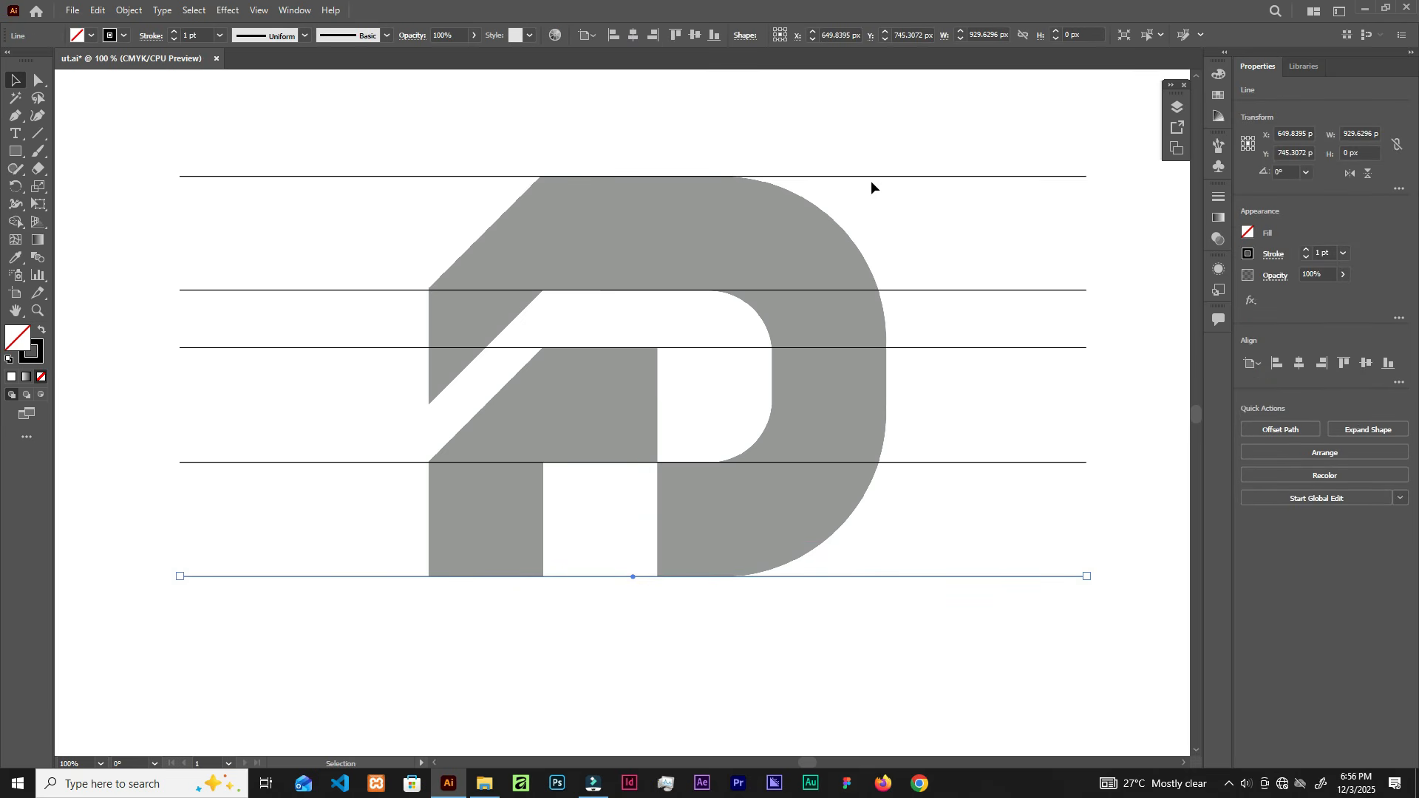
Step: Draw a vertical line on the D's left edge and toggle the snapping alignment hints
{"action": "left_click", "coordinate": [38, 133]}
{"action": "left_click_drag", "start_coordinate": [434, 101], "coordinate": [405, 672]}
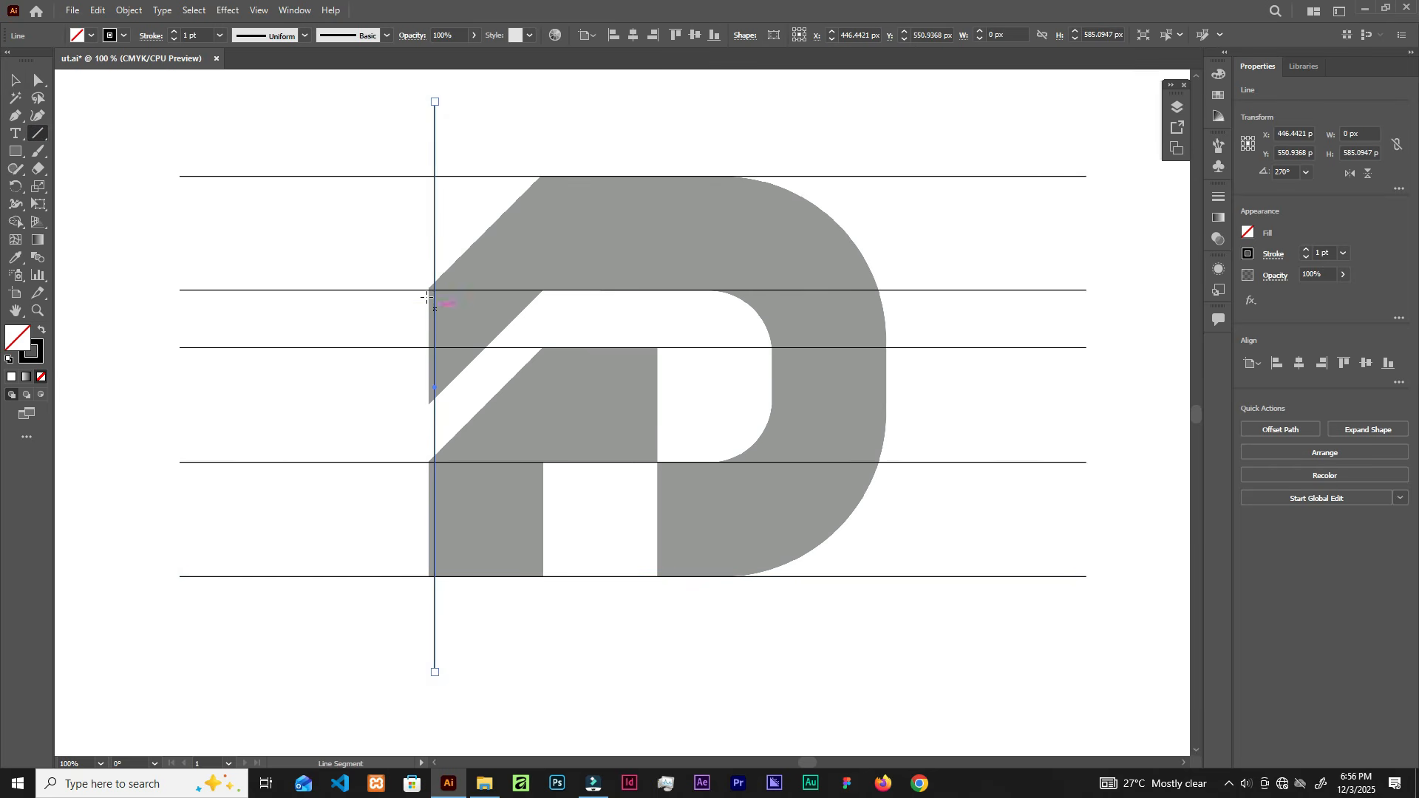
{"action": "key", "text": "v"}
{"action": "left_click_drag", "start_coordinate": [430, 240], "coordinate": [429, 242]}
{"action": "key", "text": "alt"}
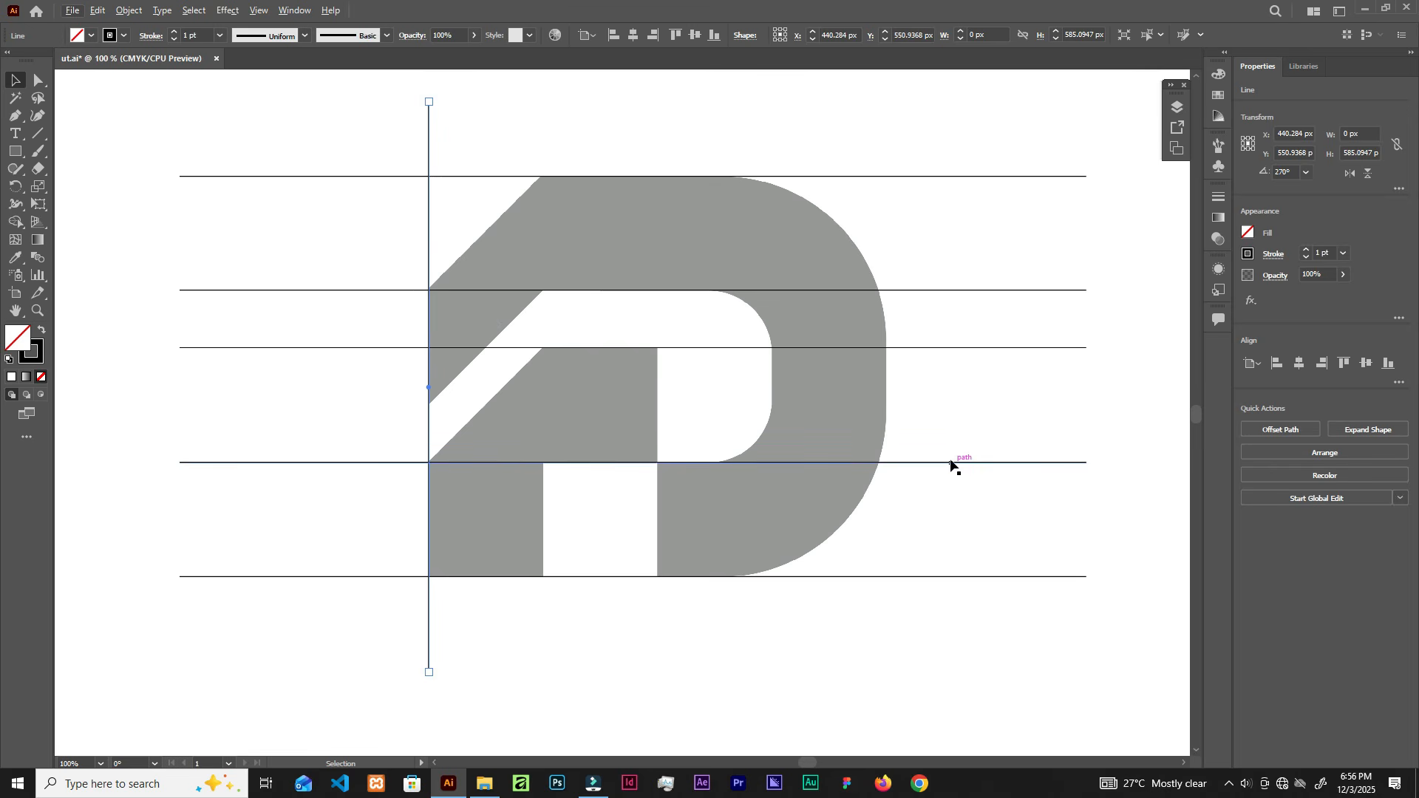
{"action": "left_click", "coordinate": [259, 10]}
{"action": "left_click", "coordinate": [321, 481]}
{"action": "left_click", "coordinate": [909, 340]}
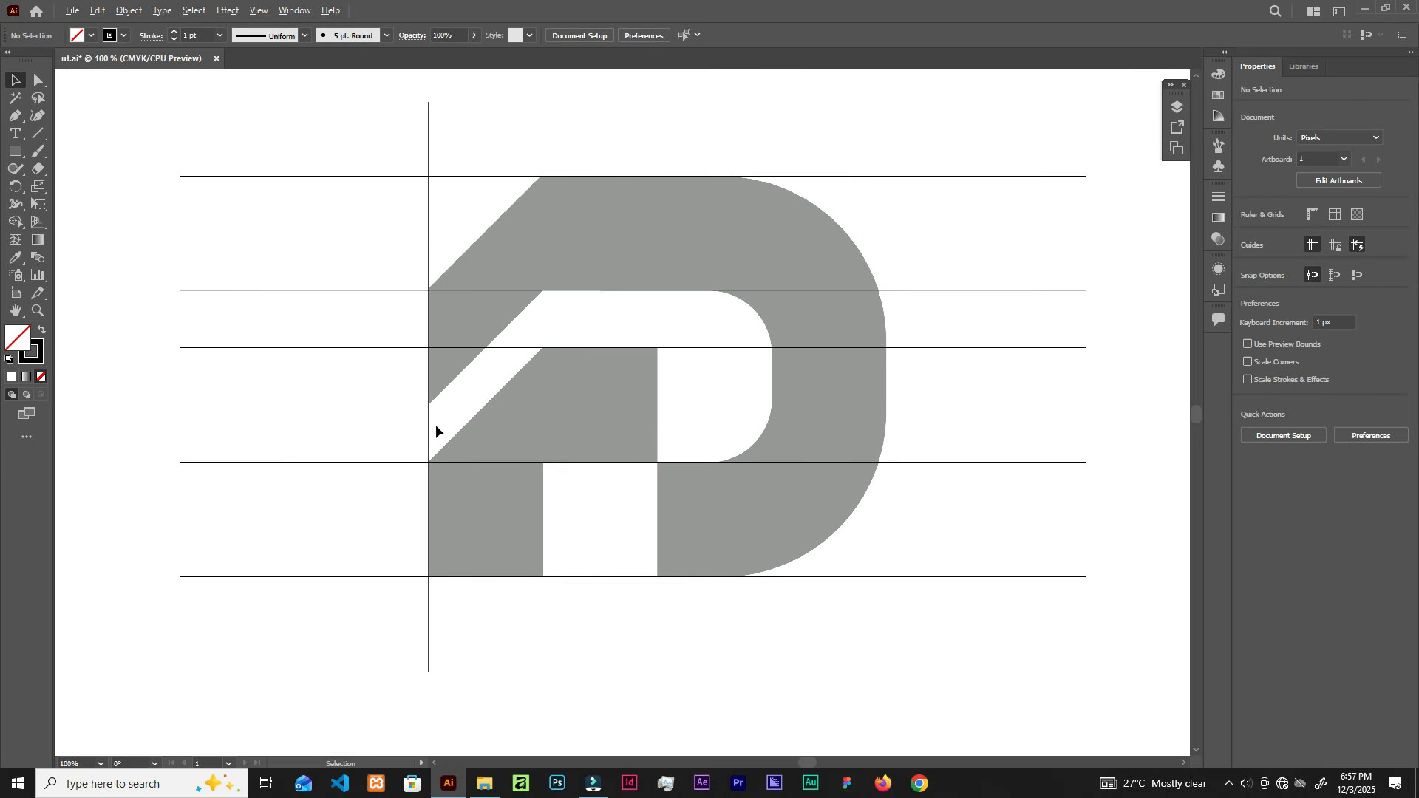
Step: Duplicate vertical lines onto the next stem edge and right edge, and rotate another copy diagonal
{"action": "left_click_drag", "start_coordinate": [429, 430], "coordinate": [657, 452]}
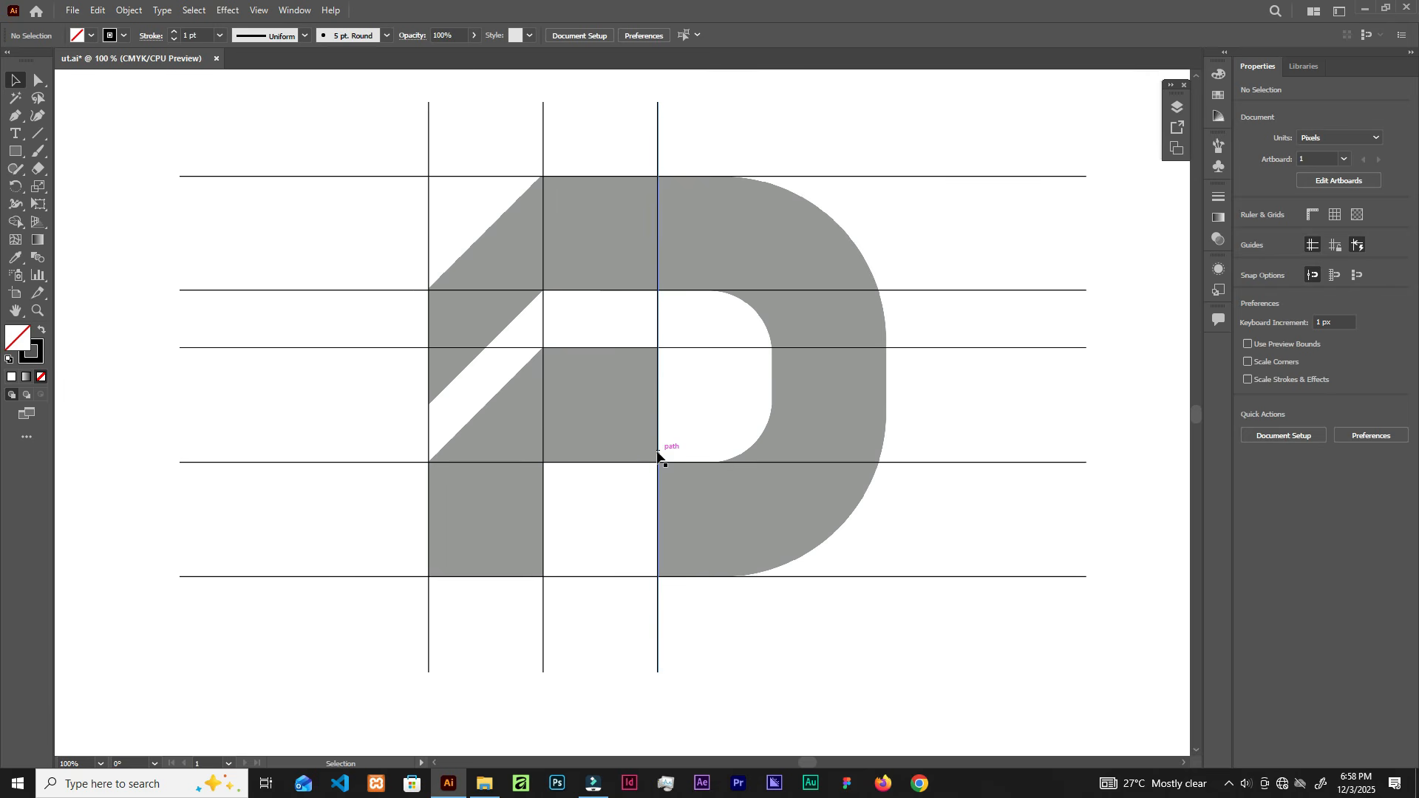
{"action": "left_click_drag", "start_coordinate": [657, 320], "coordinate": [889, 370]}
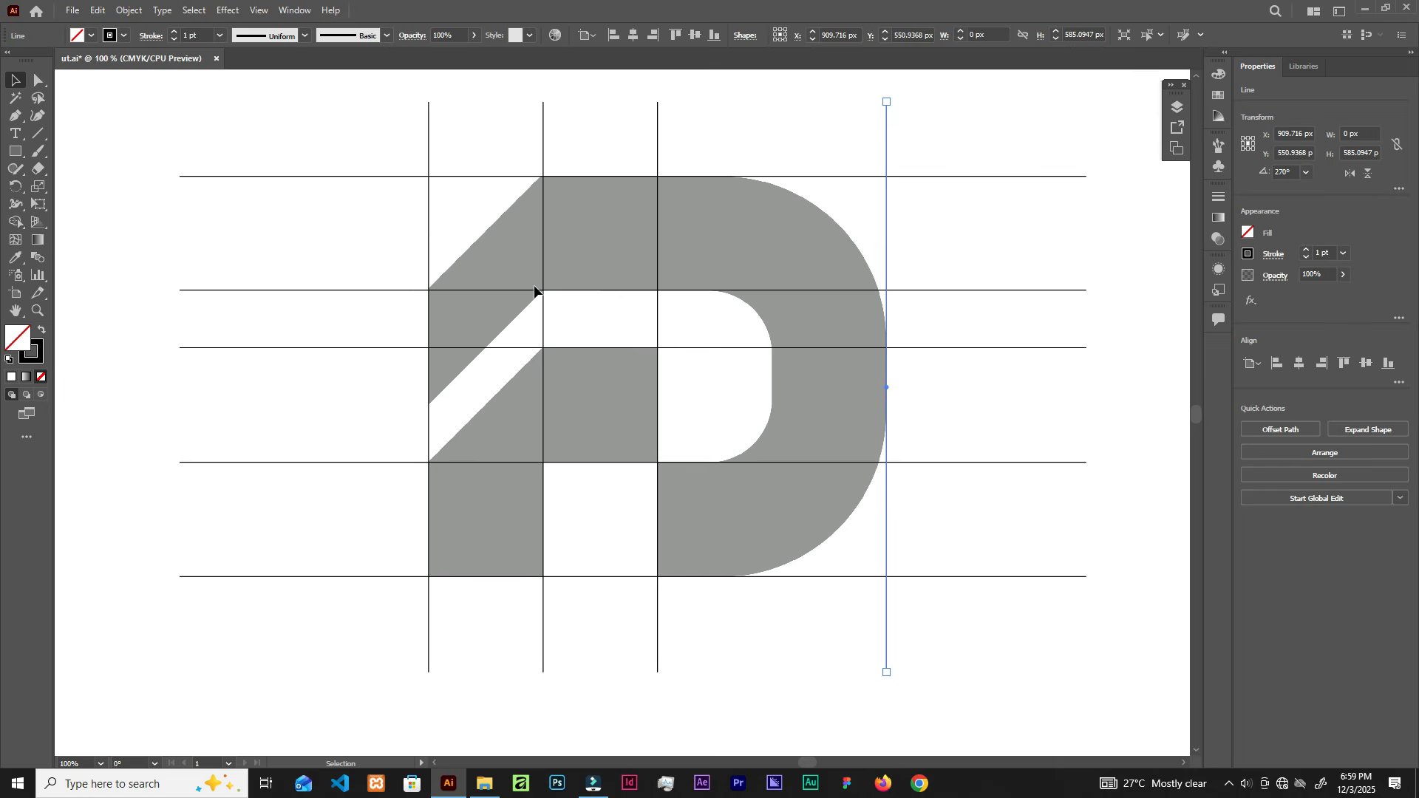
{"action": "left_click_drag", "start_coordinate": [543, 322], "coordinate": [578, 329]}
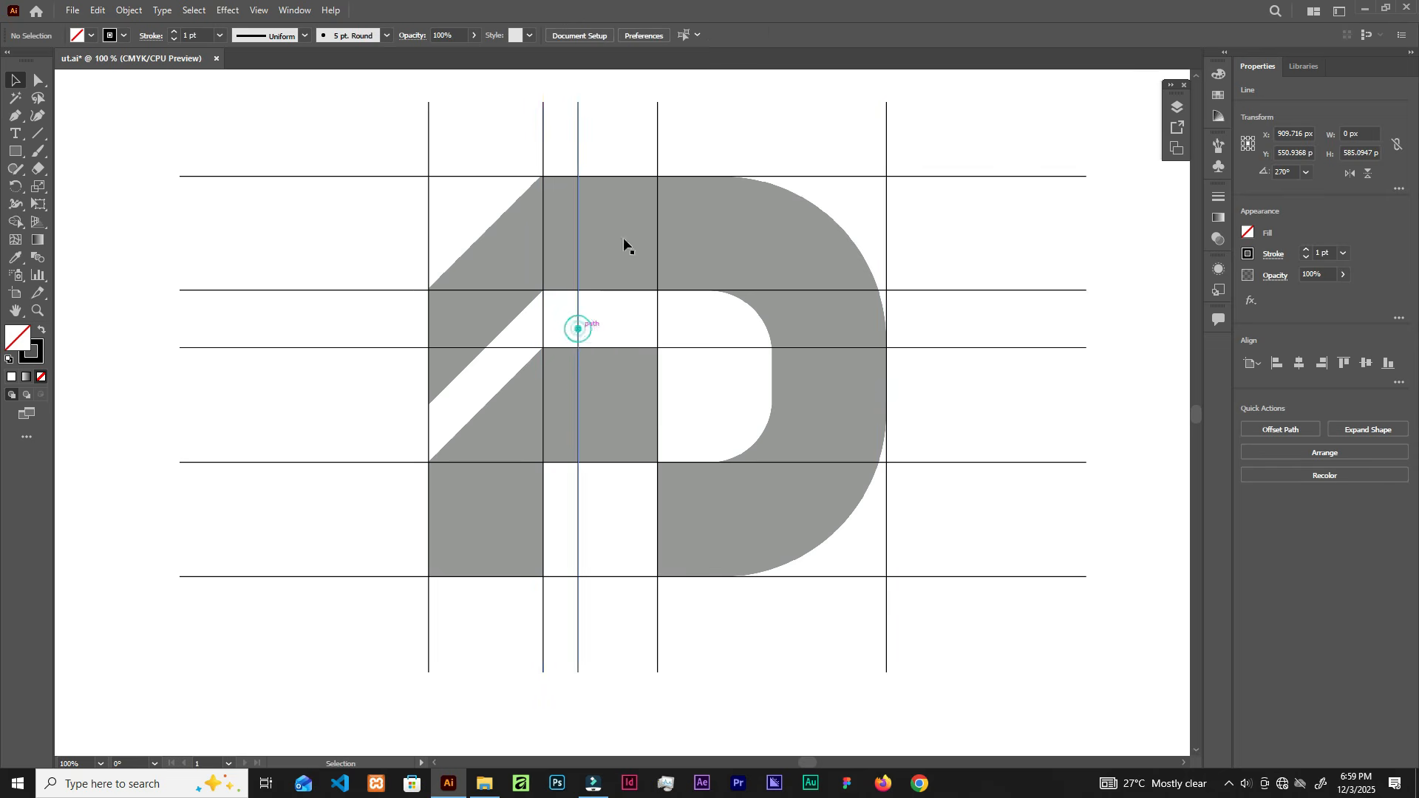
{"action": "left_click", "coordinate": [578, 105]}
{"action": "left_click_drag", "start_coordinate": [588, 99], "coordinate": [702, 151]}
Step: Place the diagonal on the D's slanted cut and add a parallel copy
{"action": "left_click_drag", "start_coordinate": [658, 300], "coordinate": [534, 264]}
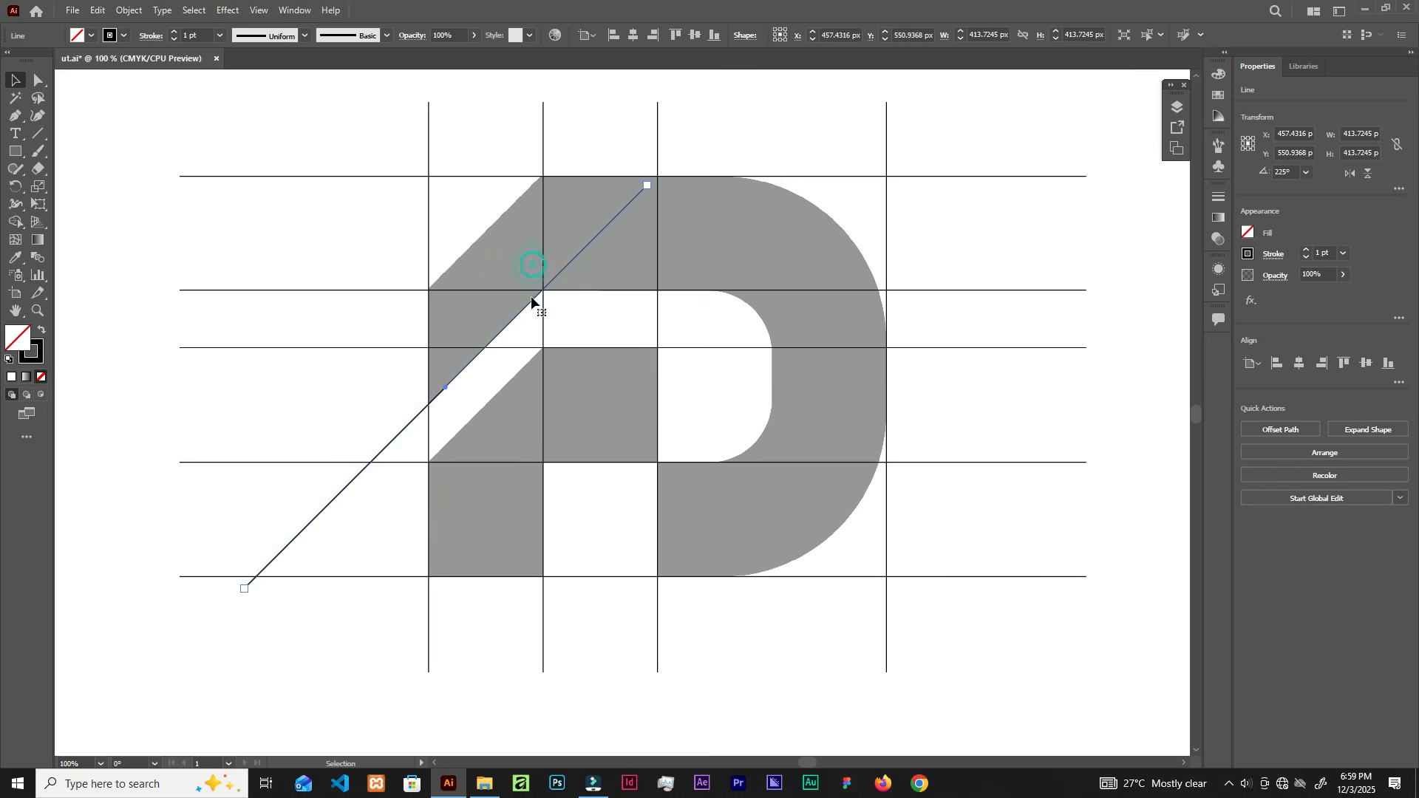
{"action": "scroll", "coordinate": [501, 307], "scroll_direction": "up", "scroll_amount": 3}
{"action": "left_click_drag", "start_coordinate": [529, 352], "coordinate": [648, 406]}
{"action": "scroll", "coordinate": [649, 405], "scroll_direction": "down", "scroll_amount": 4}
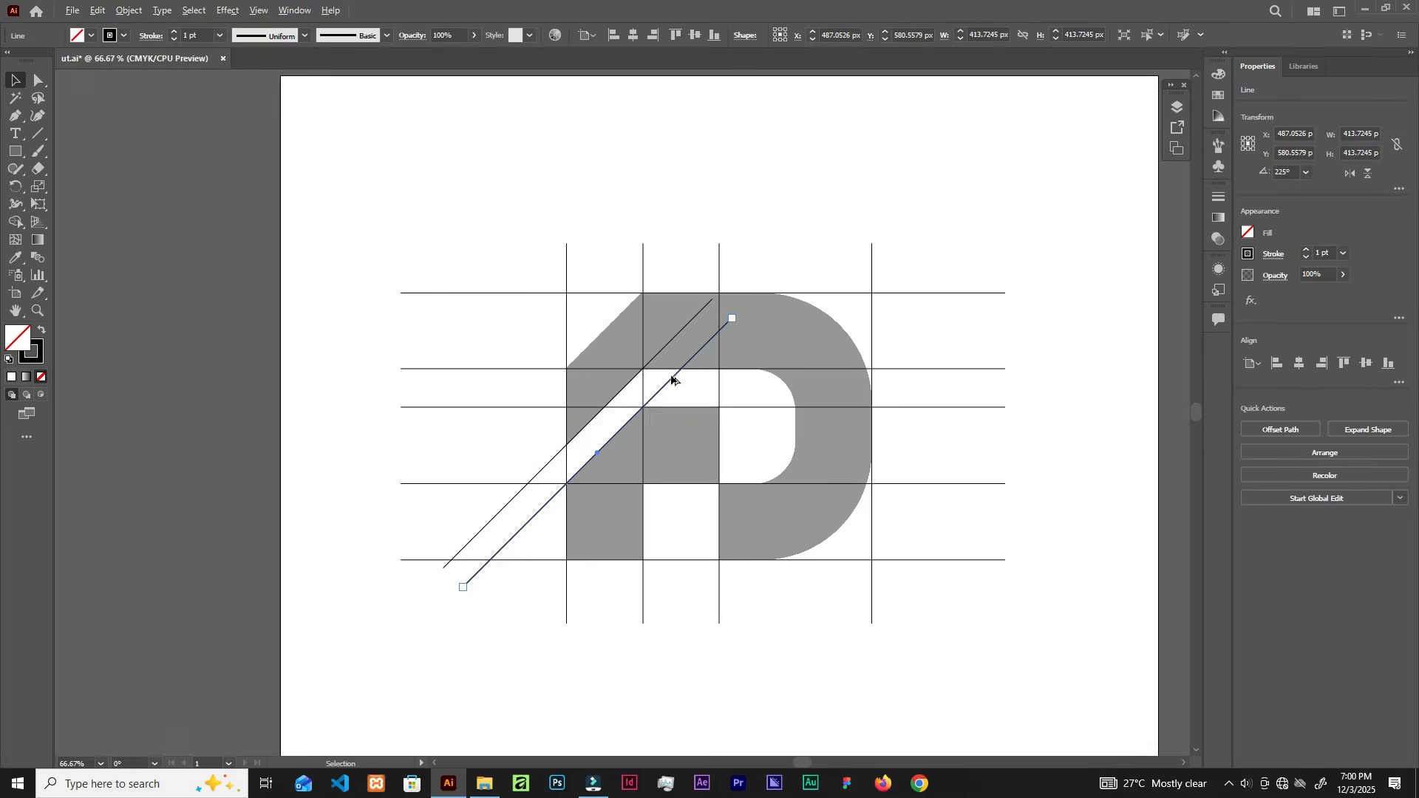
{"action": "scroll", "coordinate": [674, 380], "scroll_direction": "up", "scroll_amount": 3}
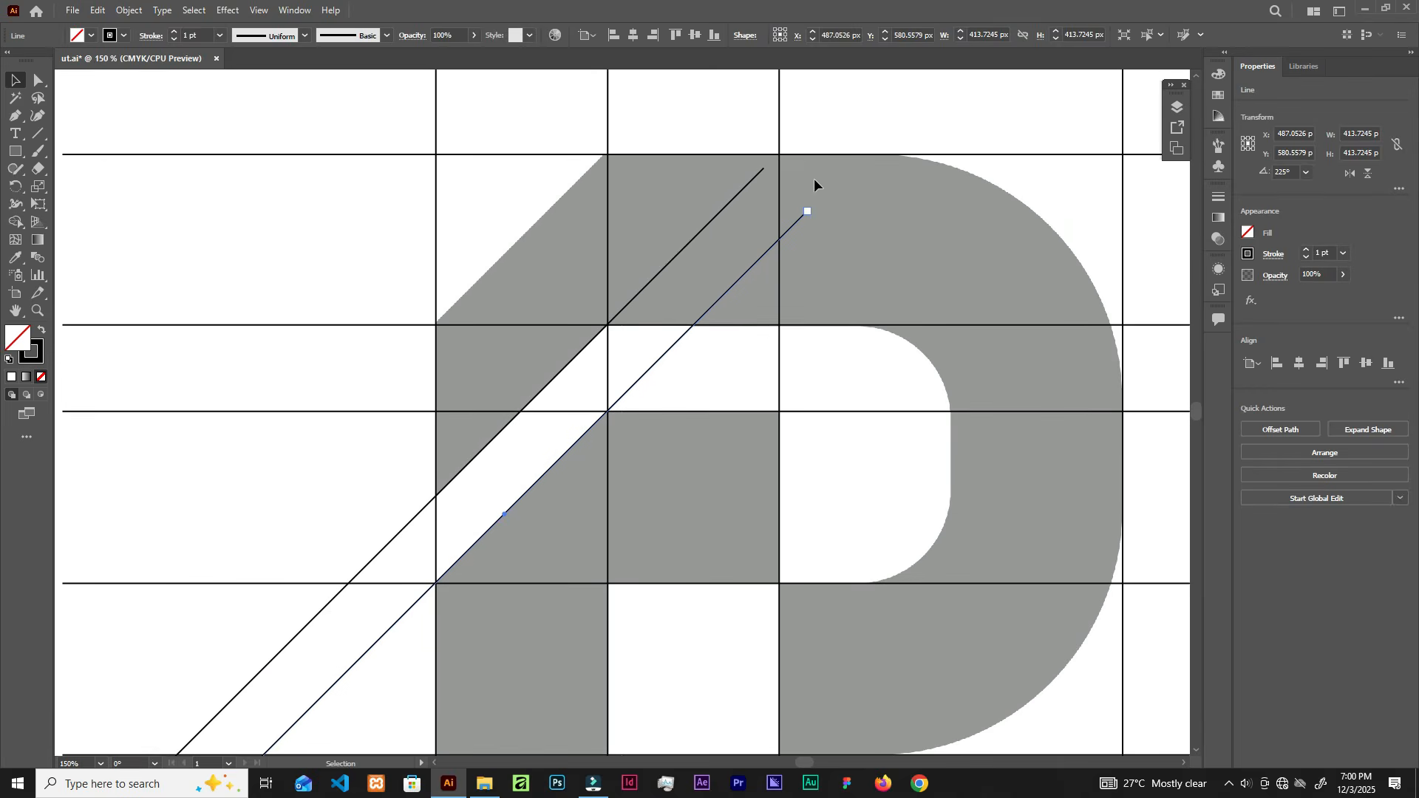
{"action": "scroll", "coordinate": [730, 311], "scroll_direction": "down", "scroll_amount": 2}
{"action": "left_click", "coordinate": [730, 366]}
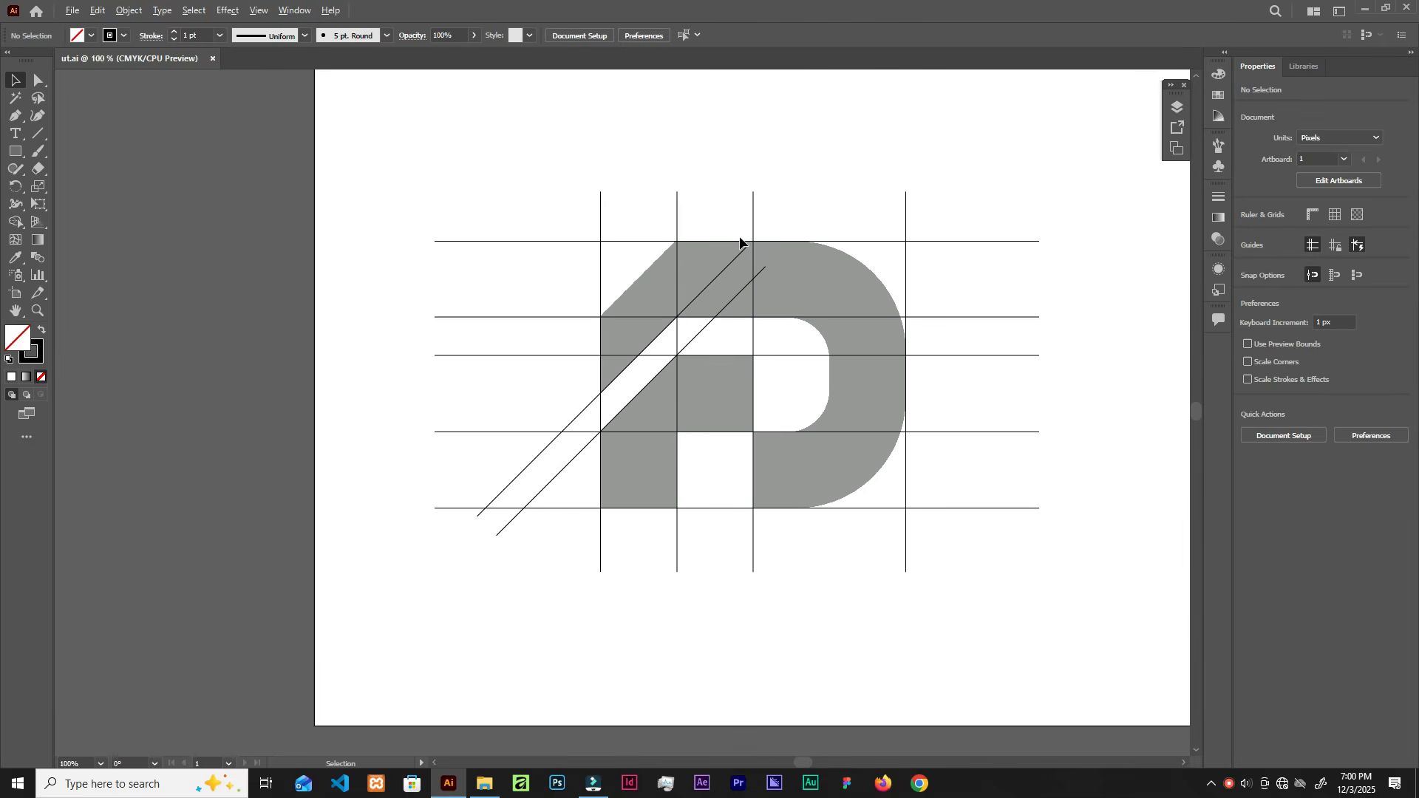
{"action": "scroll", "coordinate": [741, 240], "scroll_direction": "up", "scroll_amount": 2}
{"action": "scroll", "coordinate": [739, 237], "scroll_direction": "down", "scroll_amount": 1}
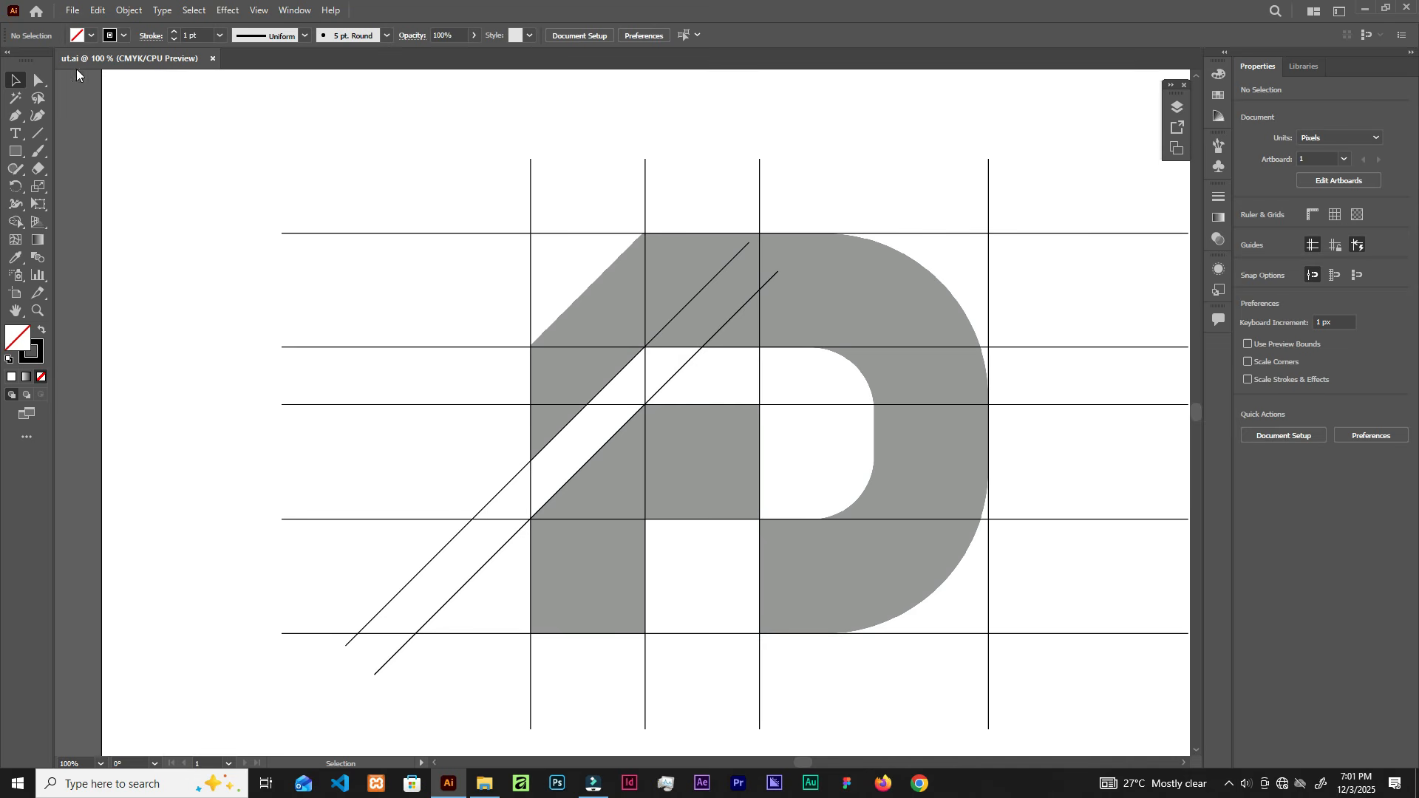
Step: Extend the upper diagonal's endpoint past the D's top edge with Direct Selection
{"action": "left_click", "coordinate": [723, 327]}
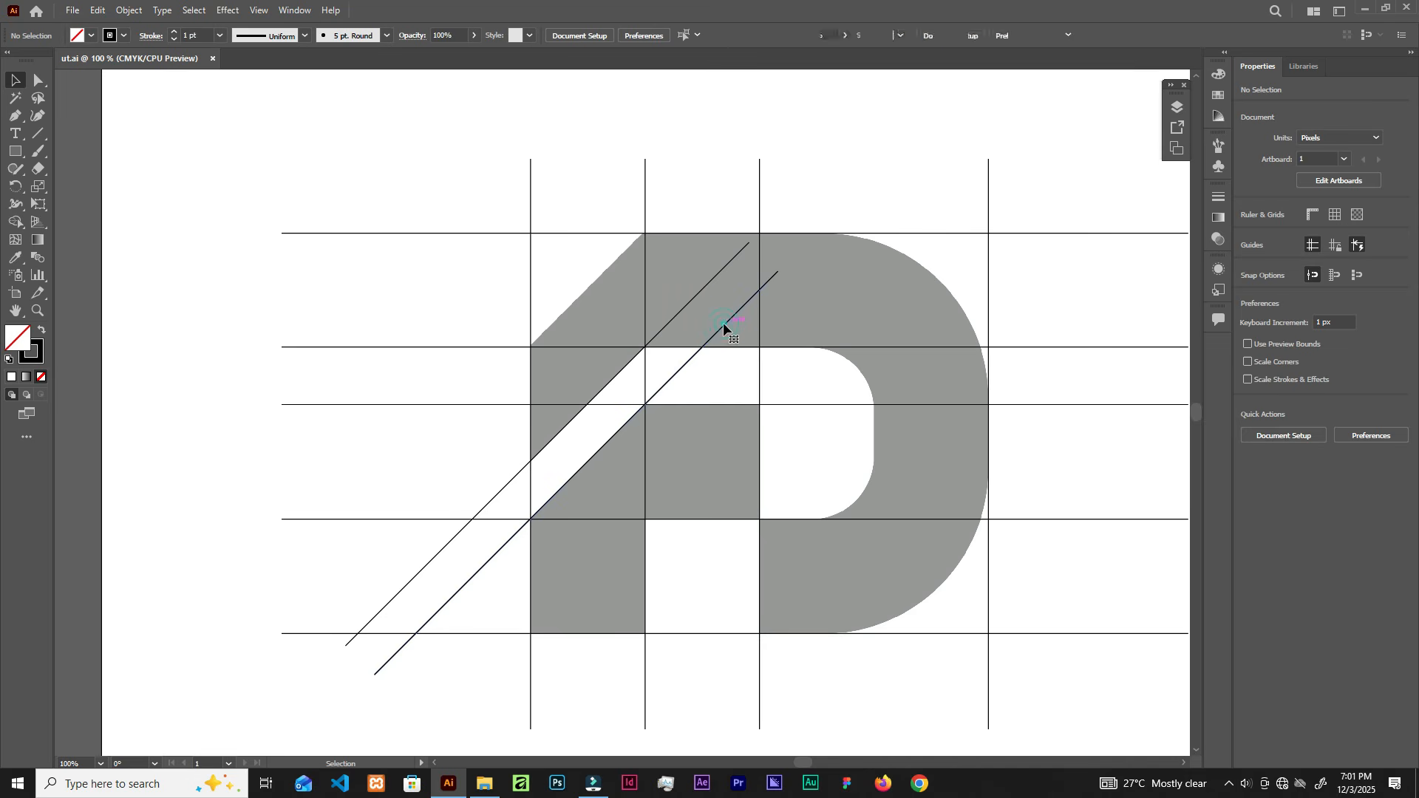
{"action": "left_click", "coordinate": [709, 283], "text": "shift"}
{"action": "left_click_drag", "start_coordinate": [764, 259], "coordinate": [827, 209]}
{"action": "key", "text": "ctrl+z"}
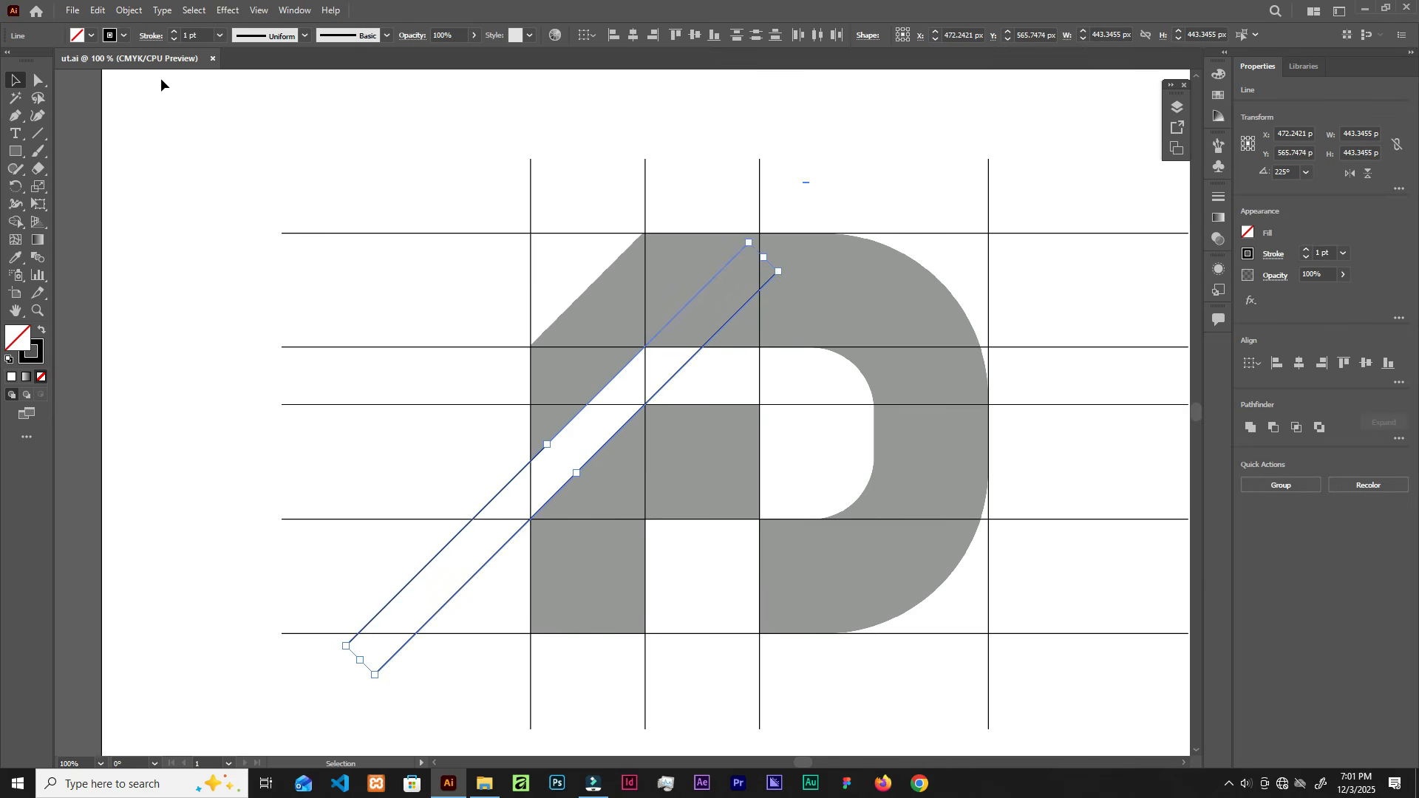
{"action": "left_click", "coordinate": [38, 80]}
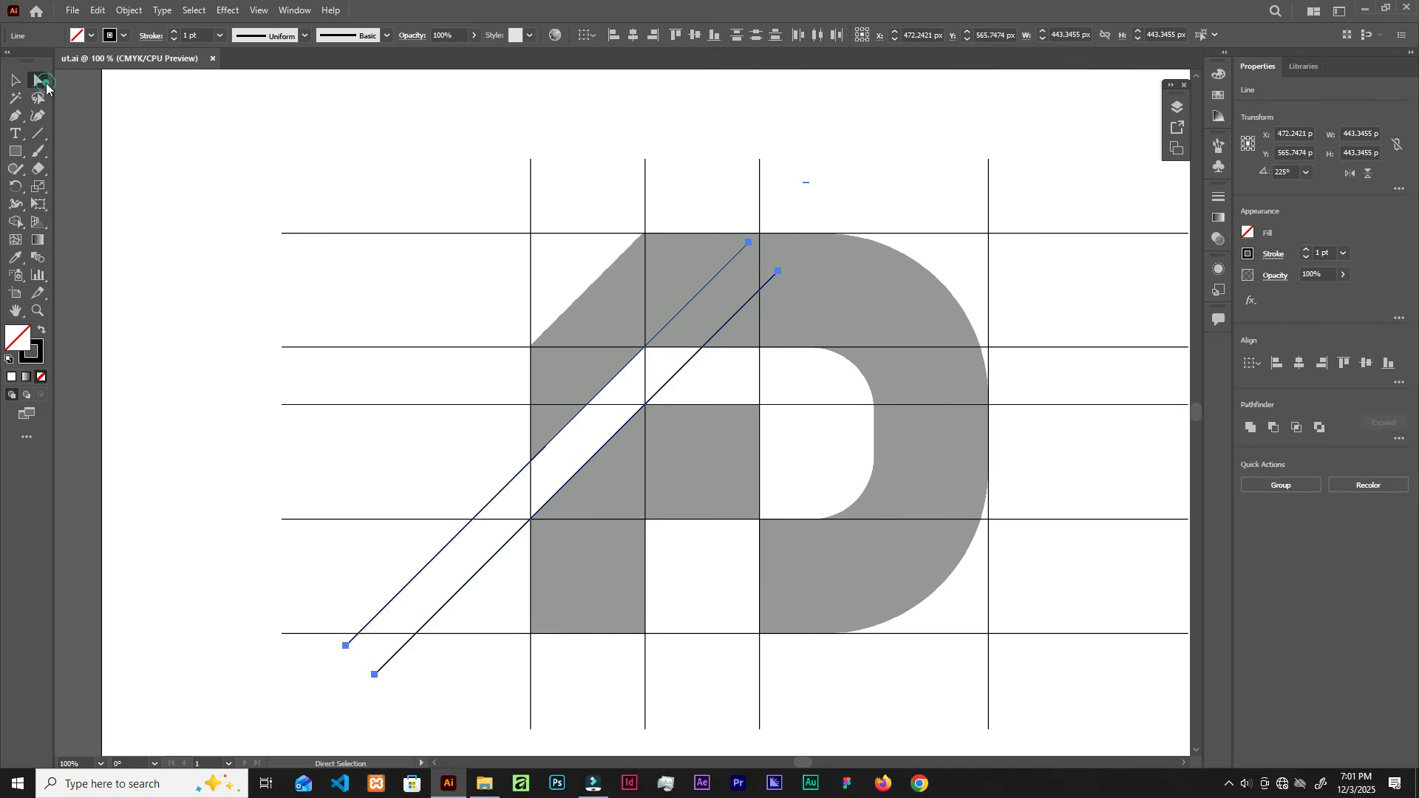
{"action": "left_click", "coordinate": [750, 245]}
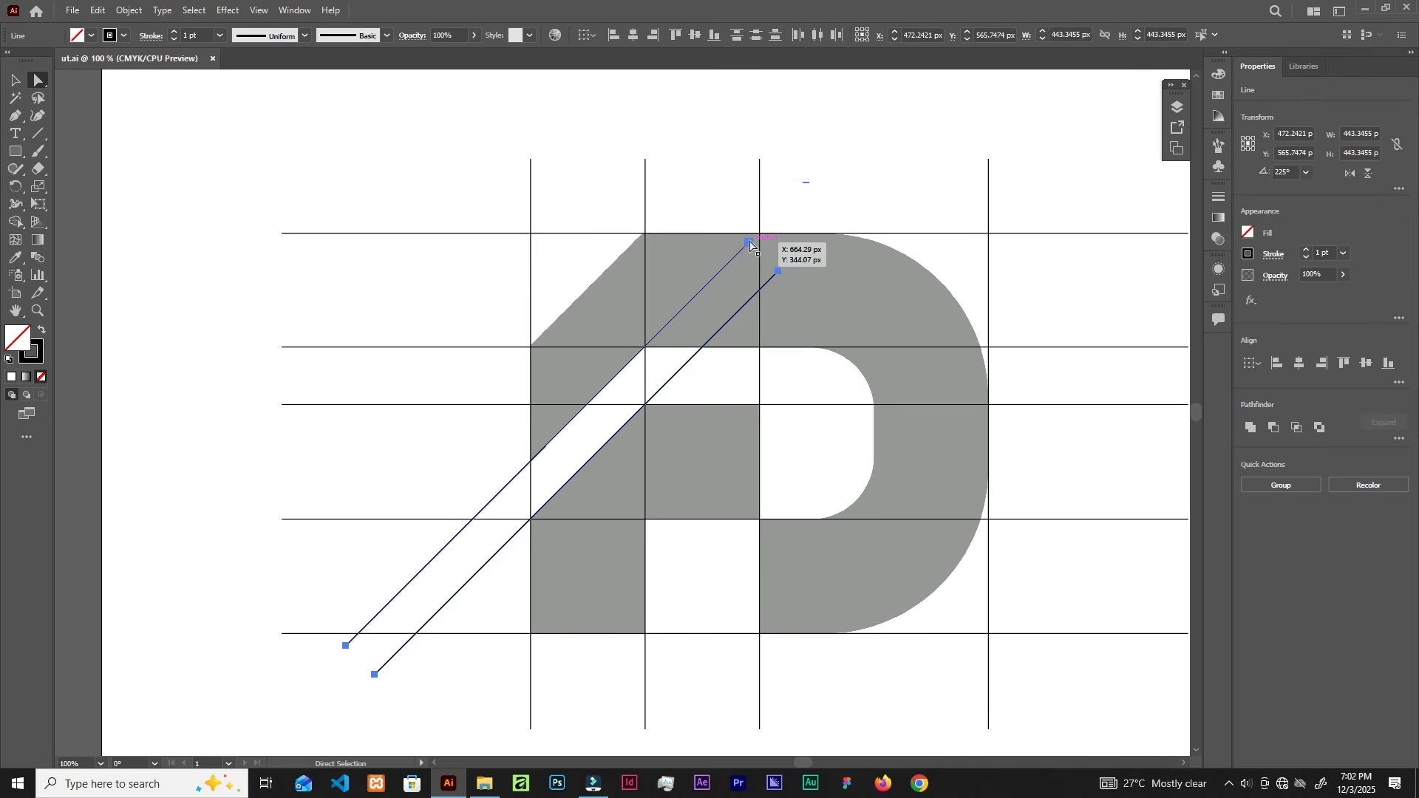
{"action": "left_click_drag", "start_coordinate": [747, 241], "coordinate": [801, 190]}
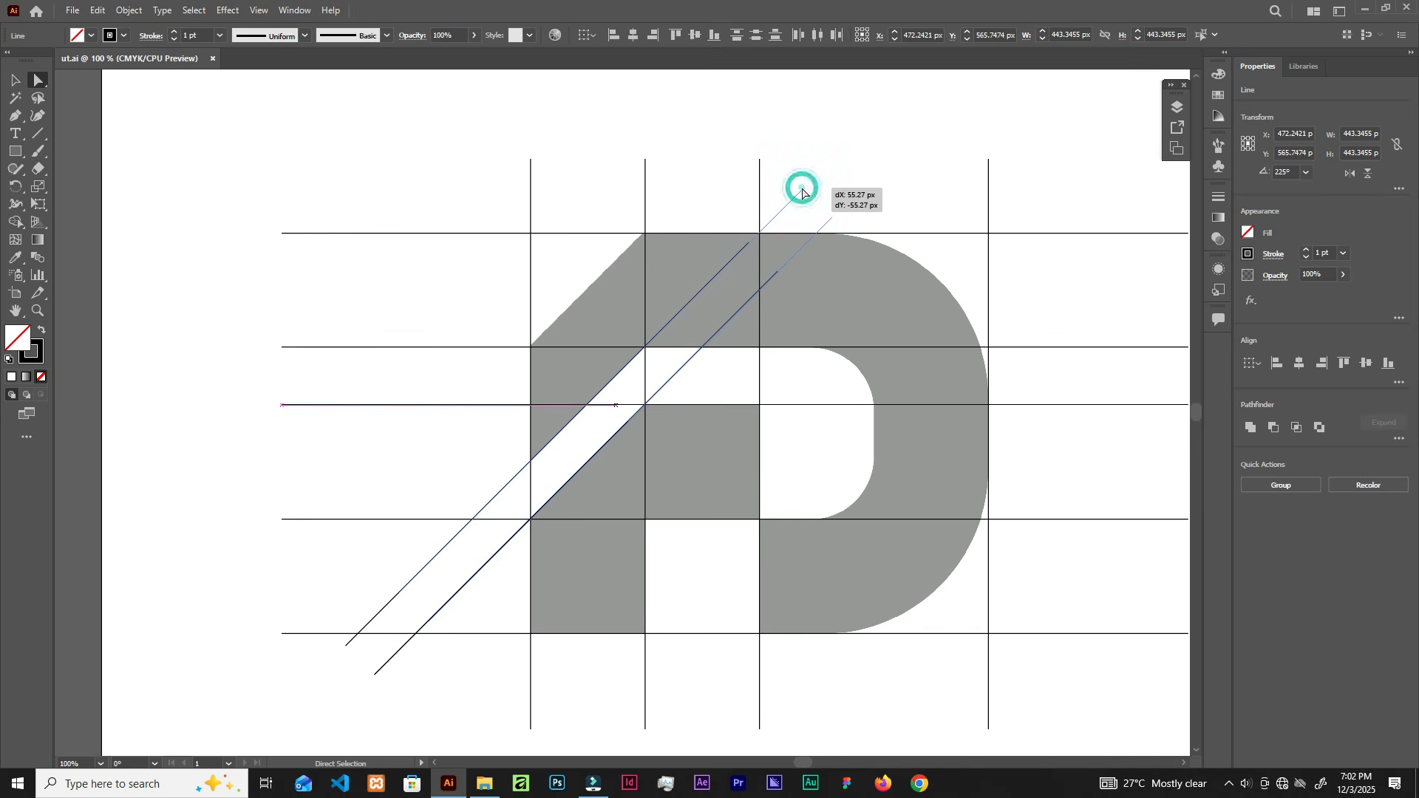
{"action": "left_click", "coordinate": [887, 163]}
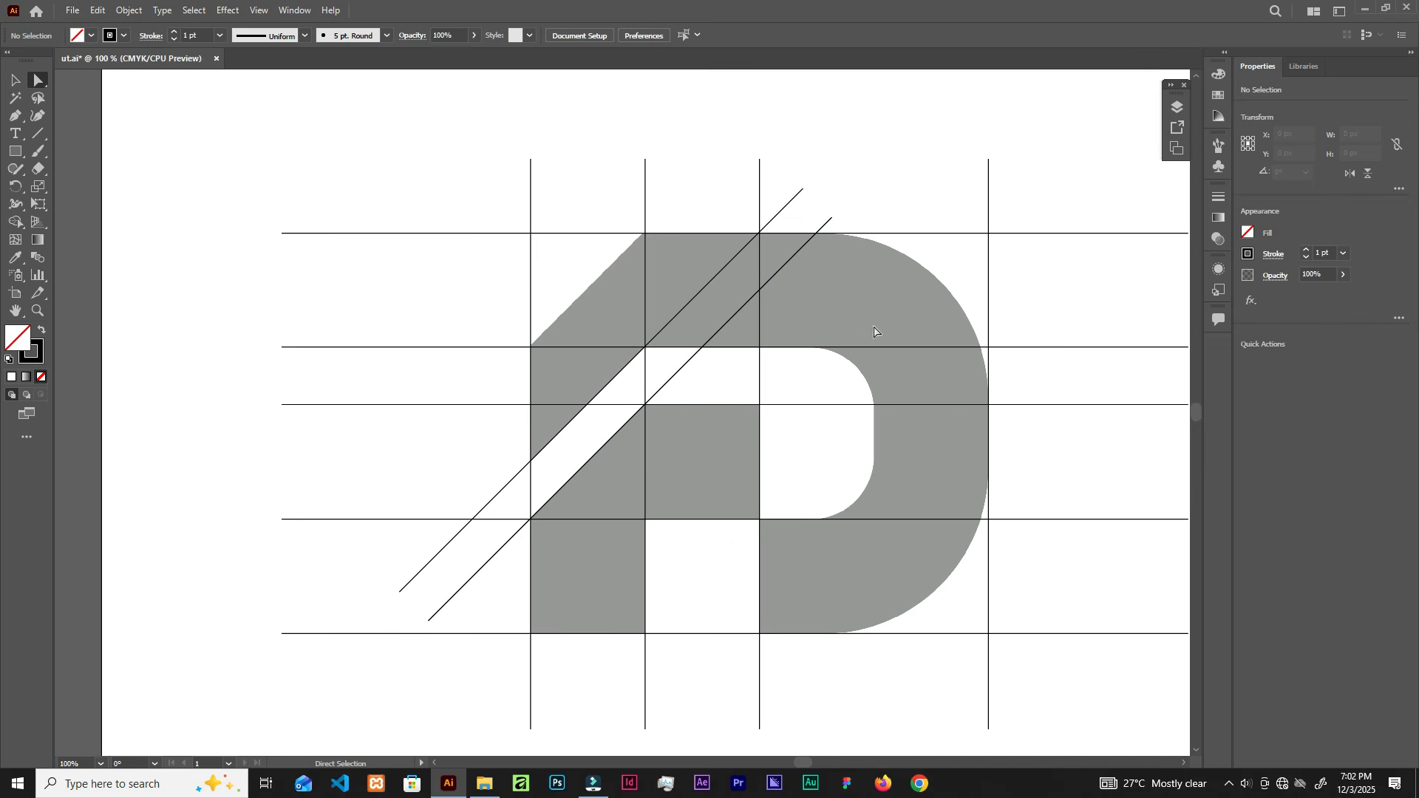
{"action": "scroll", "coordinate": [890, 414], "scroll_direction": "down", "scroll_amount": 1}
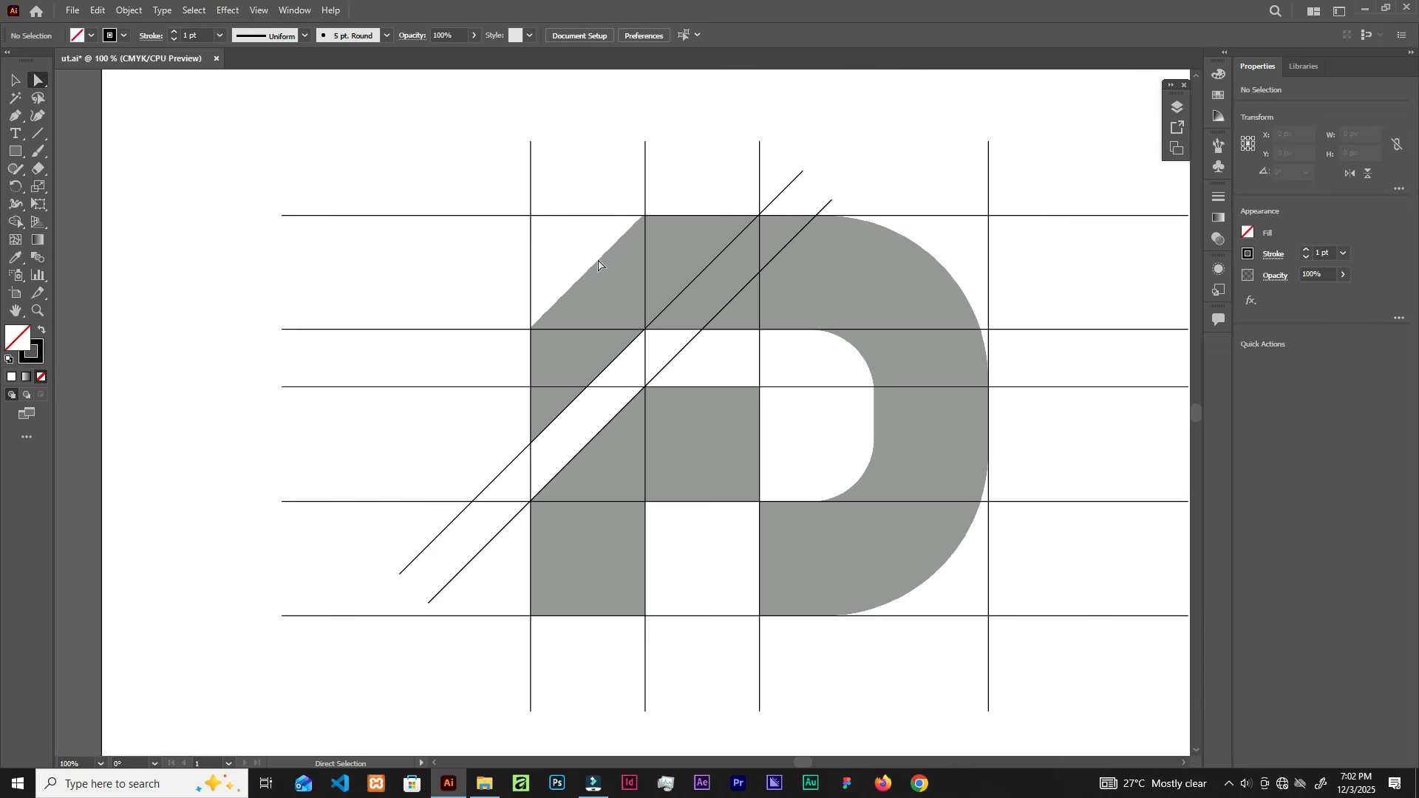
Step: Add a third diagonal on the top-left slanted edge and a vertical line at the counter's inner edge
{"action": "key", "text": "v"}
{"action": "left_click_drag", "start_coordinate": [662, 312], "coordinate": [592, 272]}
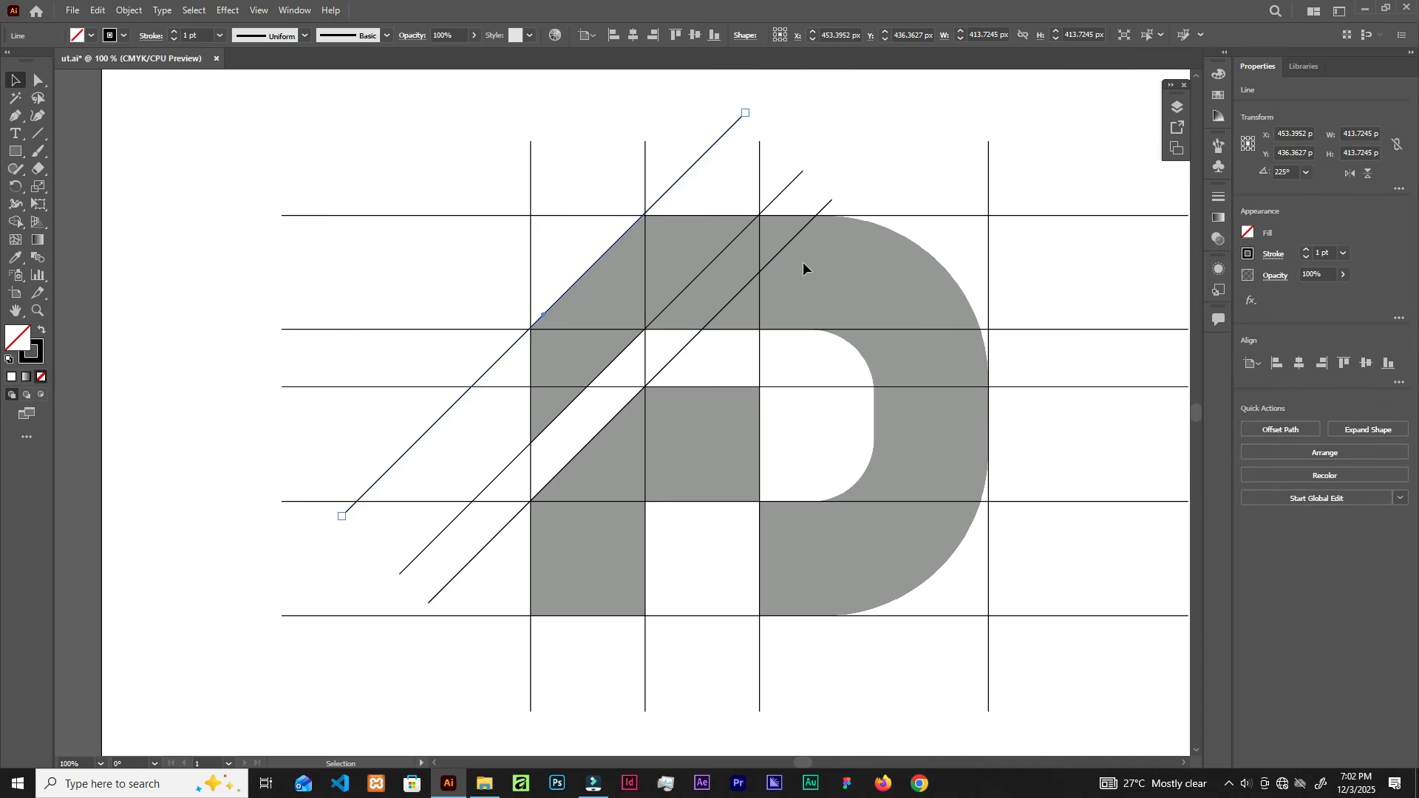
{"action": "left_click", "coordinate": [906, 183]}
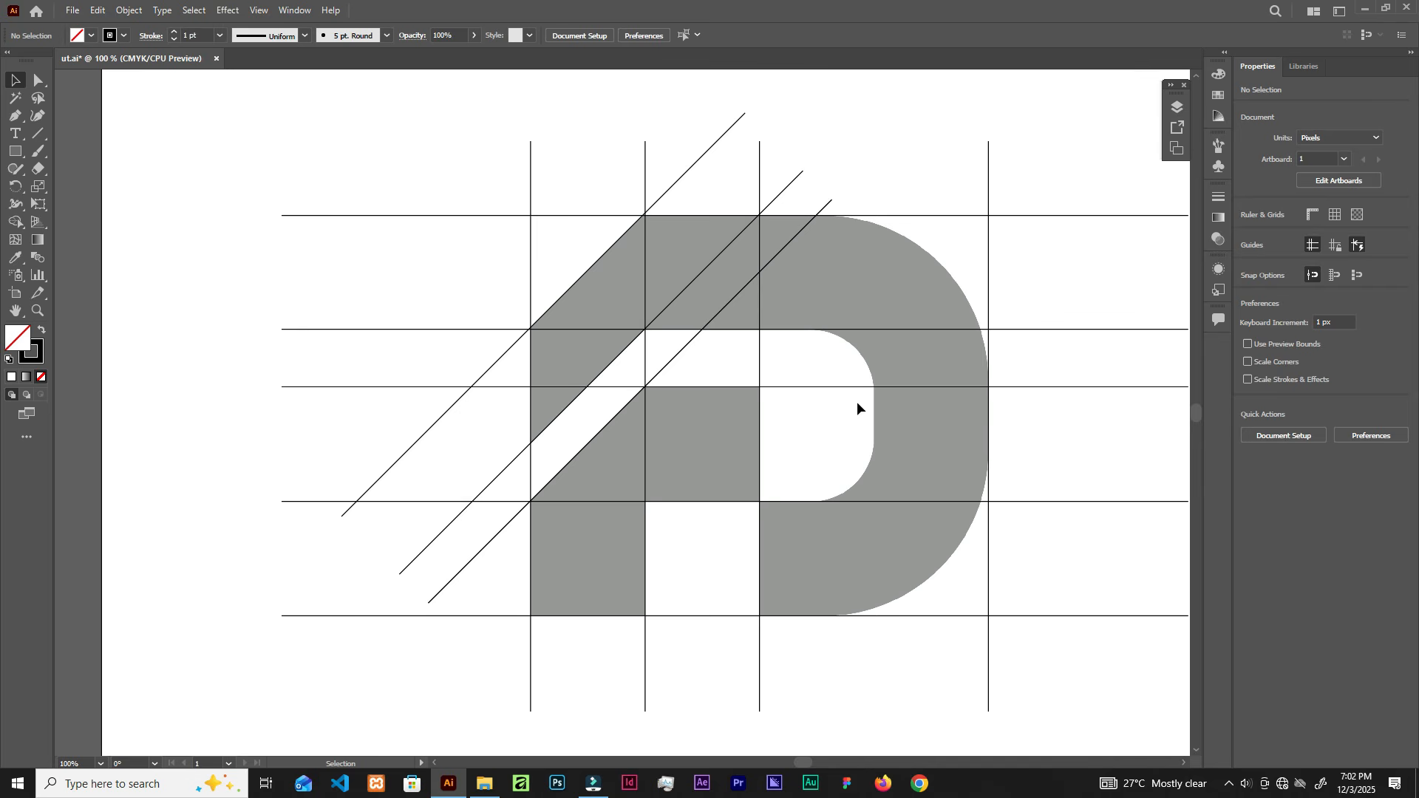
{"action": "left_click_drag", "start_coordinate": [988, 429], "coordinate": [878, 421]}
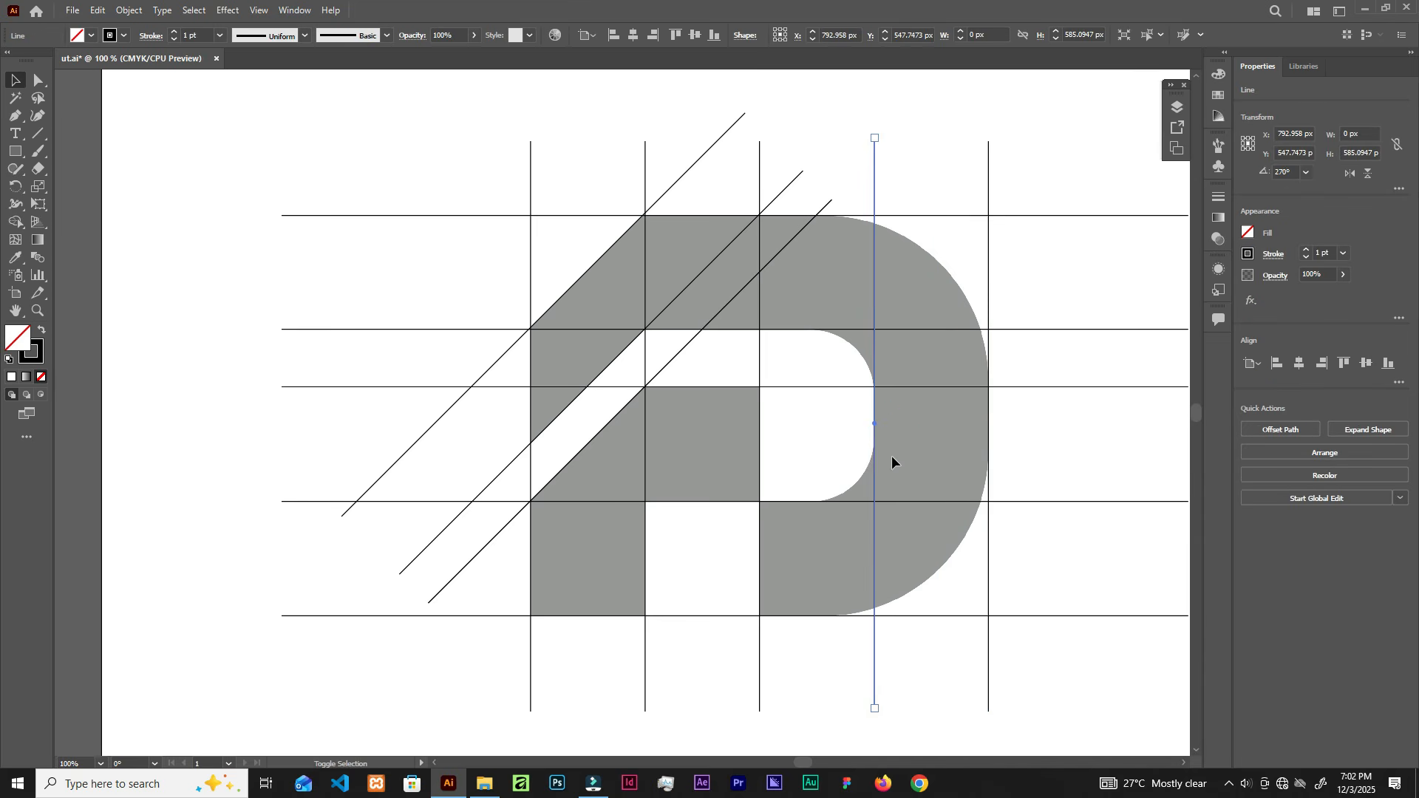
Step: Draw a 181.65 px circle over the D's inner counter, undoing an accidental extra circle
{"action": "left_click_drag", "start_coordinate": [15, 151], "coordinate": [74, 186]}
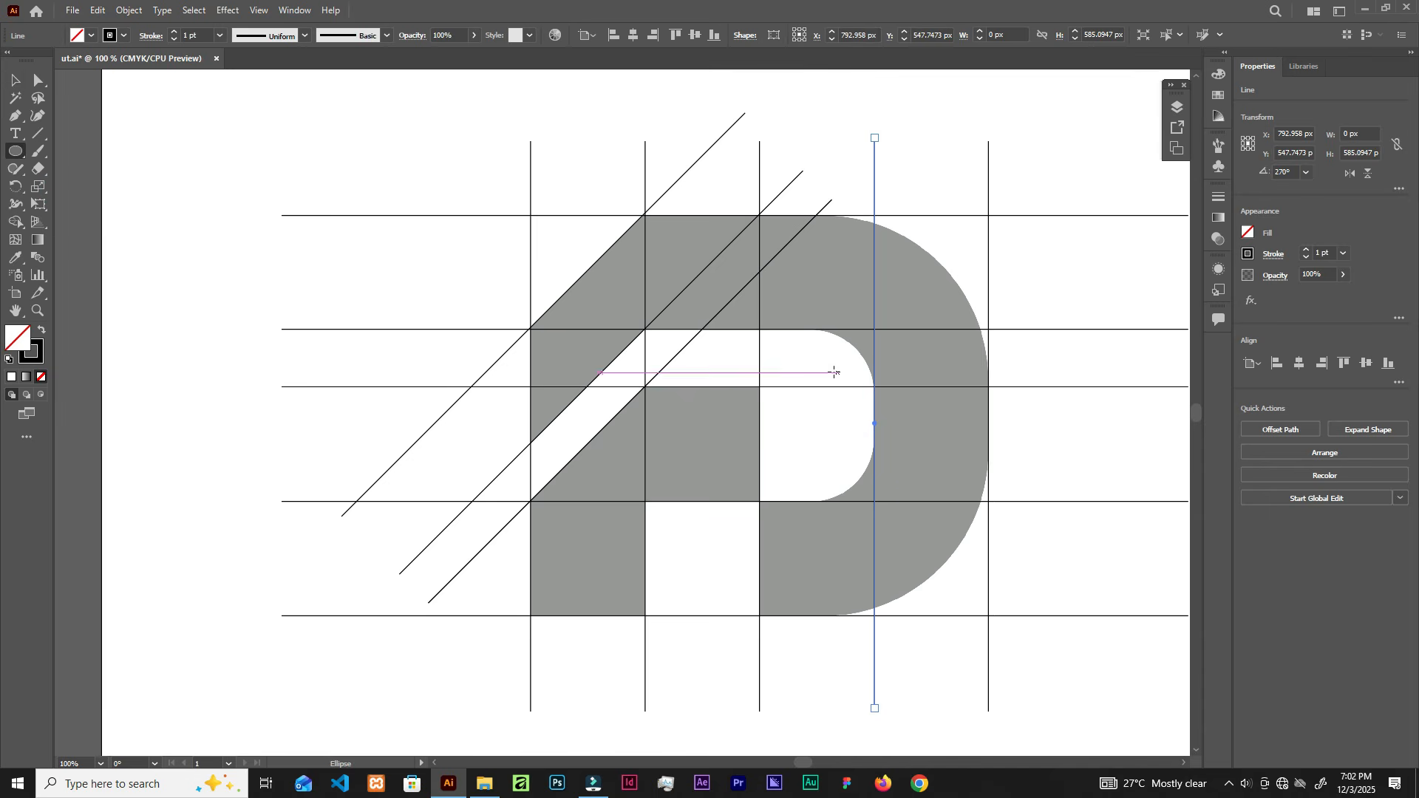
{"action": "left_click_drag", "start_coordinate": [813, 401], "coordinate": [840, 490]}
{"action": "left_click_drag", "start_coordinate": [841, 490], "coordinate": [839, 466]}
{"action": "key", "text": "ctrl+z"}
{"action": "key", "text": "v"}
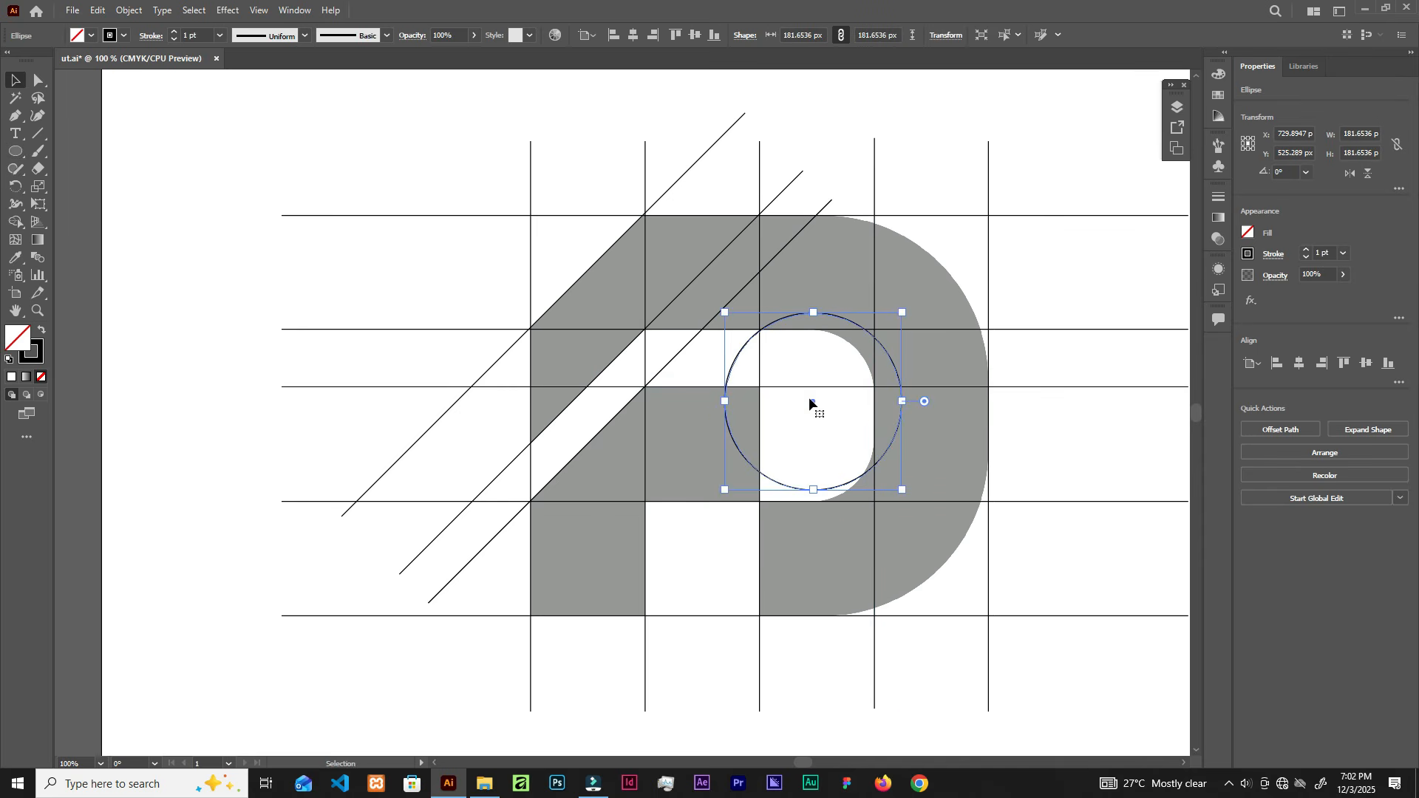
{"action": "left_click_drag", "start_coordinate": [813, 402], "coordinate": [798, 416]}
{"action": "scroll", "coordinate": [843, 318], "scroll_direction": "up", "scroll_amount": 2}
{"action": "scroll", "coordinate": [843, 317], "scroll_direction": "up", "scroll_amount": 1}
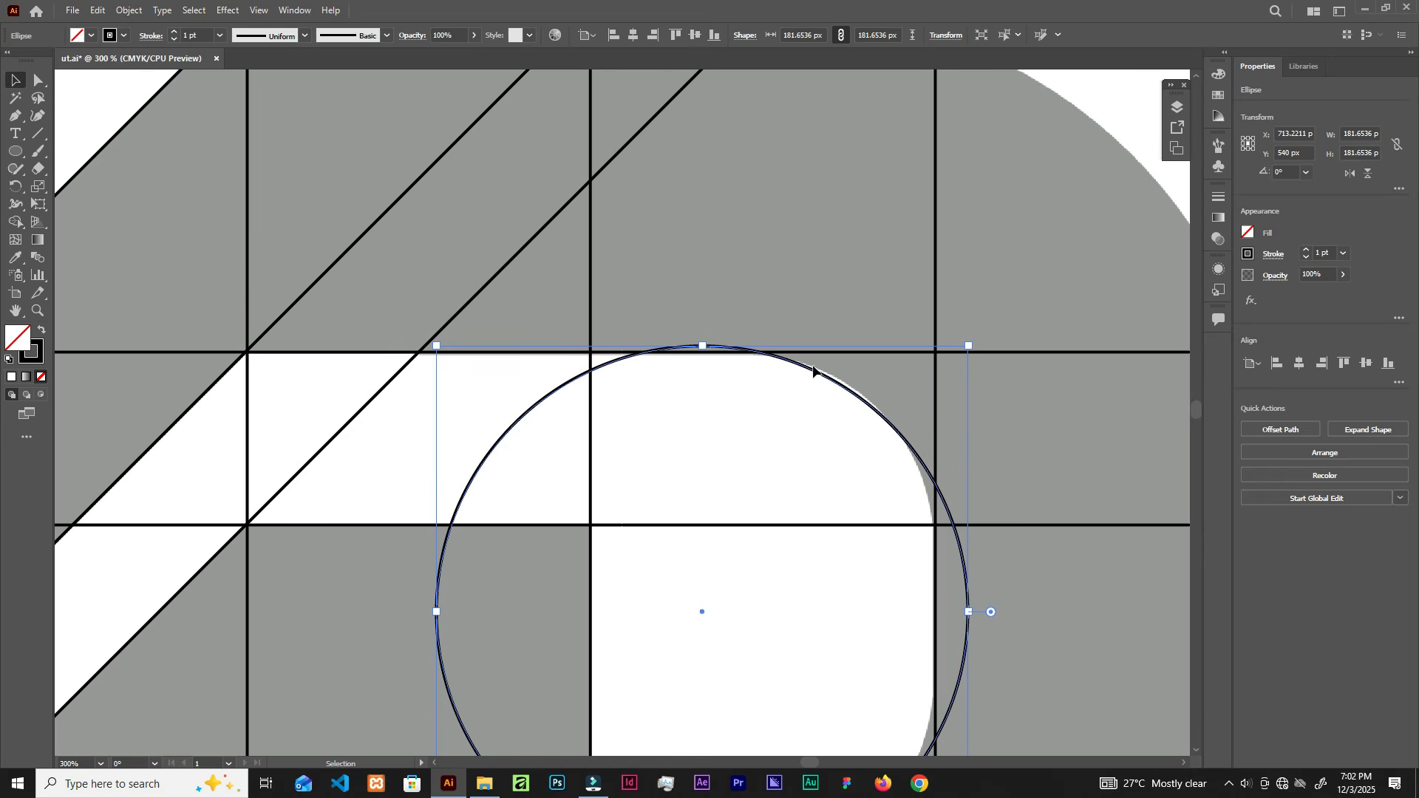
Step: Nudge the circle down and shrink it to 133.52 px to fit the counter's curve
{"action": "scroll", "coordinate": [742, 443], "scroll_direction": "down", "scroll_amount": 1}
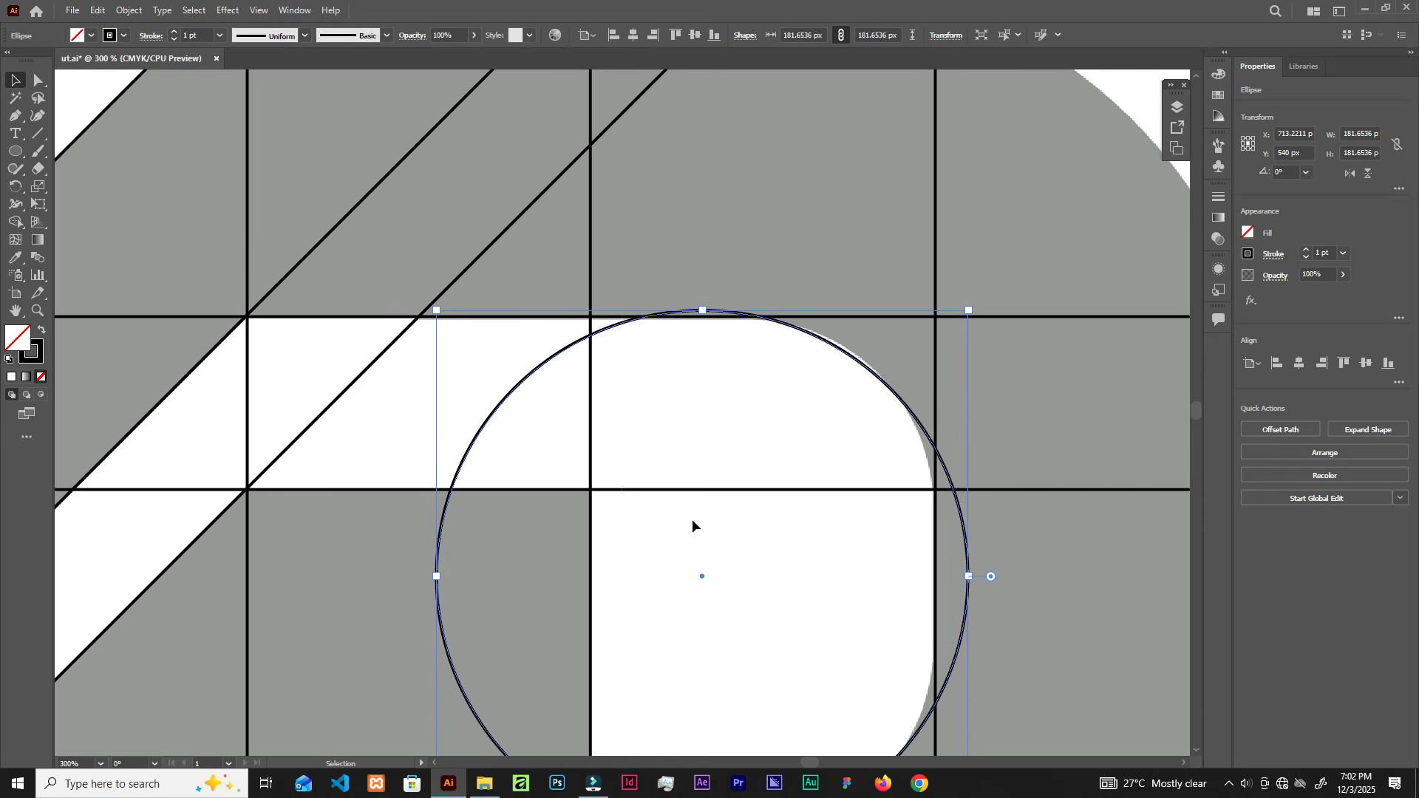
{"action": "left_click_drag", "start_coordinate": [699, 574], "coordinate": [668, 547]}
{"action": "scroll", "coordinate": [841, 572], "scroll_direction": "down", "scroll_amount": 1}
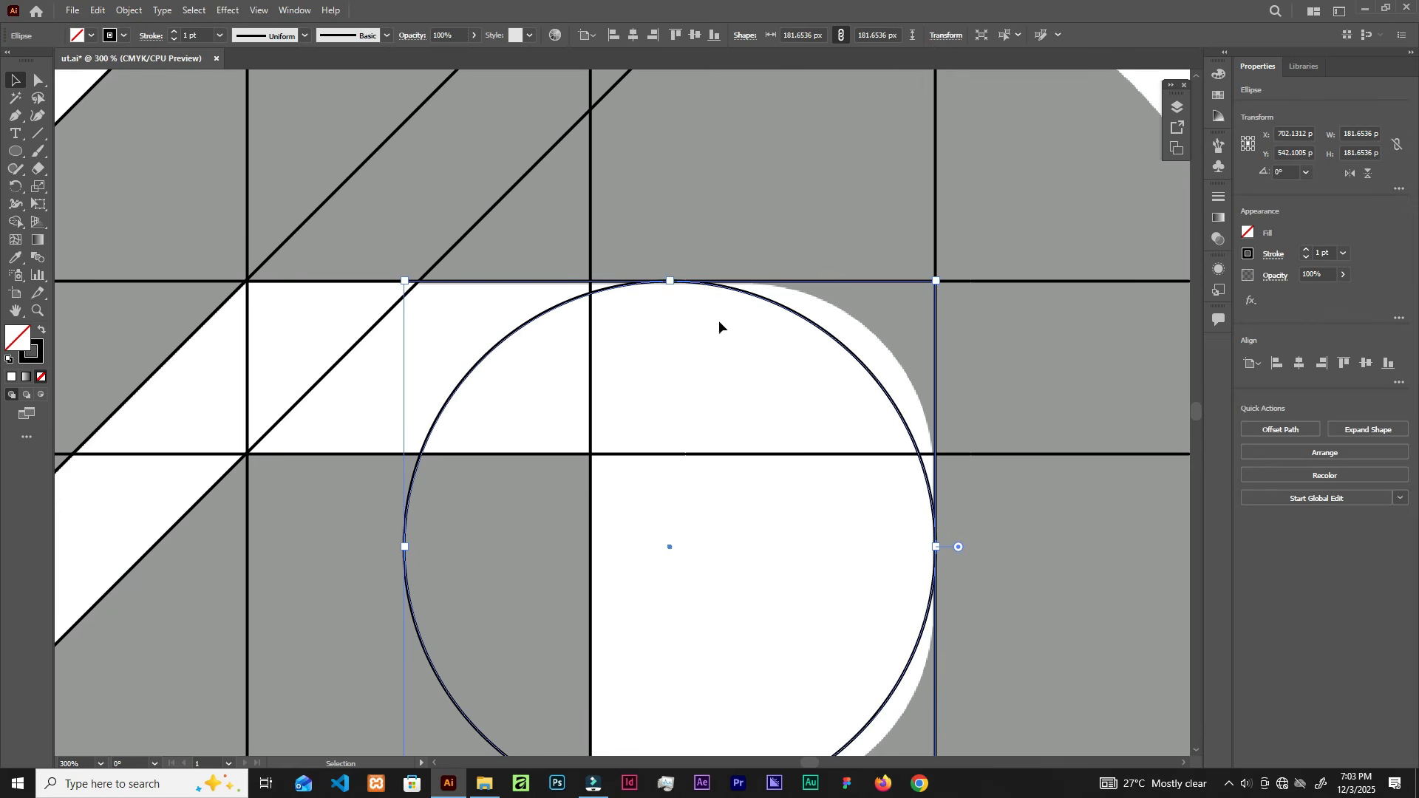
{"action": "scroll", "coordinate": [925, 416], "scroll_direction": "down", "scroll_amount": 2}
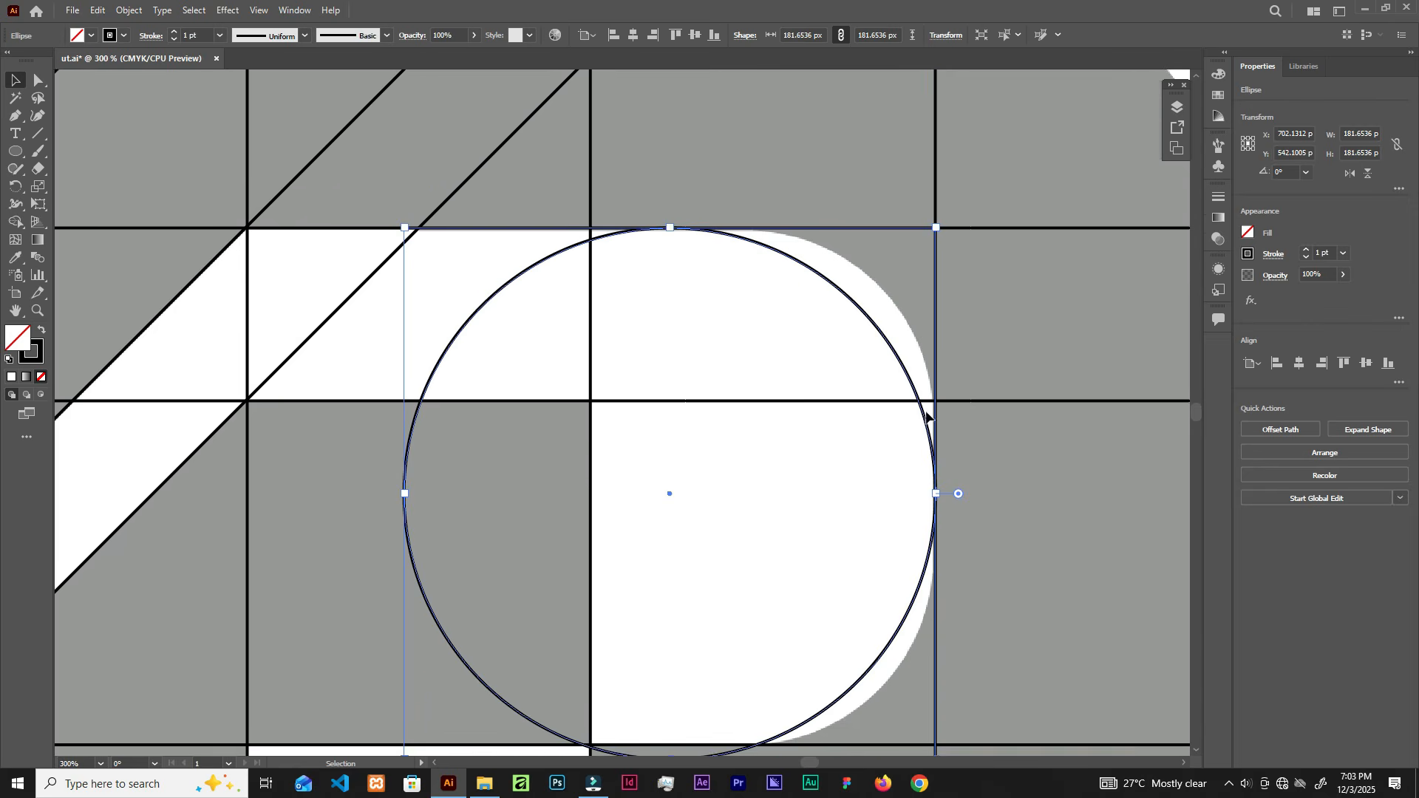
{"action": "scroll", "coordinate": [468, 517], "scroll_direction": "down", "scroll_amount": 2}
{"action": "left_click_drag", "start_coordinate": [405, 689], "coordinate": [520, 547]}
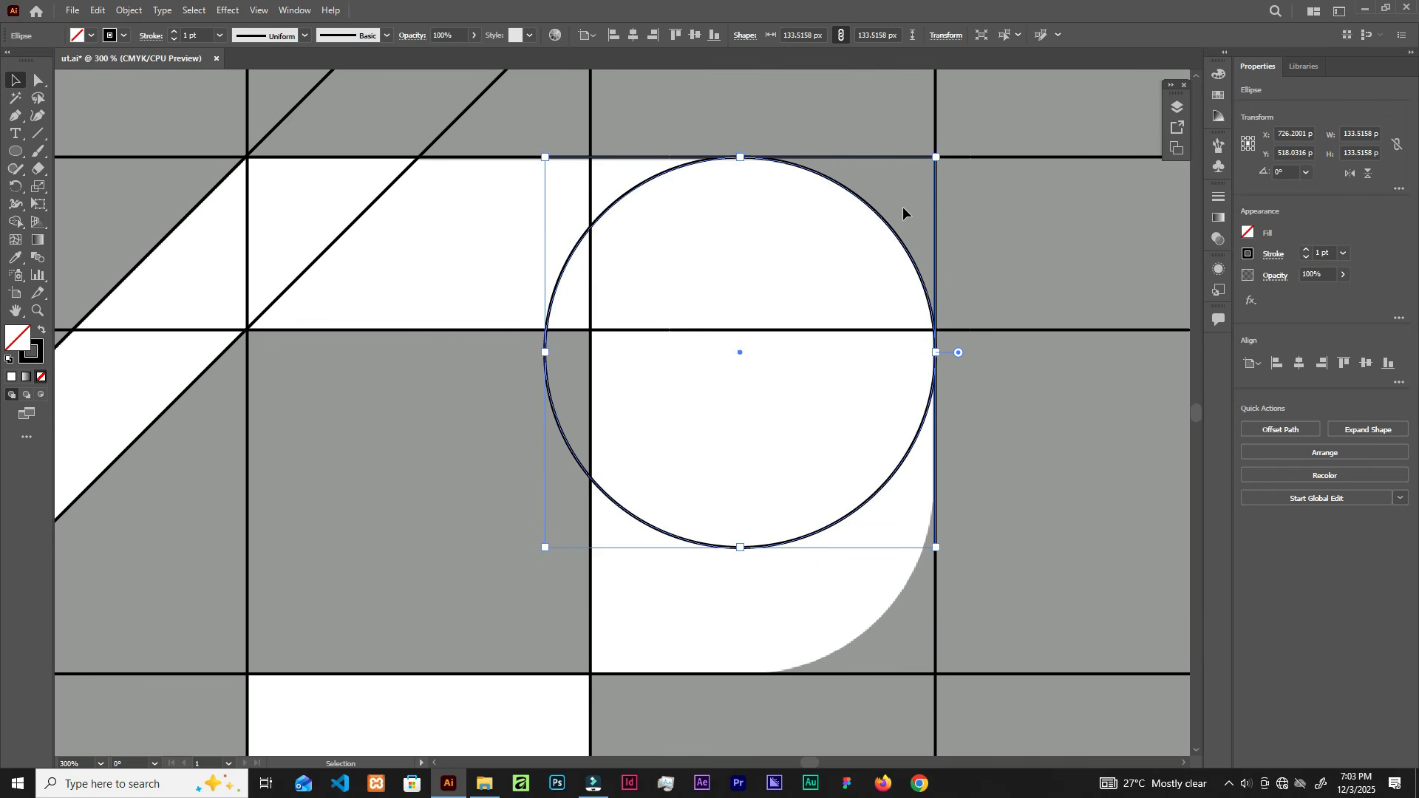
{"action": "scroll", "coordinate": [708, 160], "scroll_direction": "up", "scroll_amount": 6}
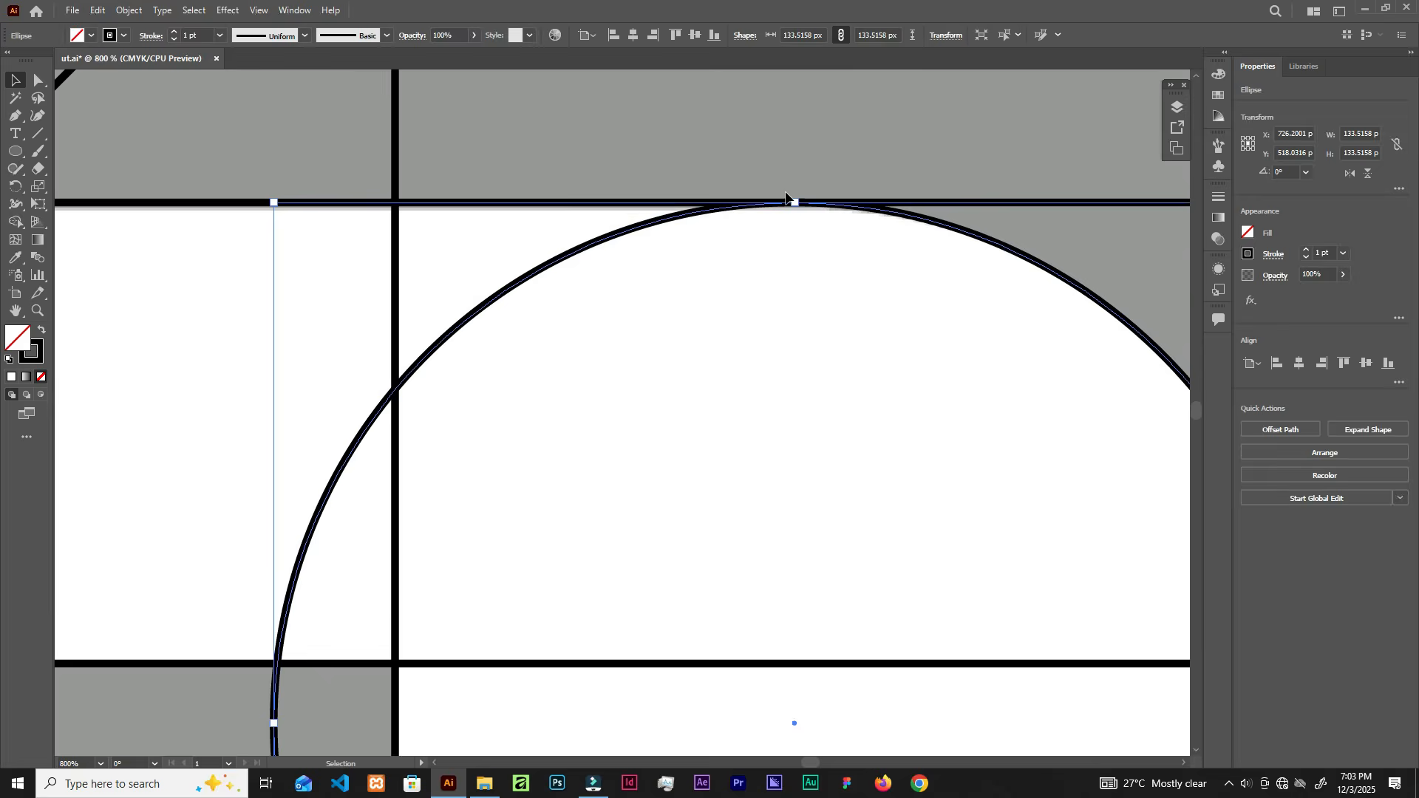
{"action": "scroll", "coordinate": [782, 219], "scroll_direction": "up", "scroll_amount": 1}
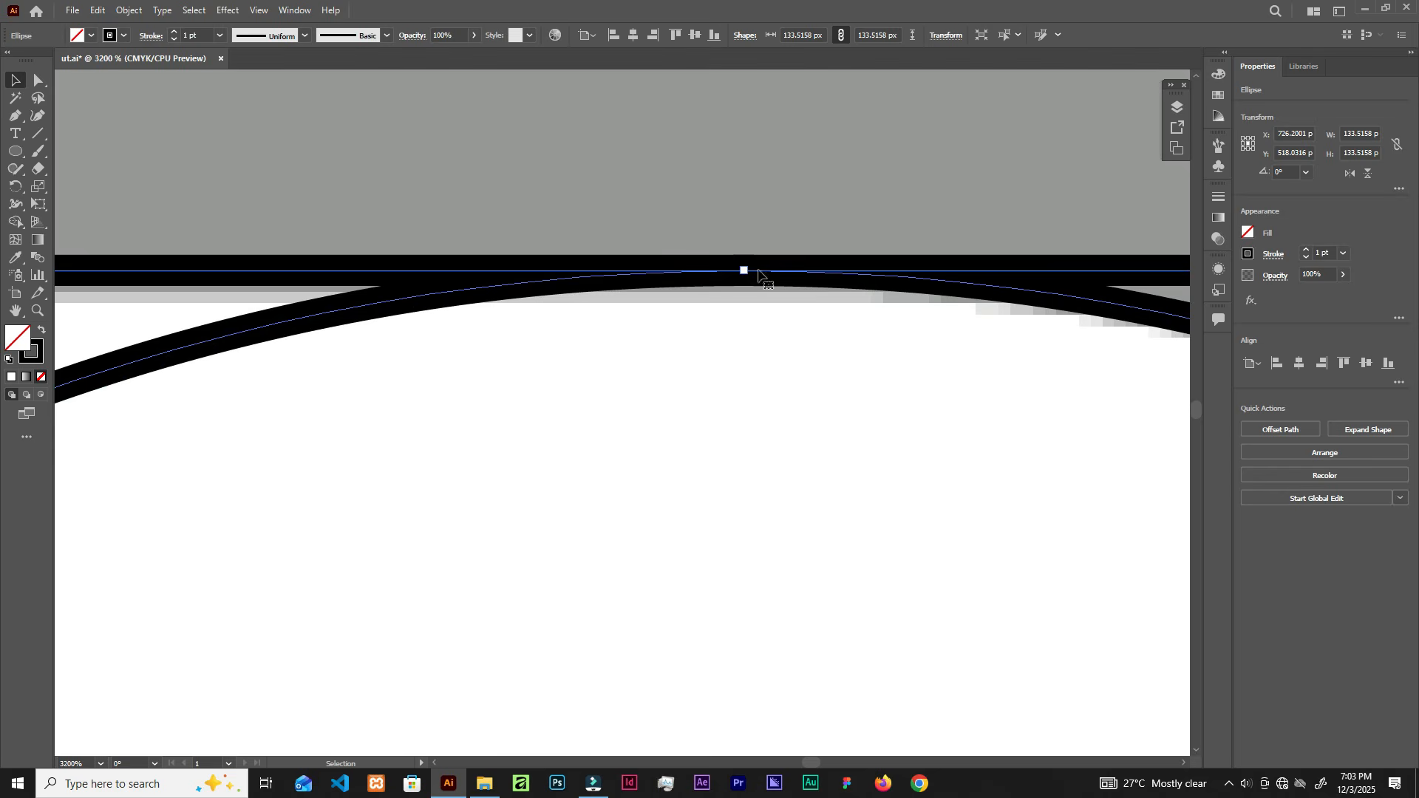
{"action": "scroll", "coordinate": [770, 217], "scroll_direction": "up", "scroll_amount": 1}
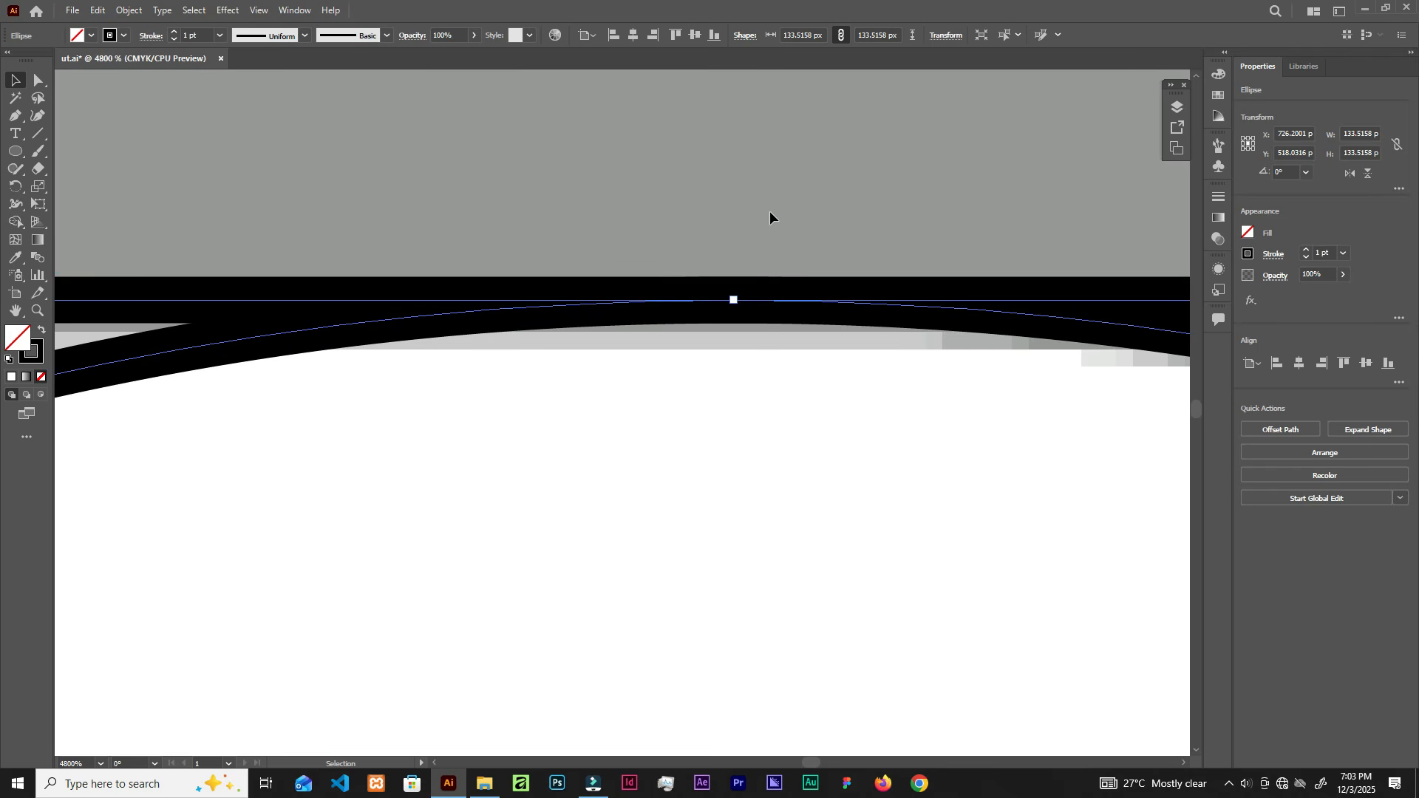
{"action": "key", "text": "Down"}
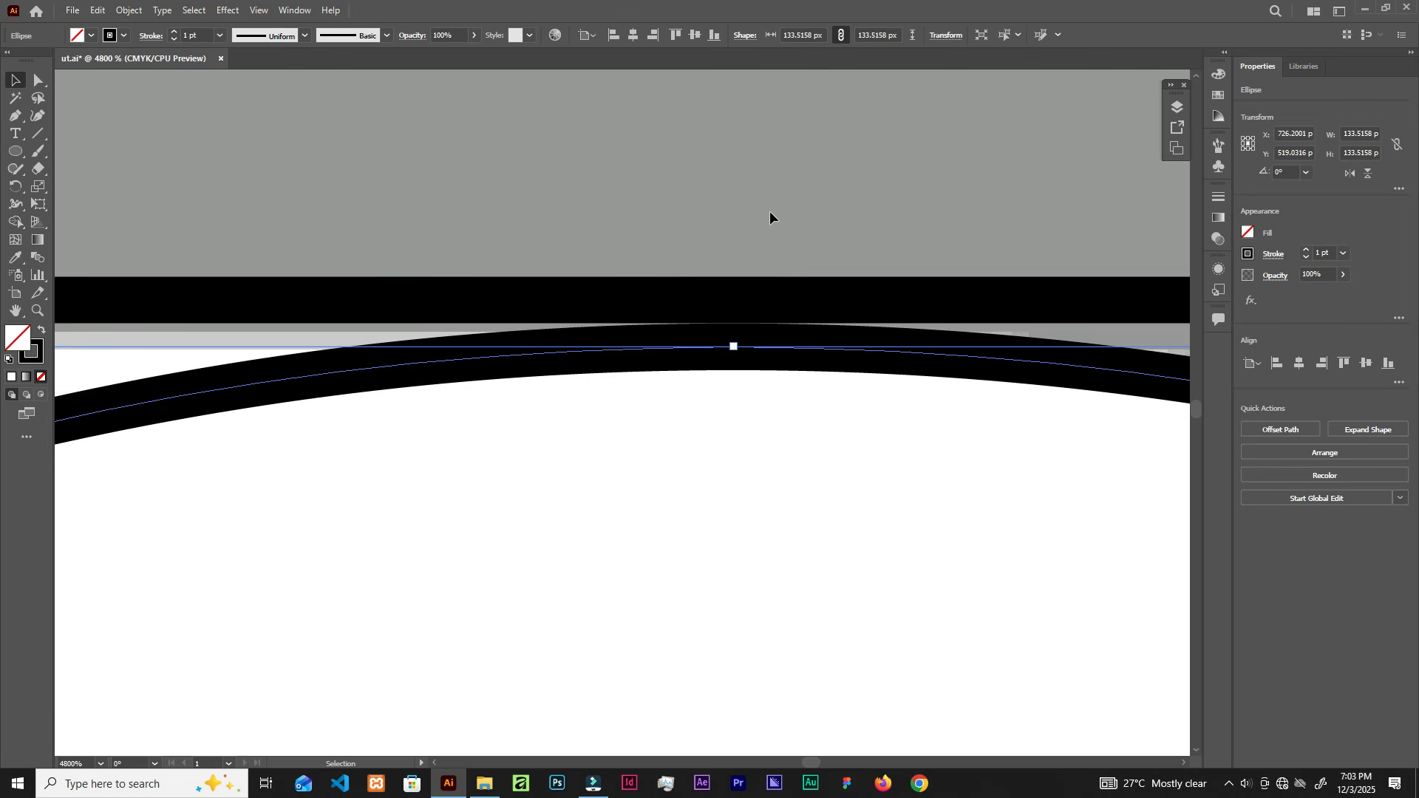
{"action": "scroll", "coordinate": [733, 291], "scroll_direction": "down", "scroll_amount": 2}
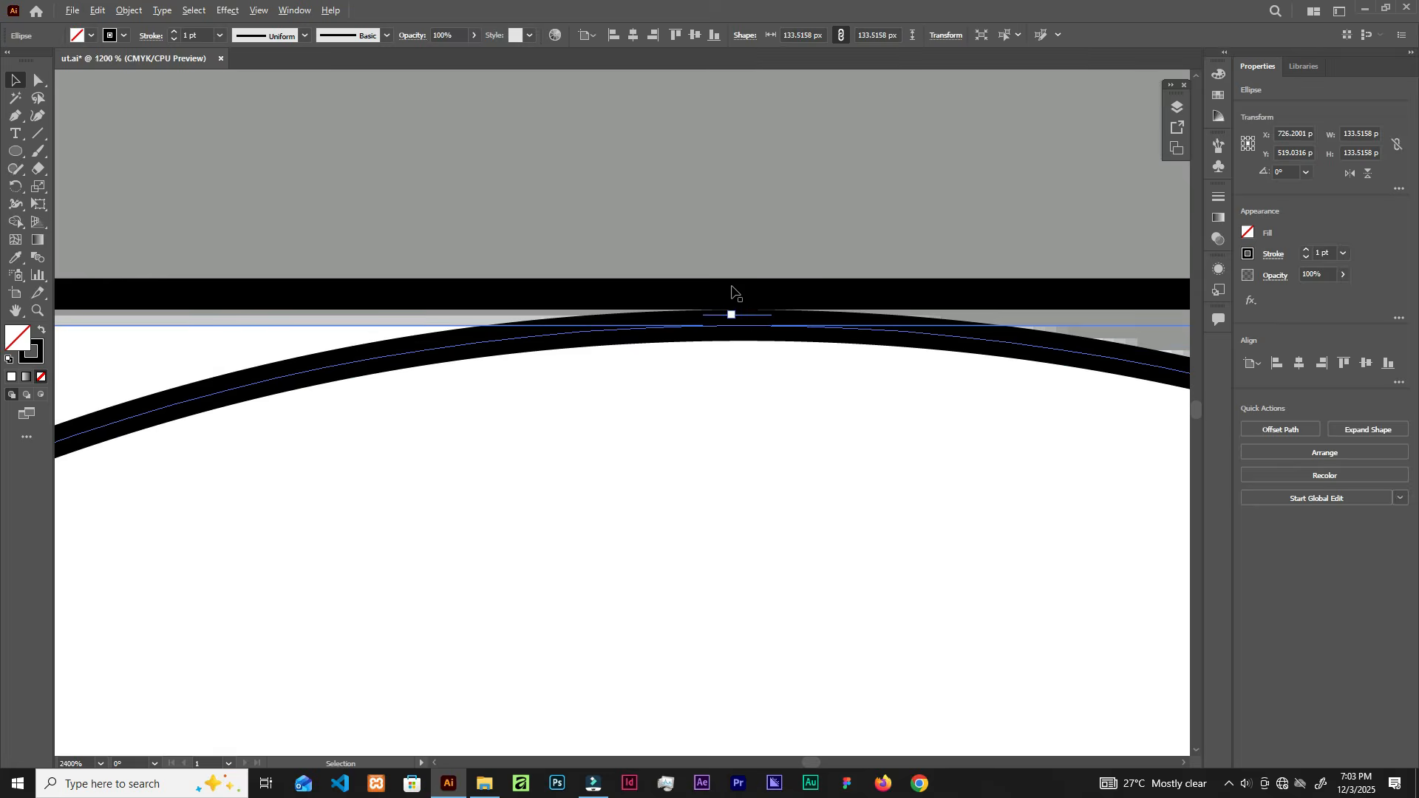
{"action": "scroll", "coordinate": [731, 292], "scroll_direction": "down", "scroll_amount": 3}
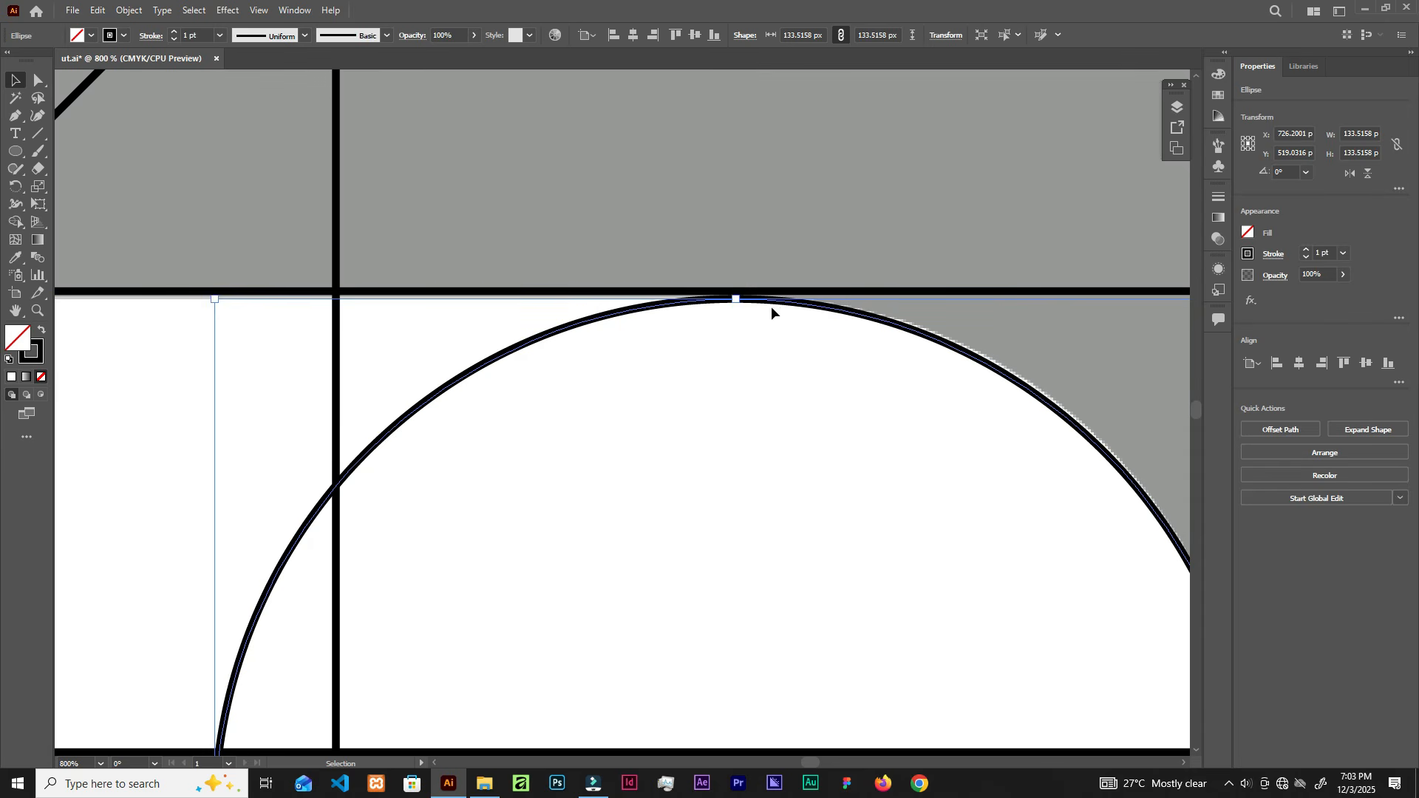
{"action": "scroll", "coordinate": [738, 295], "scroll_direction": "up", "scroll_amount": 3}
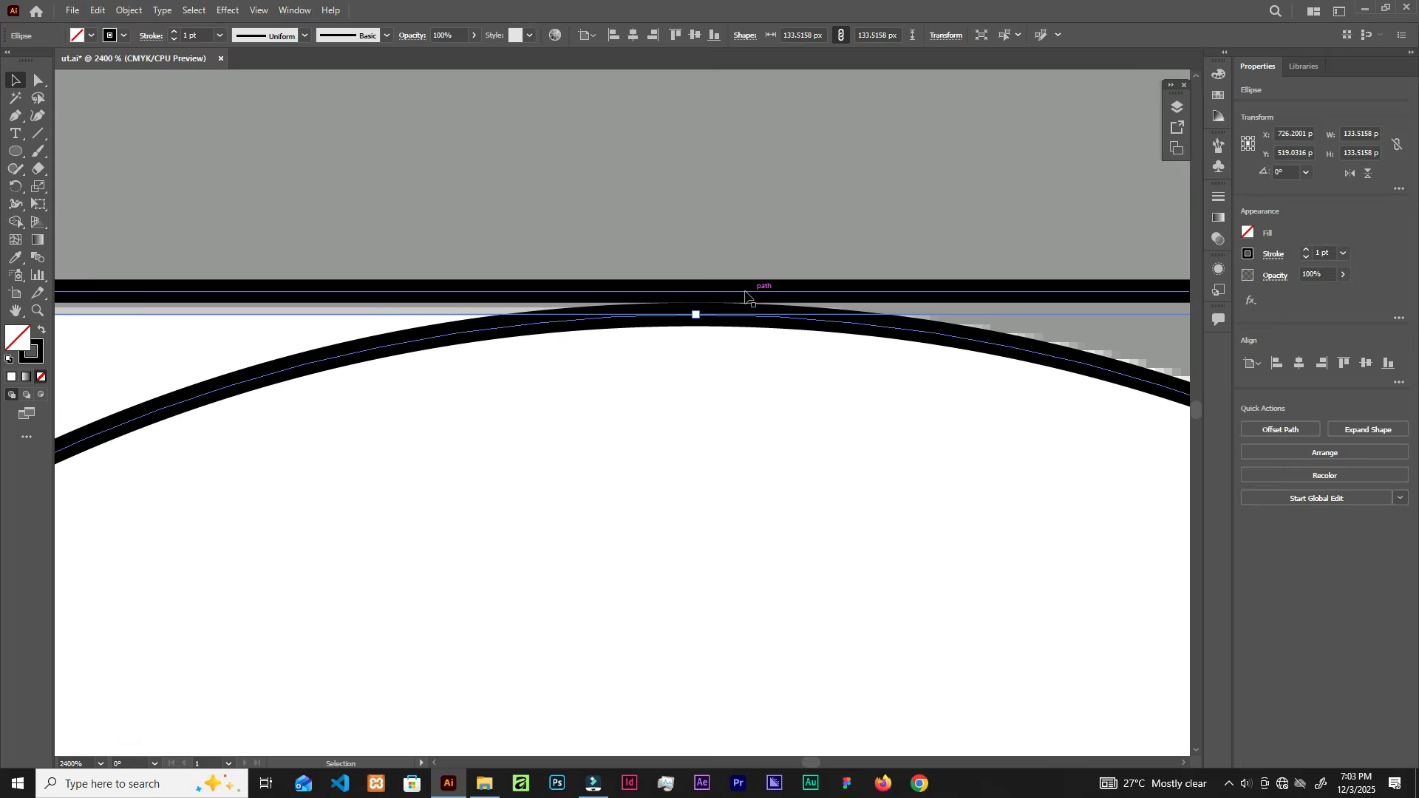
{"action": "left_click", "coordinate": [726, 355]}
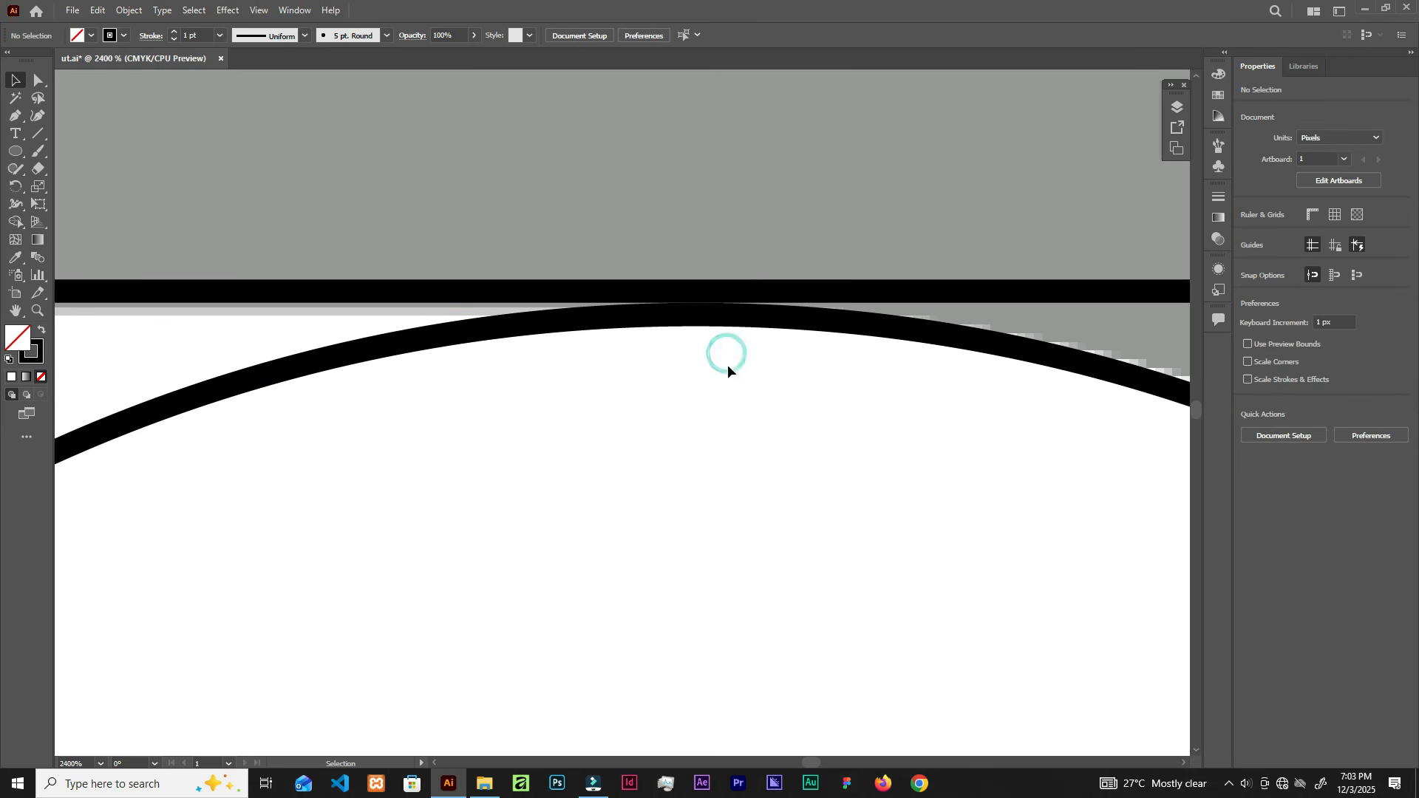
Step: Snap the circle's top anchor onto the horizontal grid line and switch to Outline view
{"action": "left_click_drag", "start_coordinate": [700, 242], "coordinate": [702, 447]}
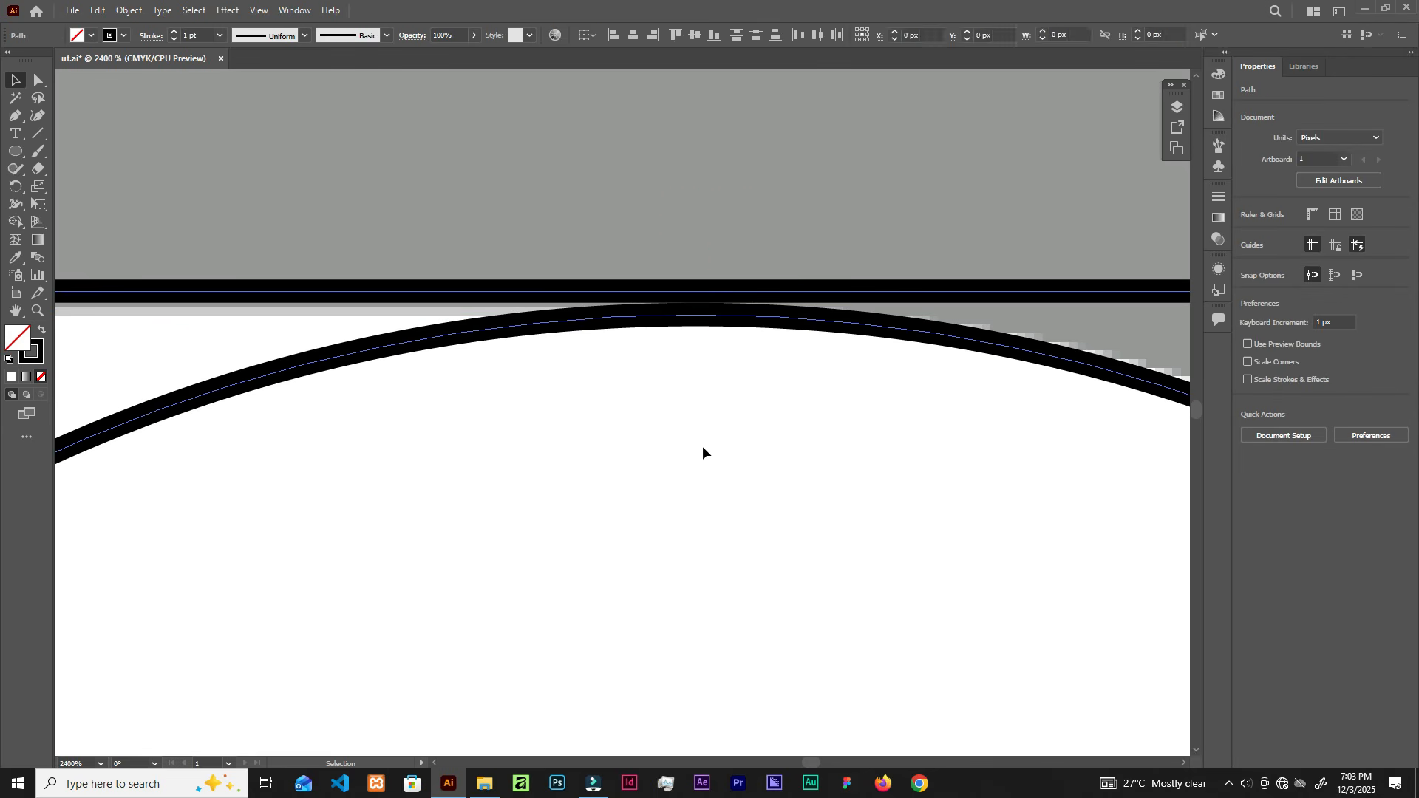
{"action": "scroll", "coordinate": [706, 325], "scroll_direction": "up", "scroll_amount": 3}
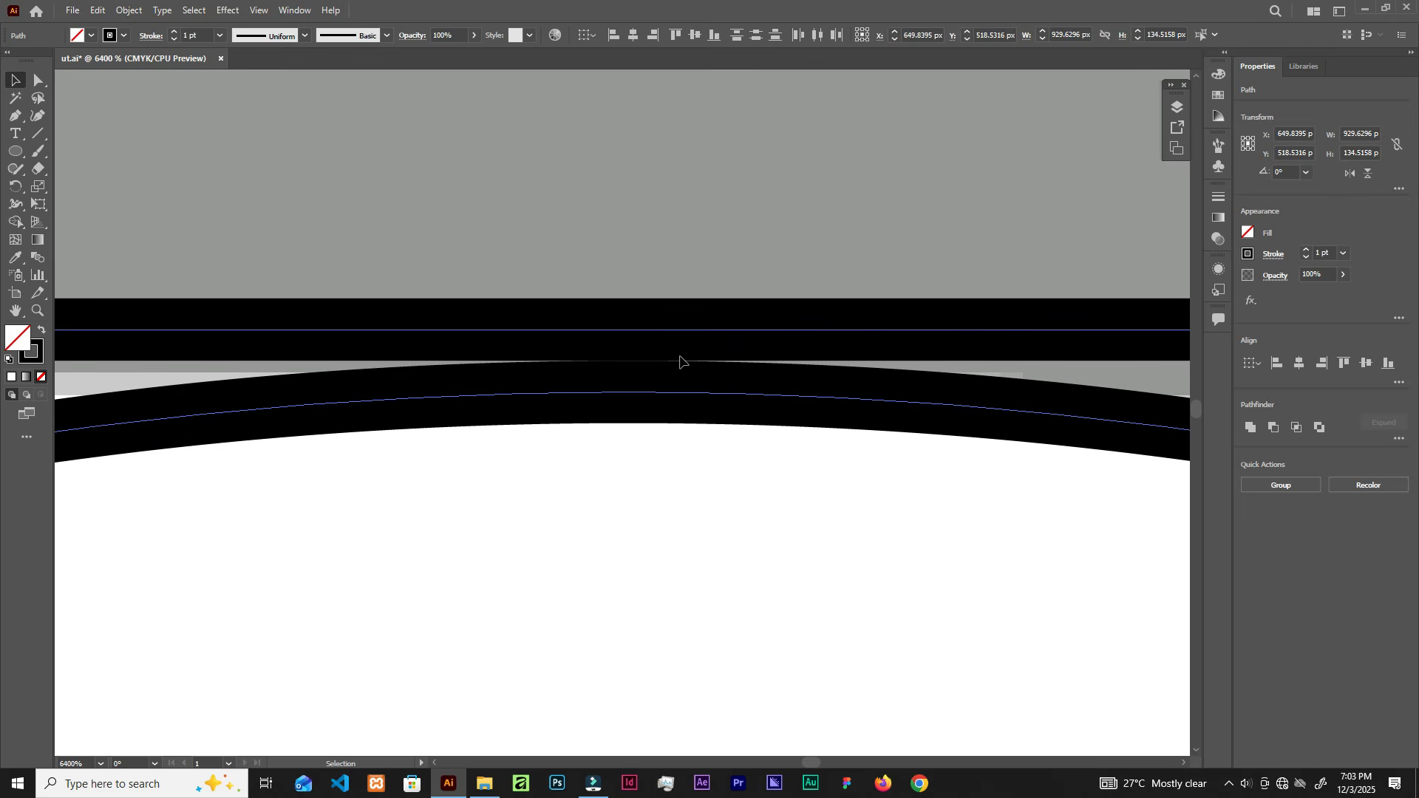
{"action": "left_click_drag", "start_coordinate": [680, 362], "coordinate": [669, 320]}
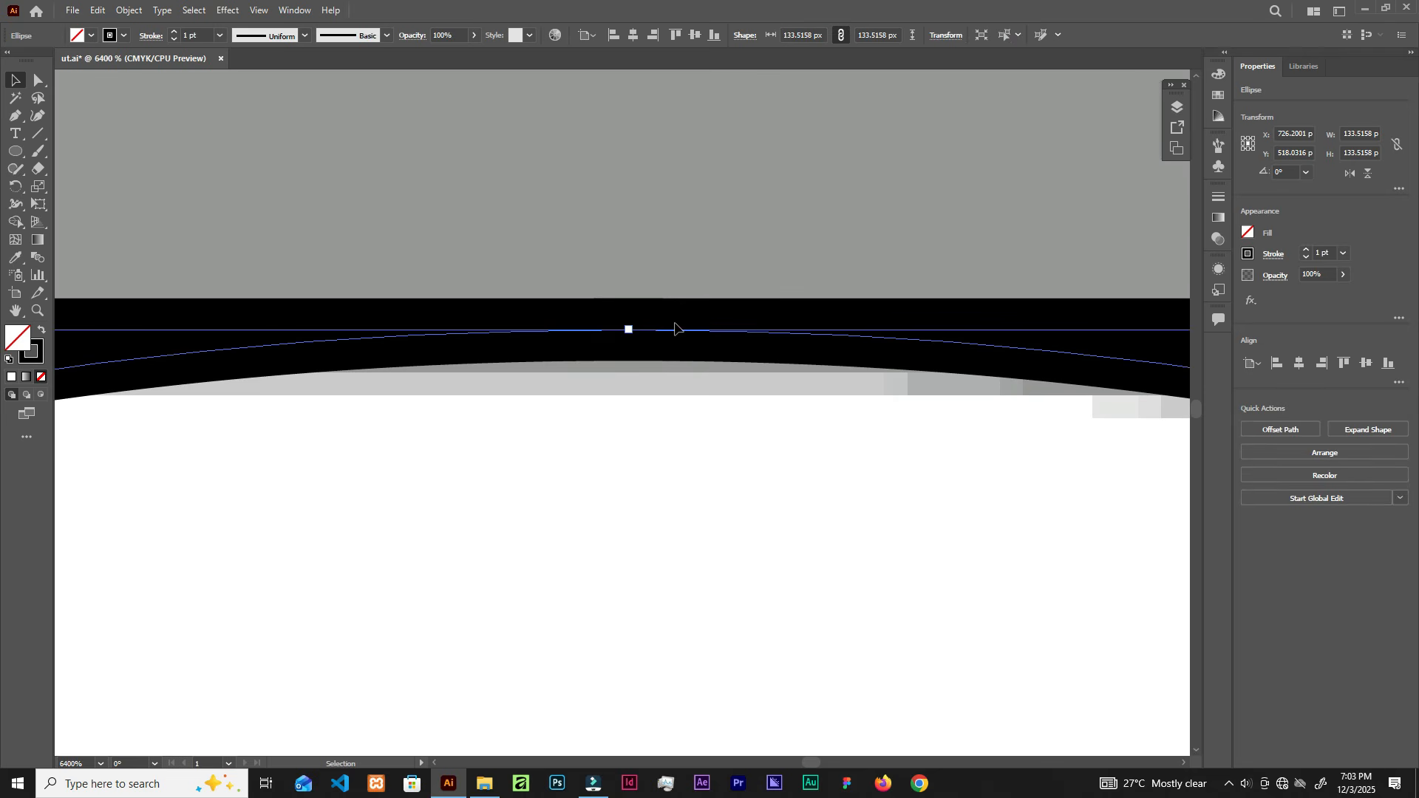
{"action": "key", "text": "ctrl"}
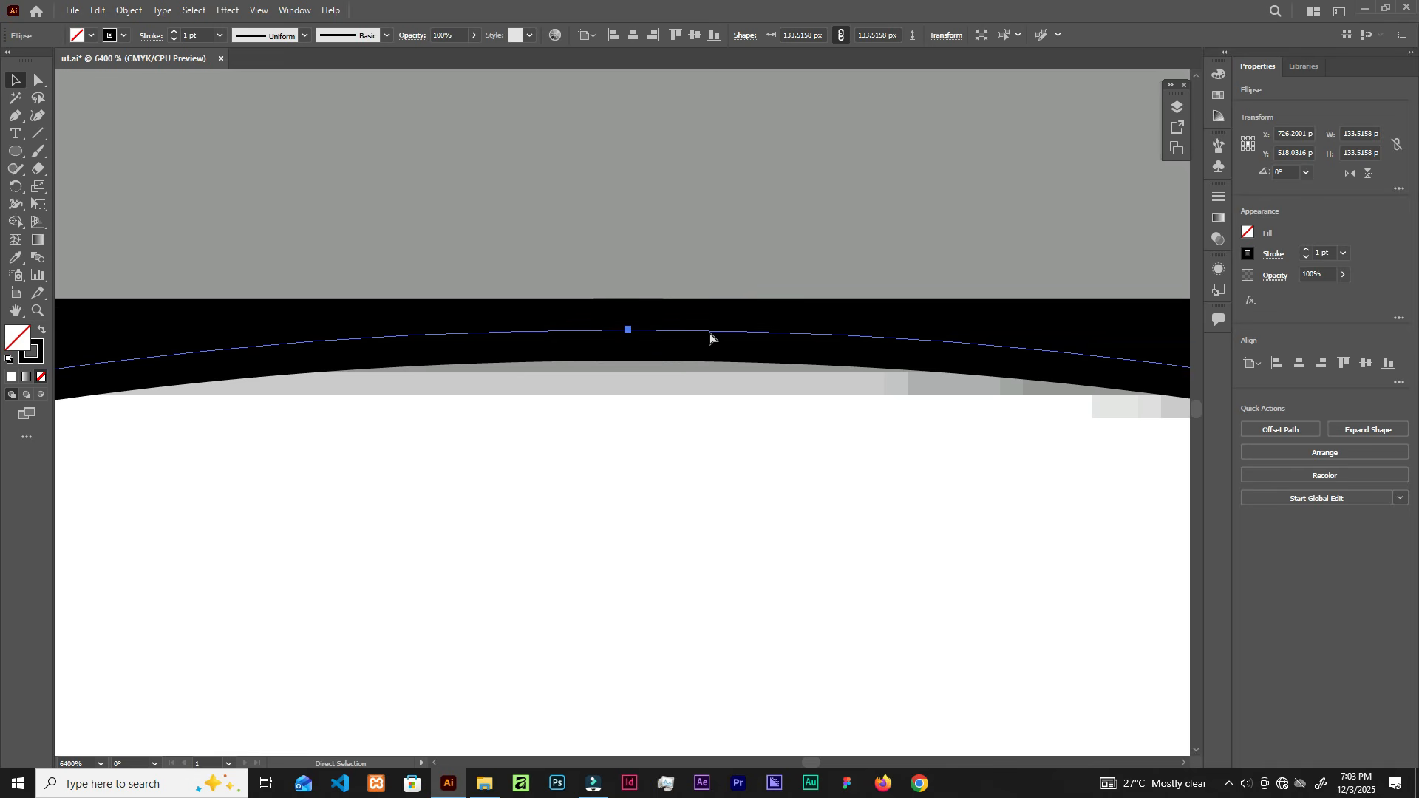
{"action": "key", "text": "ctrl+y"}
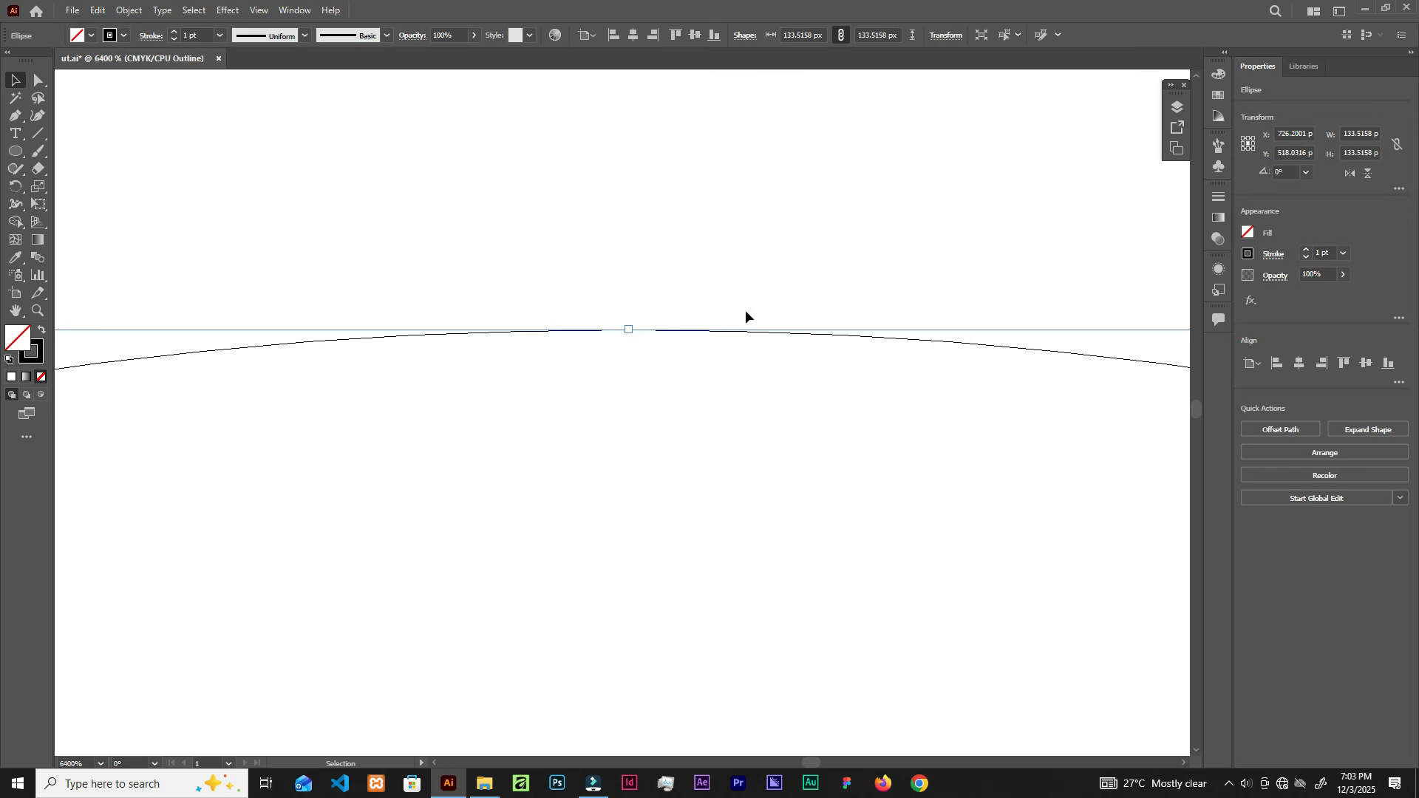
Step: Snap the 133.52 px circle's right edge onto the vertical guide and return to Preview mode
{"action": "left_click", "coordinate": [684, 305]}
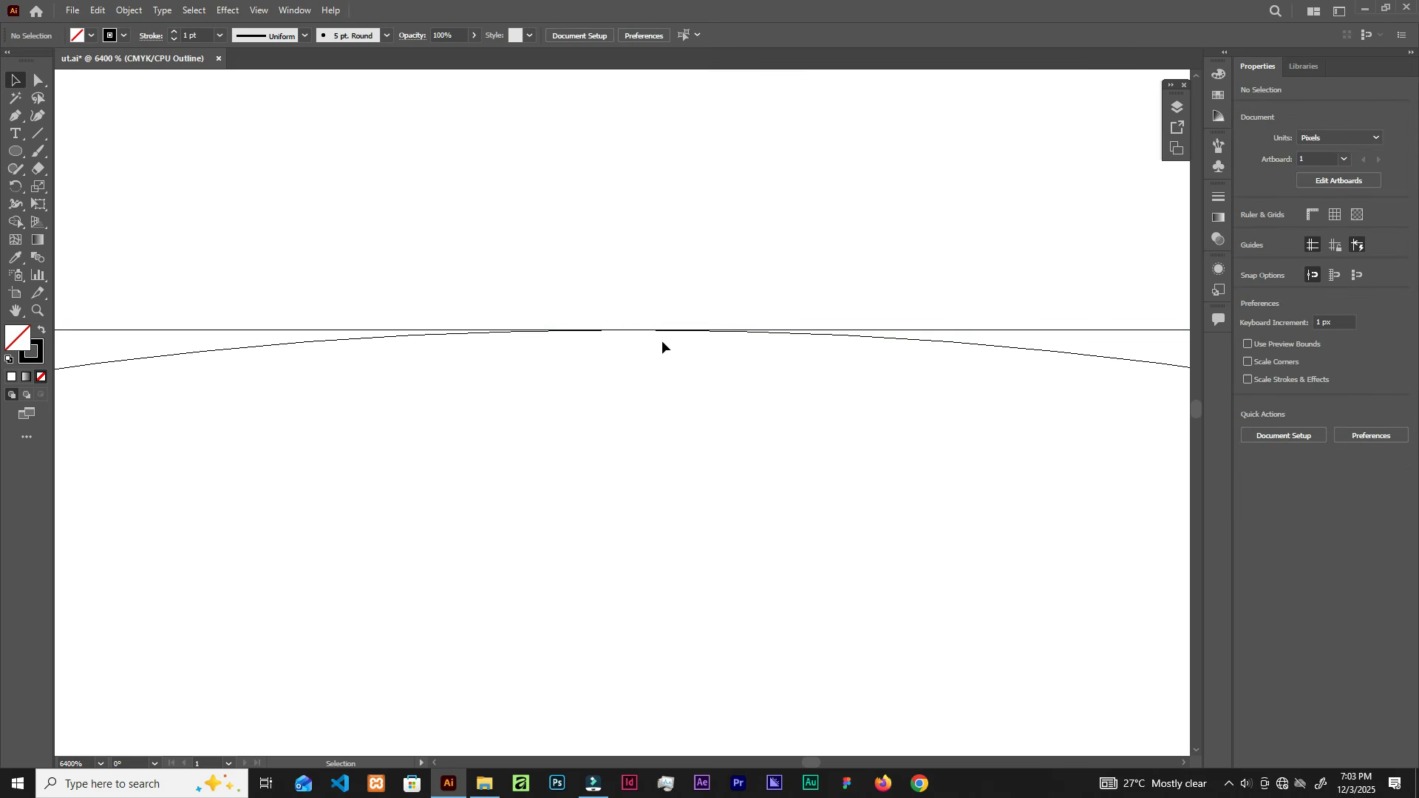
{"action": "scroll", "coordinate": [663, 340], "scroll_direction": "down", "scroll_amount": 9}
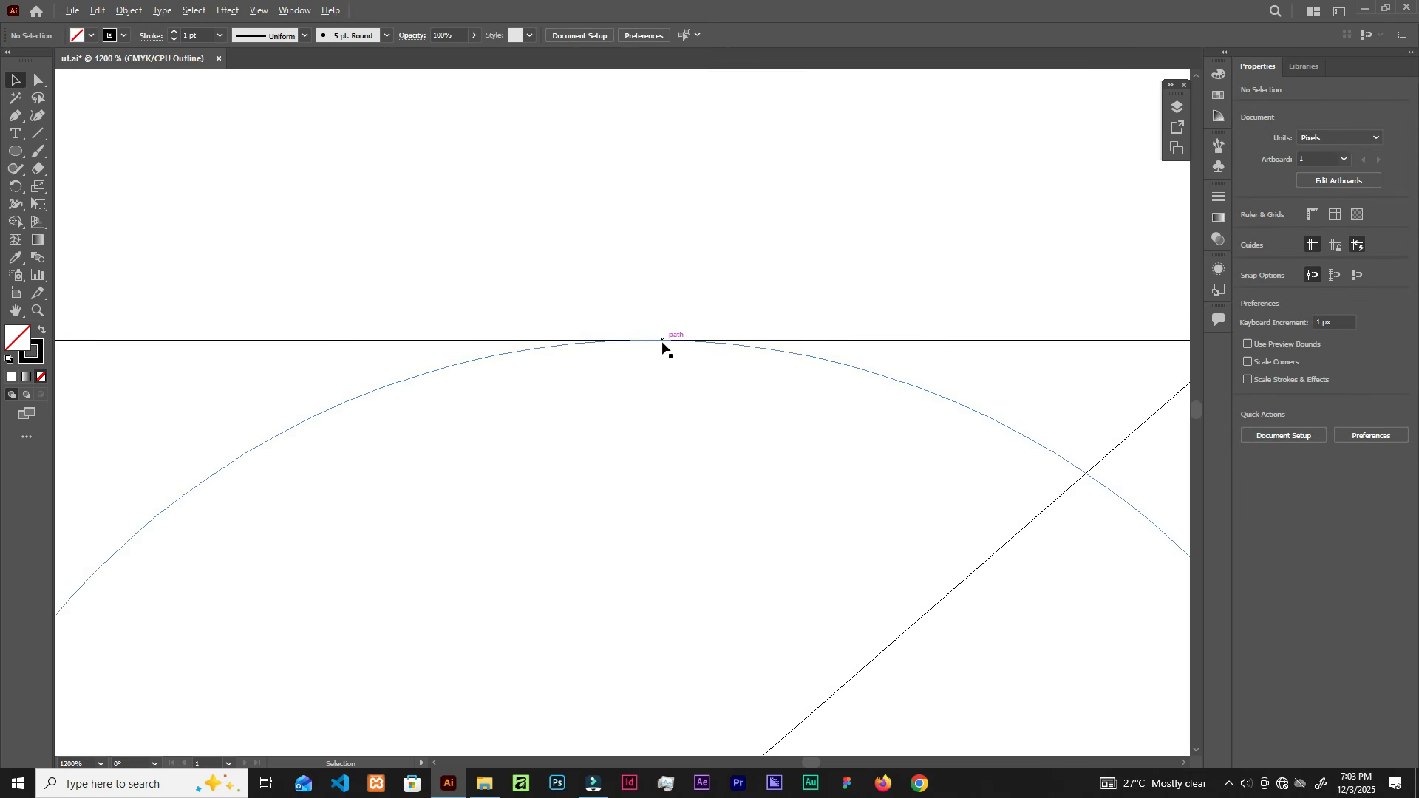
{"action": "scroll", "coordinate": [857, 443], "scroll_direction": "up", "scroll_amount": 5}
{"action": "scroll", "coordinate": [836, 429], "scroll_direction": "up", "scroll_amount": 2}
{"action": "scroll", "coordinate": [829, 427], "scroll_direction": "up", "scroll_amount": 2}
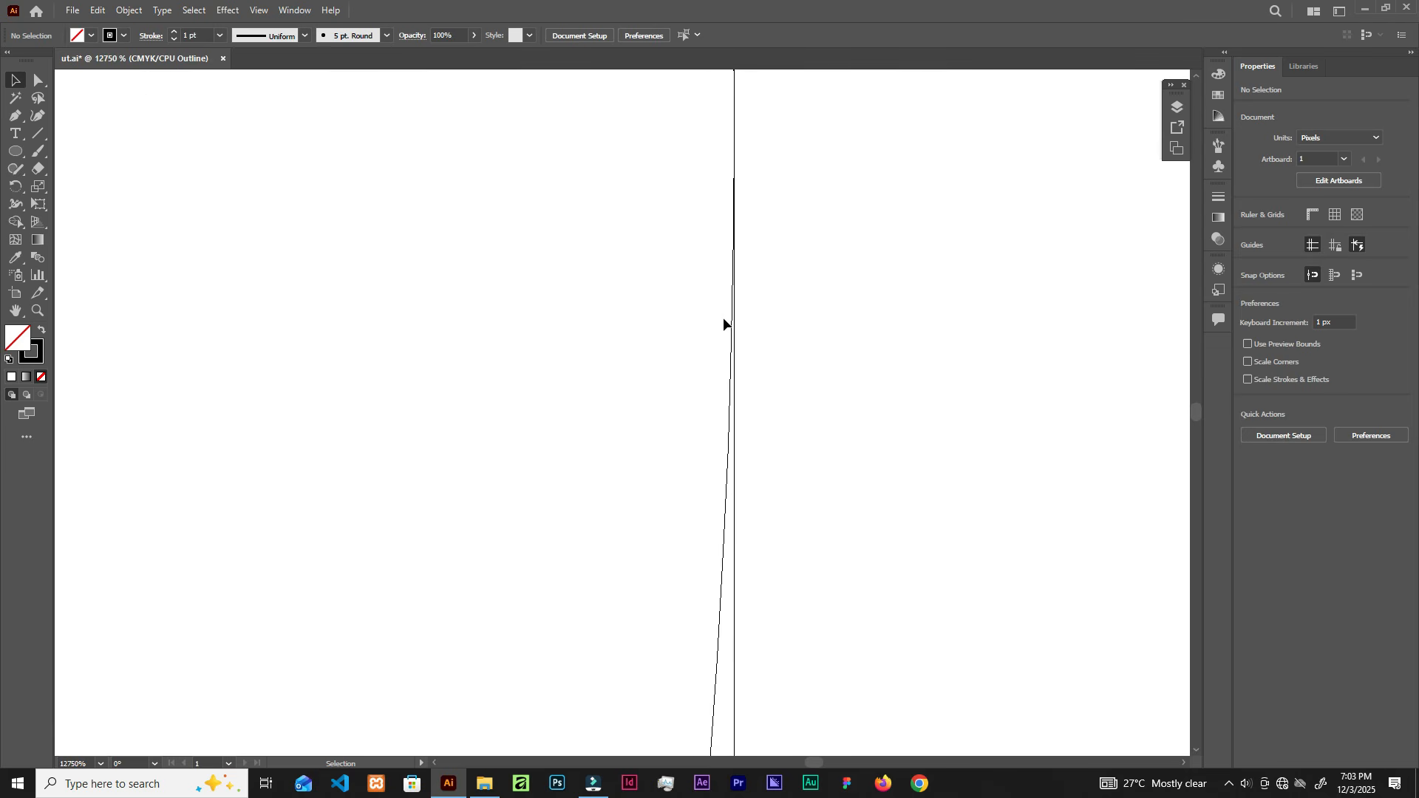
{"action": "left_click_drag", "start_coordinate": [732, 428], "coordinate": [720, 437]}
{"action": "left_click", "coordinate": [771, 211]}
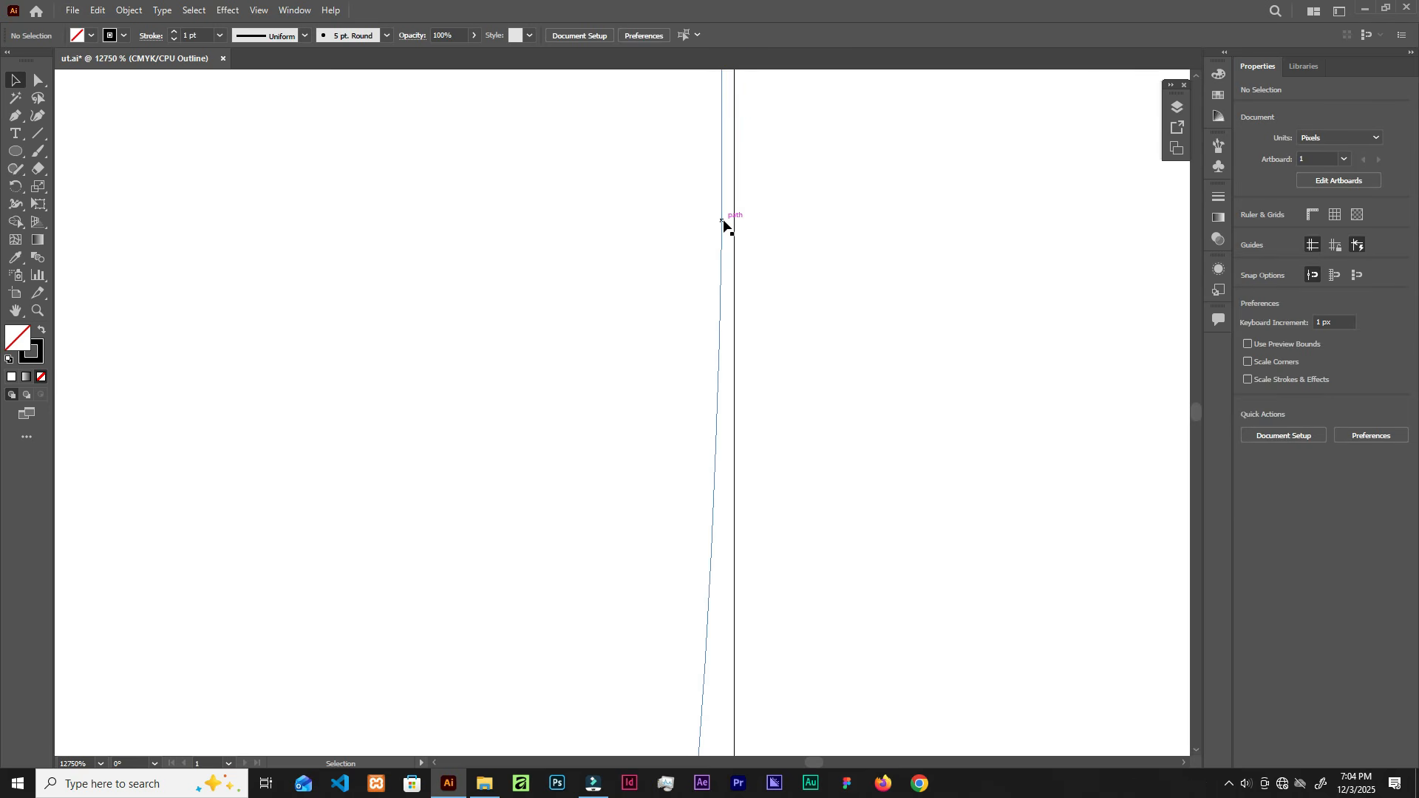
{"action": "left_click_drag", "start_coordinate": [723, 222], "coordinate": [735, 225]}
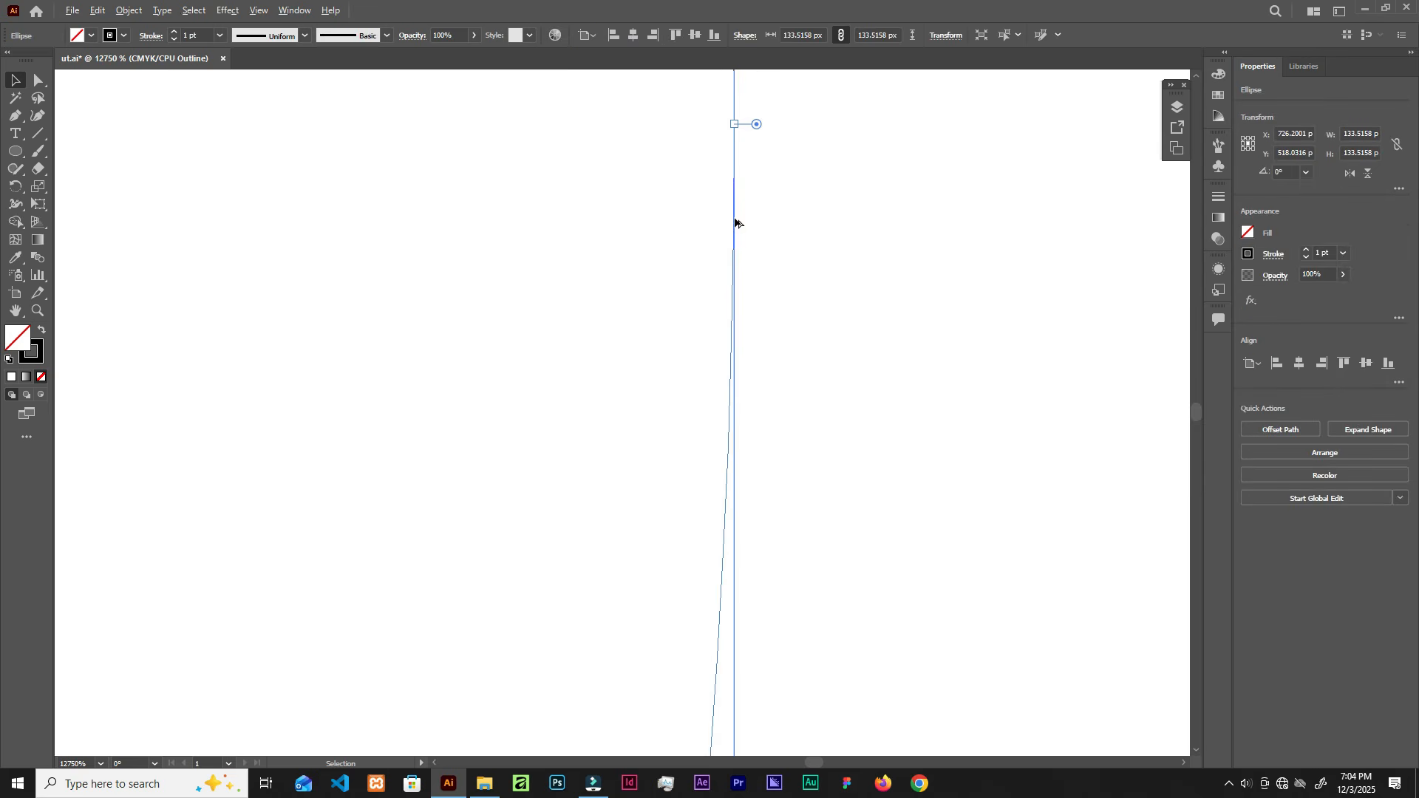
{"action": "scroll", "coordinate": [720, 197], "scroll_direction": "down", "scroll_amount": 10}
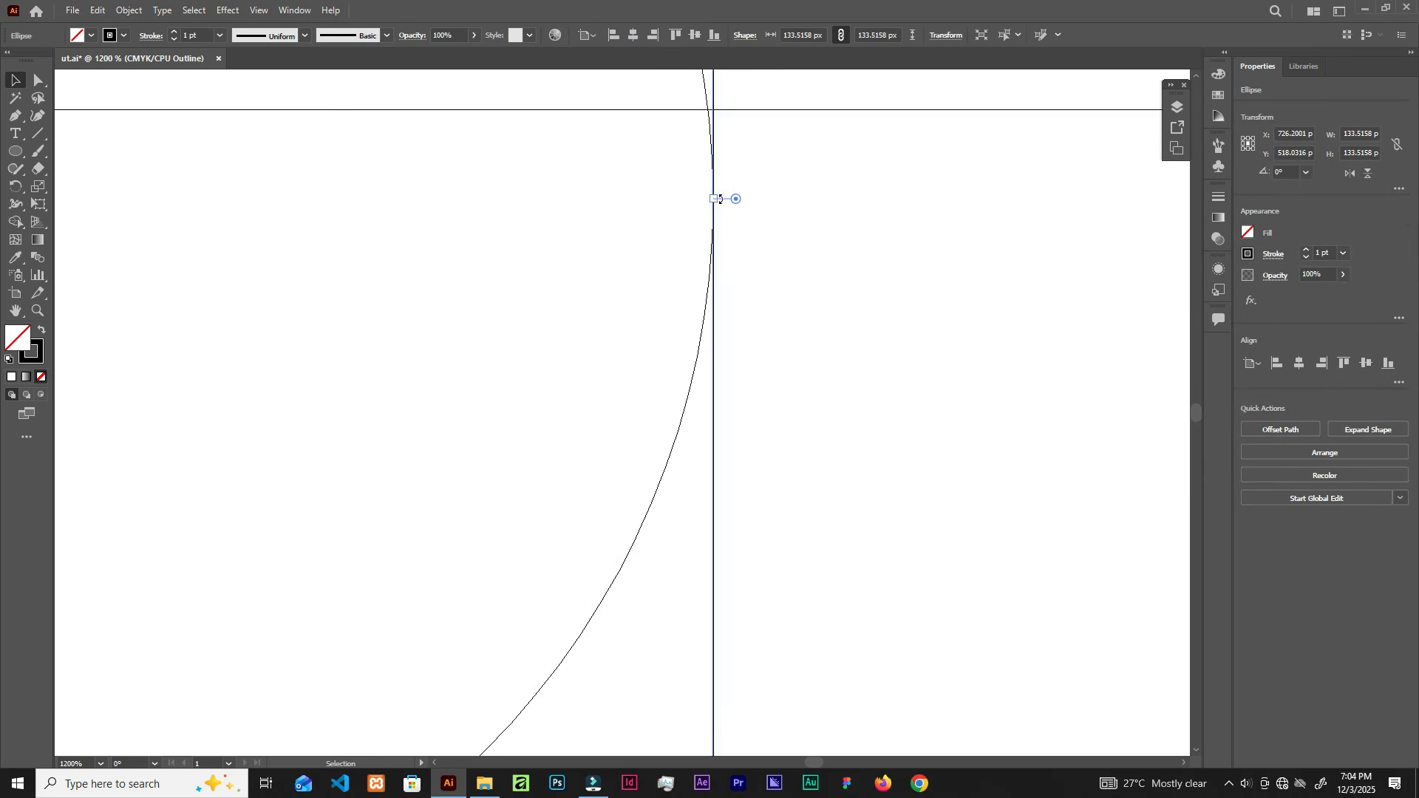
{"action": "scroll", "coordinate": [721, 198], "scroll_direction": "down", "scroll_amount": 2}
{"action": "left_click_drag", "start_coordinate": [624, 181], "coordinate": [783, 410]}
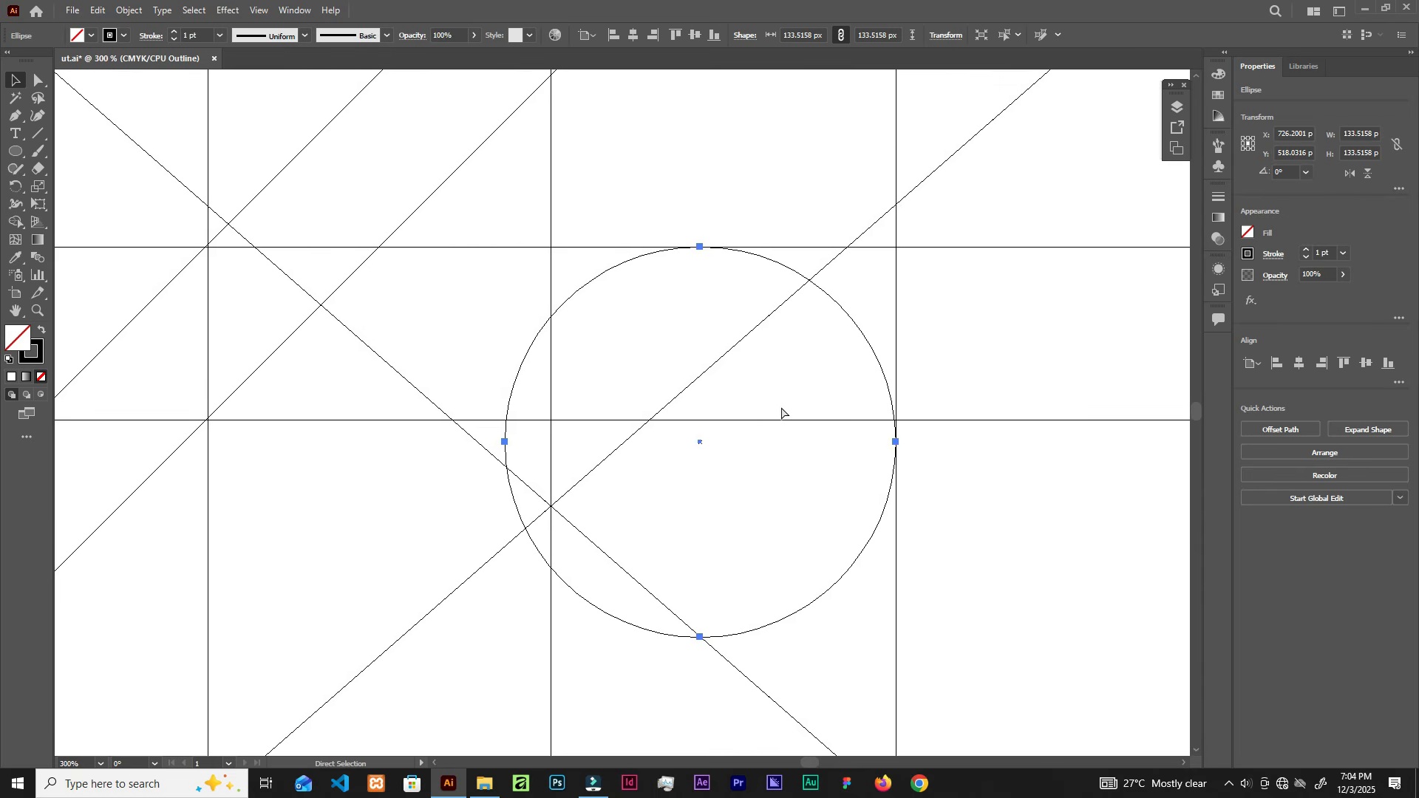
{"action": "key", "text": "ctrl+y"}
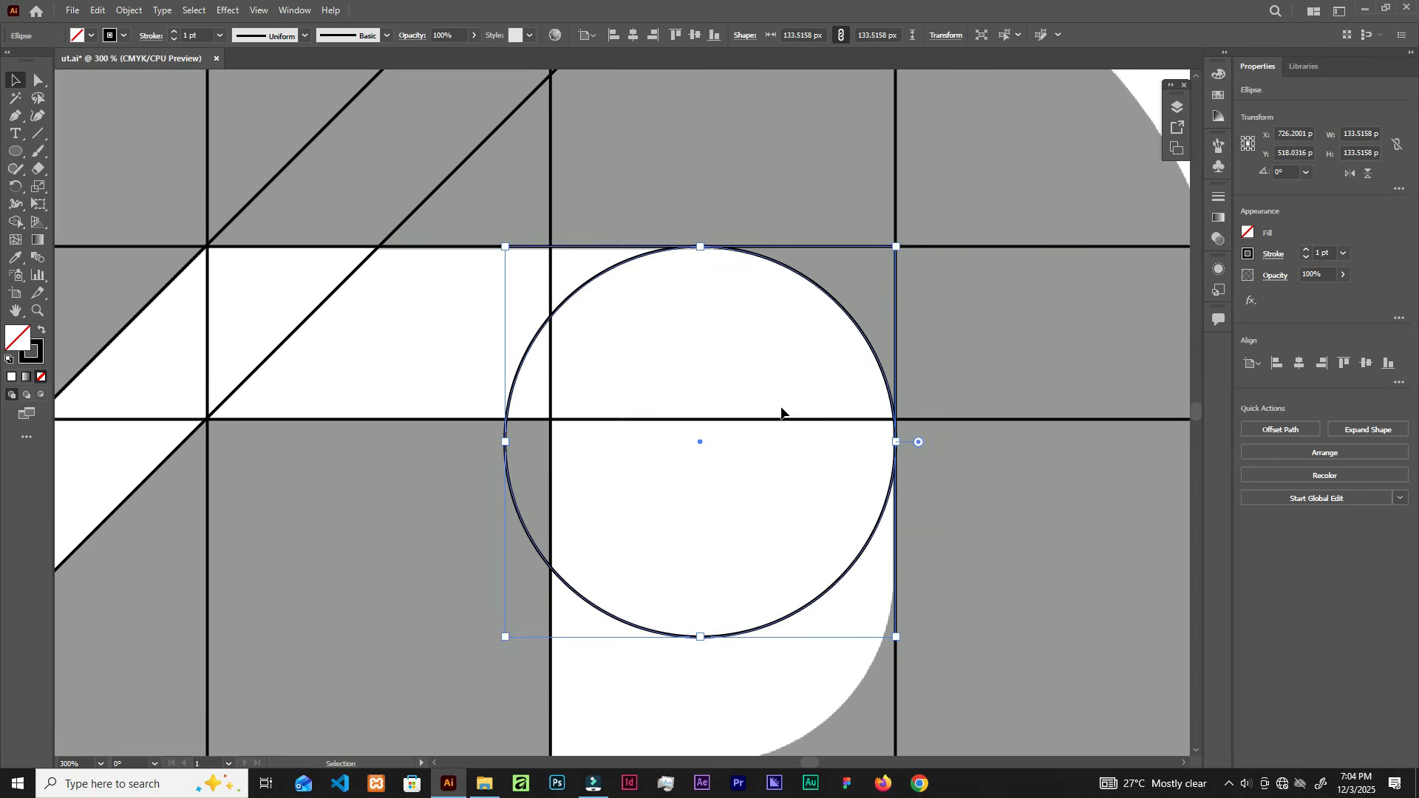
Step: Duplicate the 133.52 px circle straight down so the copy rests on the baseline construction line
{"action": "scroll", "coordinate": [725, 280], "scroll_direction": "down", "scroll_amount": 1}
{"action": "left_click", "coordinate": [748, 191]}
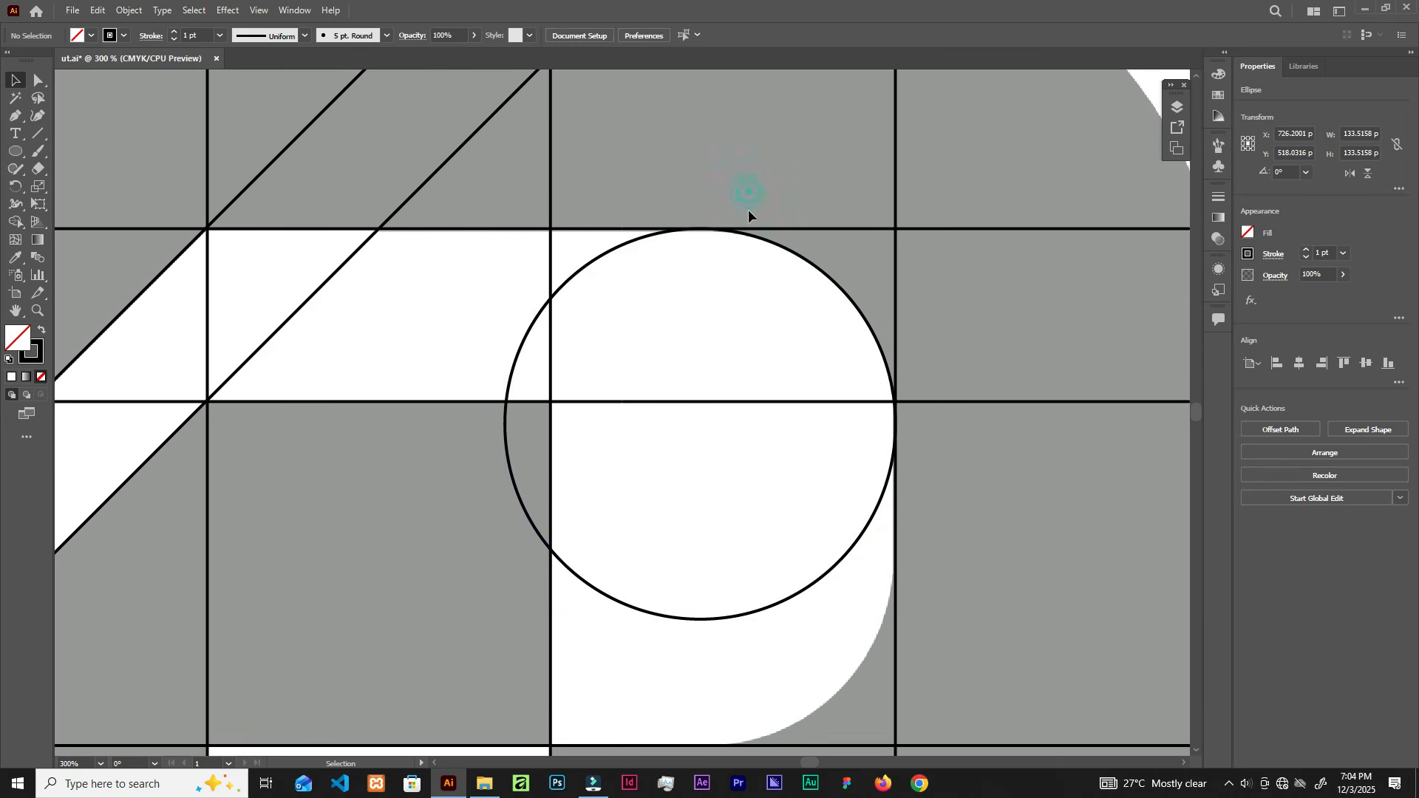
{"action": "scroll", "coordinate": [849, 303], "scroll_direction": "down", "scroll_amount": 3}
{"action": "scroll", "coordinate": [850, 300], "scroll_direction": "down", "scroll_amount": 2}
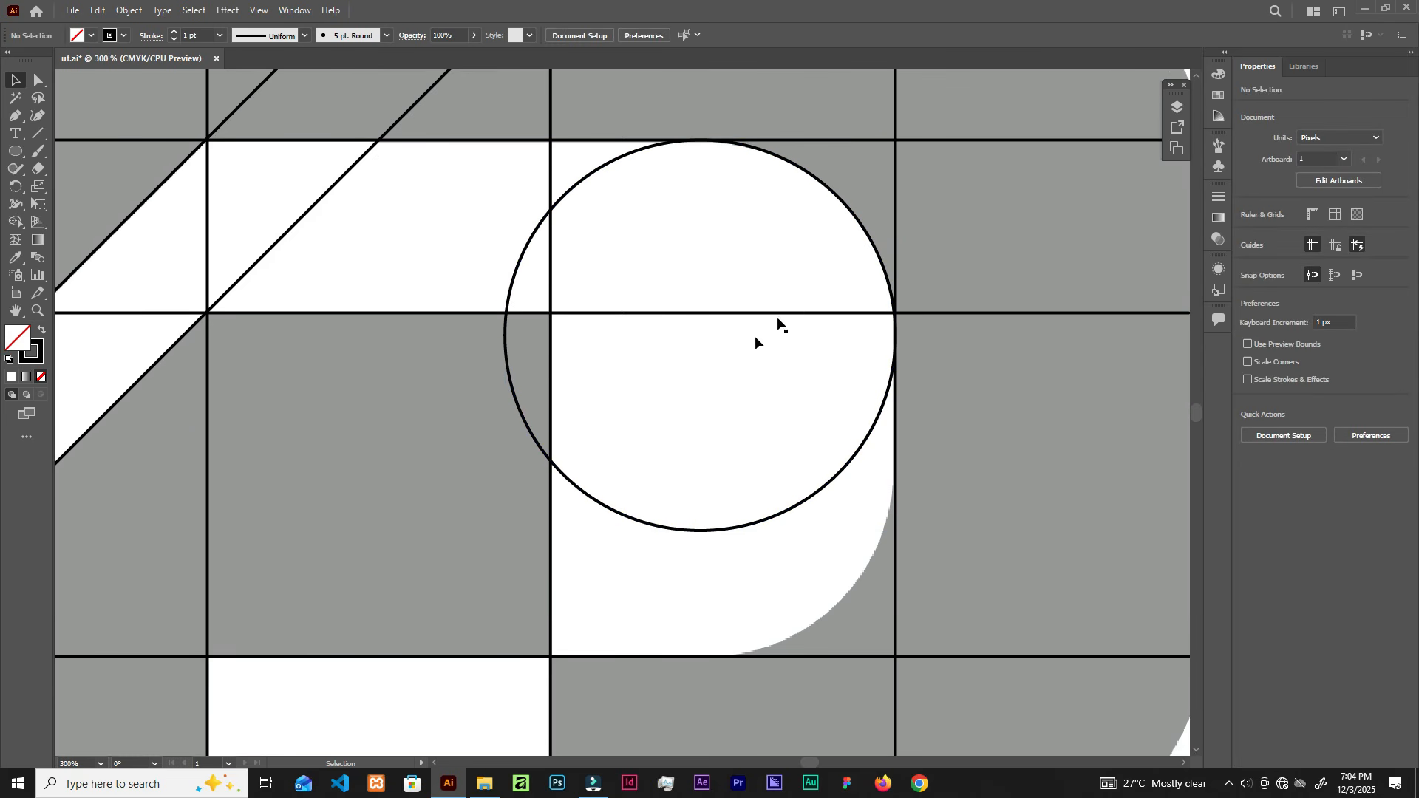
{"action": "left_click", "coordinate": [830, 193]}
{"action": "left_click_drag", "start_coordinate": [831, 192], "coordinate": [827, 318]}
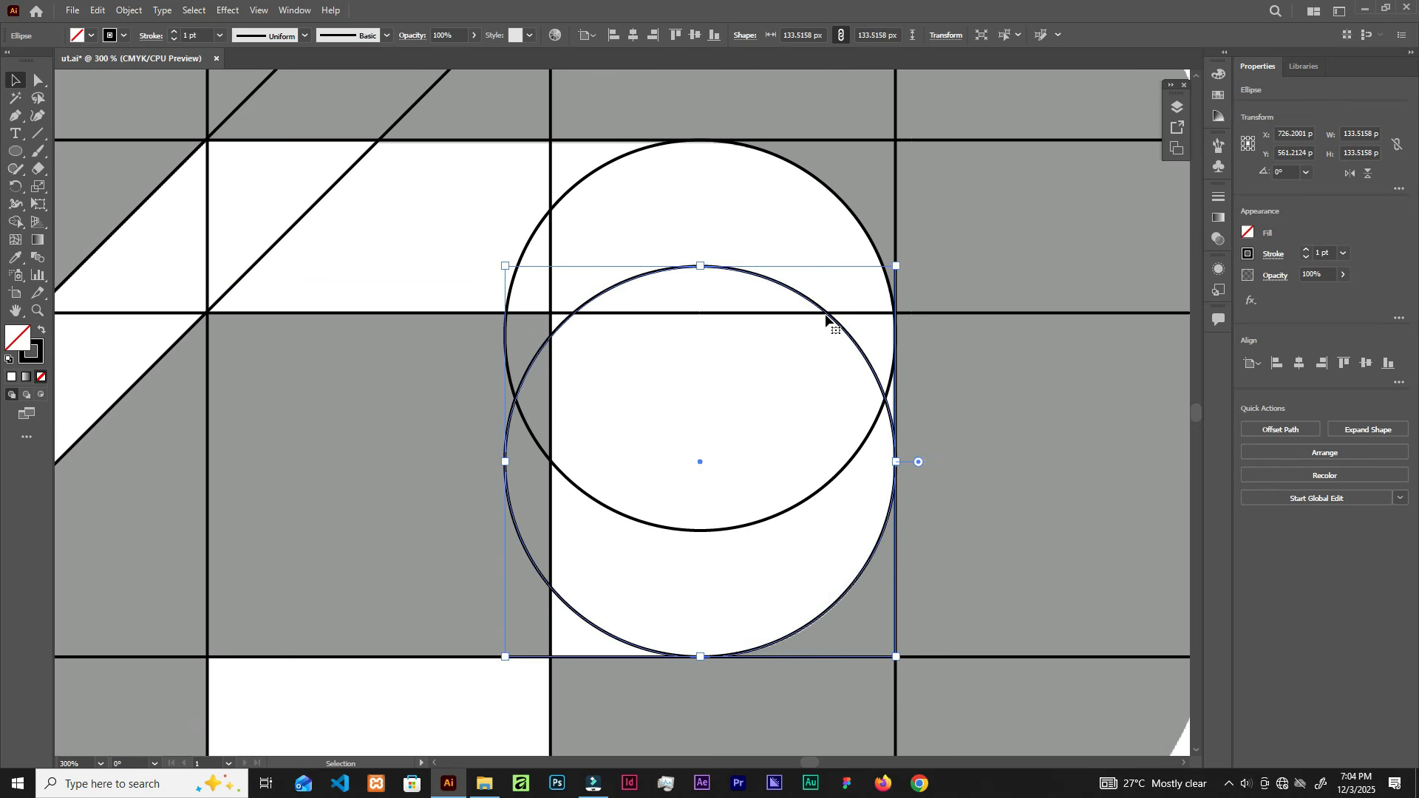
{"action": "left_click", "coordinate": [774, 417]}
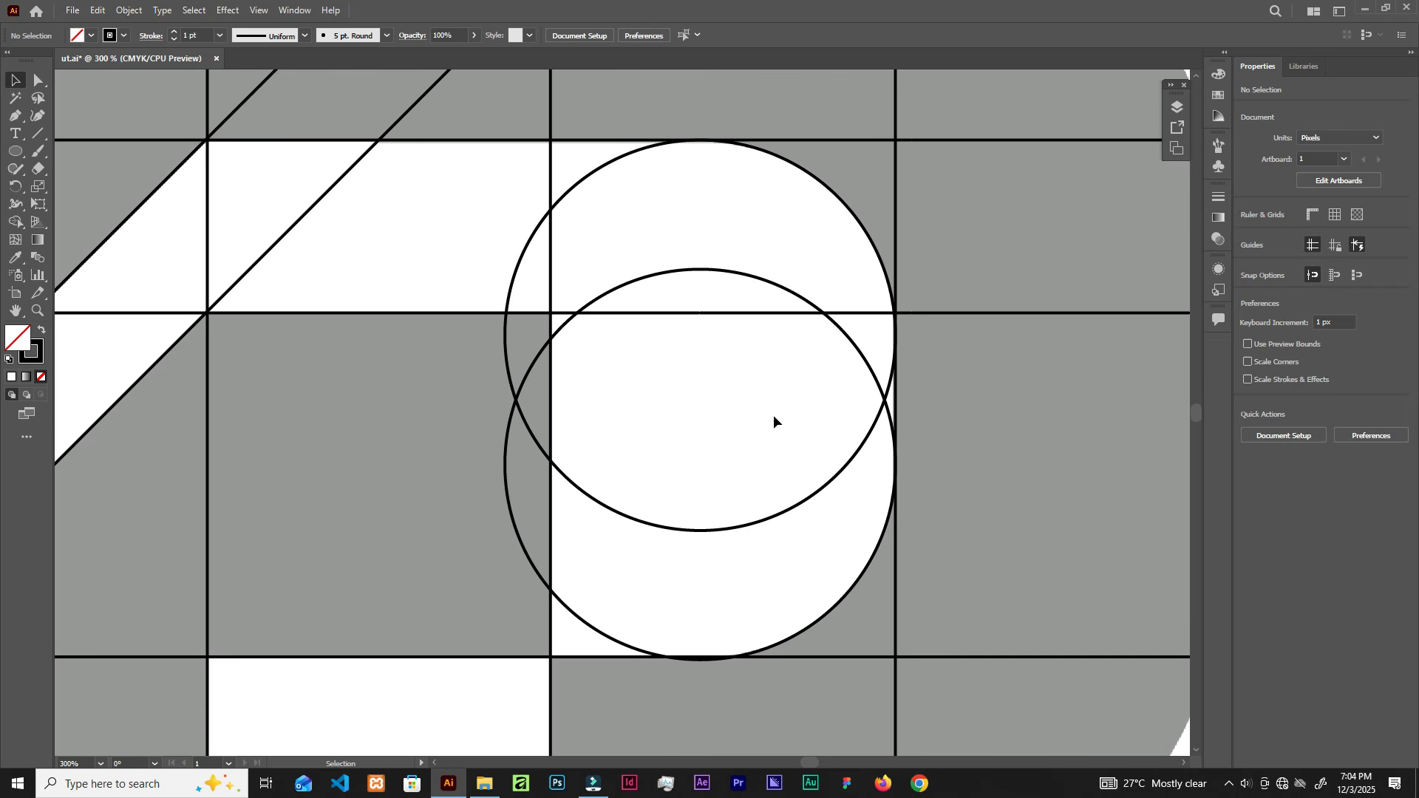
Step: Drag a circle copy up to the top of the D
{"action": "scroll", "coordinate": [766, 426], "scroll_direction": "down", "scroll_amount": 2}
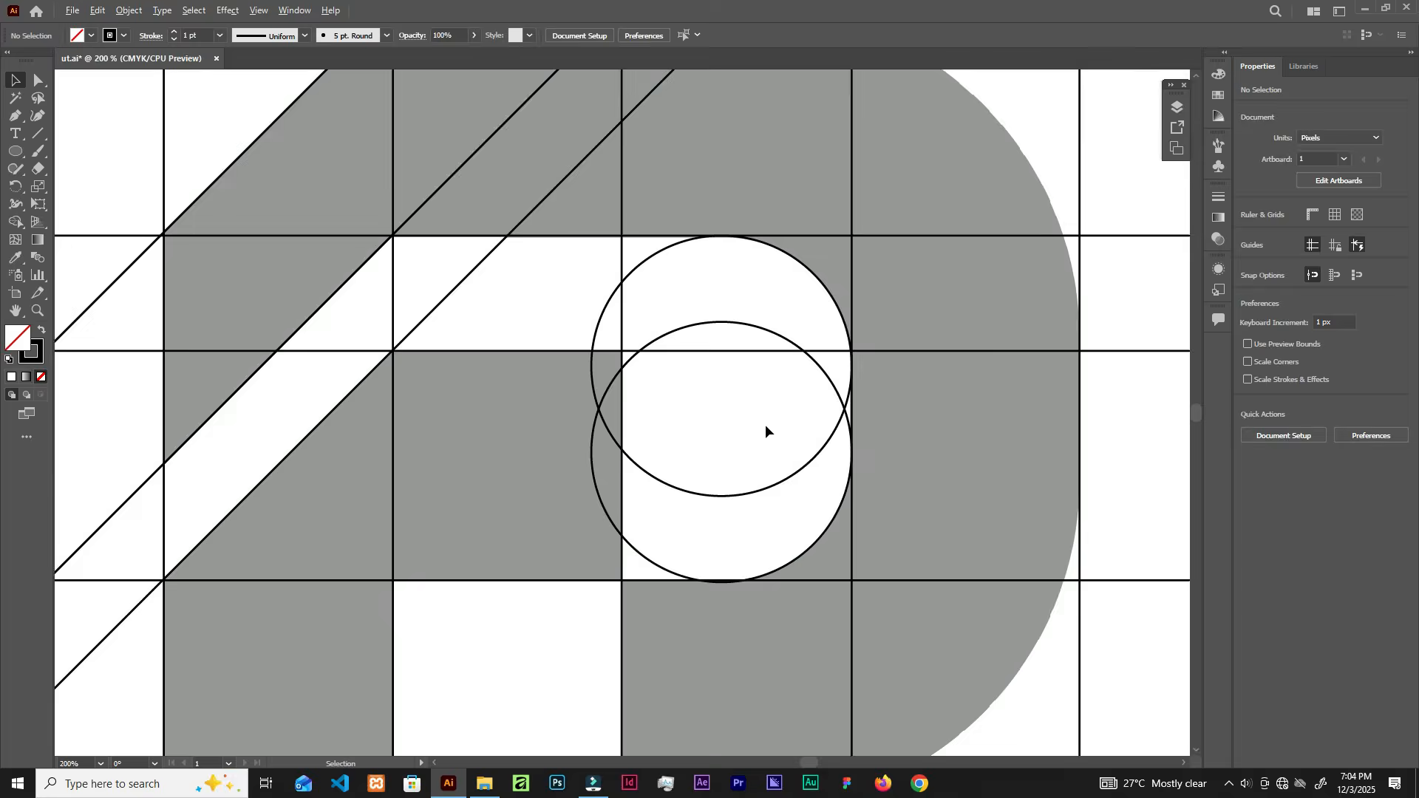
{"action": "scroll", "coordinate": [765, 424], "scroll_direction": "down", "scroll_amount": 1}
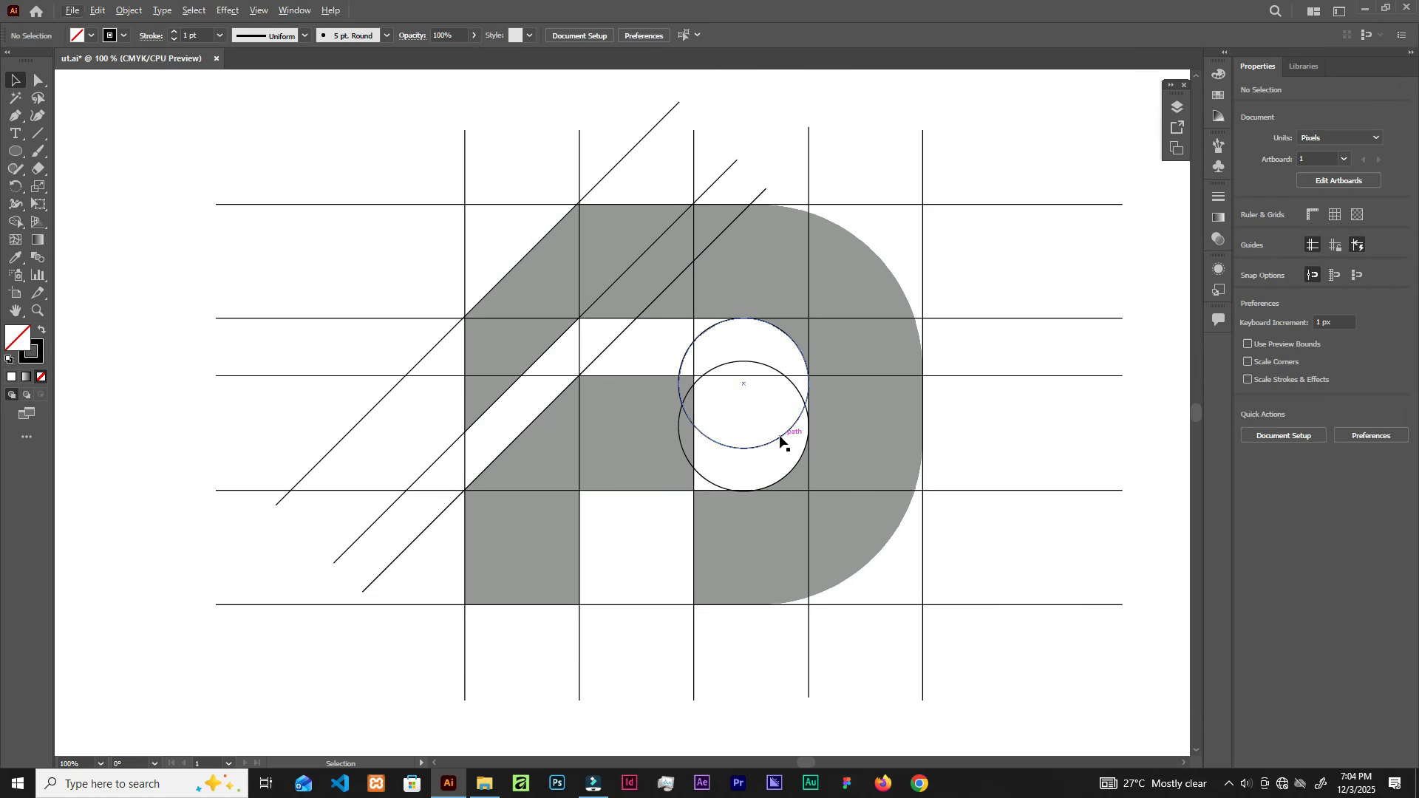
{"action": "left_click_drag", "start_coordinate": [782, 438], "coordinate": [798, 329]}
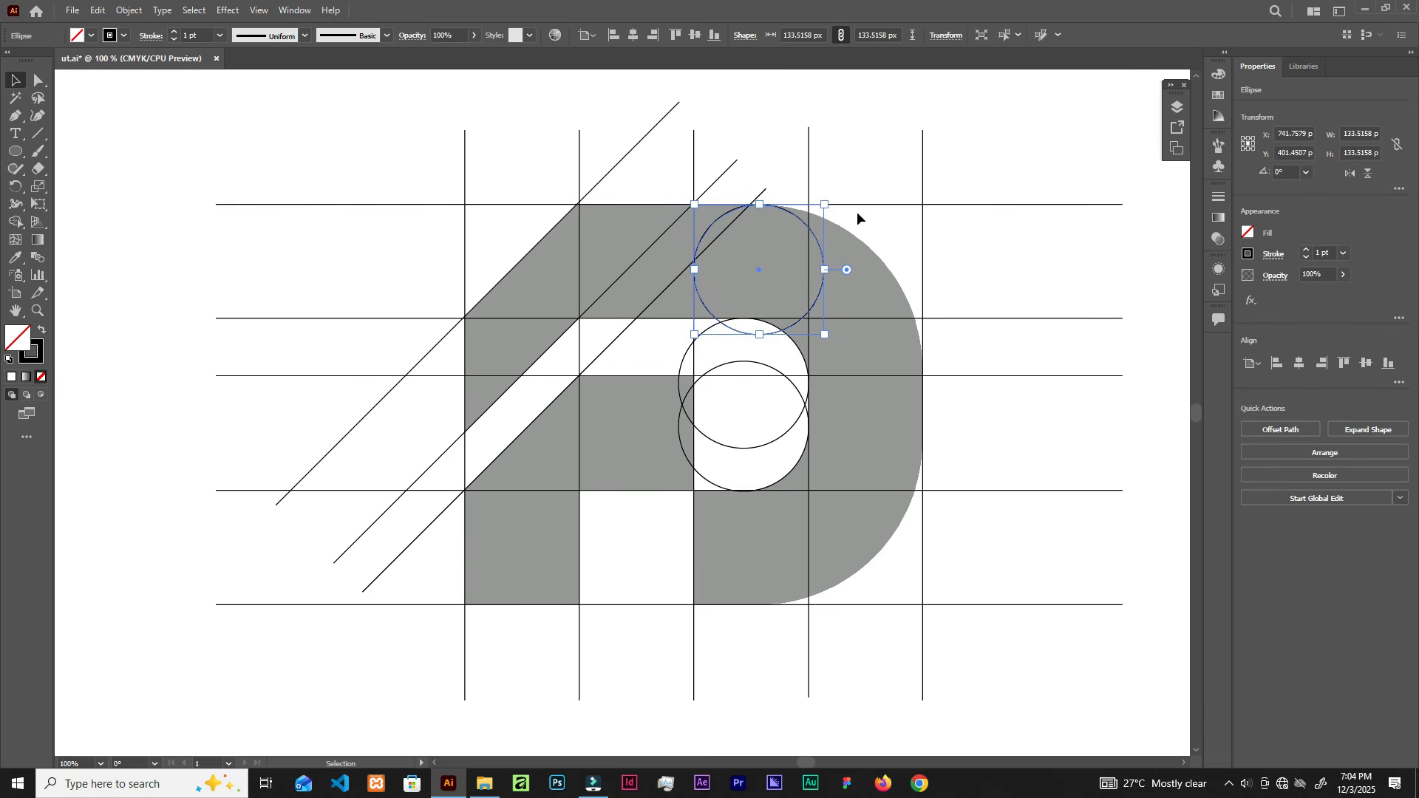
Step: Move the top circle right to the last vertical guide and scale it up to 334.48 px
{"action": "left_click", "coordinate": [867, 205]}
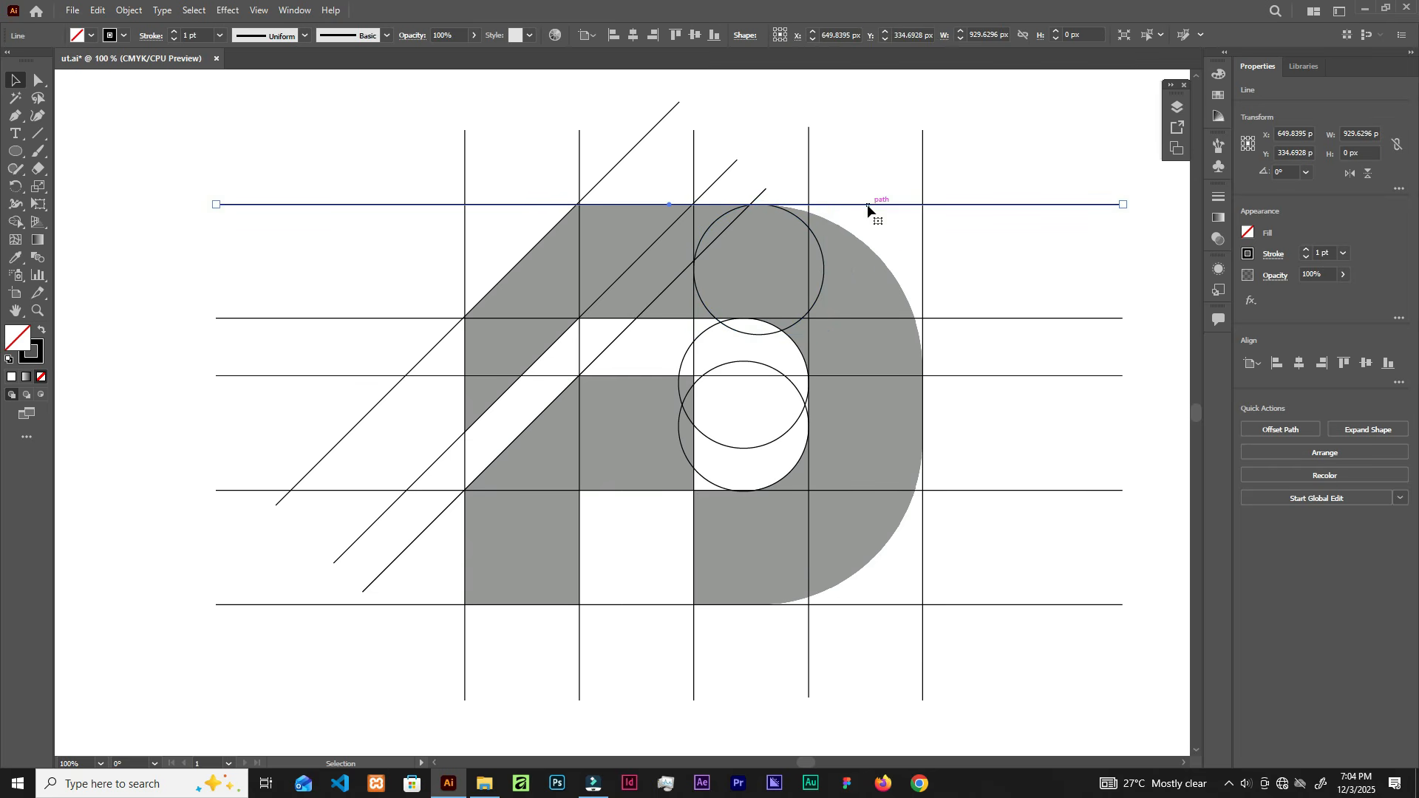
{"action": "left_click", "coordinate": [923, 456]}
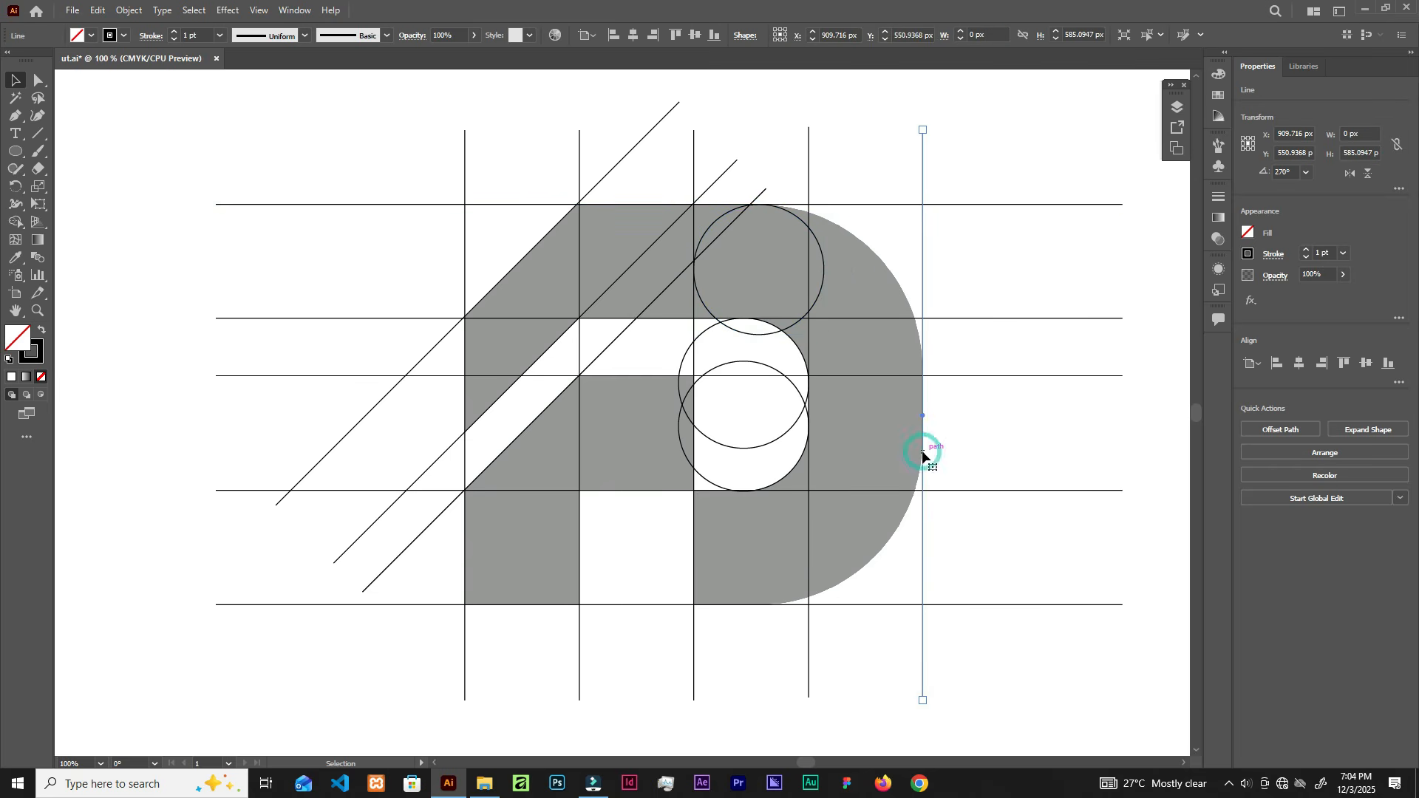
{"action": "left_click", "coordinate": [818, 298]}
{"action": "left_click_drag", "start_coordinate": [819, 301], "coordinate": [916, 302]}
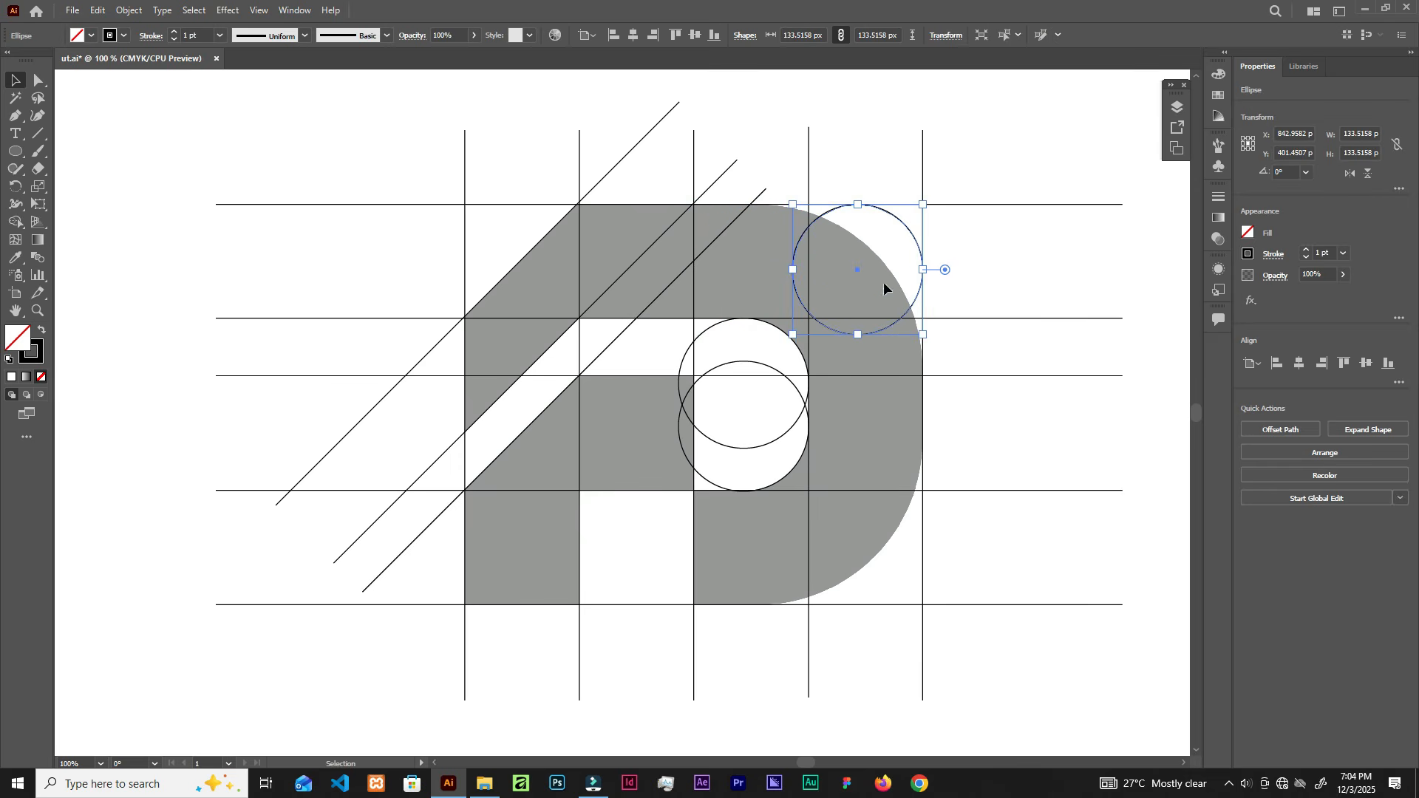
{"action": "left_click_drag", "start_coordinate": [792, 335], "coordinate": [568, 532]}
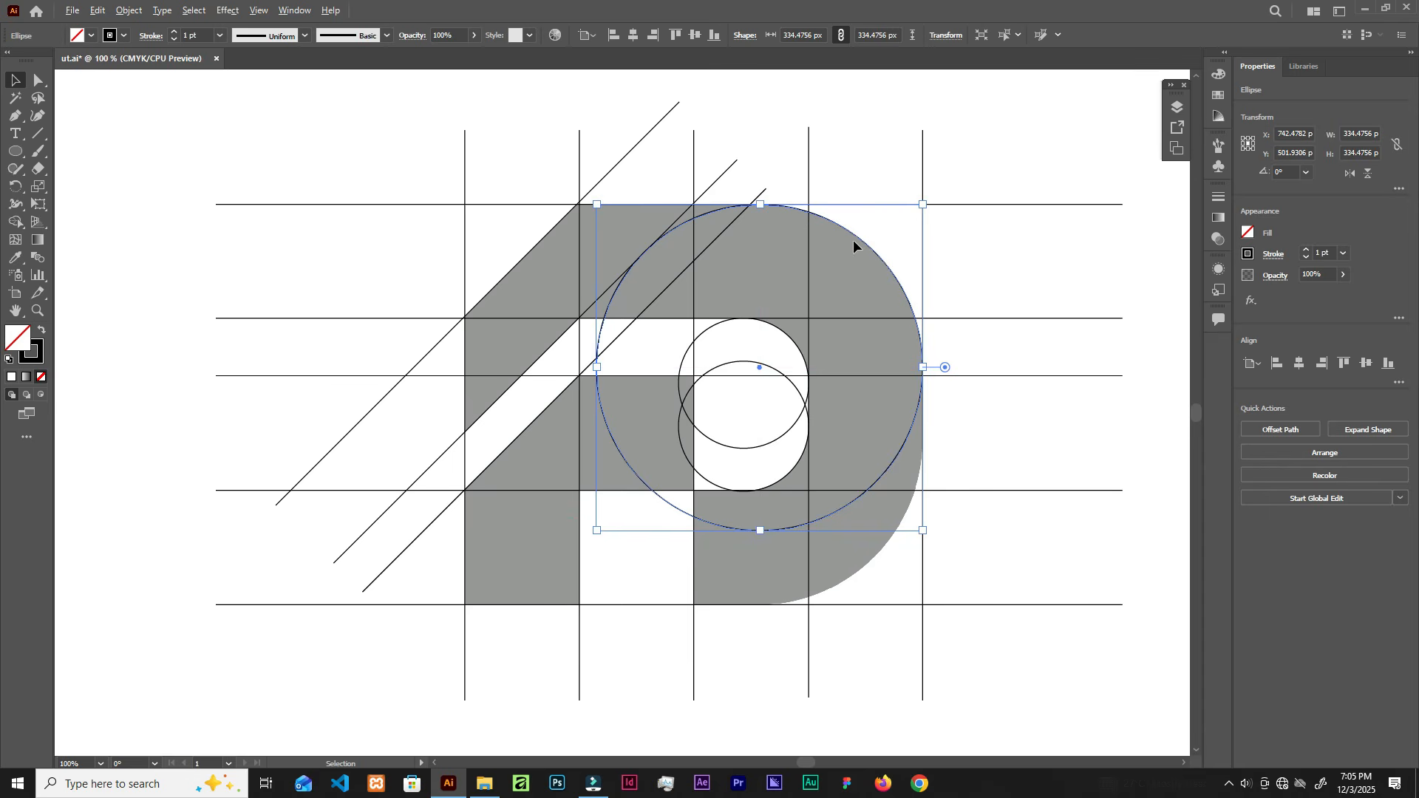
Step: Copy the enlarged circle straight down to the baseline and check the overlap in Outline view
{"action": "left_click_drag", "start_coordinate": [857, 243], "coordinate": [845, 315]}
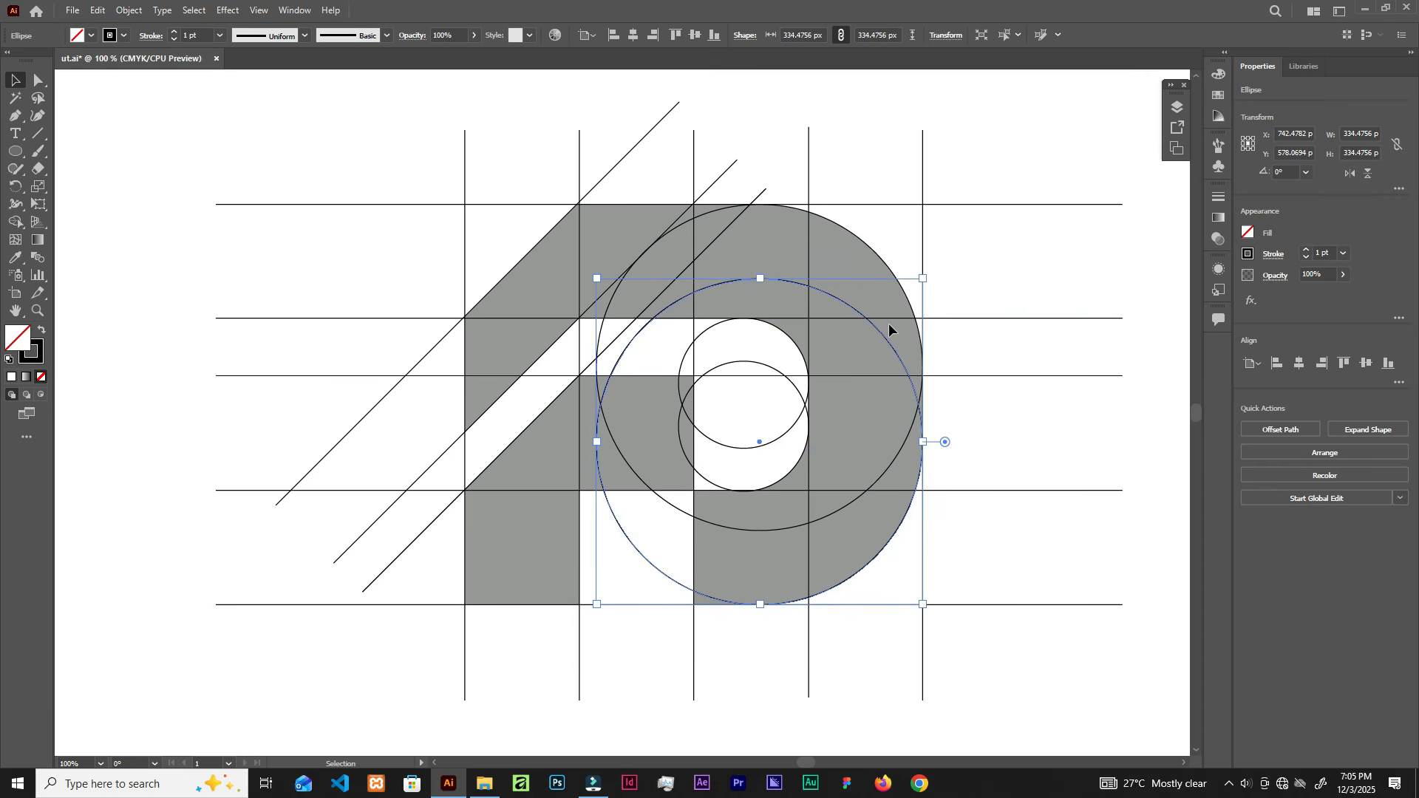
{"action": "left_click", "coordinate": [974, 534]}
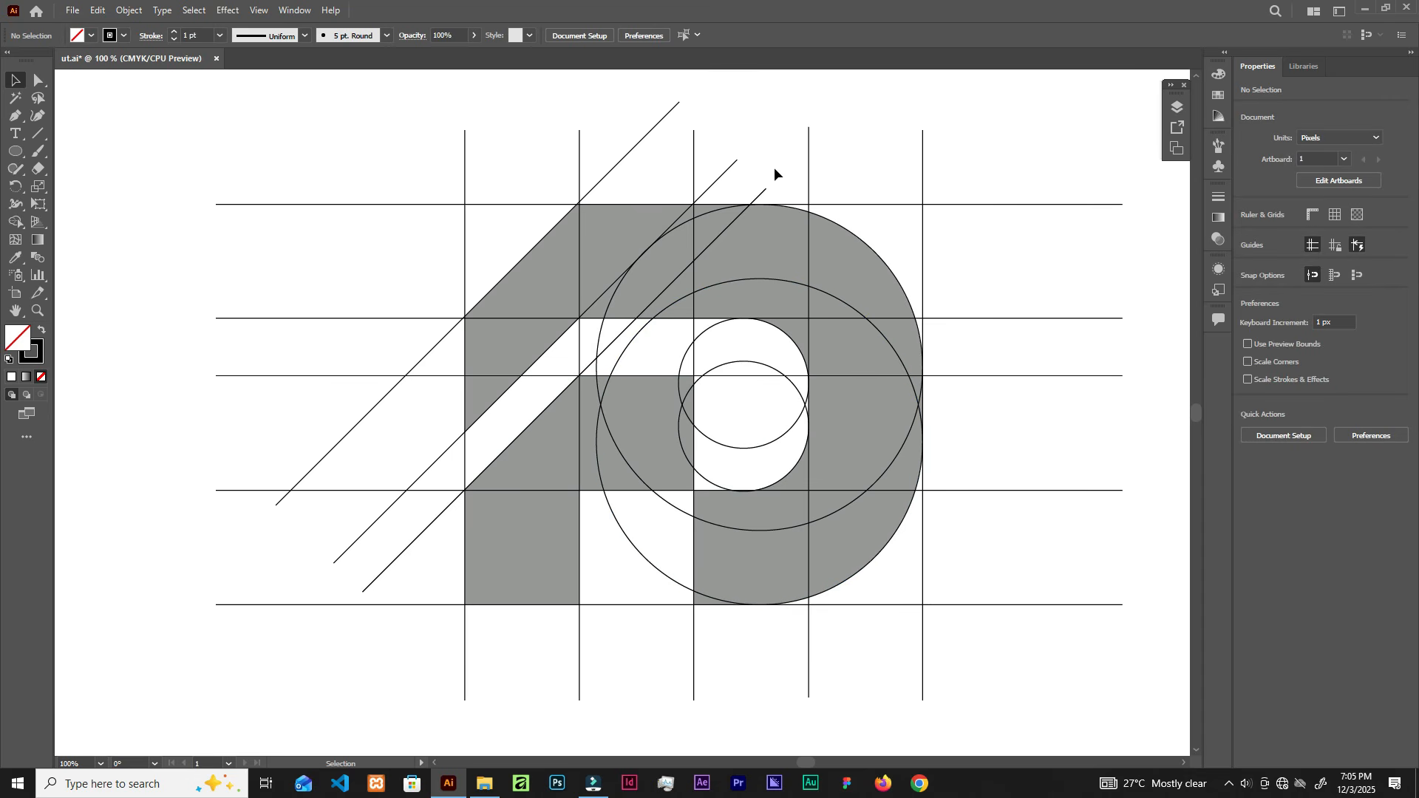
{"action": "scroll", "coordinate": [772, 187], "scroll_direction": "up", "scroll_amount": 7}
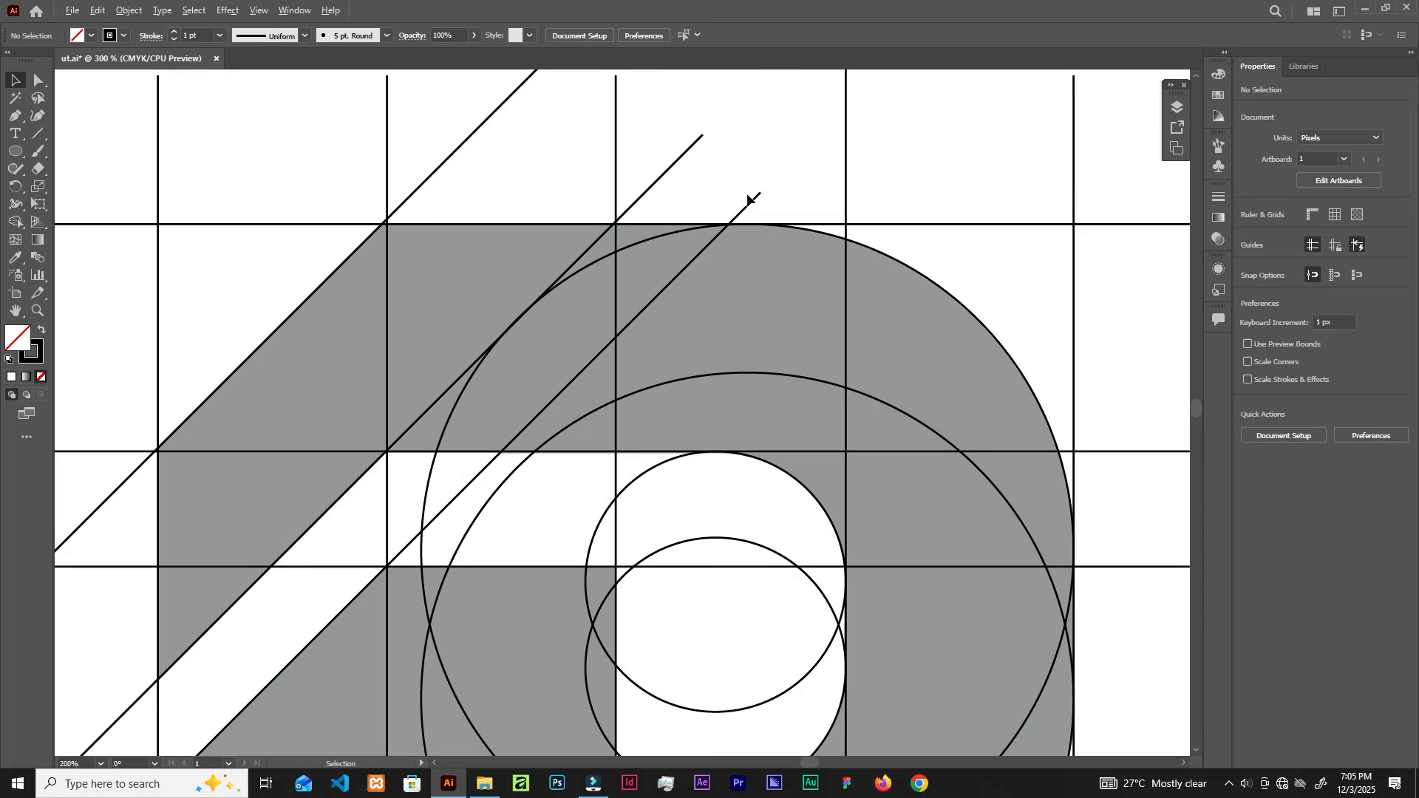
{"action": "key", "text": "a"}
{"action": "key", "text": "ctrl+y"}
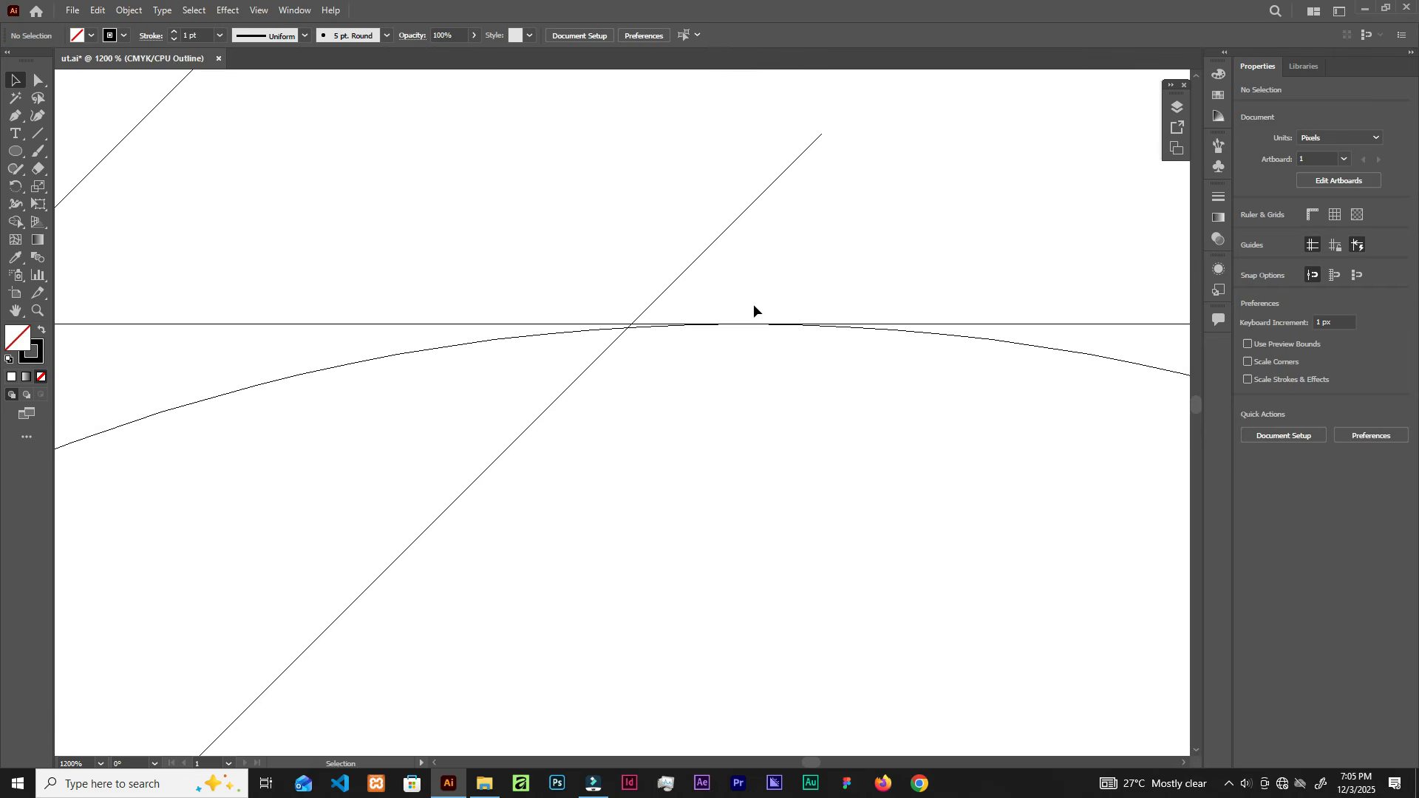
{"action": "scroll", "coordinate": [747, 328], "scroll_direction": "down", "scroll_amount": 4}
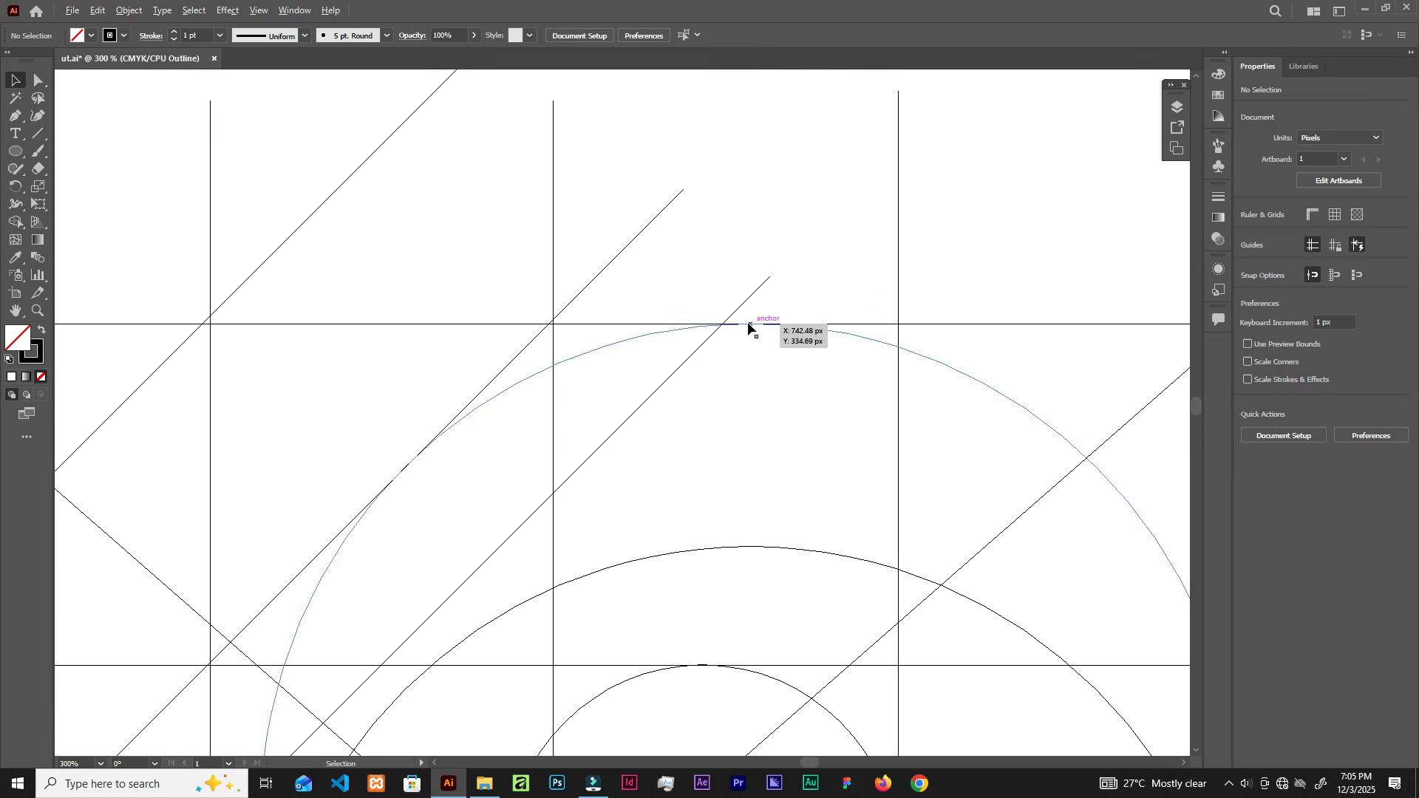
{"action": "scroll", "coordinate": [749, 328], "scroll_direction": "down", "scroll_amount": 3}
{"action": "scroll", "coordinate": [920, 473], "scroll_direction": "up", "scroll_amount": 6}
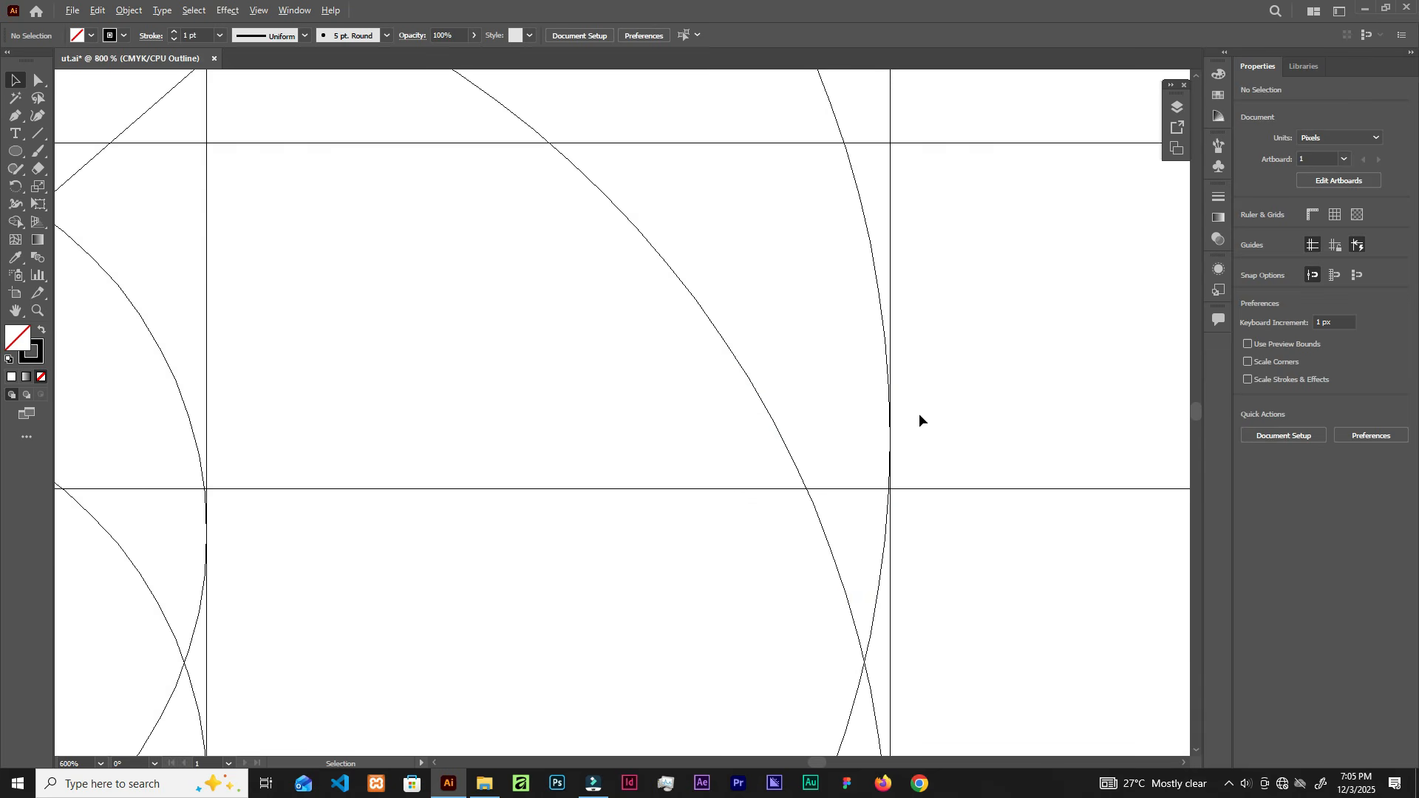
{"action": "scroll", "coordinate": [918, 418], "scroll_direction": "down", "scroll_amount": 5}
{"action": "scroll", "coordinate": [909, 510], "scroll_direction": "up", "scroll_amount": 5}
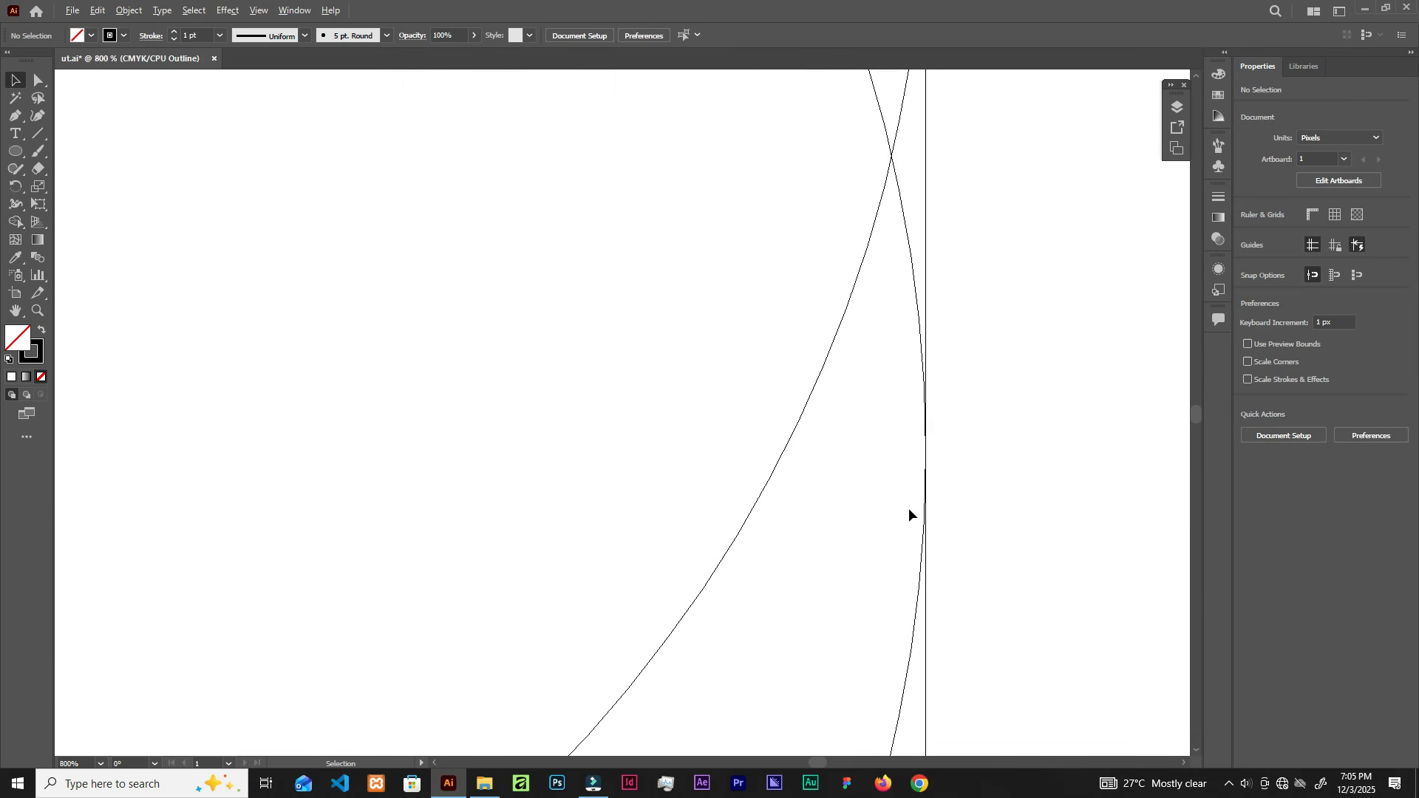
{"action": "scroll", "coordinate": [908, 510], "scroll_direction": "down", "scroll_amount": 5}
{"action": "scroll", "coordinate": [818, 548], "scroll_direction": "down", "scroll_amount": 3}
{"action": "scroll", "coordinate": [665, 629], "scroll_direction": "up", "scroll_amount": 8}
{"action": "scroll", "coordinate": [761, 547], "scroll_direction": "down", "scroll_amount": 8}
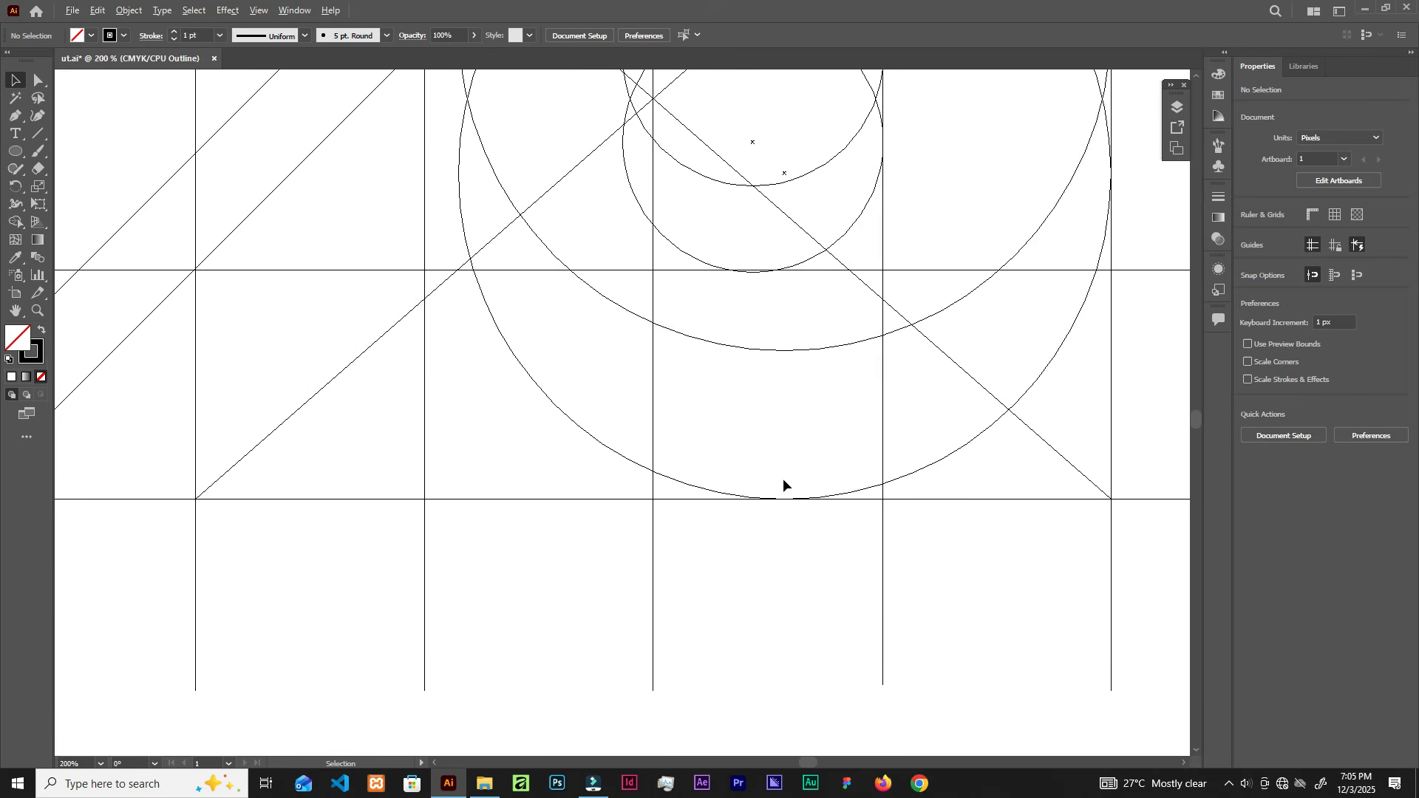
{"action": "scroll", "coordinate": [797, 383], "scroll_direction": "up", "scroll_amount": 3}
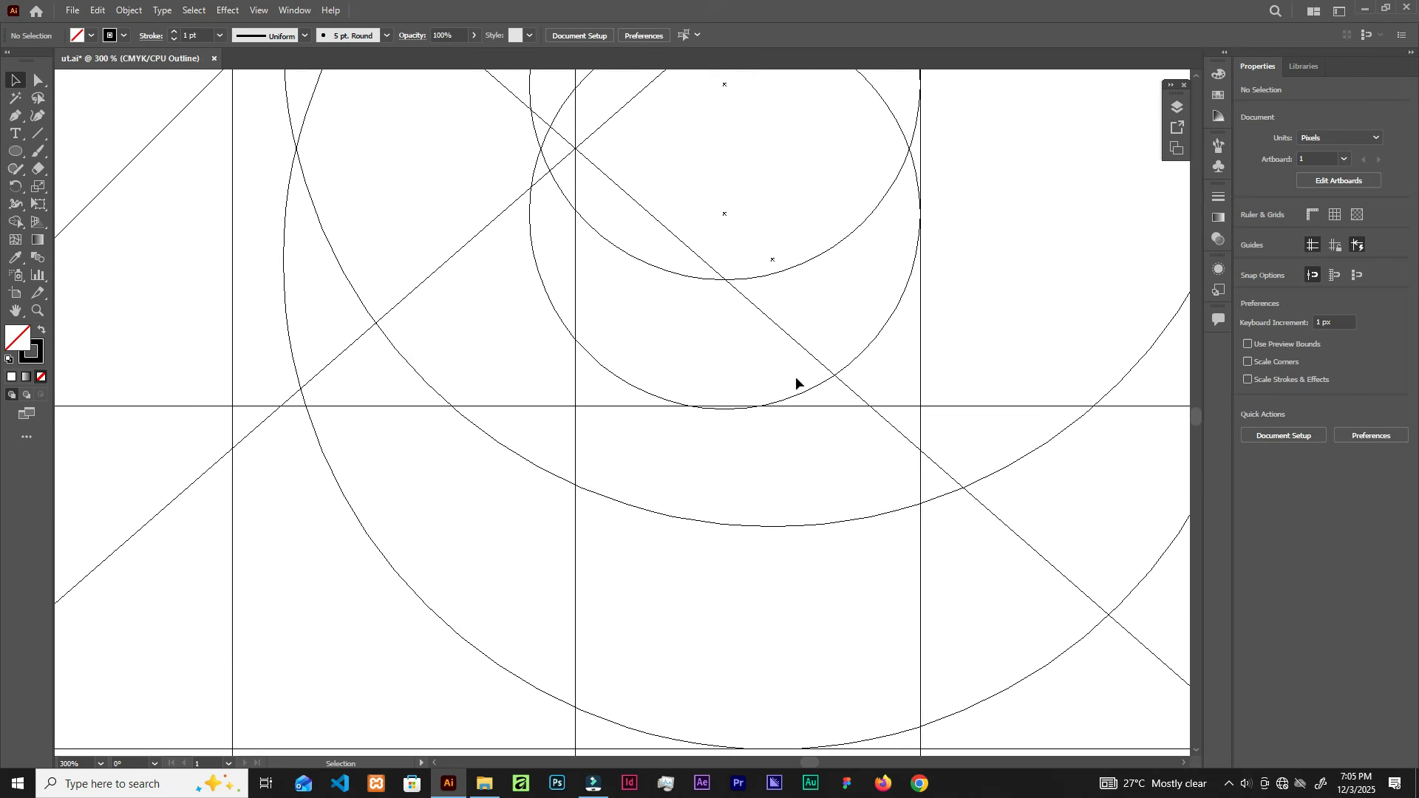
{"action": "scroll", "coordinate": [797, 379], "scroll_direction": "up", "scroll_amount": 3}
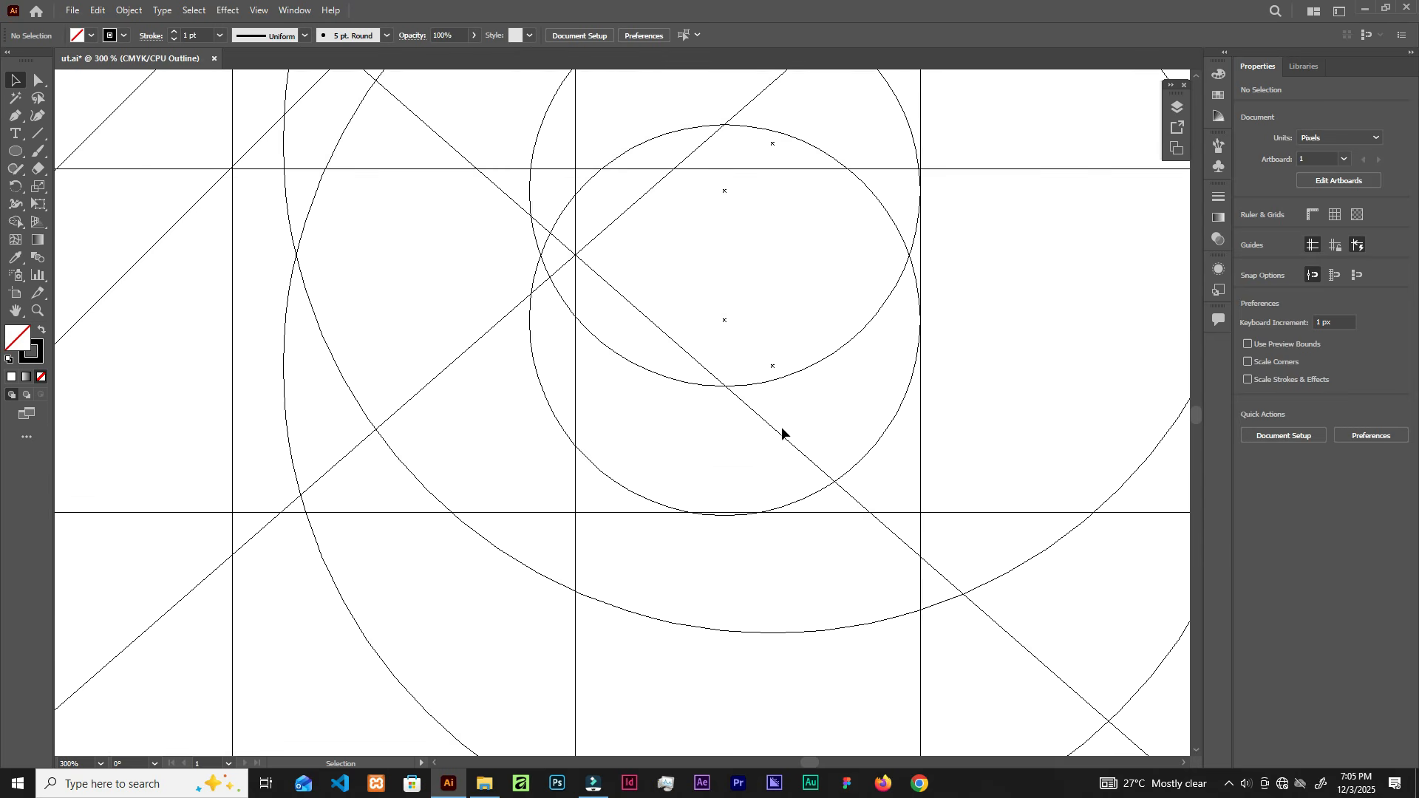
{"action": "scroll", "coordinate": [721, 532], "scroll_direction": "up", "scroll_amount": 6}
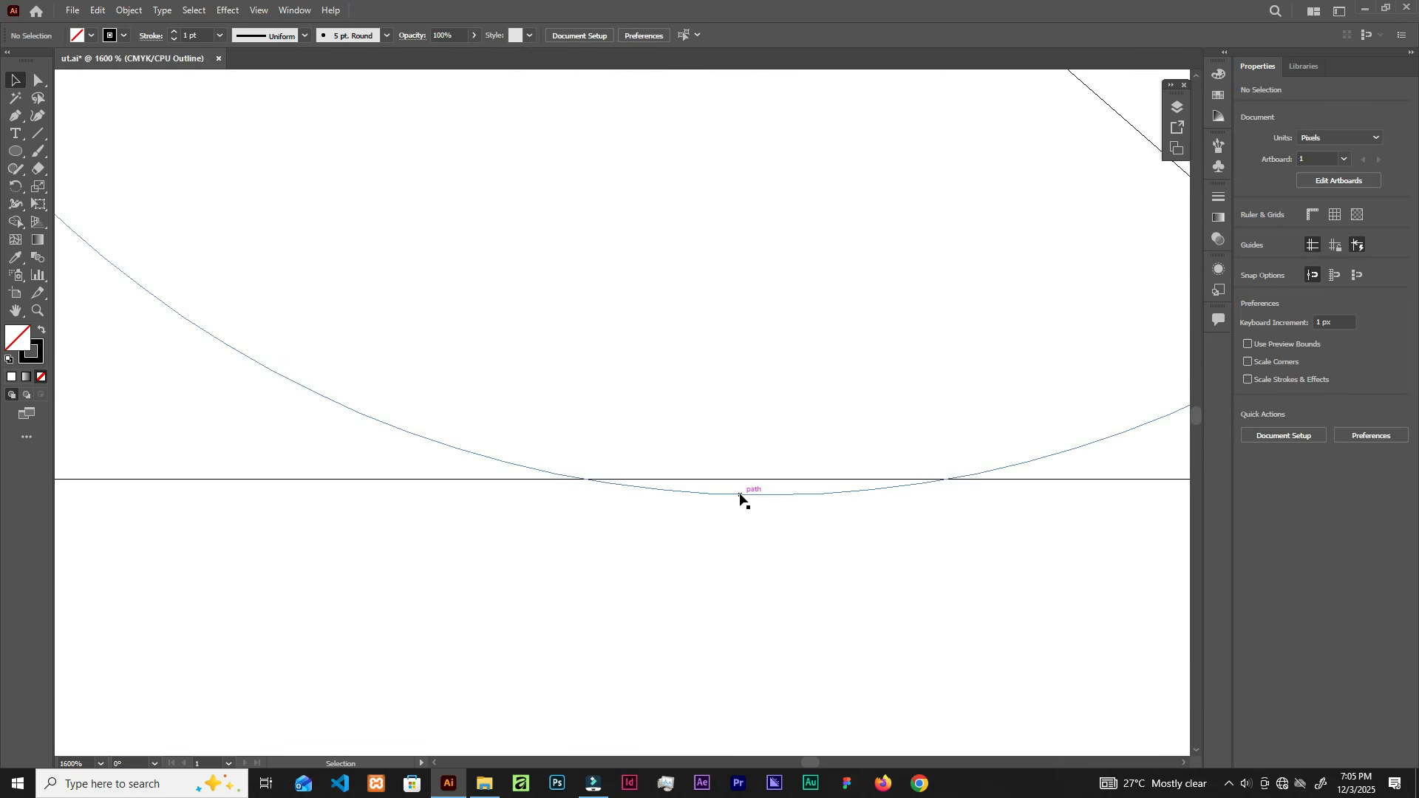
{"action": "scroll", "coordinate": [741, 498], "scroll_direction": "down", "scroll_amount": 3}
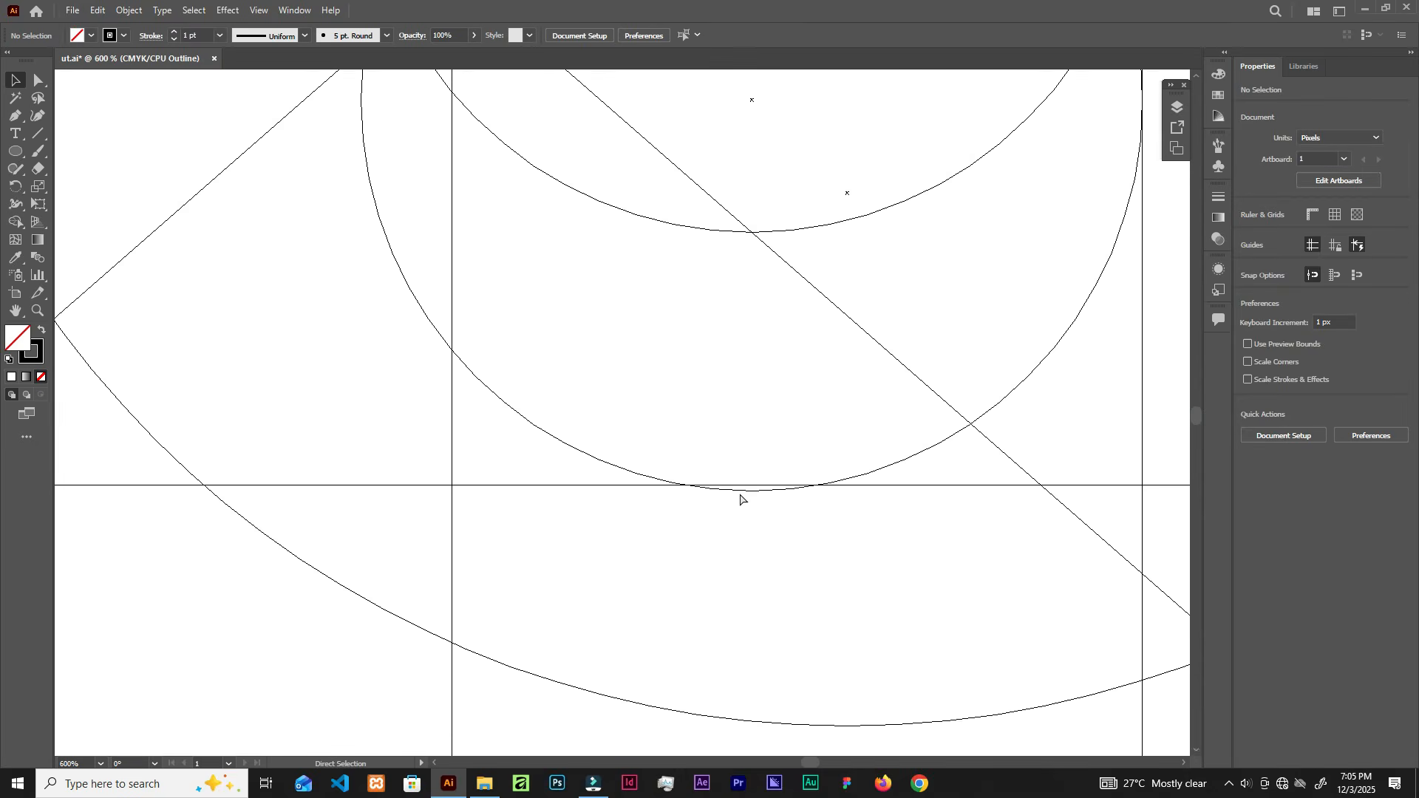
Step: Raise the lower small circle onto the gridline in Outline view, then return to Preview
{"action": "key", "text": "ctrl+y"}
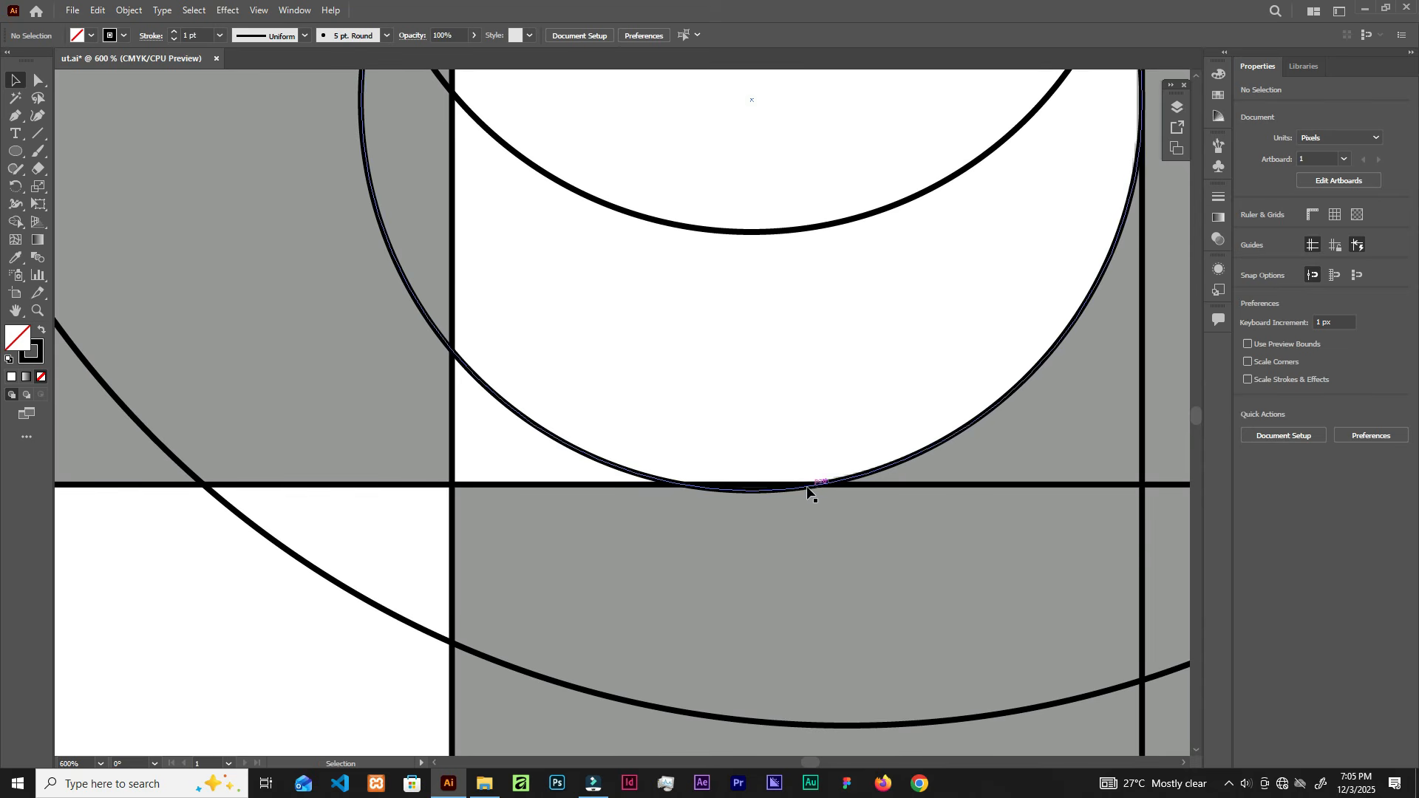
{"action": "scroll", "coordinate": [870, 421], "scroll_direction": "up", "scroll_amount": 2}
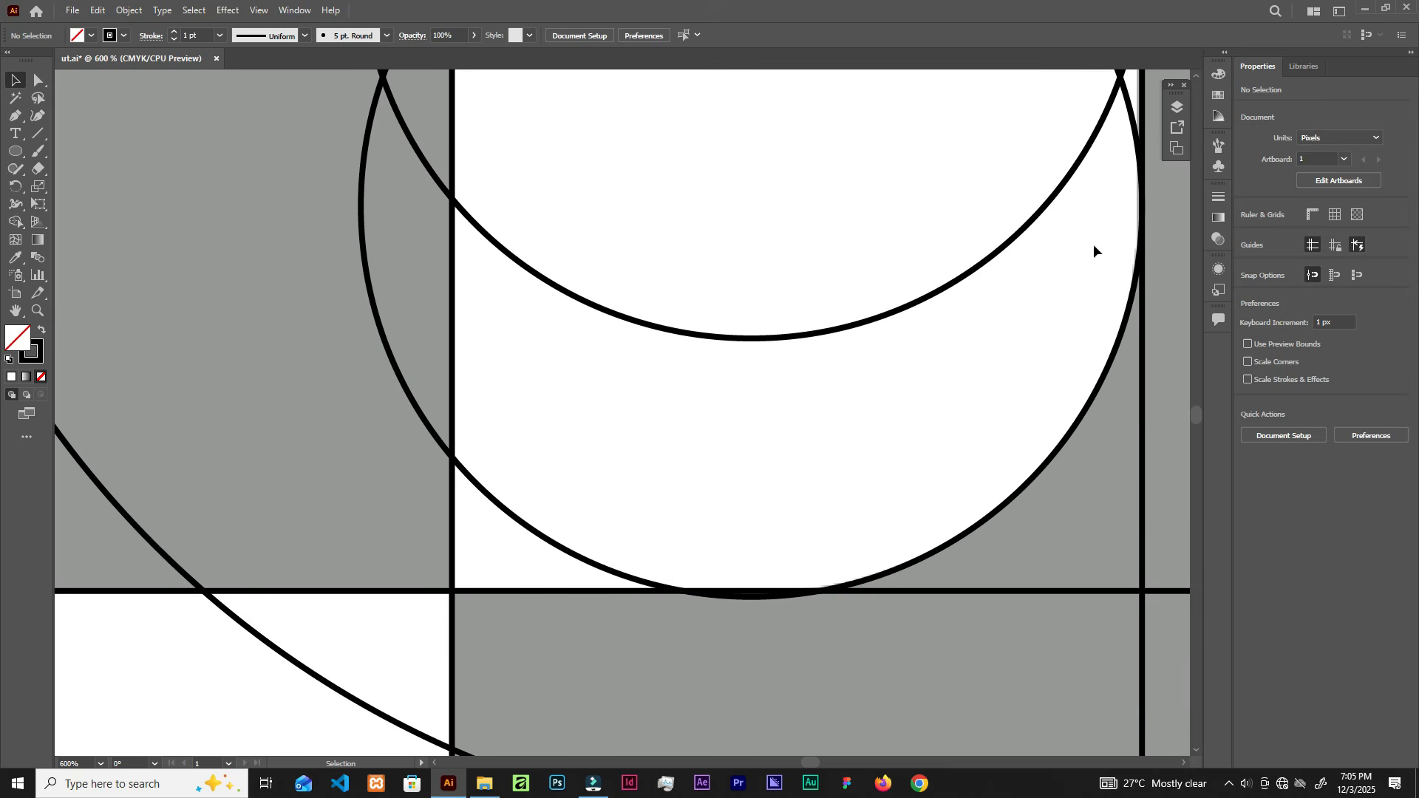
{"action": "scroll", "coordinate": [1093, 244], "scroll_direction": "up", "scroll_amount": 5}
{"action": "scroll", "coordinate": [778, 116], "scroll_direction": "up", "scroll_amount": 5}
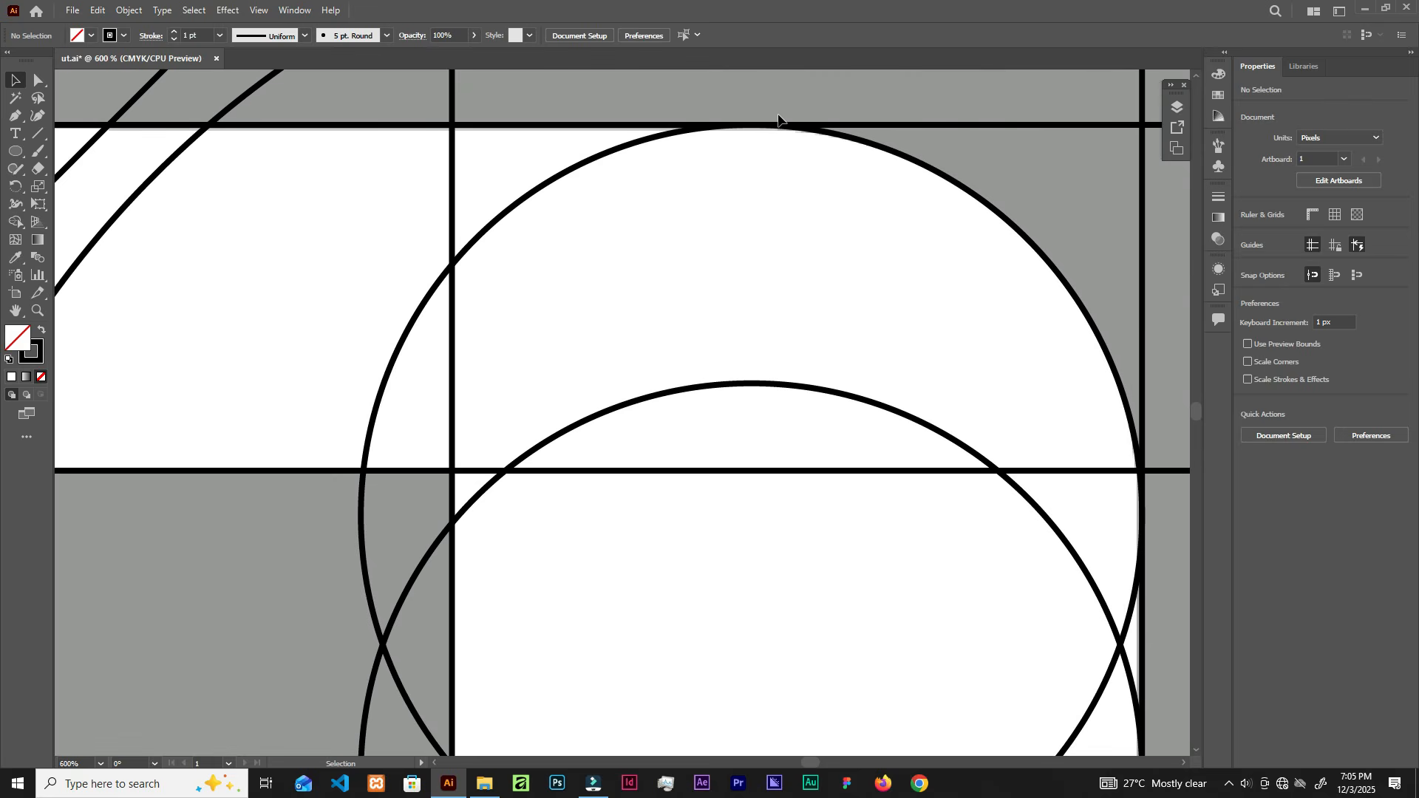
{"action": "scroll", "coordinate": [740, 171], "scroll_direction": "down", "scroll_amount": 2}
{"action": "scroll", "coordinate": [741, 172], "scroll_direction": "down", "scroll_amount": 3}
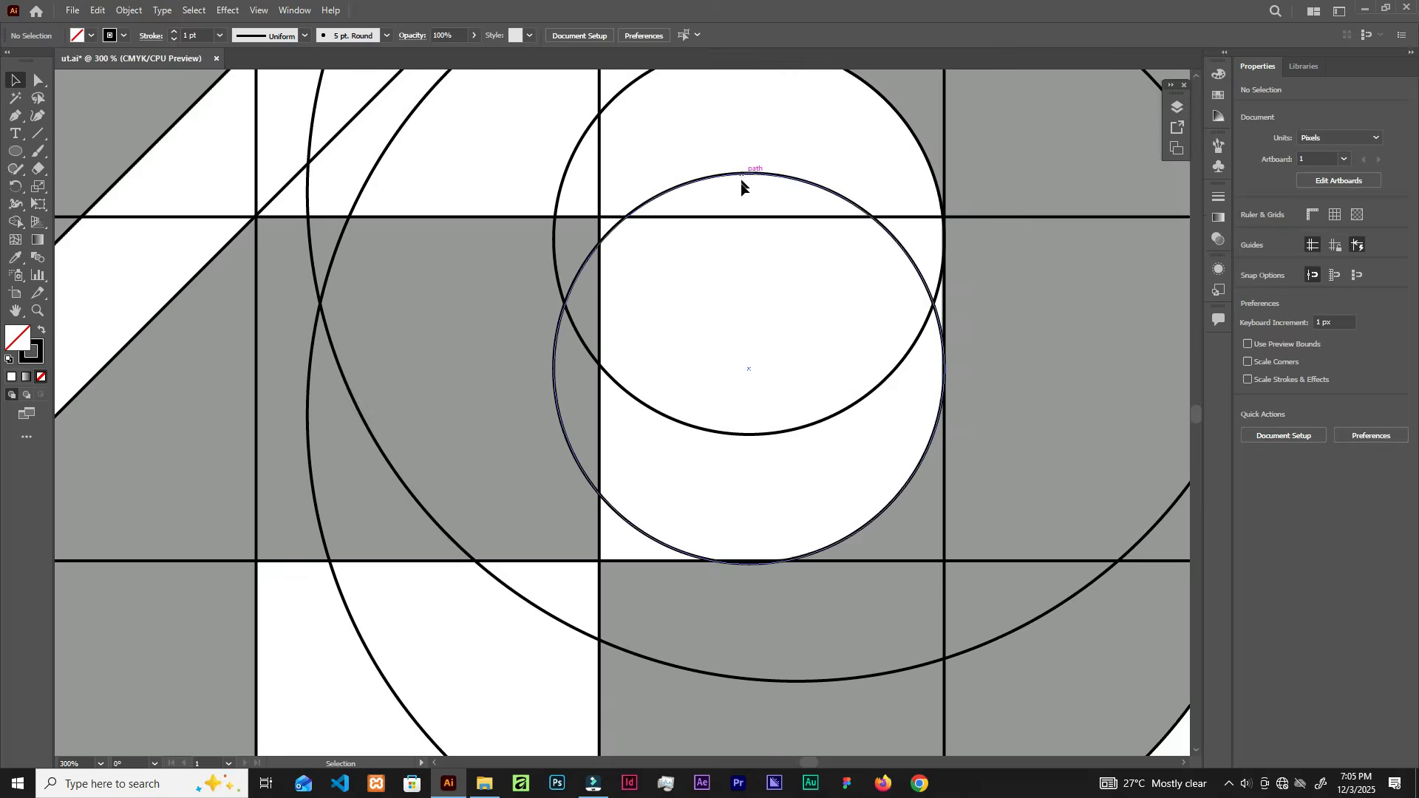
{"action": "scroll", "coordinate": [738, 527], "scroll_direction": "up", "scroll_amount": 2}
{"action": "key", "text": "ctrl+y"}
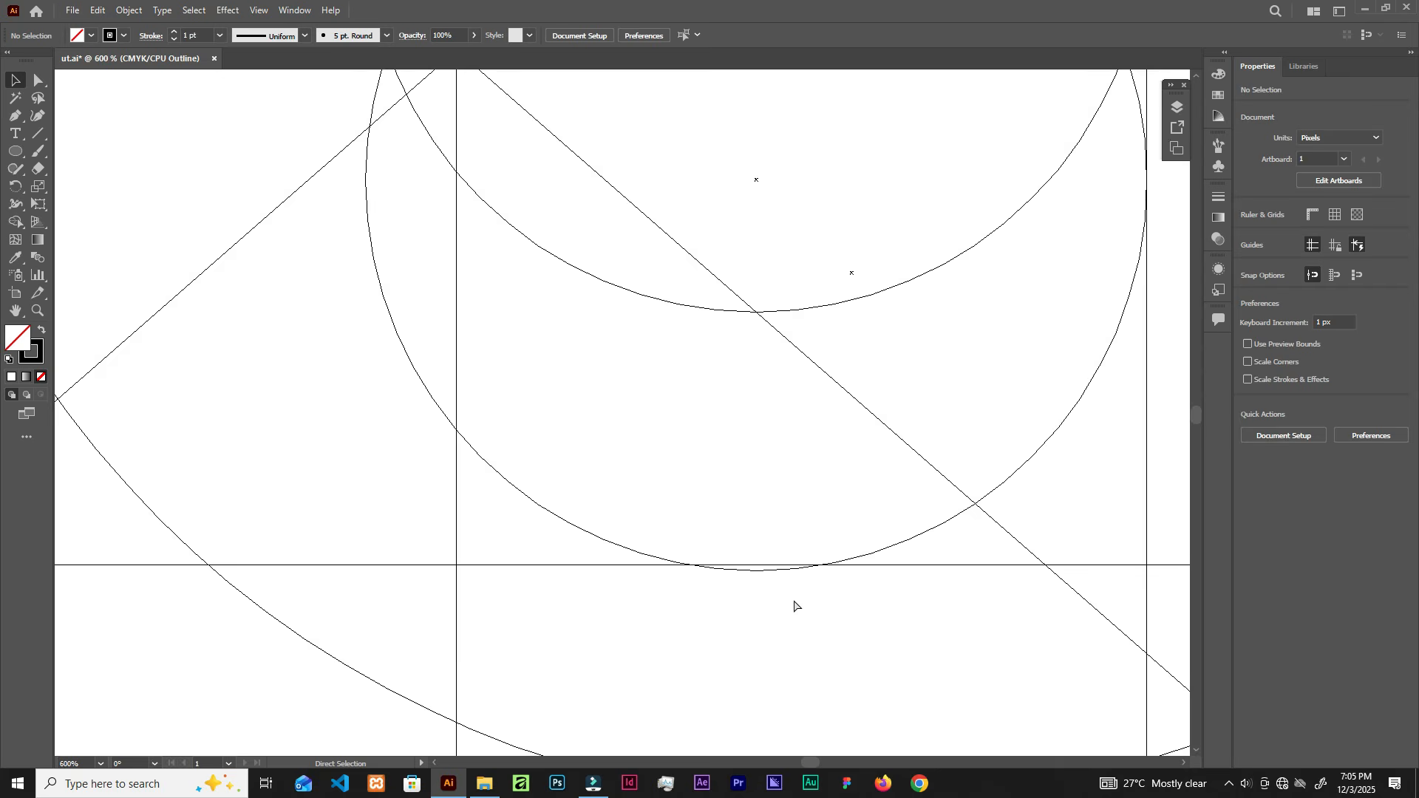
{"action": "scroll", "coordinate": [793, 583], "scroll_direction": "up", "scroll_amount": 3}
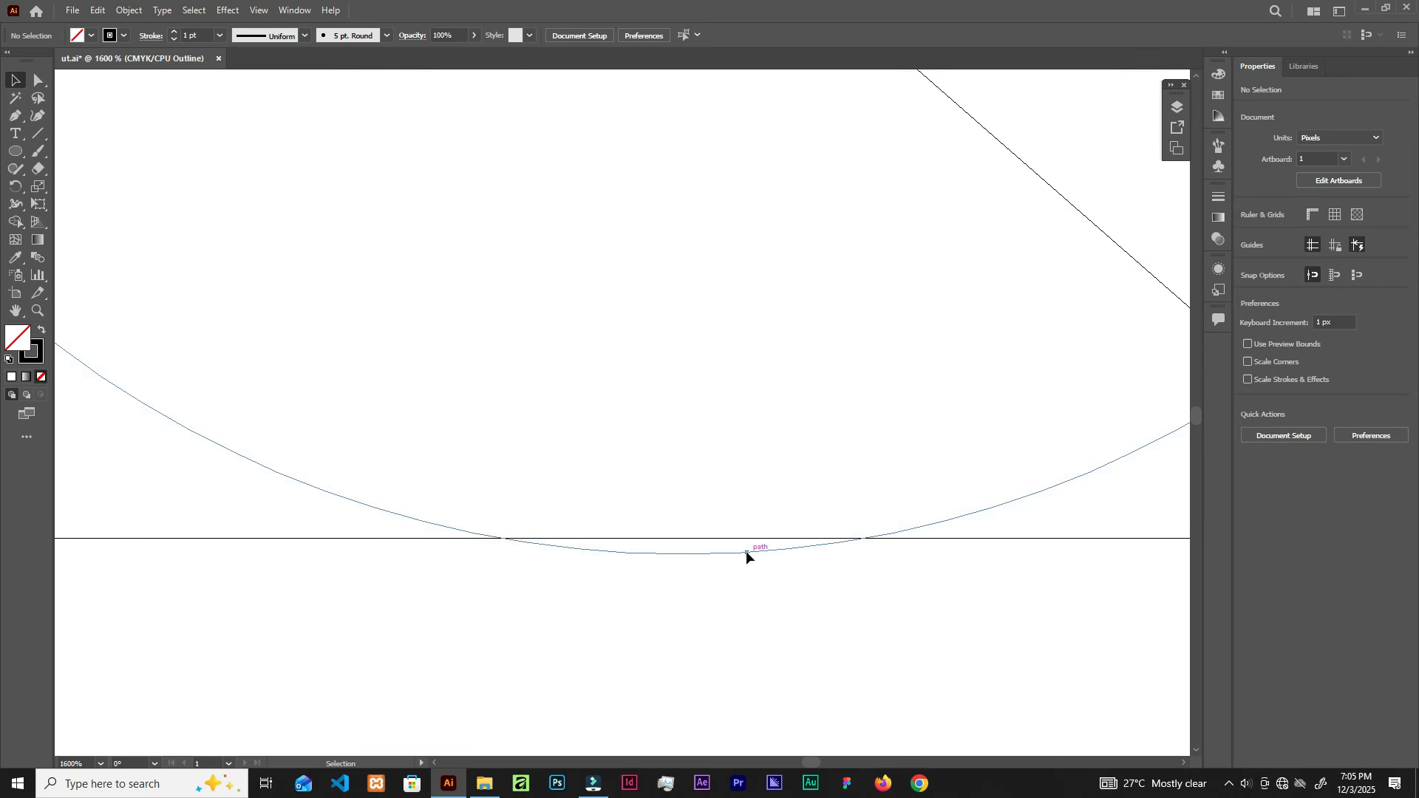
{"action": "left_click", "coordinate": [745, 552]}
{"action": "left_click_drag", "start_coordinate": [731, 550], "coordinate": [731, 538]}
{"action": "key", "text": "ctrl+shift+a"}
{"action": "scroll", "coordinate": [690, 534], "scroll_direction": "down", "scroll_amount": 5}
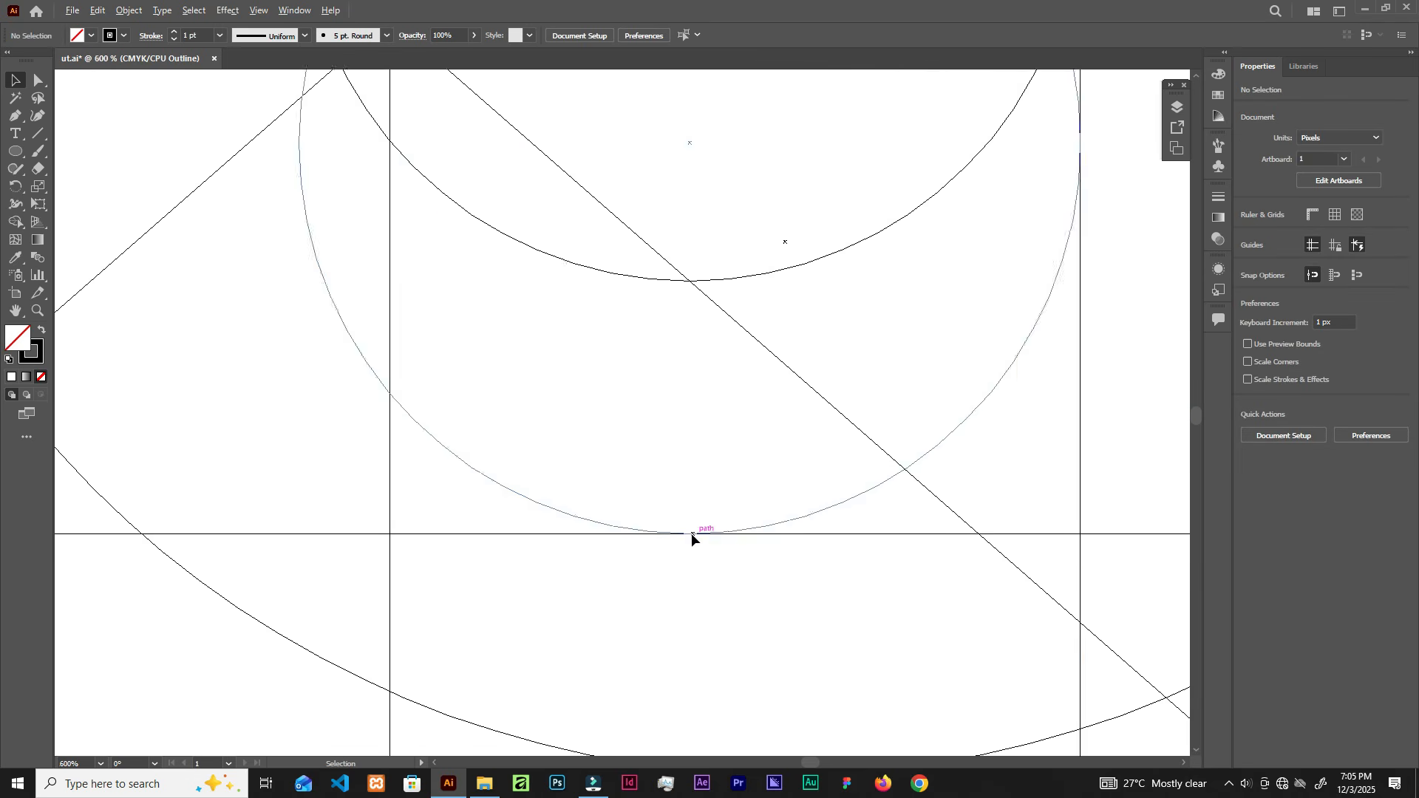
{"action": "scroll", "coordinate": [944, 384], "scroll_direction": "up", "scroll_amount": 2}
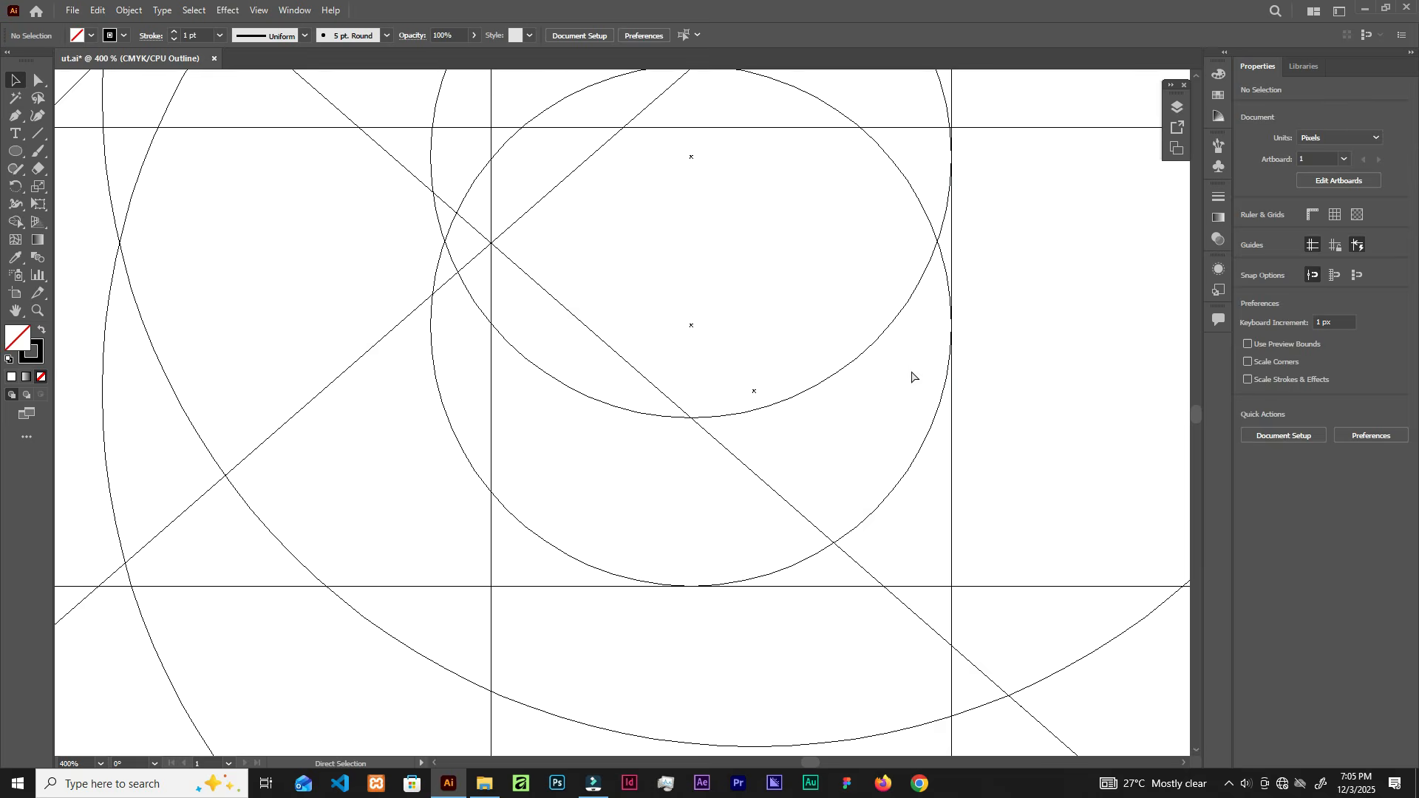
{"action": "key", "text": "ctrl+y"}
{"action": "scroll", "coordinate": [920, 377], "scroll_direction": "down", "scroll_amount": 1}
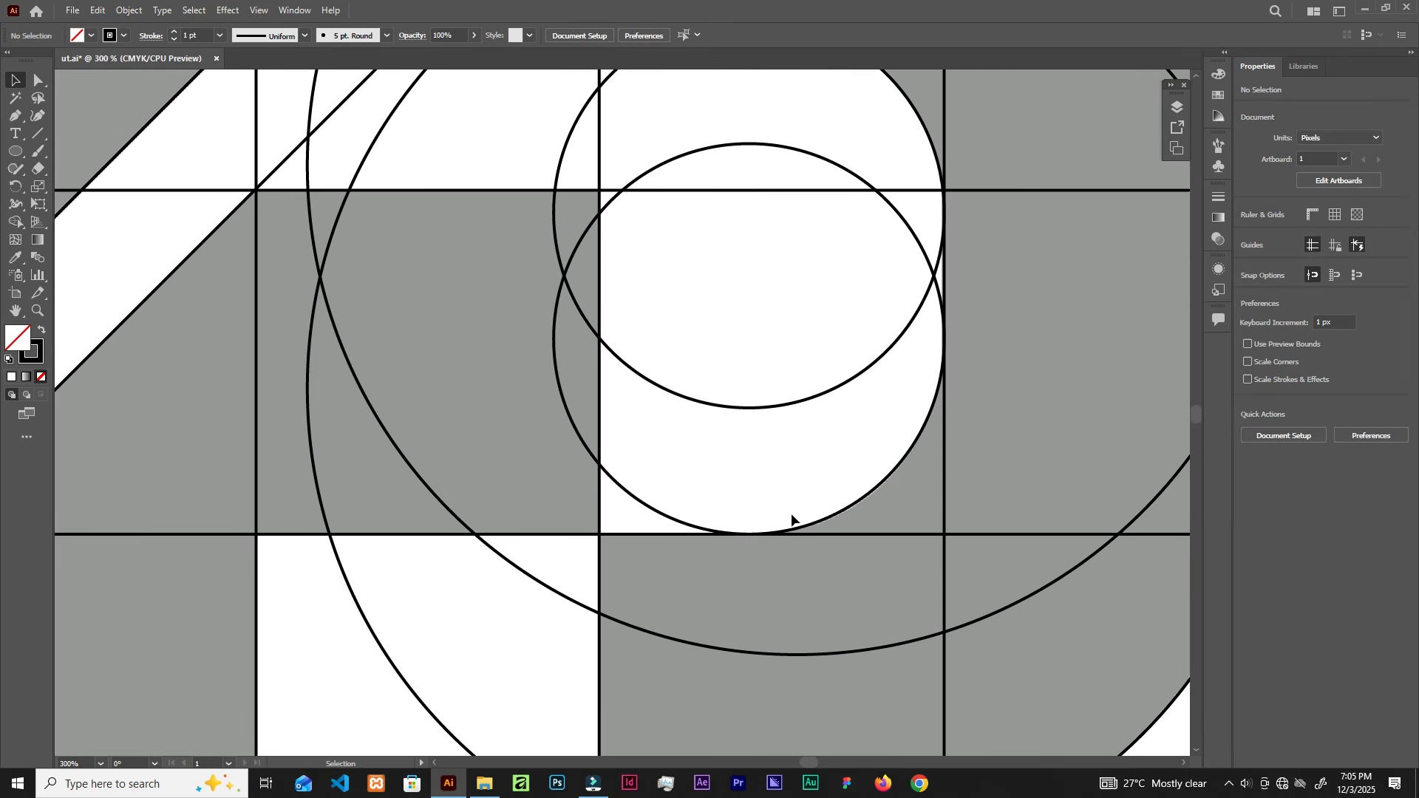
{"action": "scroll", "coordinate": [1007, 310], "scroll_direction": "down", "scroll_amount": 1}
{"action": "scroll", "coordinate": [981, 351], "scroll_direction": "down", "scroll_amount": 3}
{"action": "scroll", "coordinate": [970, 330], "scroll_direction": "up", "scroll_amount": 4}
{"action": "left_click_drag", "start_coordinate": [1047, 259], "coordinate": [882, 345]}
{"action": "scroll", "coordinate": [918, 303], "scroll_direction": "down", "scroll_amount": 1}
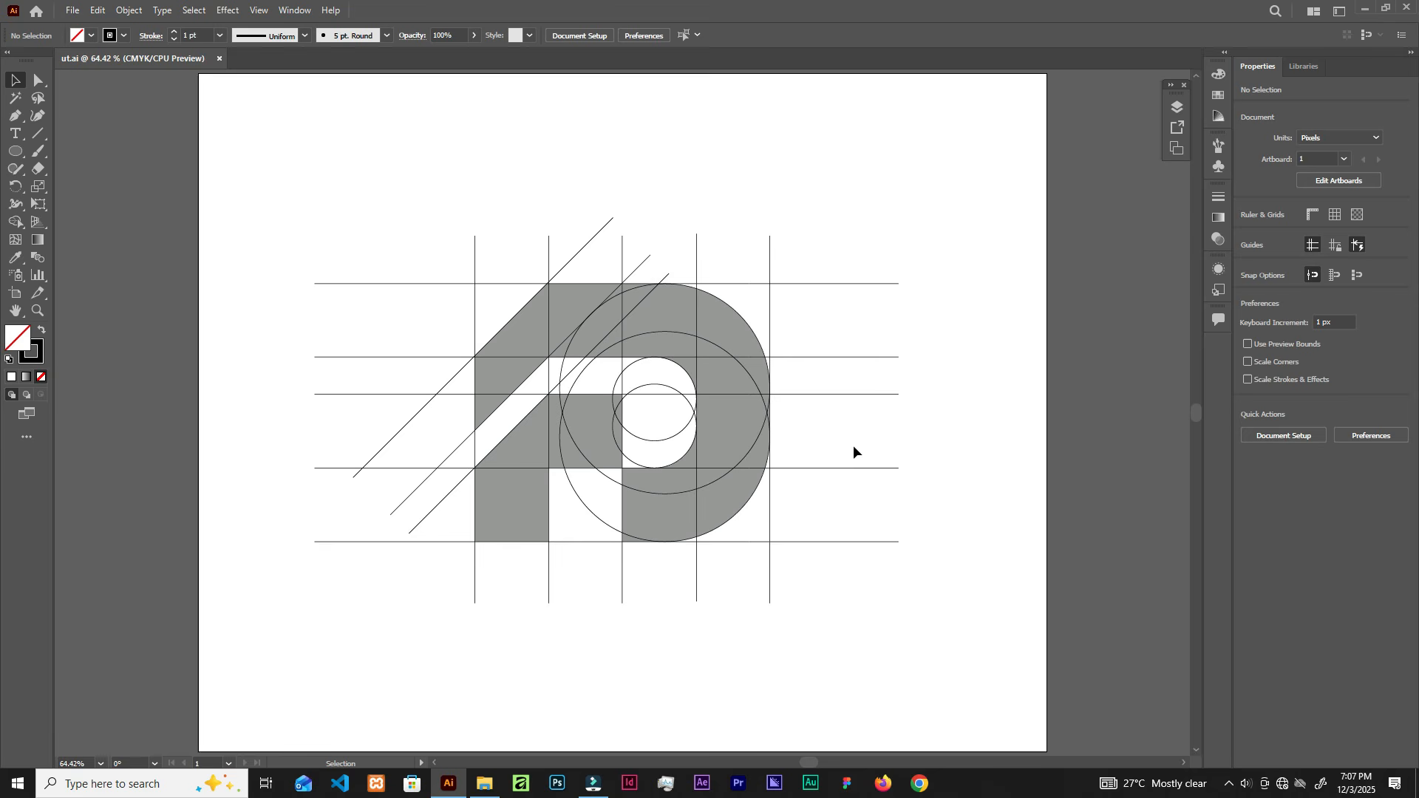
Step: Unlock all objects and drag a copy of the whole construction onto the pasteboard at left
{"action": "left_click_drag", "start_coordinate": [641, 219], "coordinate": [718, 222]}
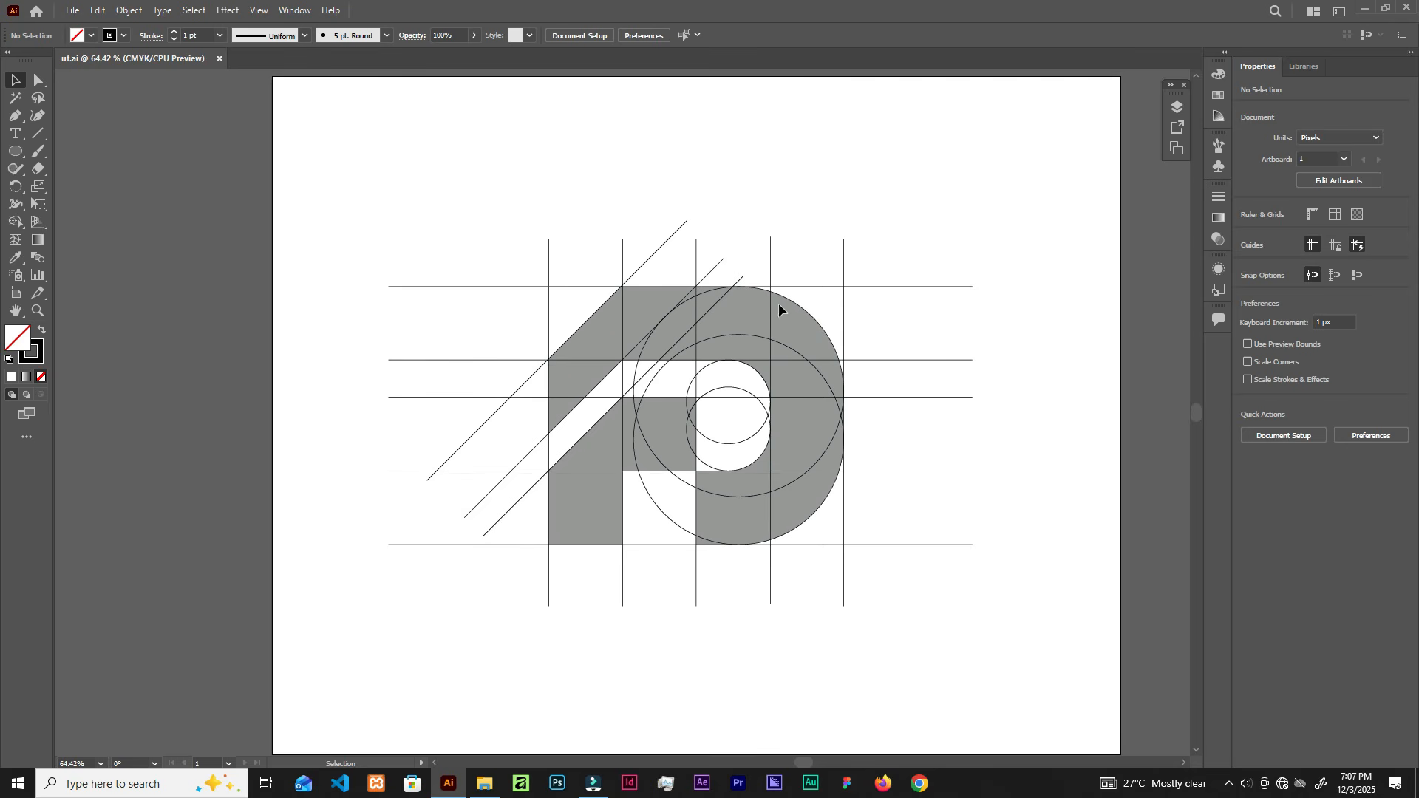
{"action": "left_click", "coordinate": [128, 10]}
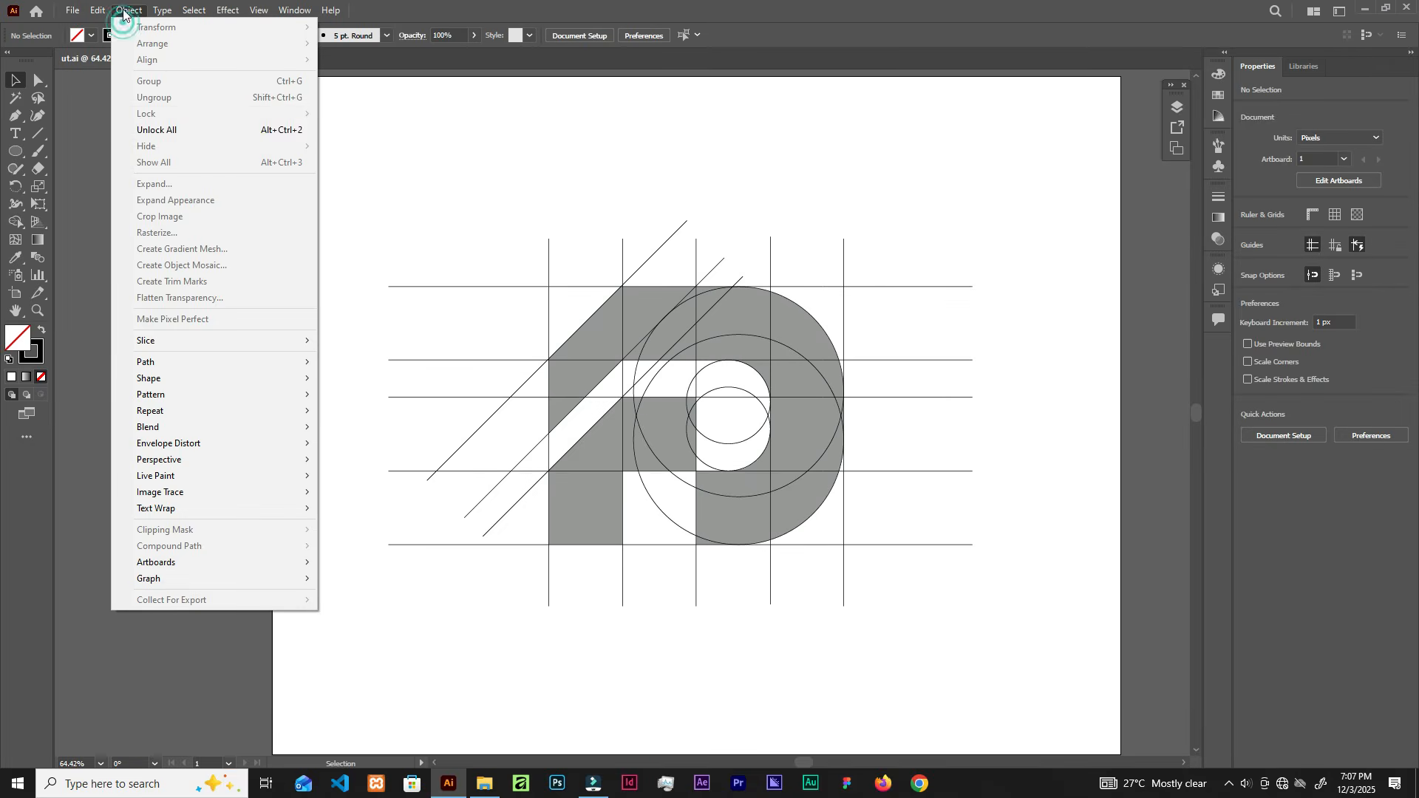
{"action": "left_click", "coordinate": [170, 130]}
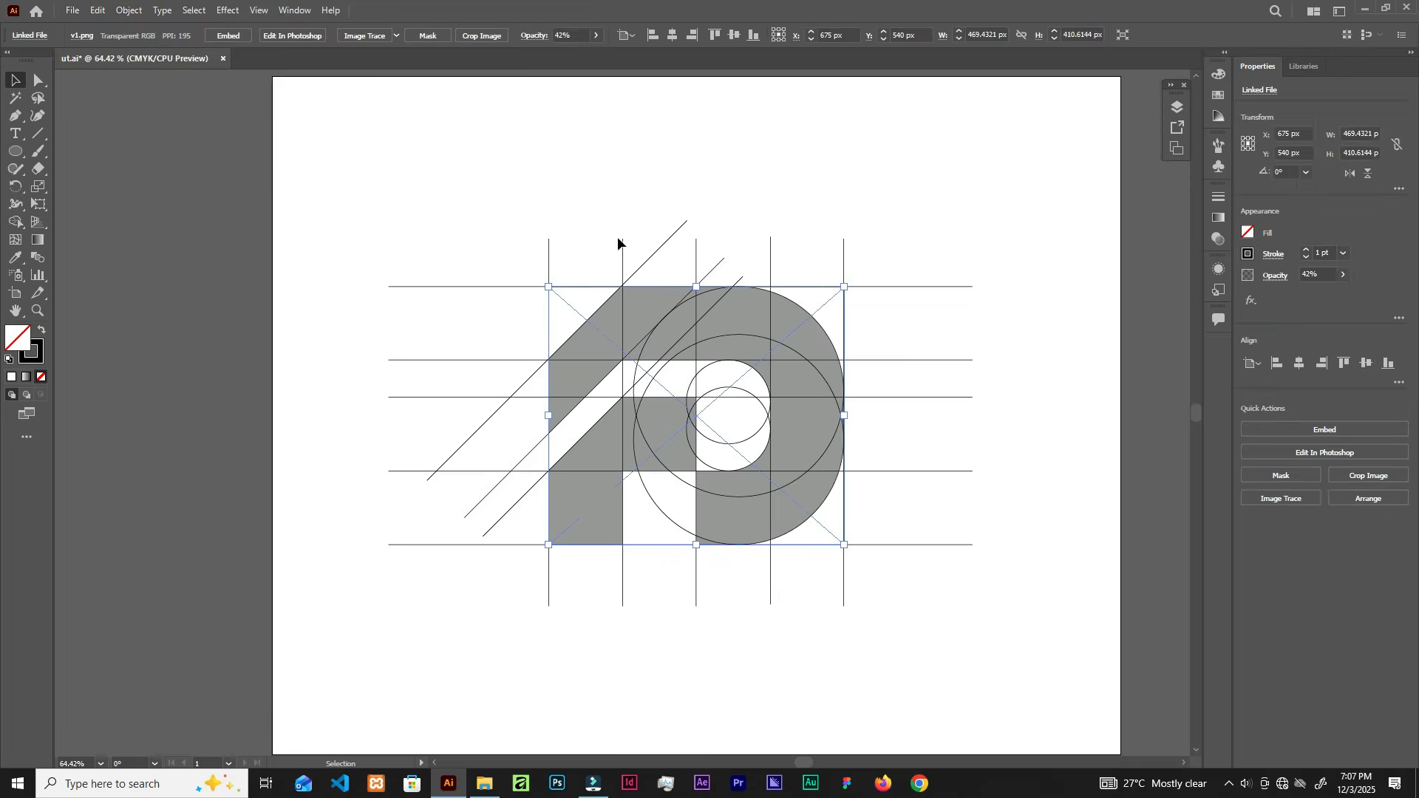
{"action": "left_click_drag", "start_coordinate": [383, 149], "coordinate": [906, 576]}
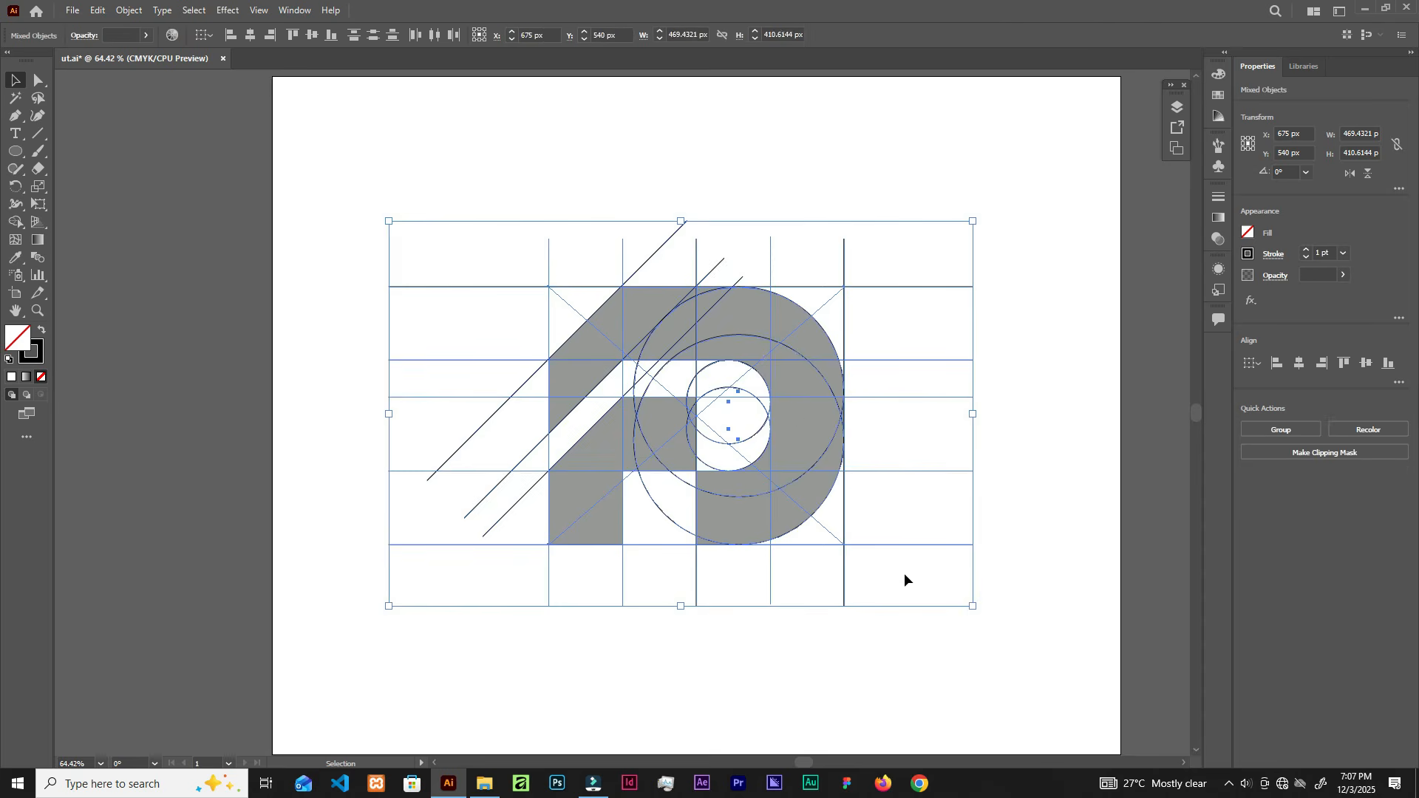
{"action": "scroll", "coordinate": [792, 411], "scroll_direction": "down", "scroll_amount": 1}
{"action": "left_click_drag", "start_coordinate": [806, 414], "coordinate": [245, 451]}
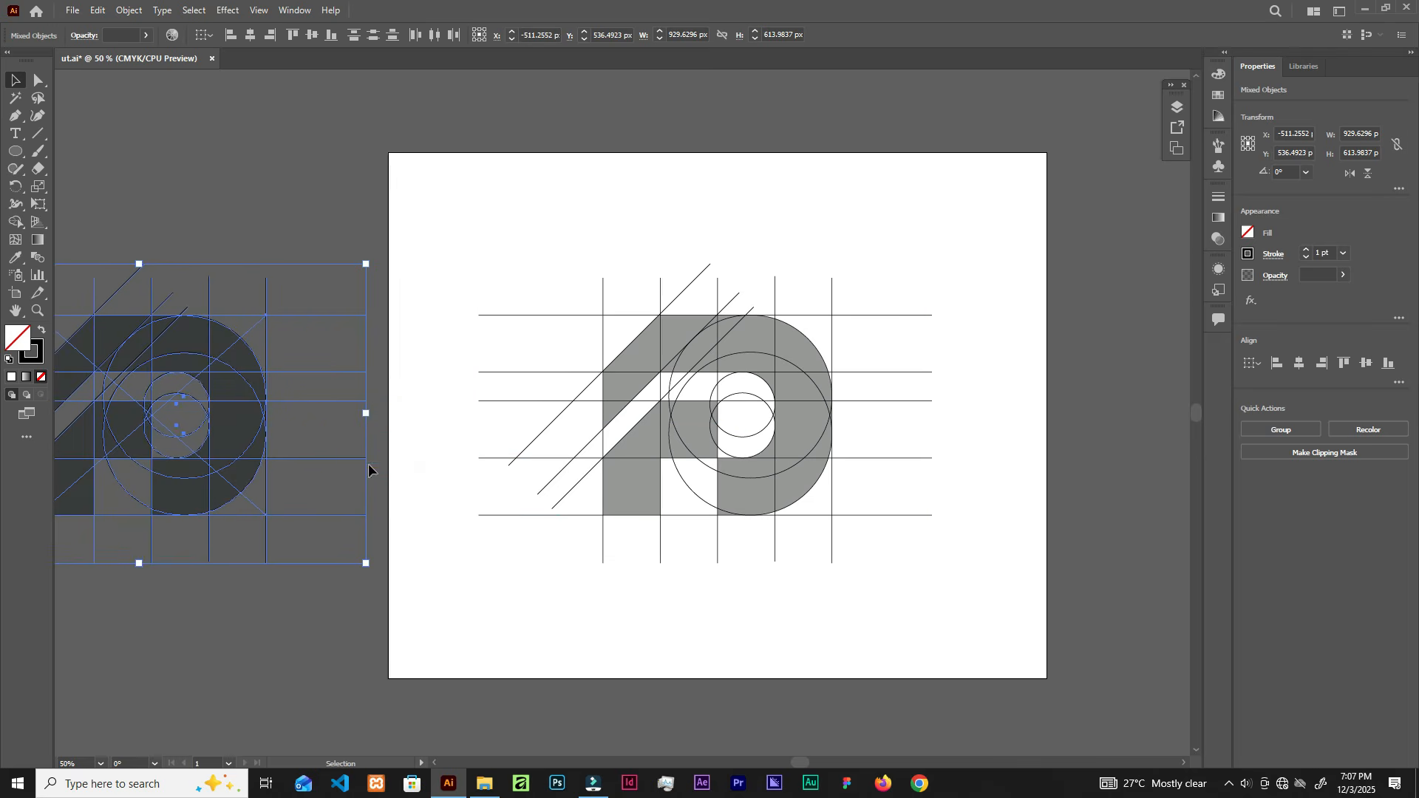
Step: Group all pieces of the spare logo copy with Ctrl+G
{"action": "left_click", "coordinate": [302, 232]}
{"action": "left_click_drag", "start_coordinate": [324, 179], "coordinate": [89, 601]}
{"action": "key", "text": "ctrl+g"}
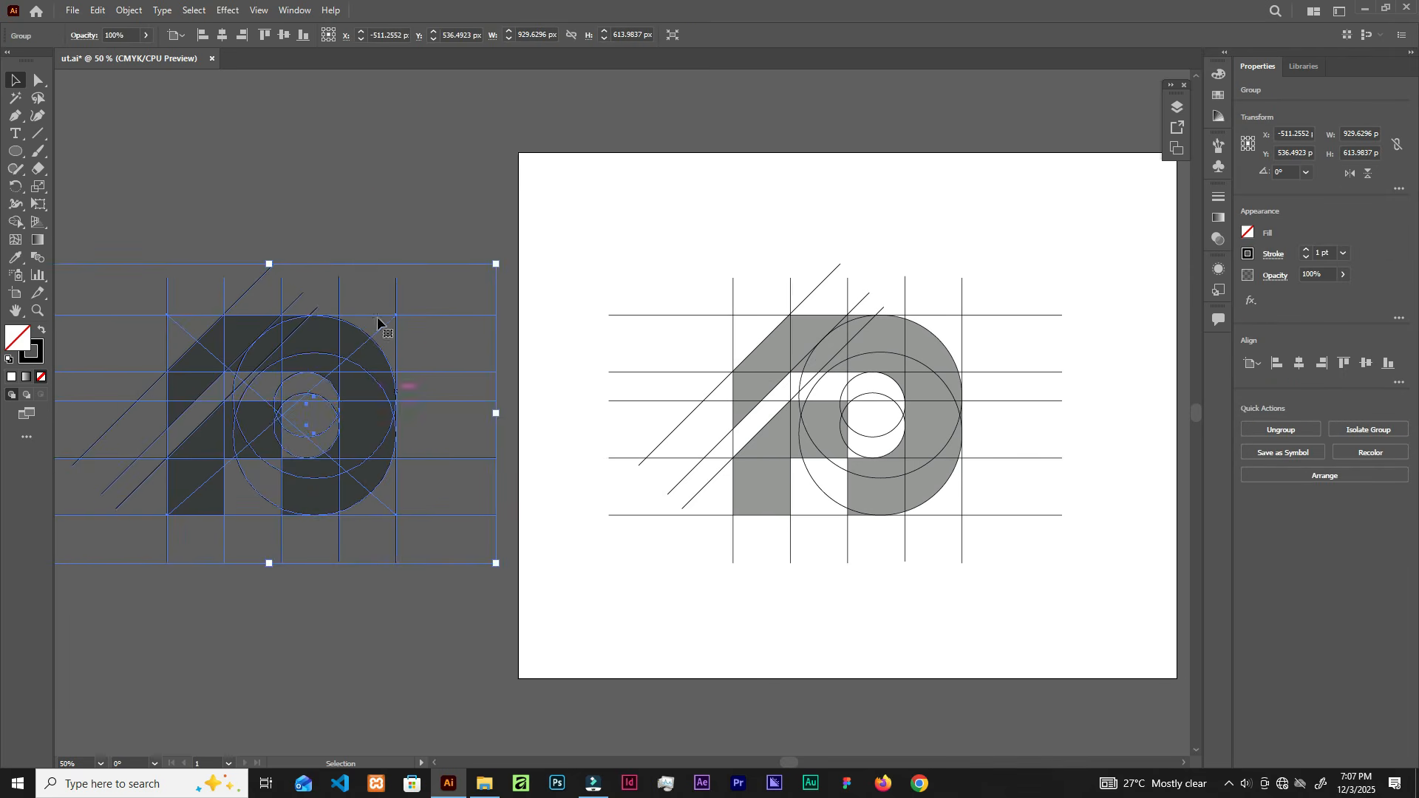
{"action": "left_click", "coordinate": [382, 205]}
Step: Marquee-select every piece of the logo on the artboard
{"action": "scroll", "coordinate": [906, 390], "scroll_direction": "up", "scroll_amount": 1}
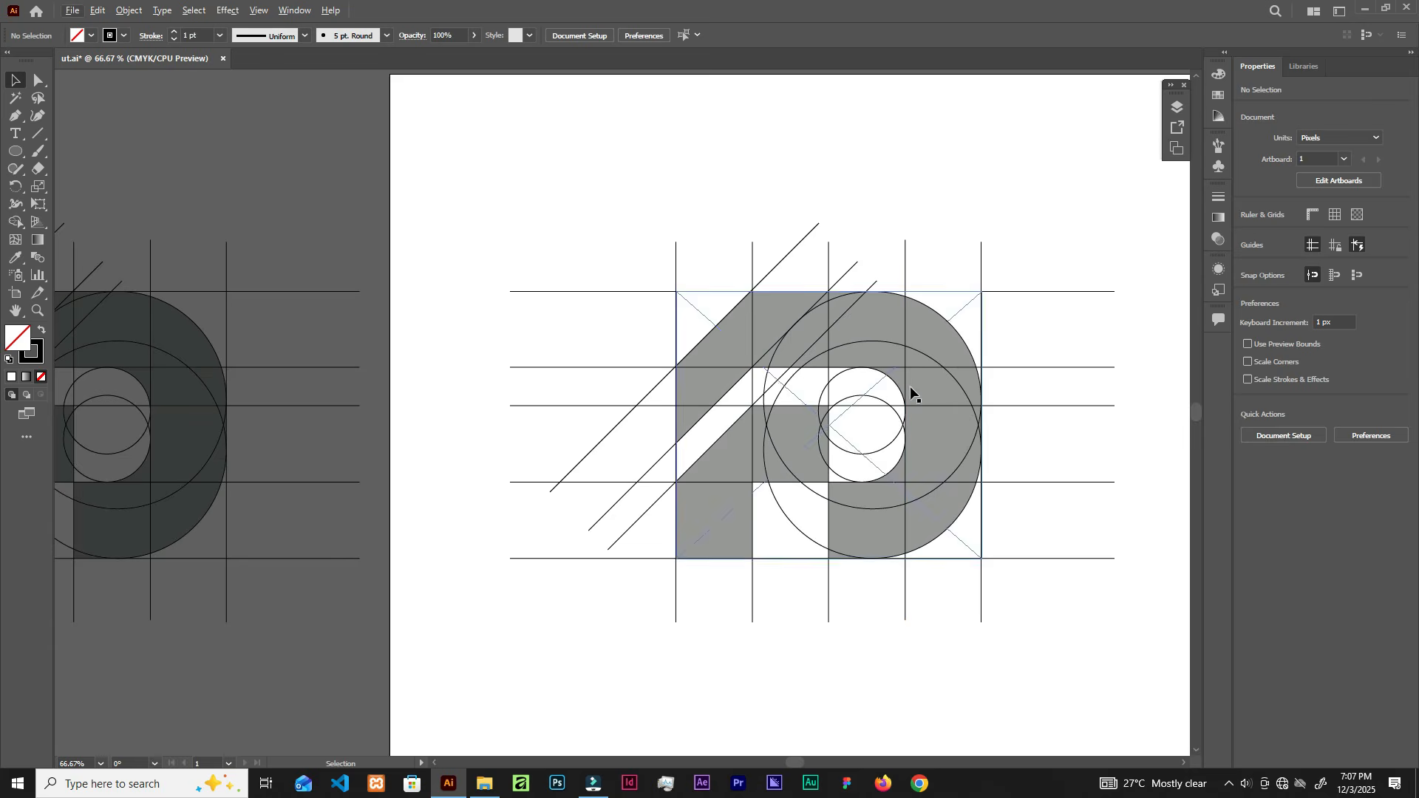
{"action": "key", "text": "space"}
{"action": "left_click_drag", "start_coordinate": [971, 409], "coordinate": [798, 398]}
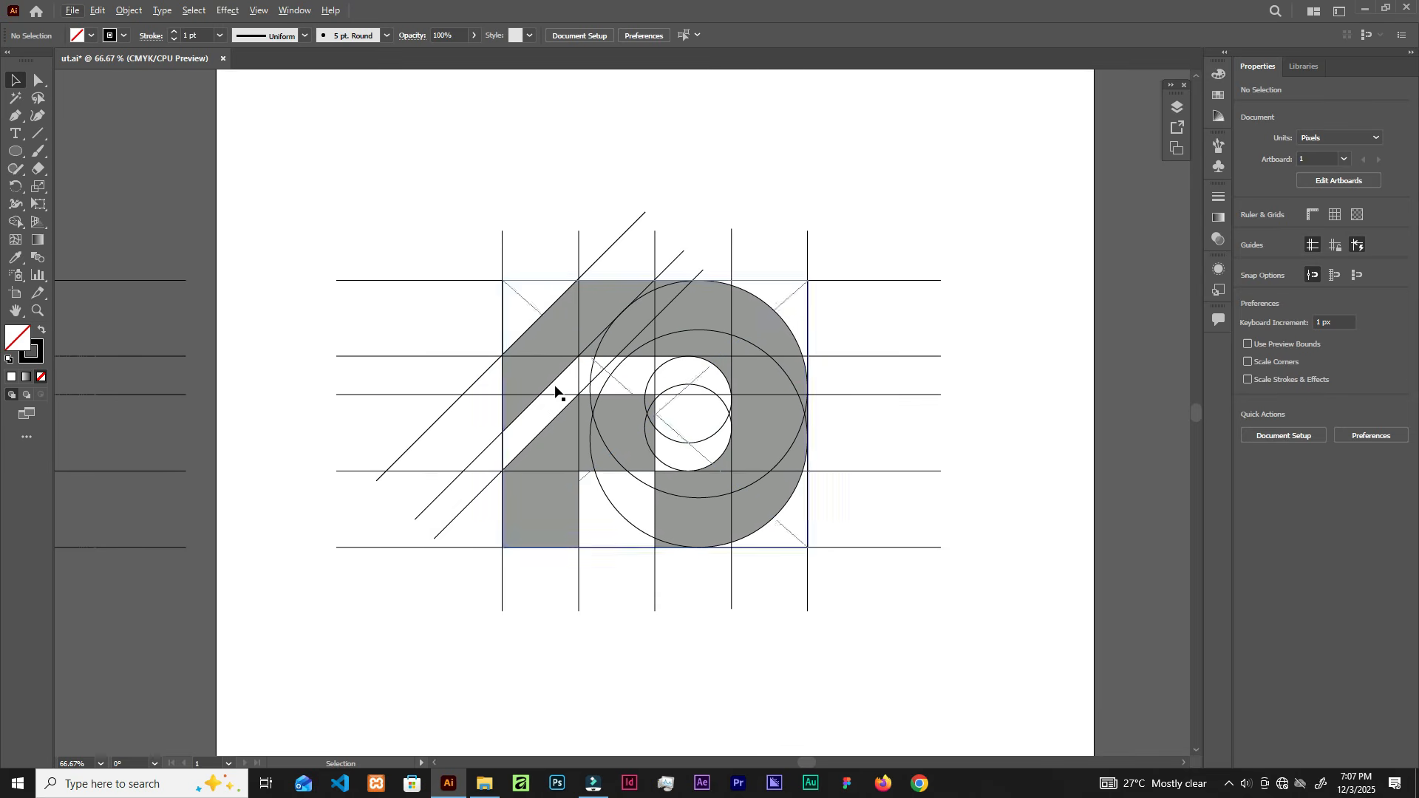
{"action": "left_click_drag", "start_coordinate": [440, 218], "coordinate": [946, 612]}
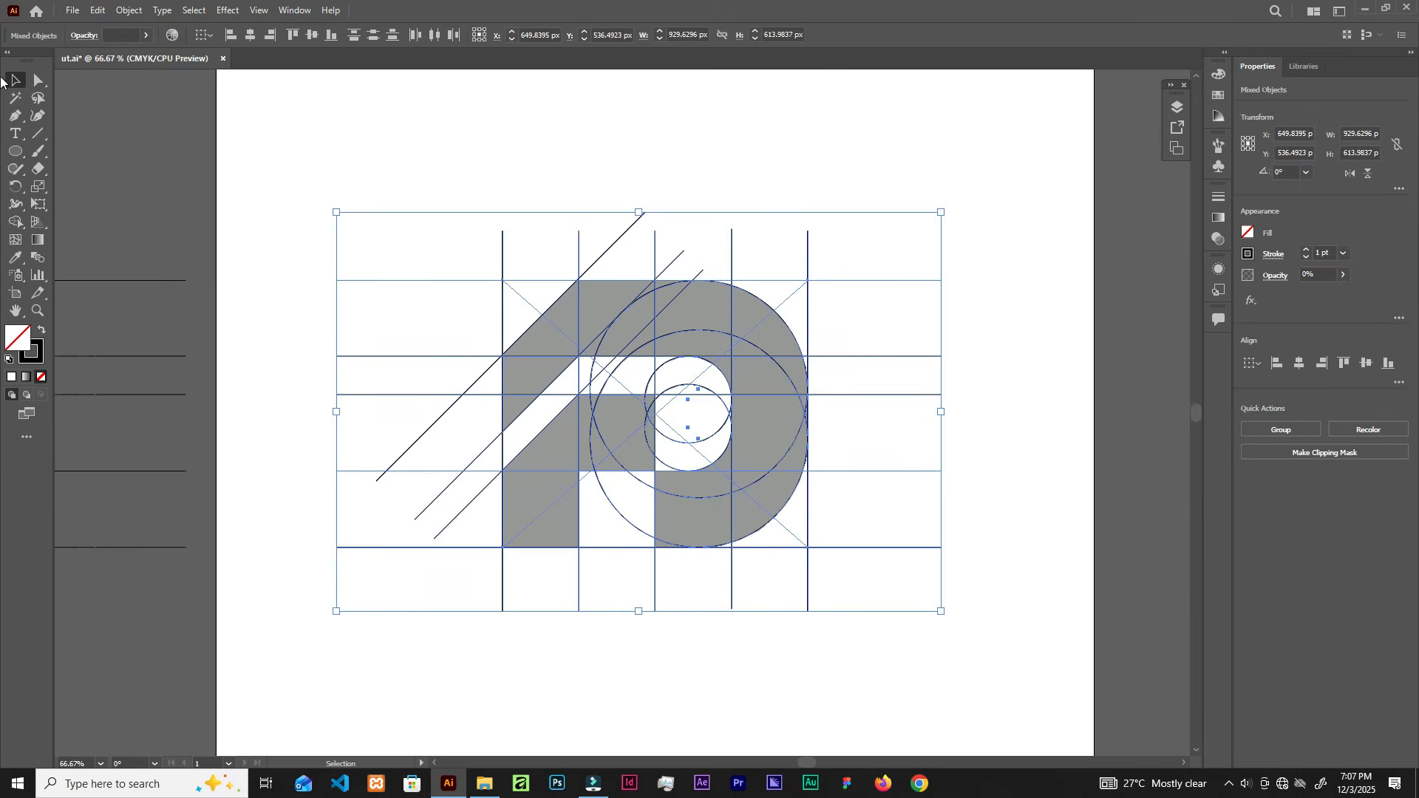
Step: Float the Tools panel beside the artwork and pick the Shape Builder tool
{"action": "left_click_drag", "start_coordinate": [27, 63], "coordinate": [271, 146]}
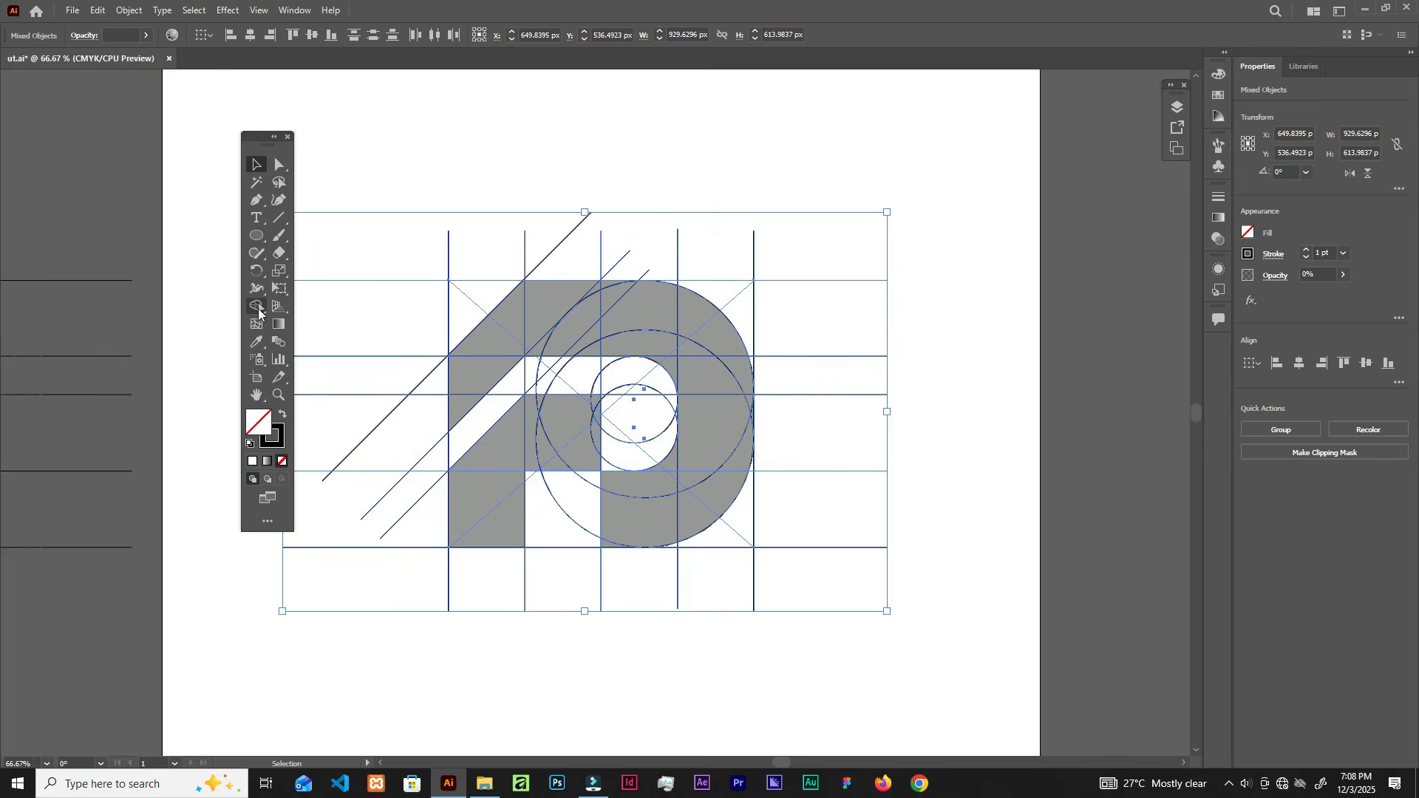
{"action": "left_click", "coordinate": [257, 308]}
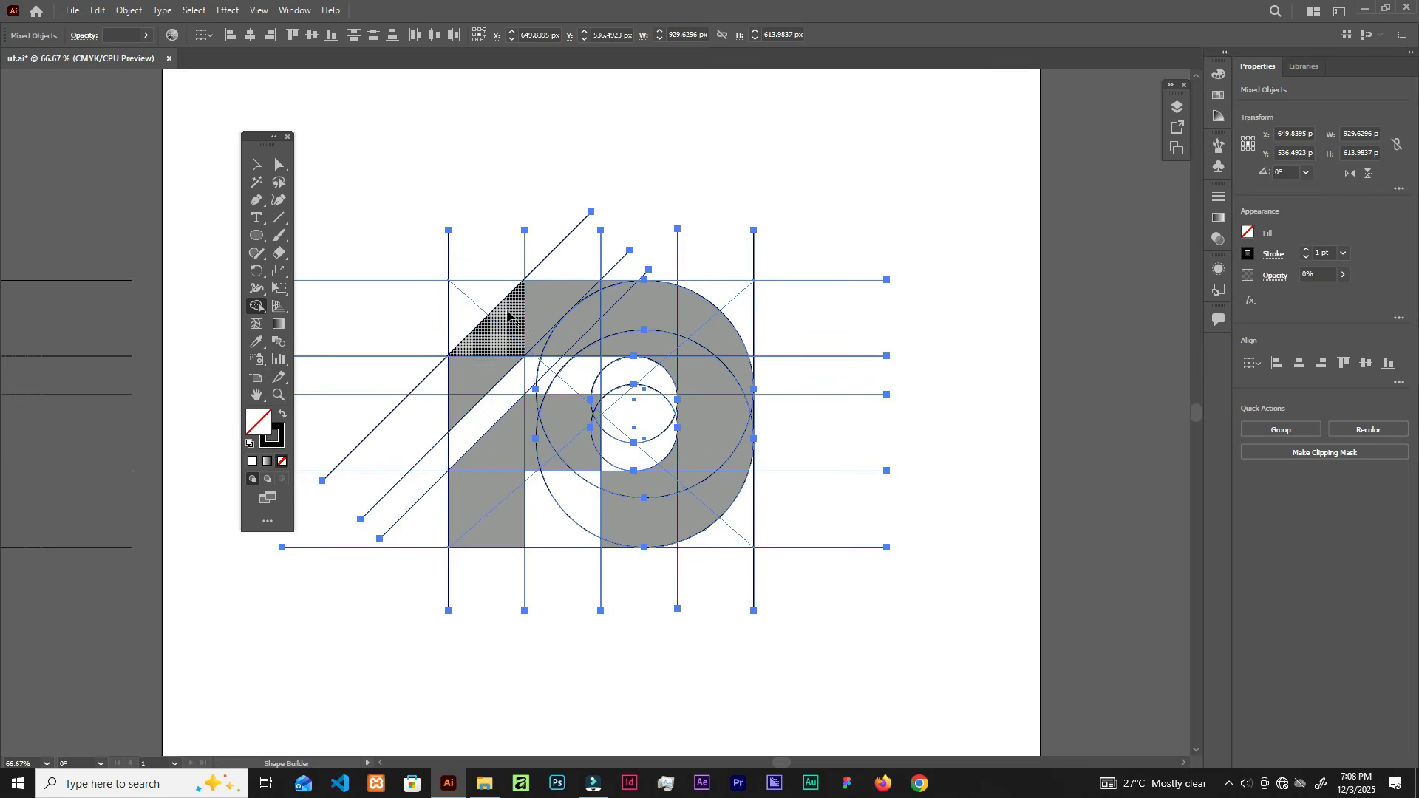
{"action": "left_click_drag", "start_coordinate": [270, 142], "coordinate": [164, 143]}
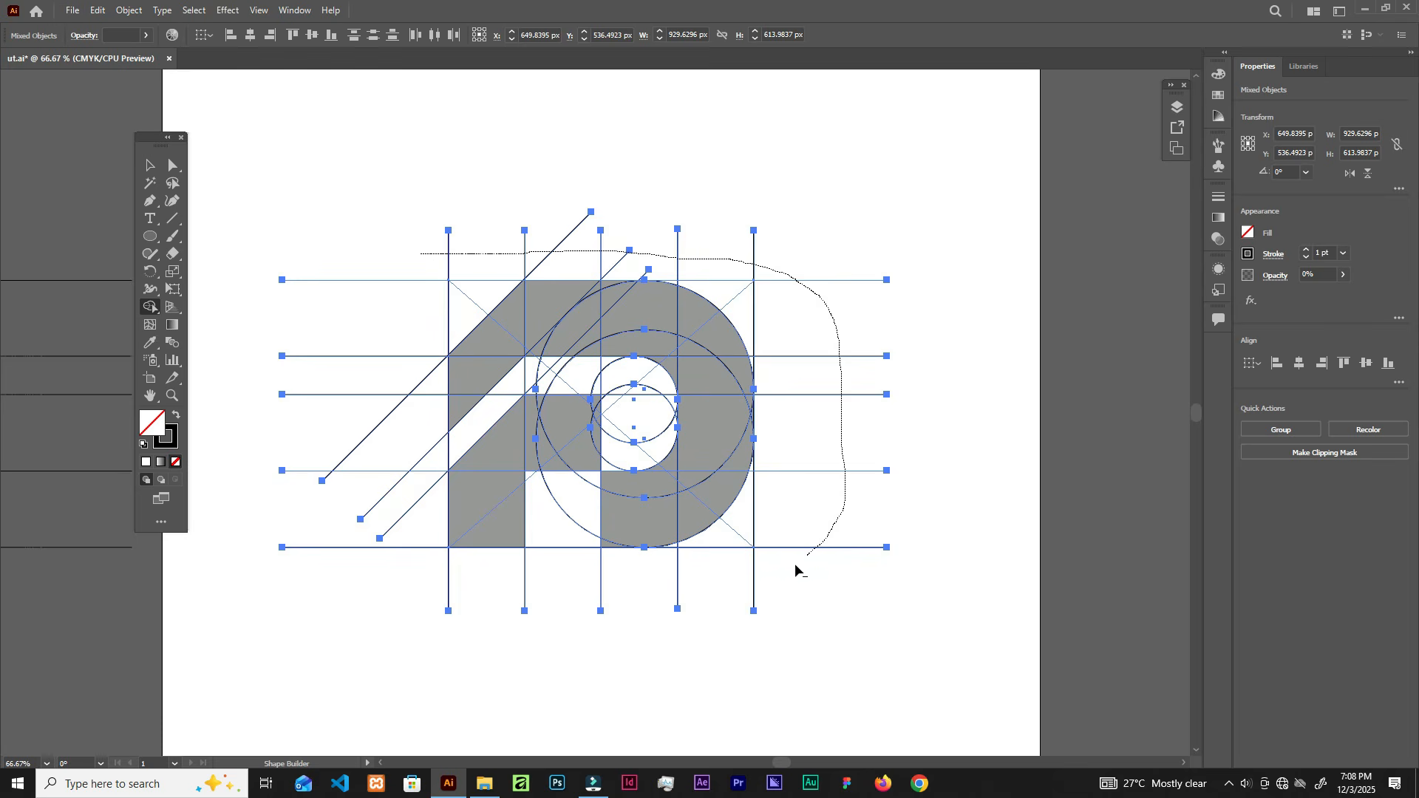
Step: Delete the left grid-line stubs and lower-left diagonal ends outside the square
{"action": "left_click_drag", "start_coordinate": [414, 510], "coordinate": [376, 407]}
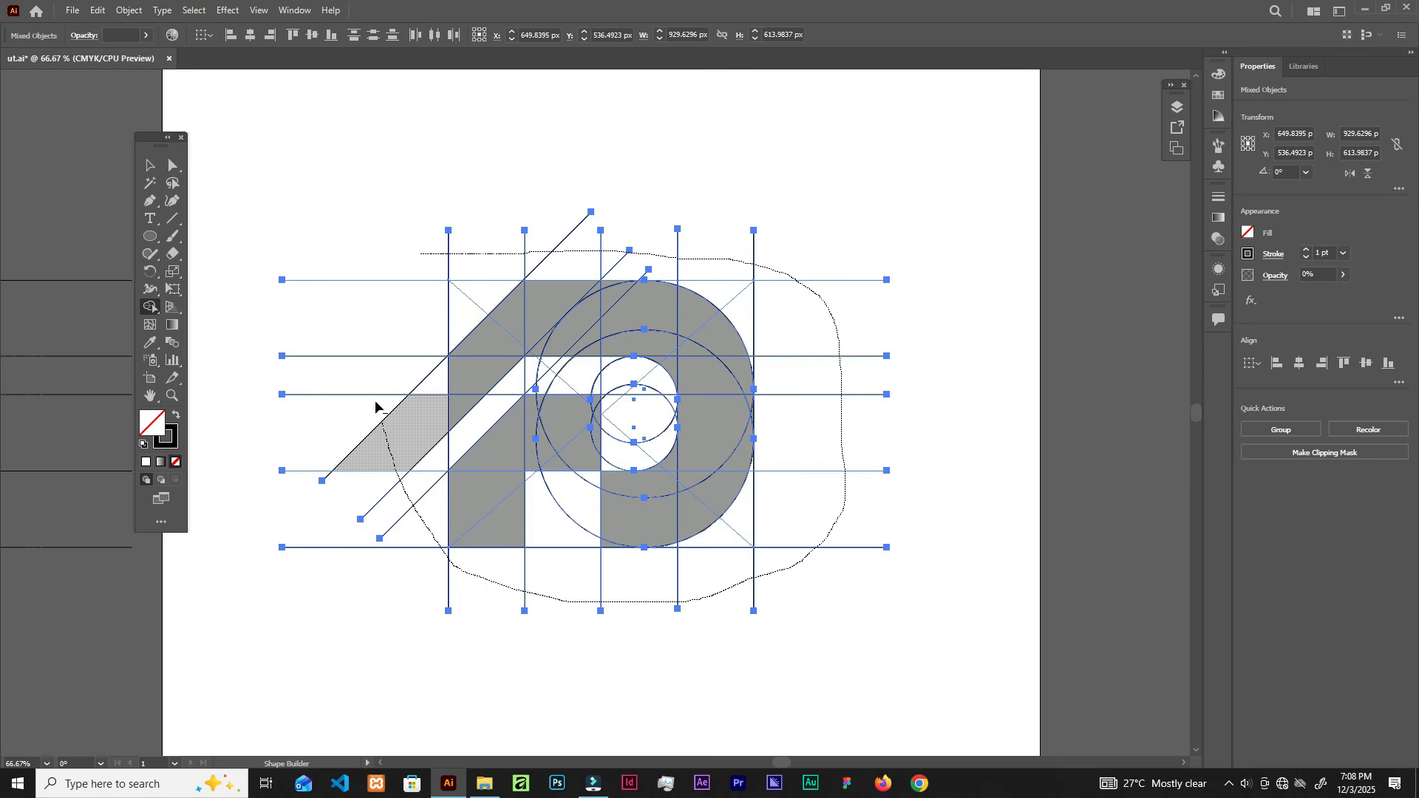
{"action": "mouse_move", "coordinate": [372, 214]}
{"action": "left_mouse_down"}
{"action": "mouse_move", "coordinate": [397, 212]}
{"action": "mouse_move", "coordinate": [294, 591]}
{"action": "mouse_move", "coordinate": [335, 430]}
{"action": "mouse_move", "coordinate": [374, 542]}
{"action": "left_mouse_up"}
{"action": "left_click_drag", "start_coordinate": [356, 412], "coordinate": [447, 587]}
{"action": "left_click_drag", "start_coordinate": [400, 357], "coordinate": [423, 527]}
{"action": "left_click_drag", "start_coordinate": [502, 268], "coordinate": [865, 266]}
Step: Delete the overhanging line stubs along the top, right and bottom sides
{"action": "left_click_drag", "start_coordinate": [858, 190], "coordinate": [777, 646]}
{"action": "left_click_drag", "start_coordinate": [913, 362], "coordinate": [801, 615]}
{"action": "left_click_drag", "start_coordinate": [560, 602], "coordinate": [489, 601]}
{"action": "left_click_drag", "start_coordinate": [561, 407], "coordinate": [682, 436]}
{"action": "scroll", "coordinate": [761, 278], "scroll_direction": "up", "scroll_amount": 3}
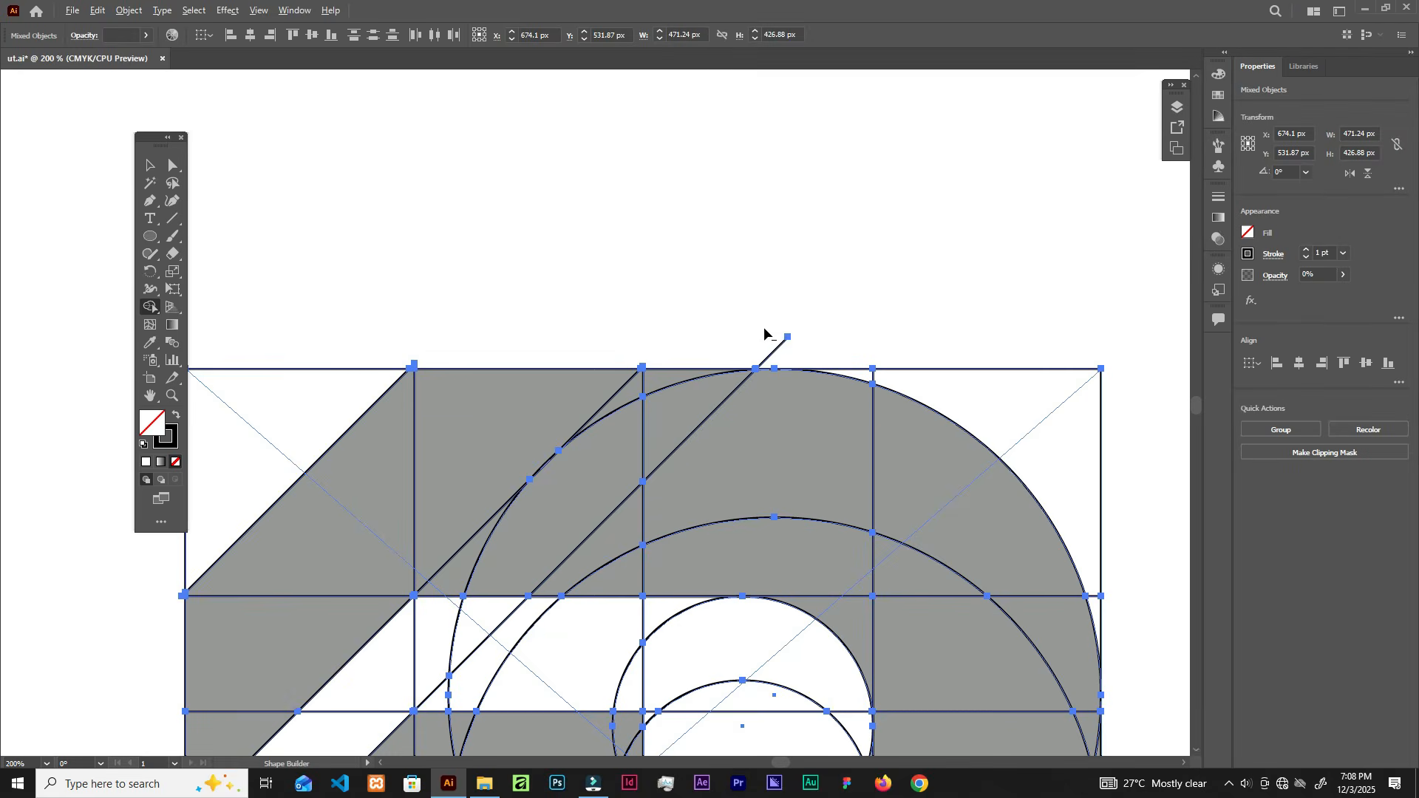
Step: Delete the empty top-right and top-left corner regions
{"action": "scroll", "coordinate": [810, 338], "scroll_direction": "down", "scroll_amount": 3}
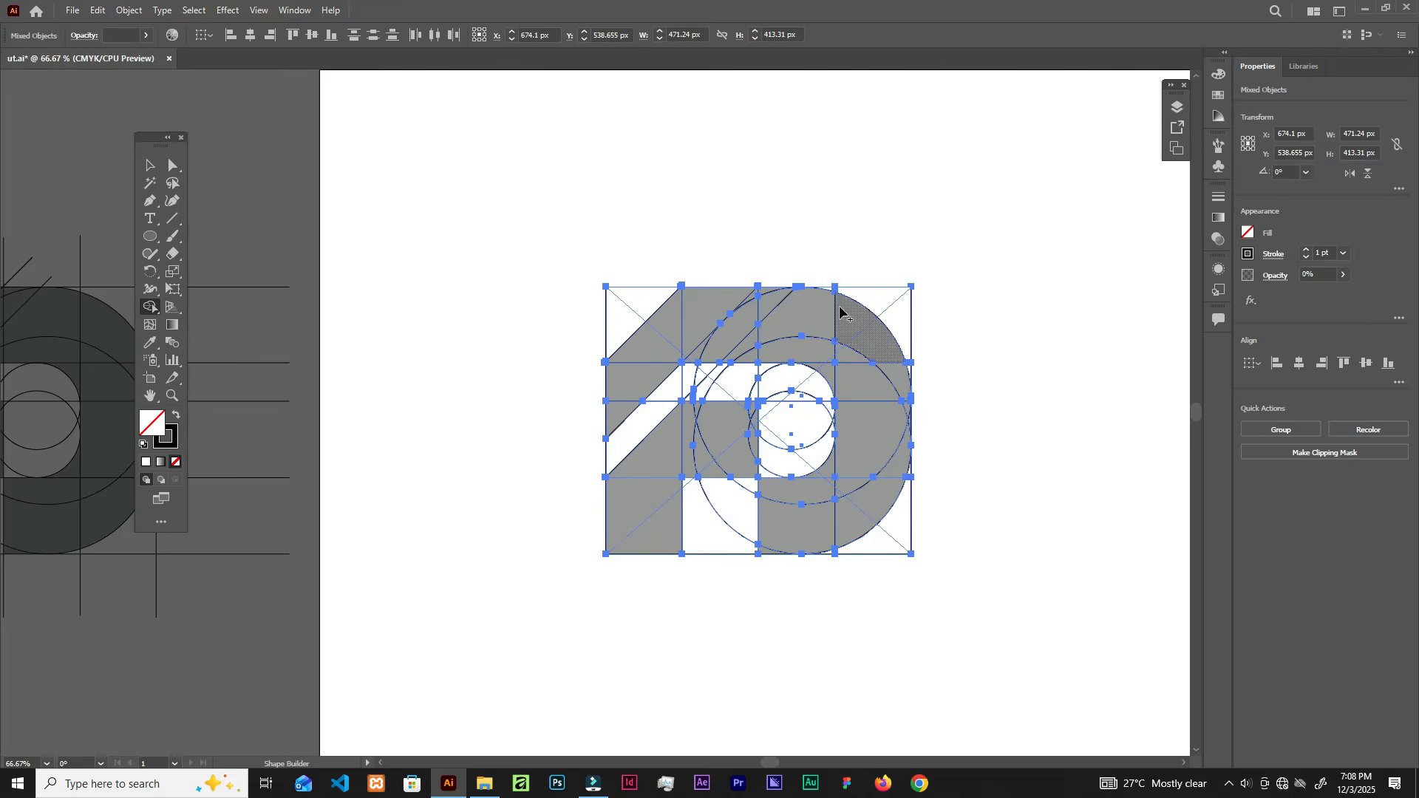
{"action": "scroll", "coordinate": [843, 309], "scroll_direction": "up", "scroll_amount": 2}
{"action": "scroll", "coordinate": [884, 259], "scroll_direction": "down", "scroll_amount": 1}
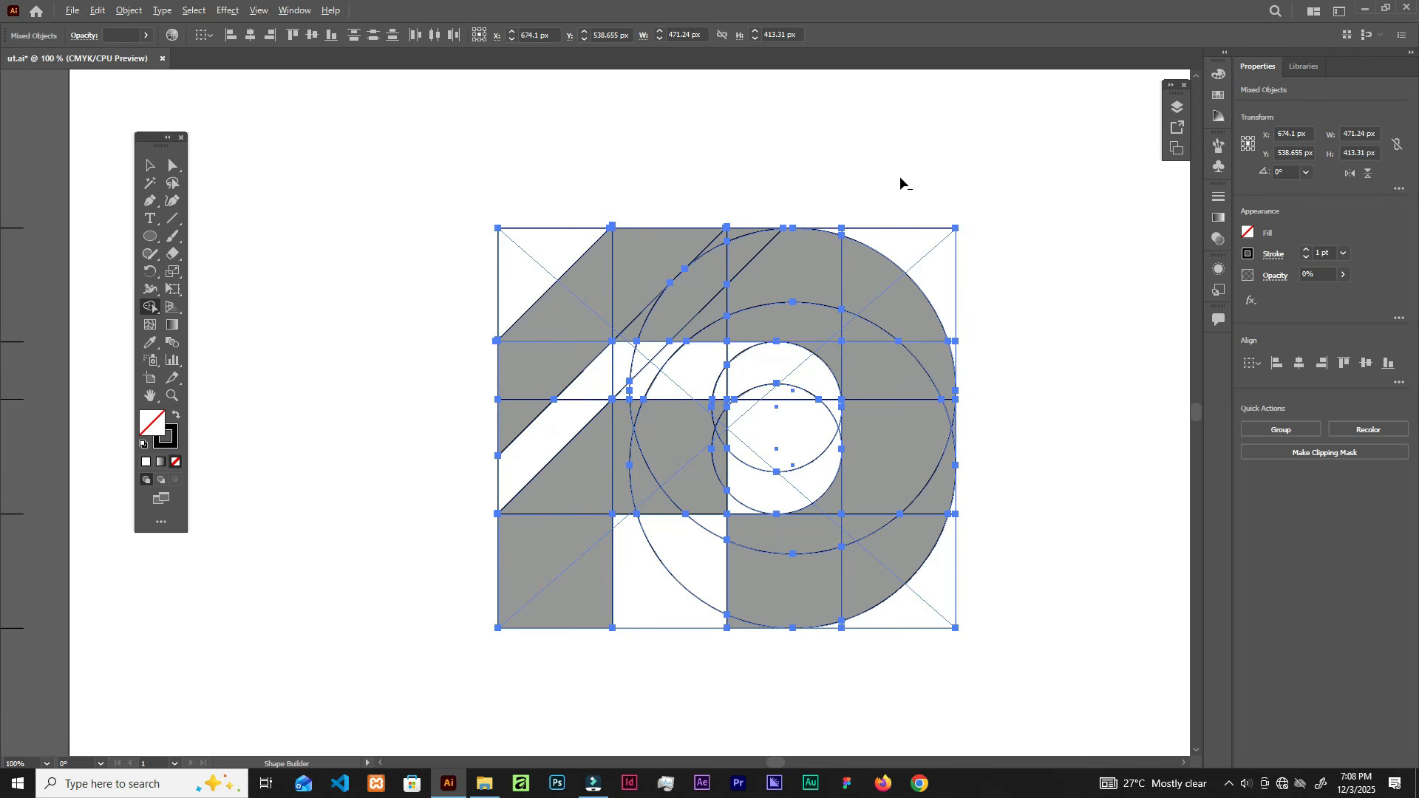
{"action": "left_click_drag", "start_coordinate": [887, 190], "coordinate": [989, 319]}
{"action": "mouse_move", "coordinate": [562, 150]}
{"action": "left_mouse_down"}
{"action": "mouse_move", "coordinate": [495, 281]}
{"action": "mouse_move", "coordinate": [460, 303]}
{"action": "left_mouse_up"}
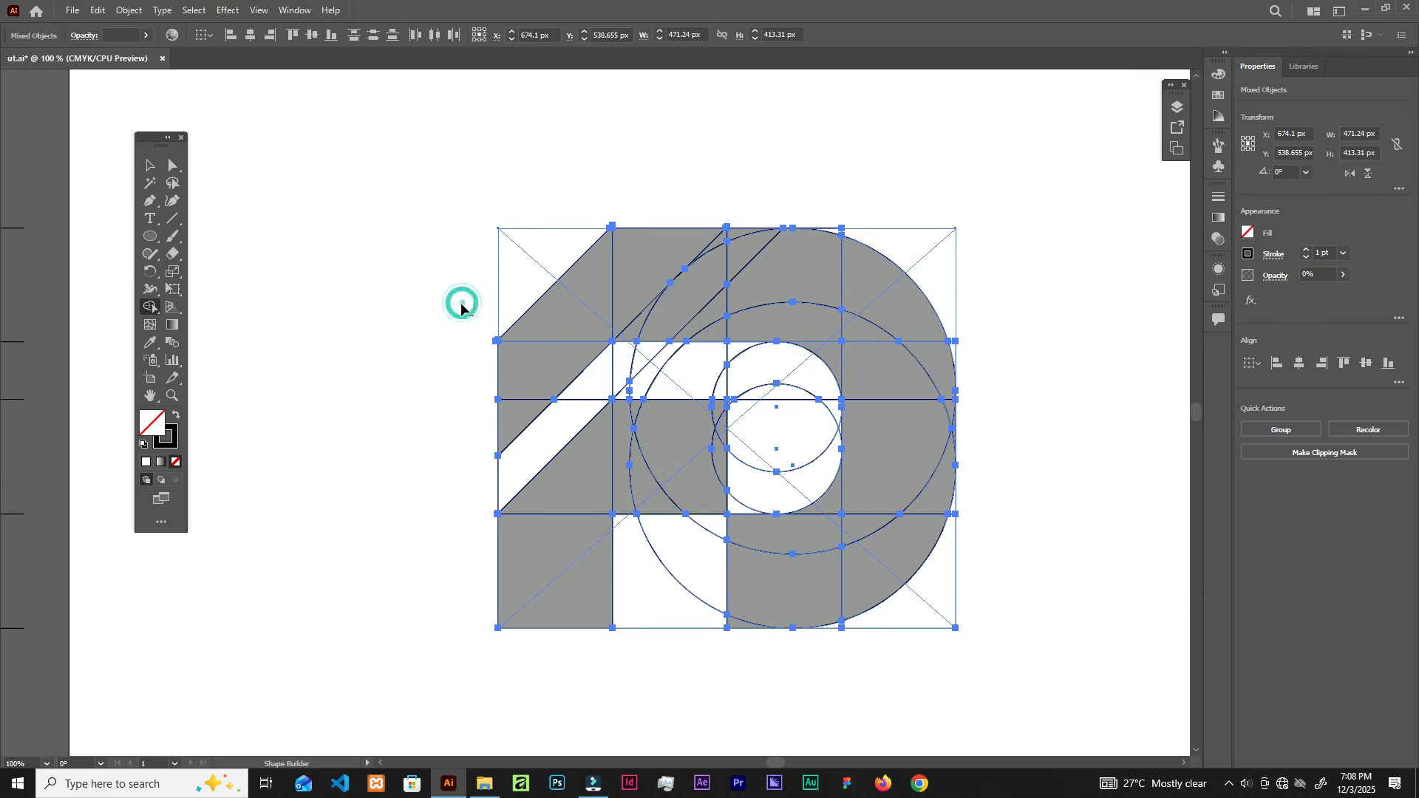
Step: Merge the lower-left triangle into the diagonal band and join the lower crescent to its white area
{"action": "left_click_drag", "start_coordinate": [498, 452], "coordinate": [591, 351]}
{"action": "mouse_move", "coordinate": [652, 526]}
{"action": "left_mouse_down"}
{"action": "mouse_move", "coordinate": [665, 655]}
{"action": "mouse_move", "coordinate": [711, 532]}
{"action": "left_mouse_up"}
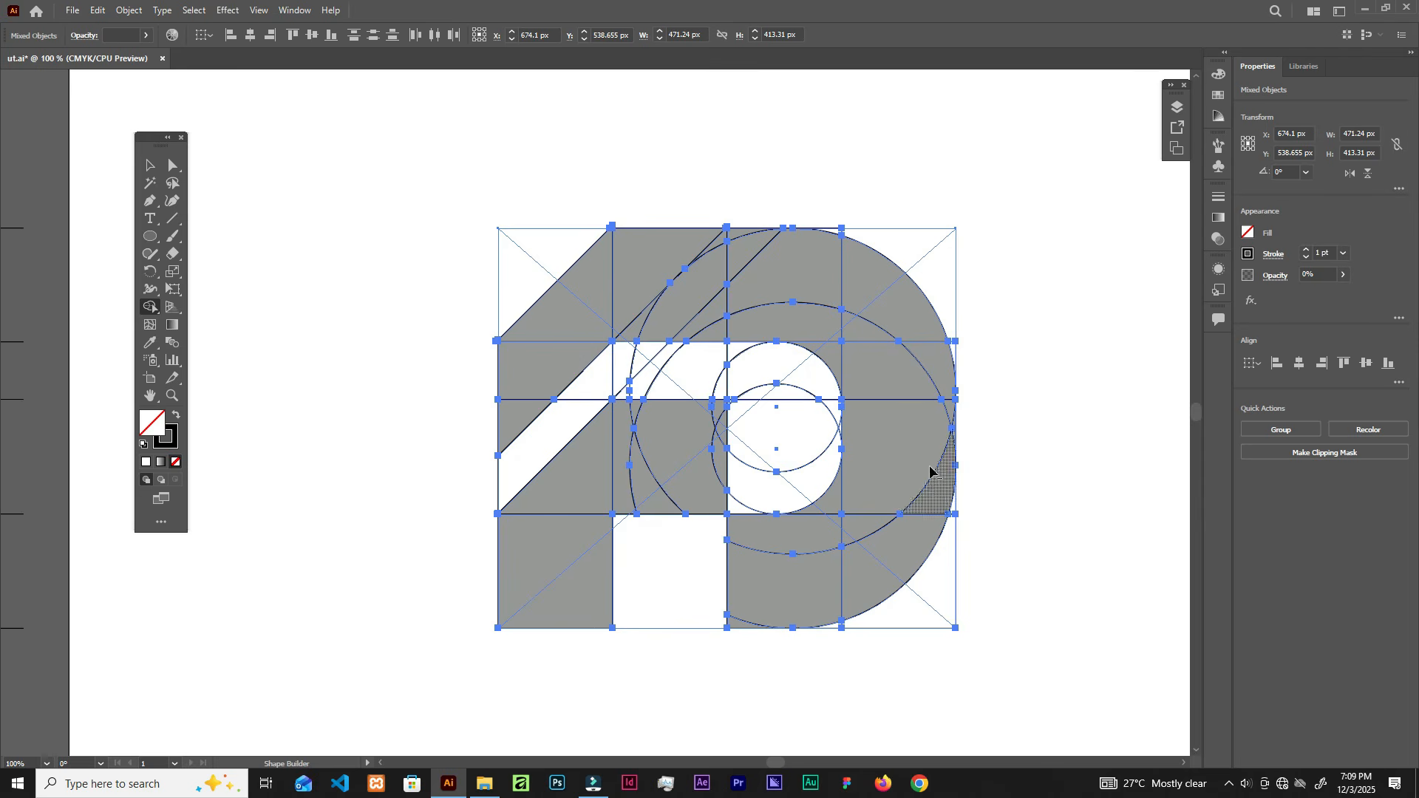
{"action": "left_click", "coordinate": [918, 640]}
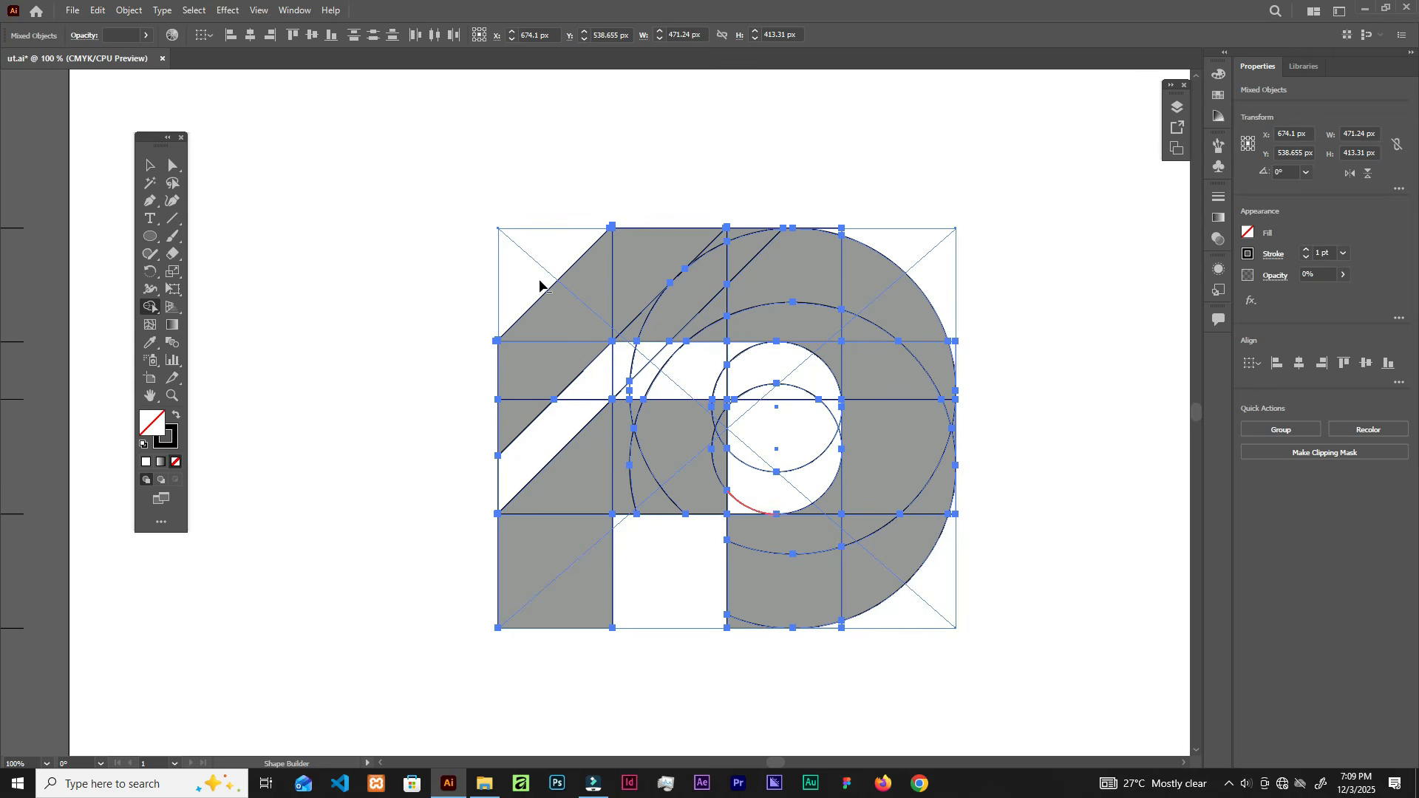
{"action": "left_click", "coordinate": [582, 424]}
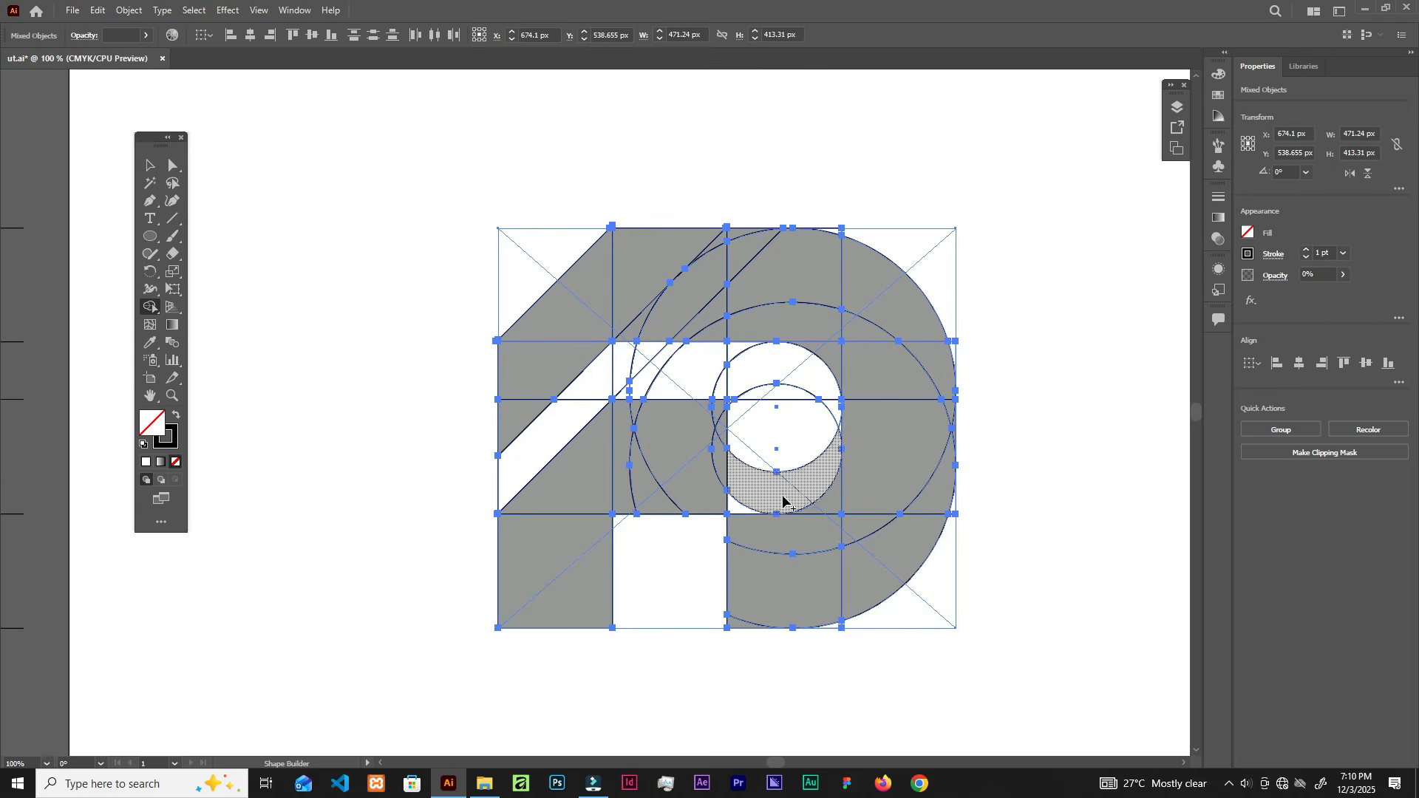
Step: Join the diagonal band through the inner circle into one white channel reaching the right edge
{"action": "scroll", "coordinate": [789, 452], "scroll_direction": "up", "scroll_amount": 1, "text": "alt"}
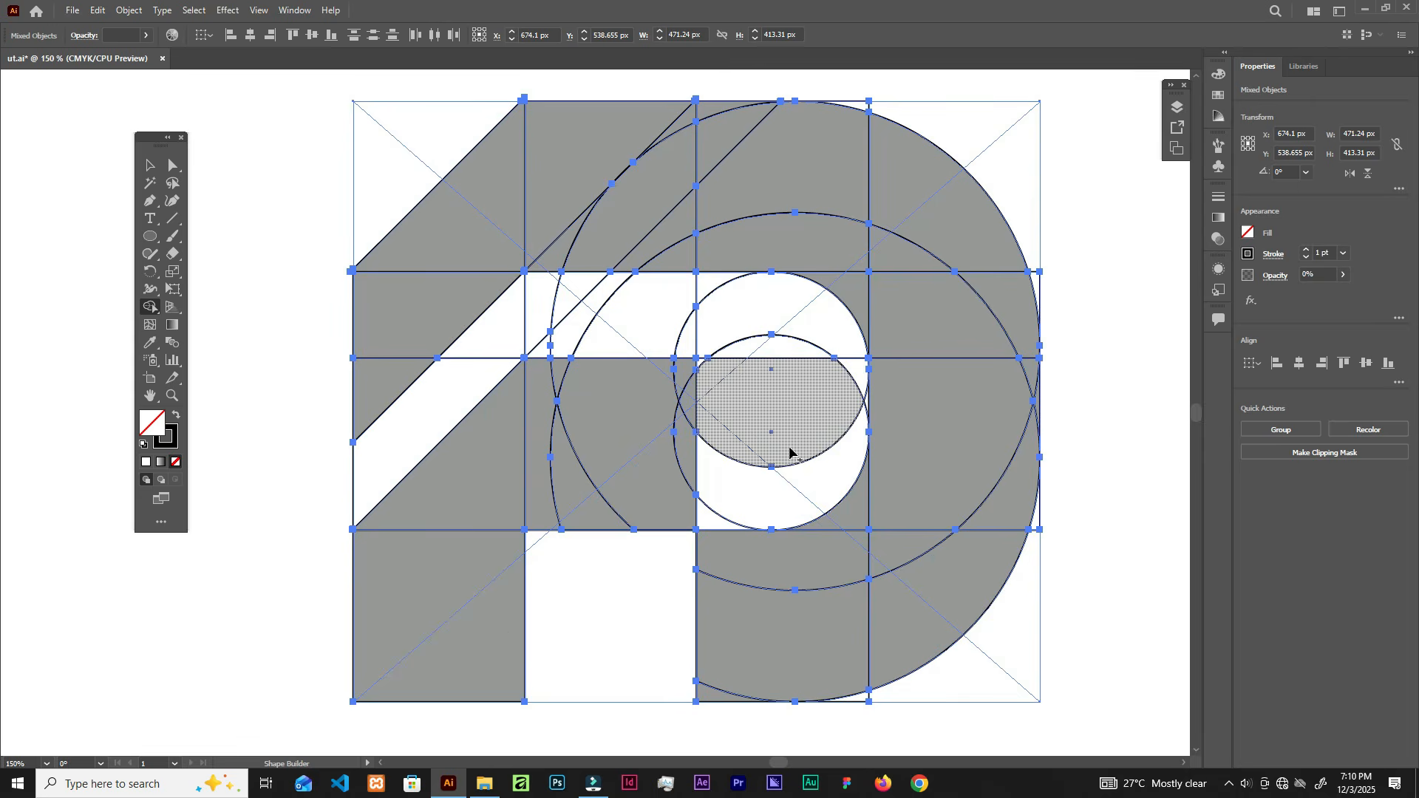
{"action": "mouse_move", "coordinate": [307, 488]}
{"action": "left_mouse_down"}
{"action": "mouse_move", "coordinate": [443, 411]}
{"action": "mouse_move", "coordinate": [521, 323]}
{"action": "mouse_move", "coordinate": [730, 328]}
{"action": "mouse_move", "coordinate": [745, 299]}
{"action": "mouse_move", "coordinate": [714, 292]}
{"action": "left_mouse_up"}
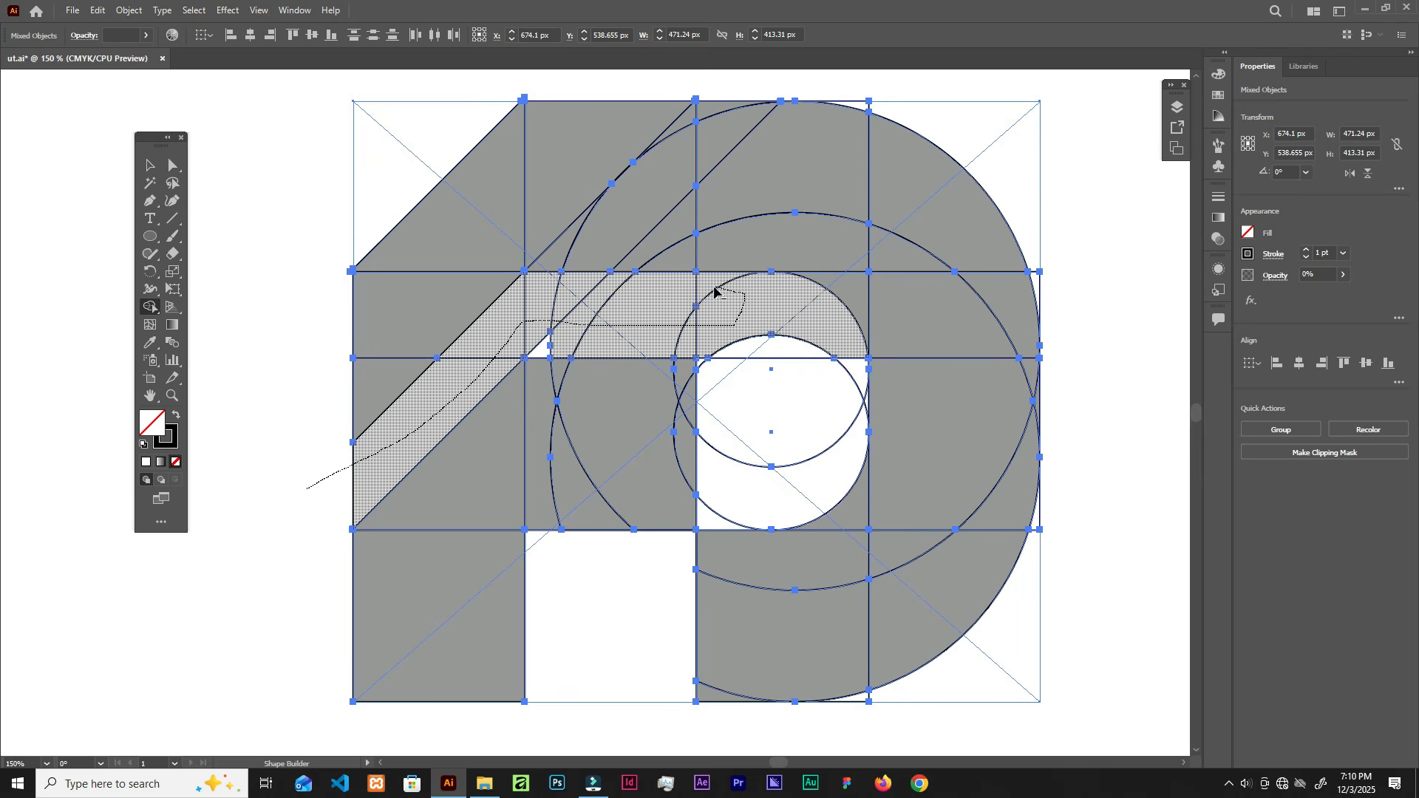
{"action": "left_click_drag", "start_coordinate": [750, 353], "coordinate": [748, 471]}
{"action": "left_click_drag", "start_coordinate": [831, 341], "coordinate": [867, 408]}
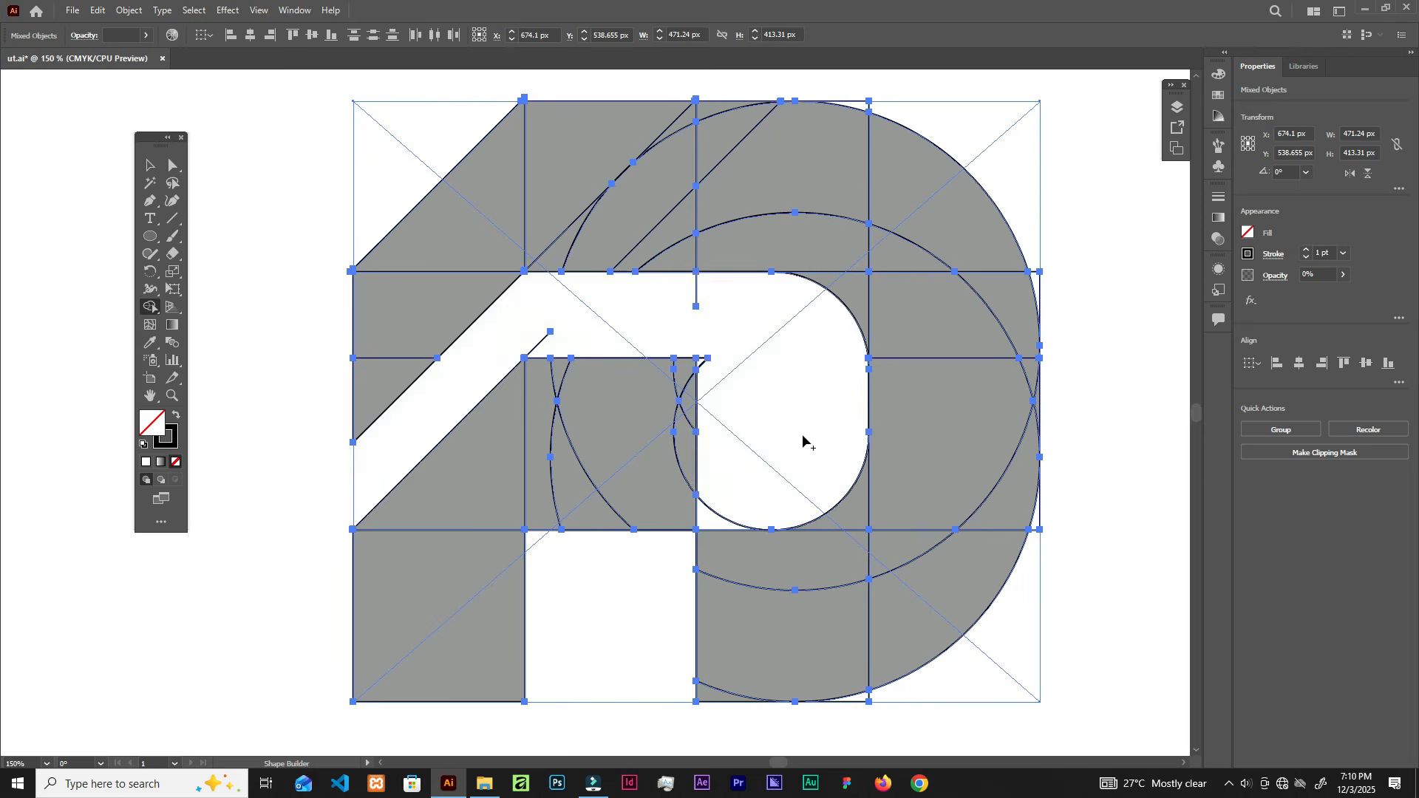
{"action": "mouse_move", "coordinate": [788, 385]}
{"action": "left_mouse_down"}
{"action": "mouse_move", "coordinate": [744, 501]}
{"action": "mouse_move", "coordinate": [713, 515]}
{"action": "left_mouse_up"}
{"action": "scroll", "coordinate": [669, 379], "scroll_direction": "up", "scroll_amount": 1}
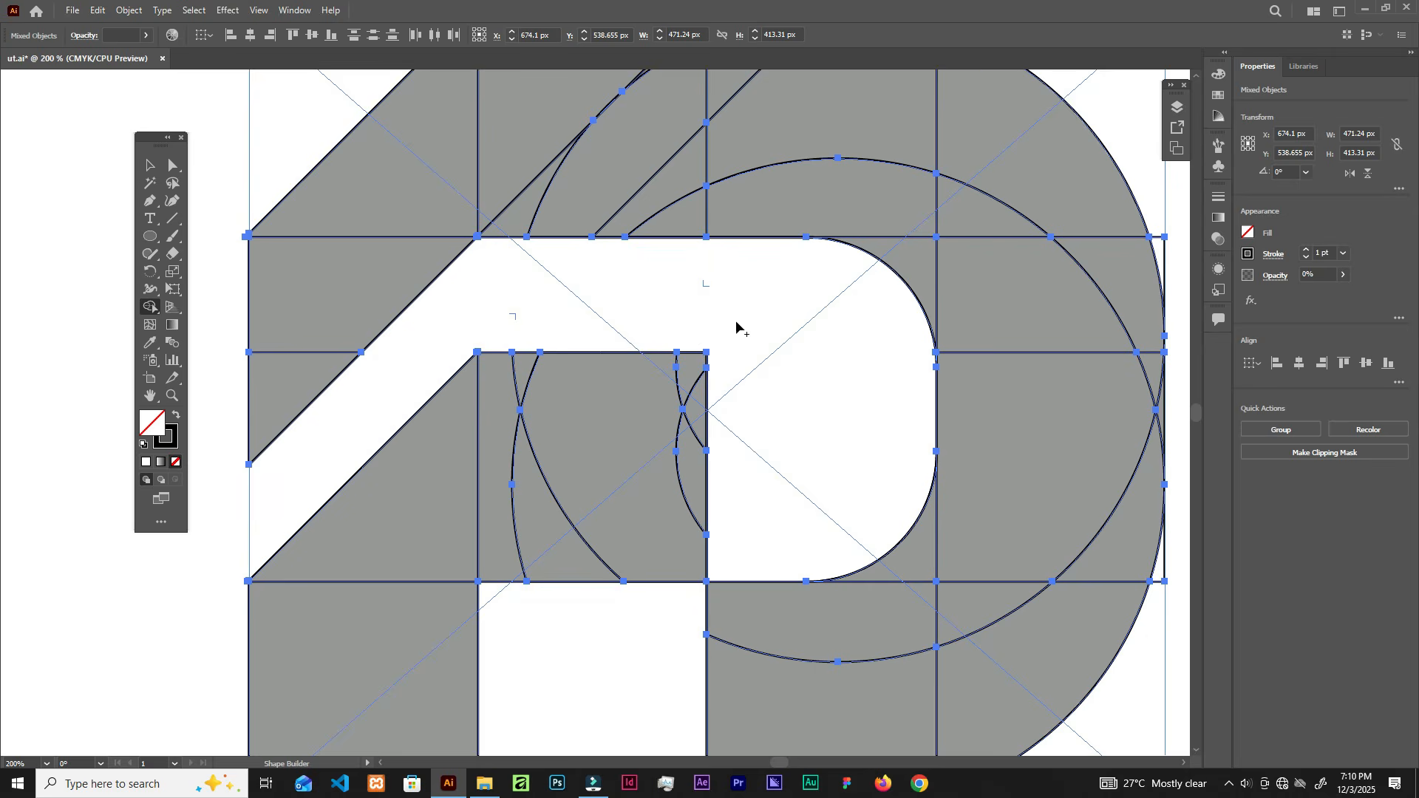
{"action": "scroll", "coordinate": [822, 323], "scroll_direction": "down", "scroll_amount": 1}
{"action": "scroll", "coordinate": [822, 323], "scroll_direction": "down", "scroll_amount": 1}
{"action": "scroll", "coordinate": [26, 267], "scroll_direction": "down", "scroll_amount": 3}
{"action": "scroll", "coordinate": [308, 266], "scroll_direction": "up", "scroll_amount": 3}
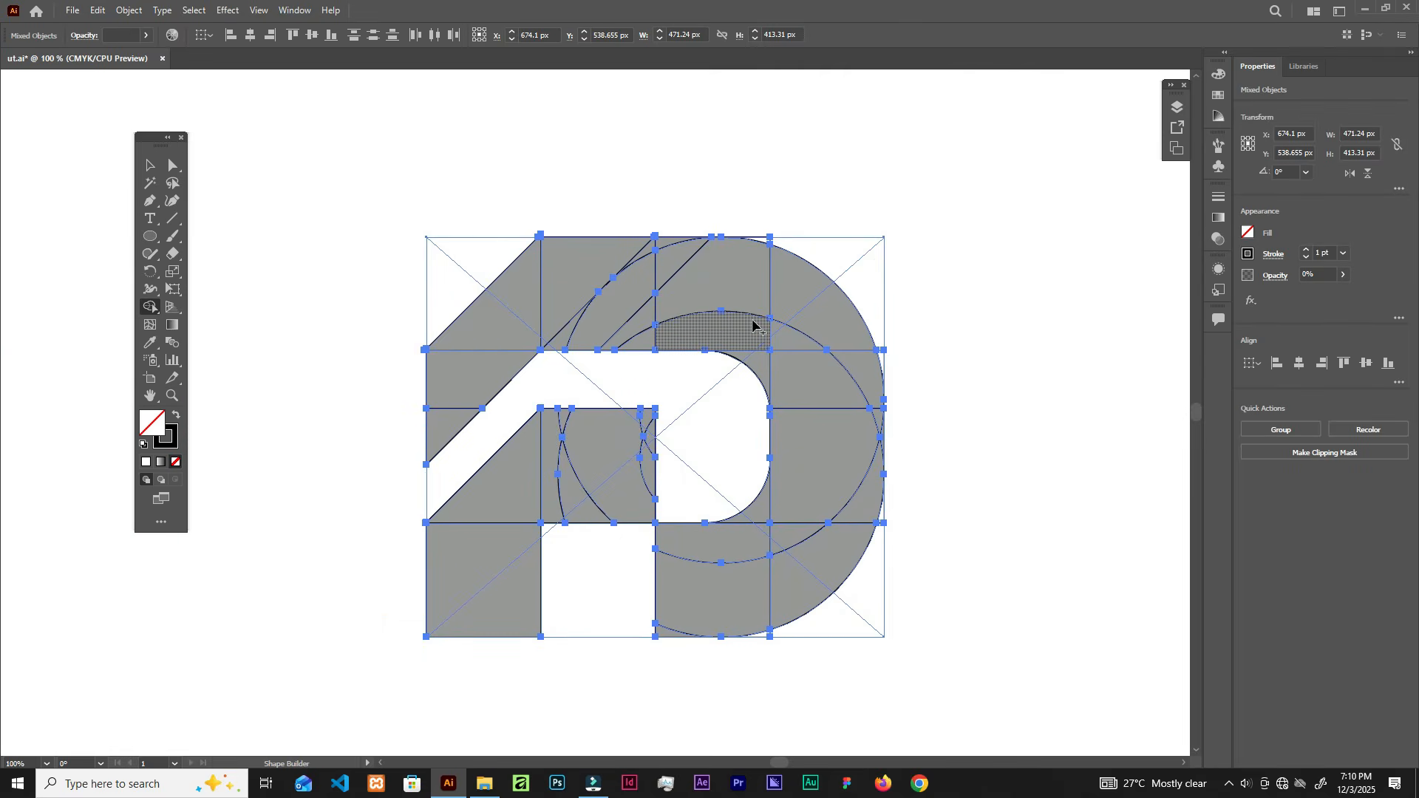
{"action": "scroll", "coordinate": [694, 325], "scroll_direction": "up", "scroll_amount": 1}
{"action": "scroll", "coordinate": [697, 318], "scroll_direction": "down", "scroll_amount": 3}
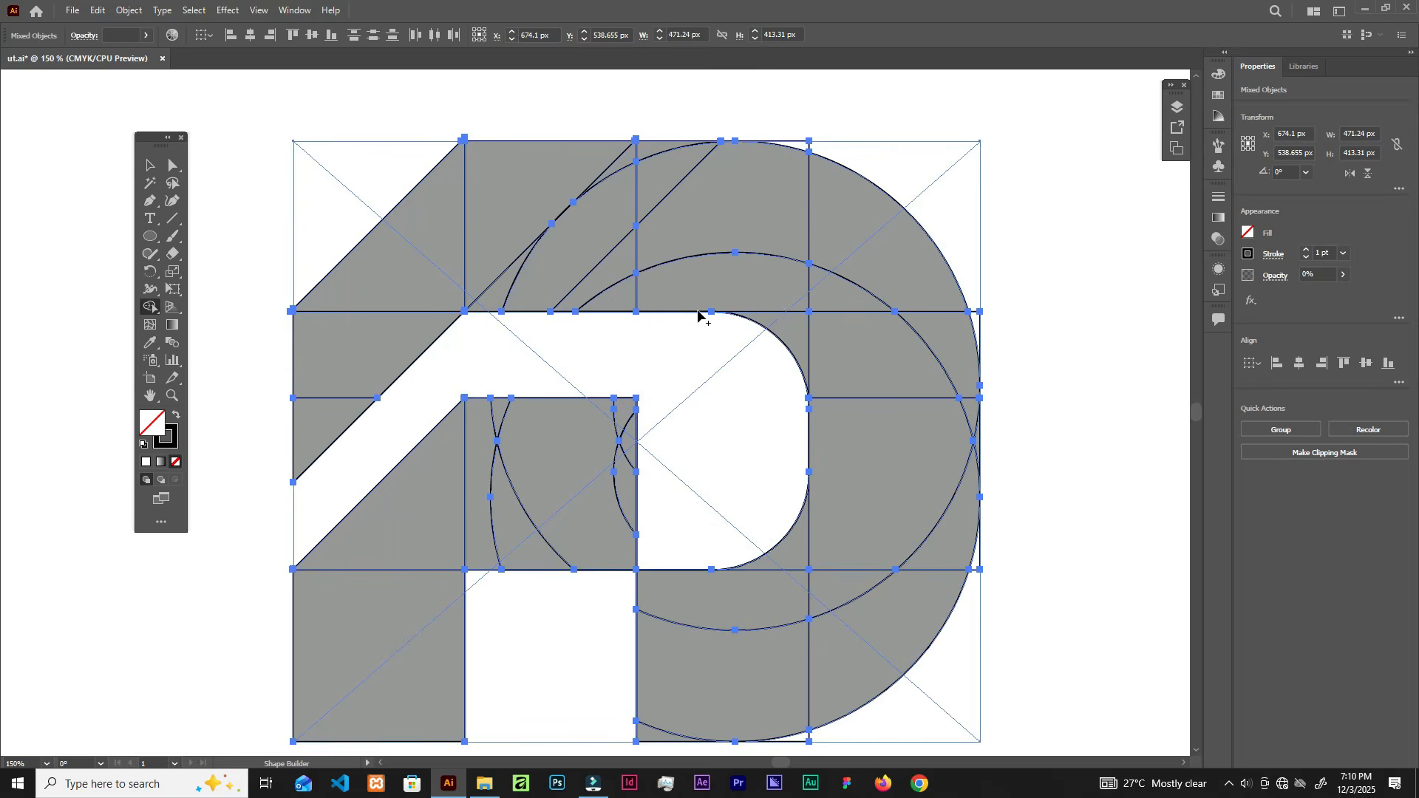
{"action": "scroll", "coordinate": [698, 313], "scroll_direction": "down", "scroll_amount": 1}
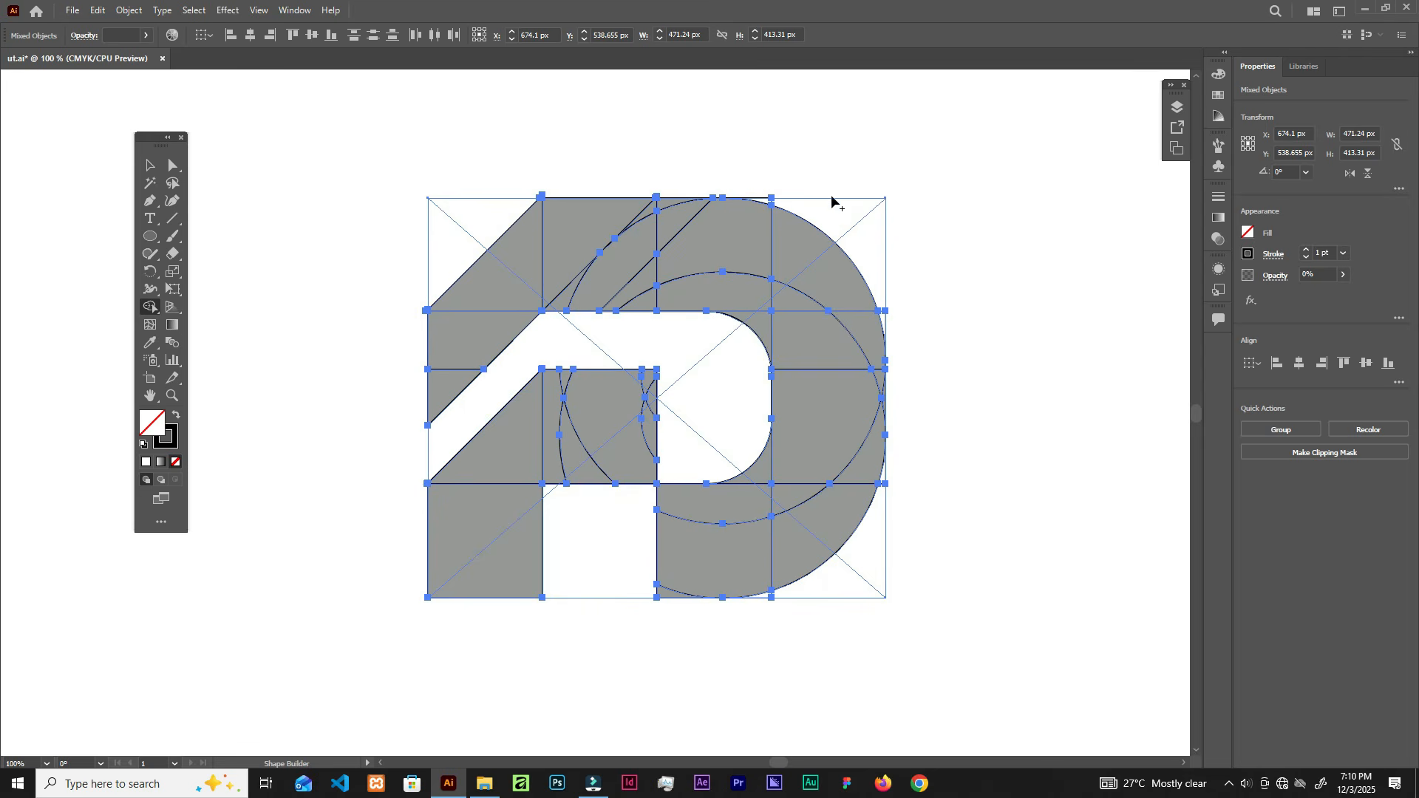
Step: Select the faded v1.png reference image and bring up the Object menu
{"action": "key", "text": "v"}
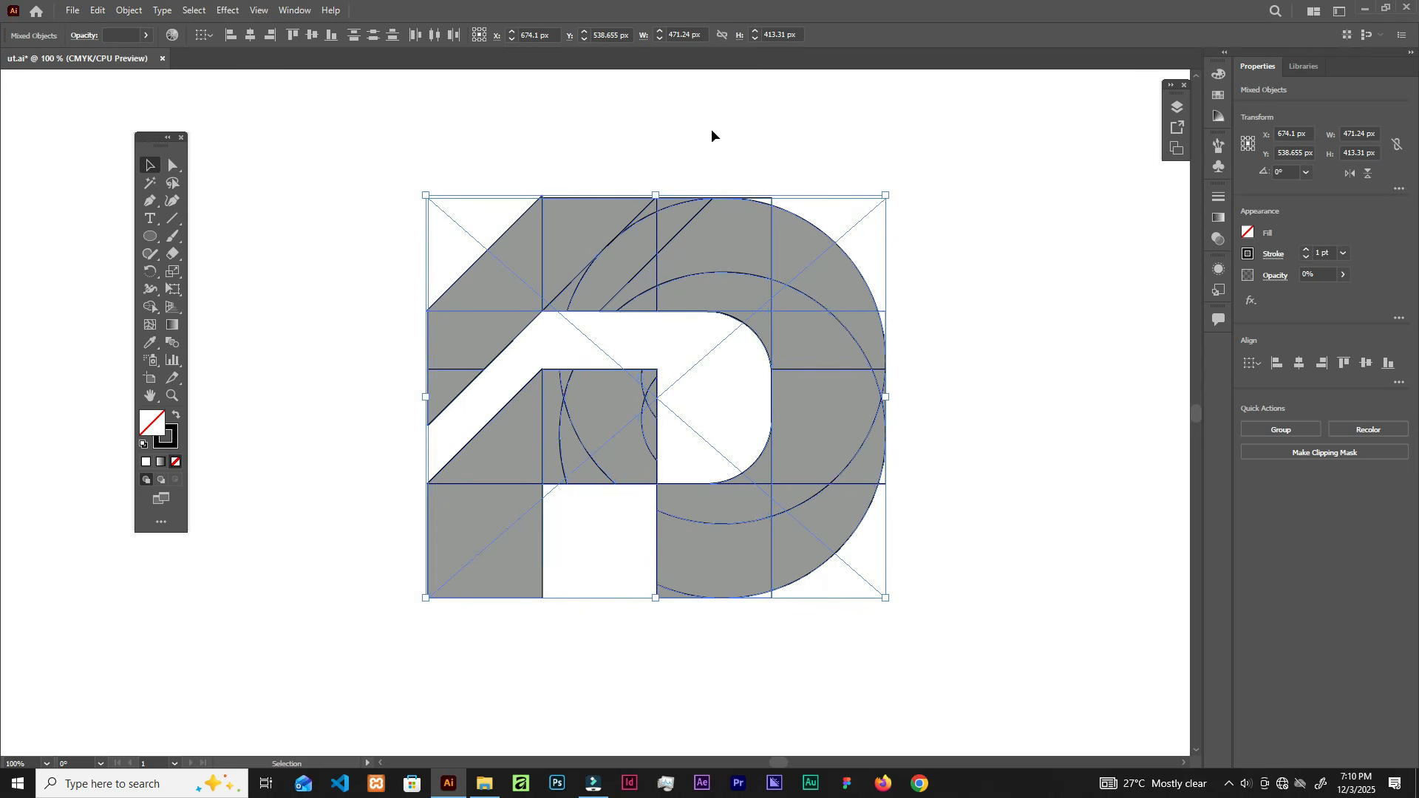
{"action": "left_click", "coordinate": [791, 149]}
{"action": "left_click", "coordinate": [874, 210]}
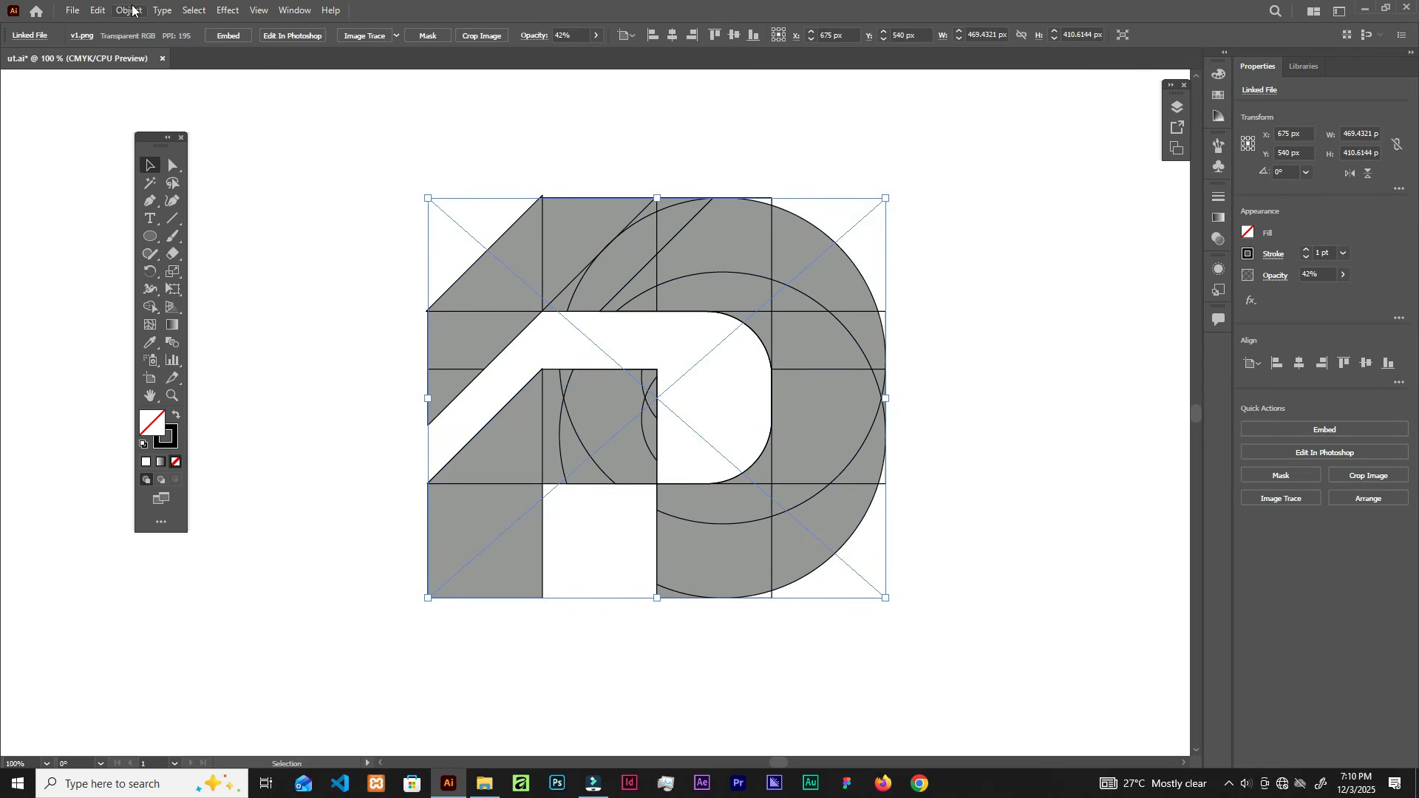
{"action": "left_click", "coordinate": [129, 10]}
Step: Lock the v1.png reference image with Object > Lock > Selection
{"action": "left_click", "coordinate": [161, 116]}
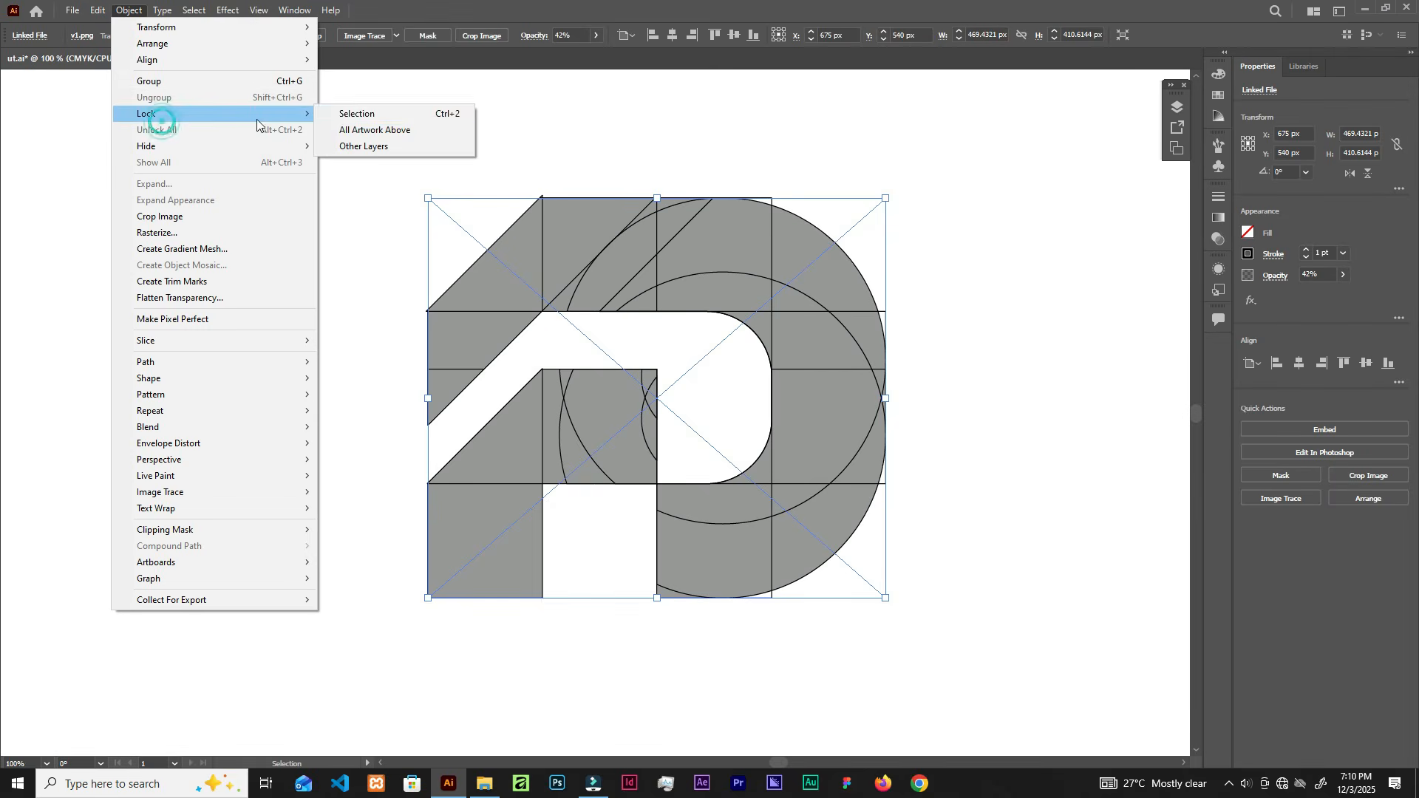
{"action": "left_click", "coordinate": [347, 114]}
{"action": "left_click_drag", "start_coordinate": [618, 179], "coordinate": [629, 215]}
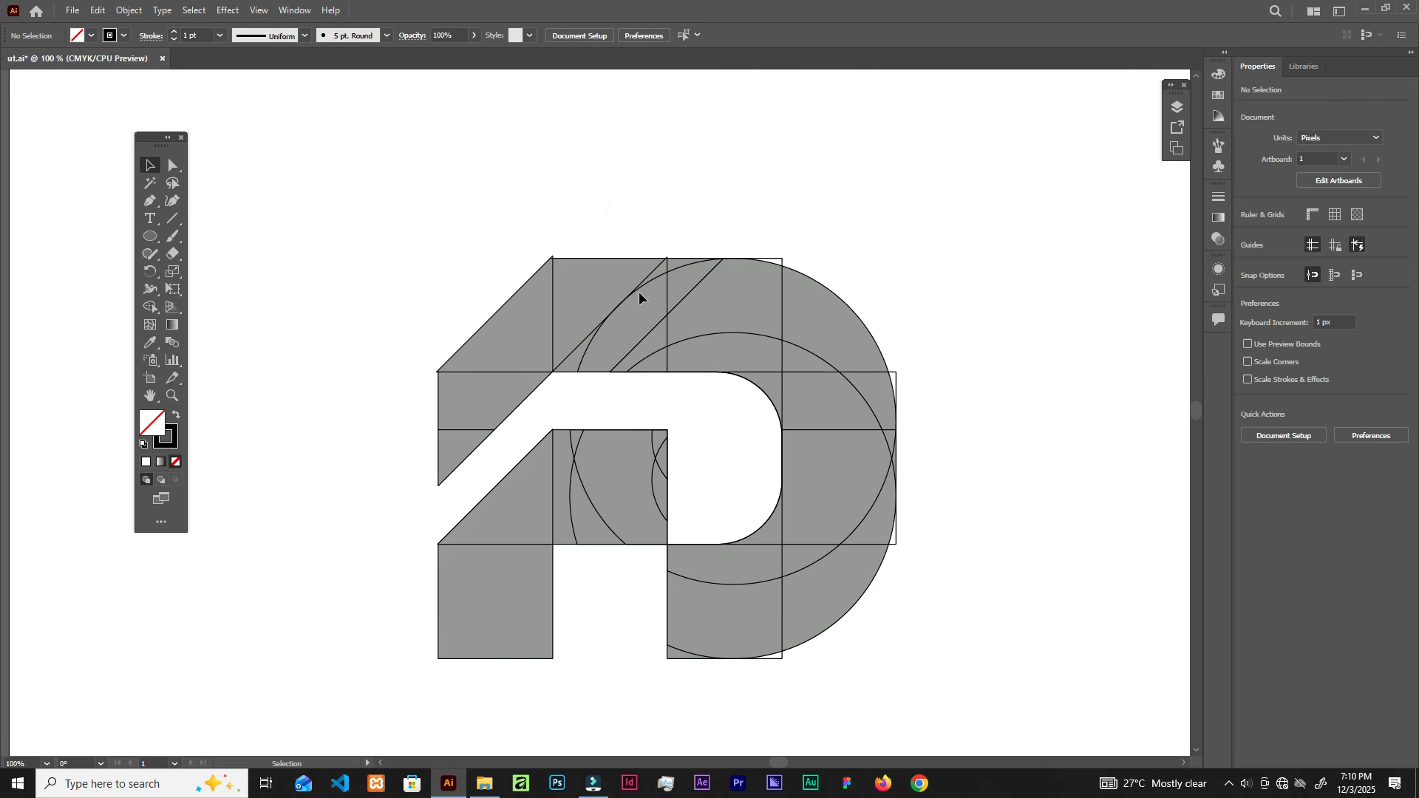
Step: Marquee-select all the logo's construction shapes for shape building
{"action": "left_click_drag", "start_coordinate": [366, 190], "coordinate": [929, 675]}
{"action": "left_click", "coordinate": [930, 676]}
{"action": "left_click_drag", "start_coordinate": [341, 212], "coordinate": [984, 692]}
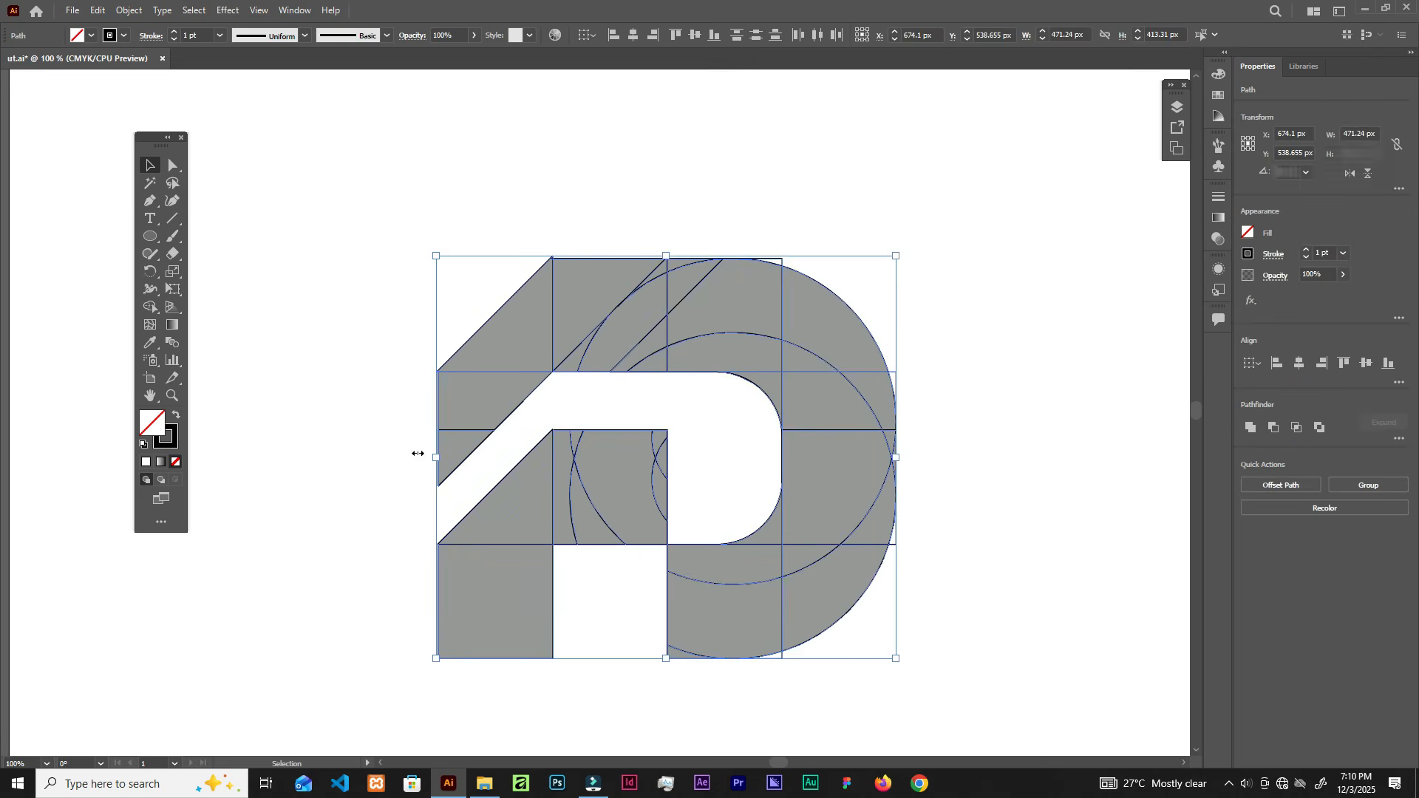
{"action": "left_click", "coordinate": [150, 307]}
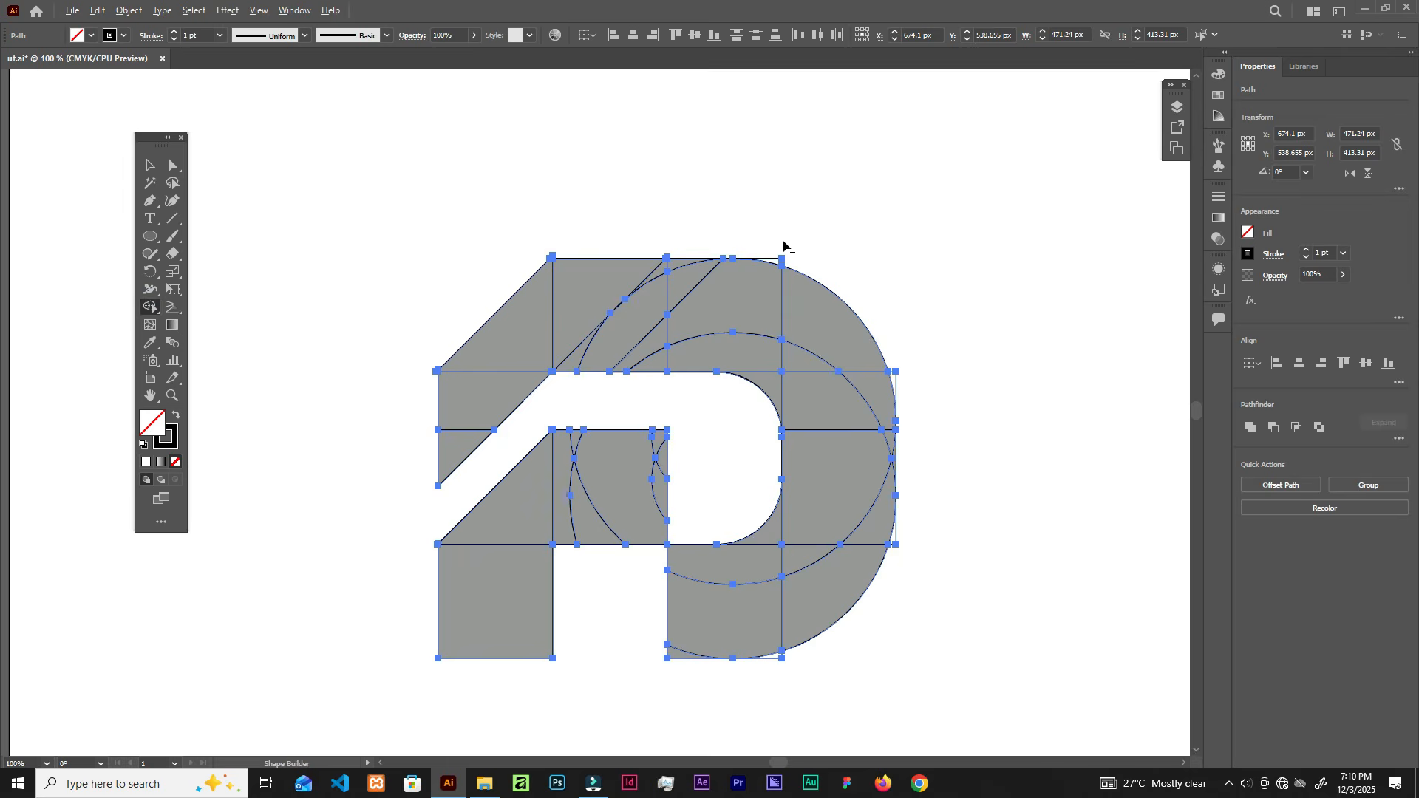
Step: Trim the stray slivers at the right corner, above the top edge and at the apex
{"action": "scroll", "coordinate": [785, 264], "scroll_direction": "up", "scroll_amount": 4}
{"action": "left_click_drag", "start_coordinate": [688, 287], "coordinate": [787, 342]}
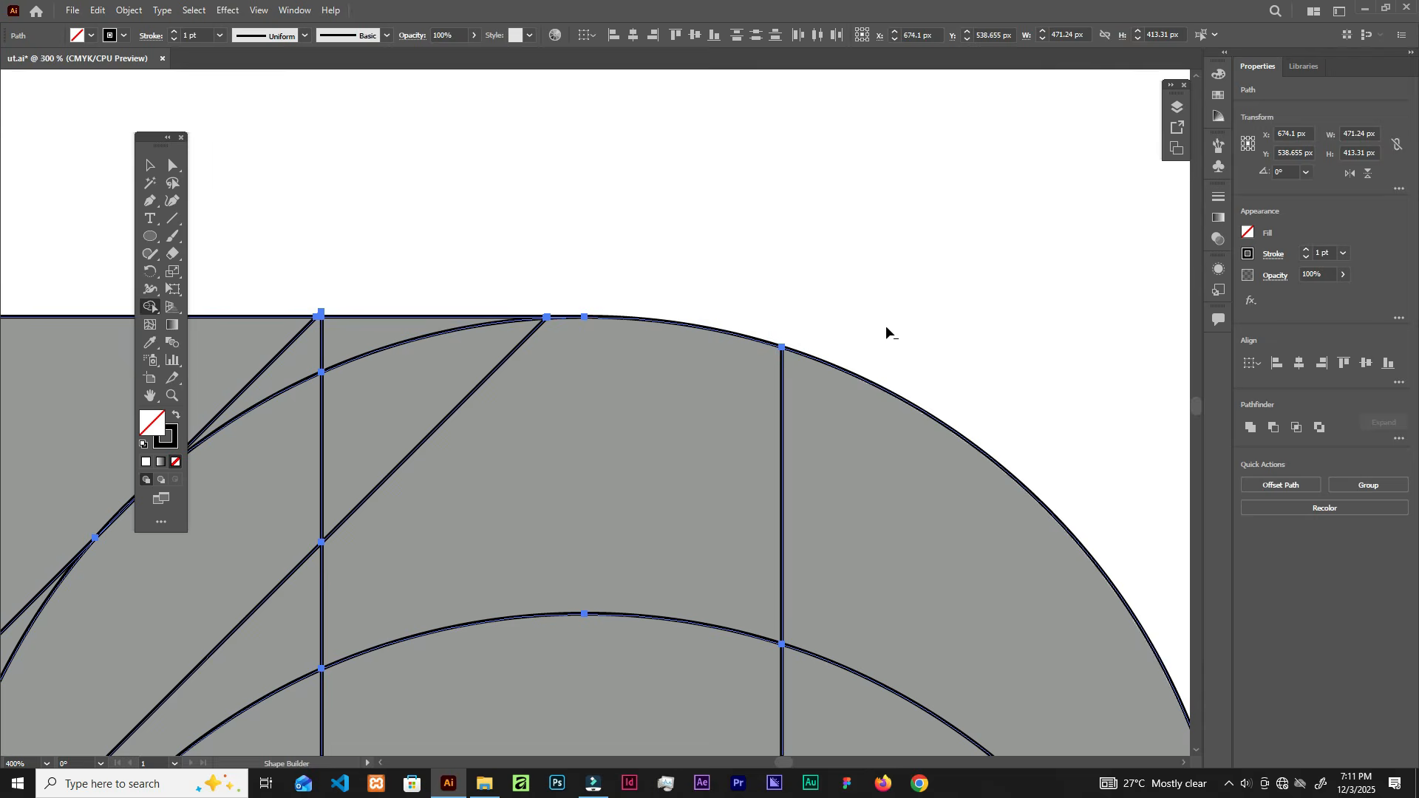
{"action": "scroll", "coordinate": [668, 301], "scroll_direction": "down", "scroll_amount": 3}
{"action": "scroll", "coordinate": [671, 316], "scroll_direction": "up", "scroll_amount": 6}
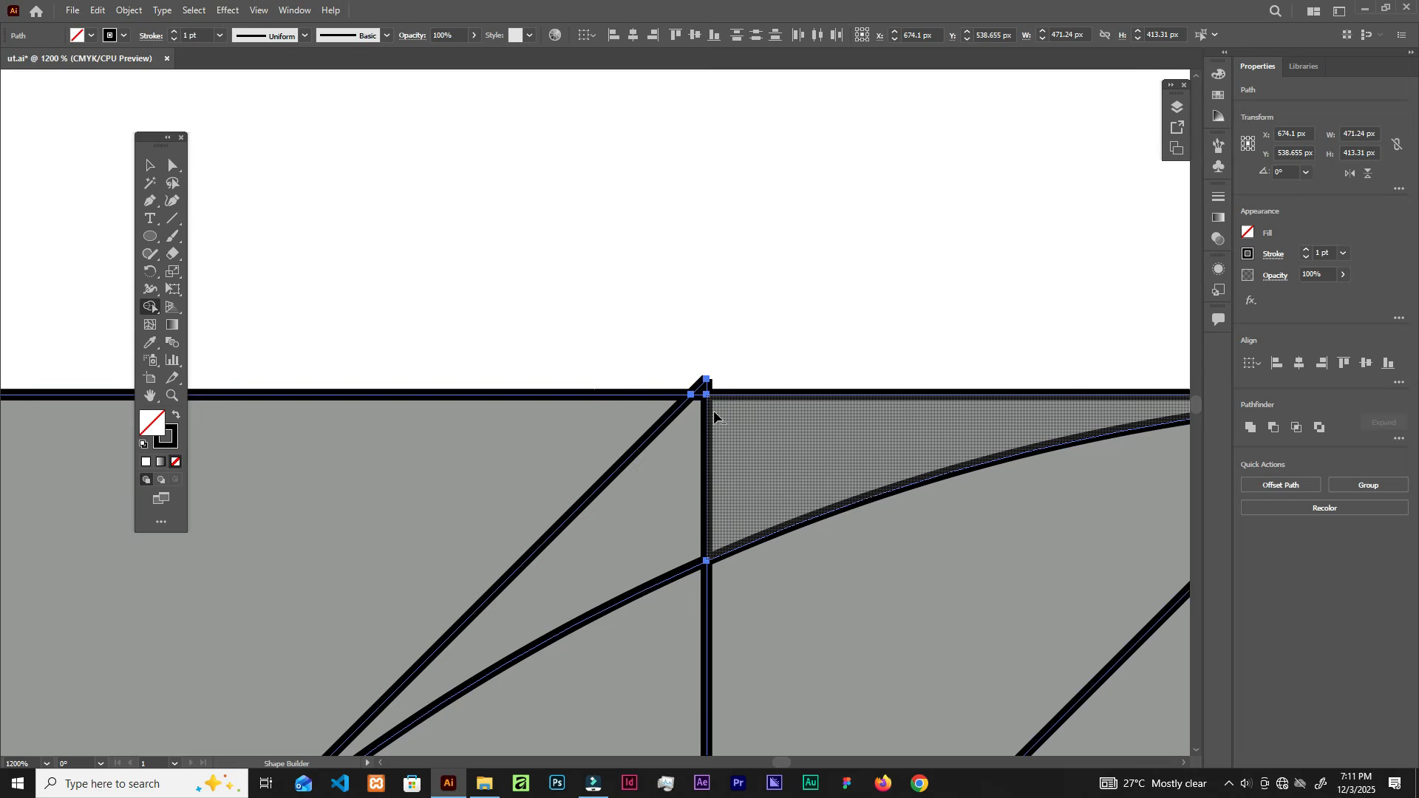
{"action": "scroll", "coordinate": [676, 383], "scroll_direction": "up", "scroll_amount": 2}
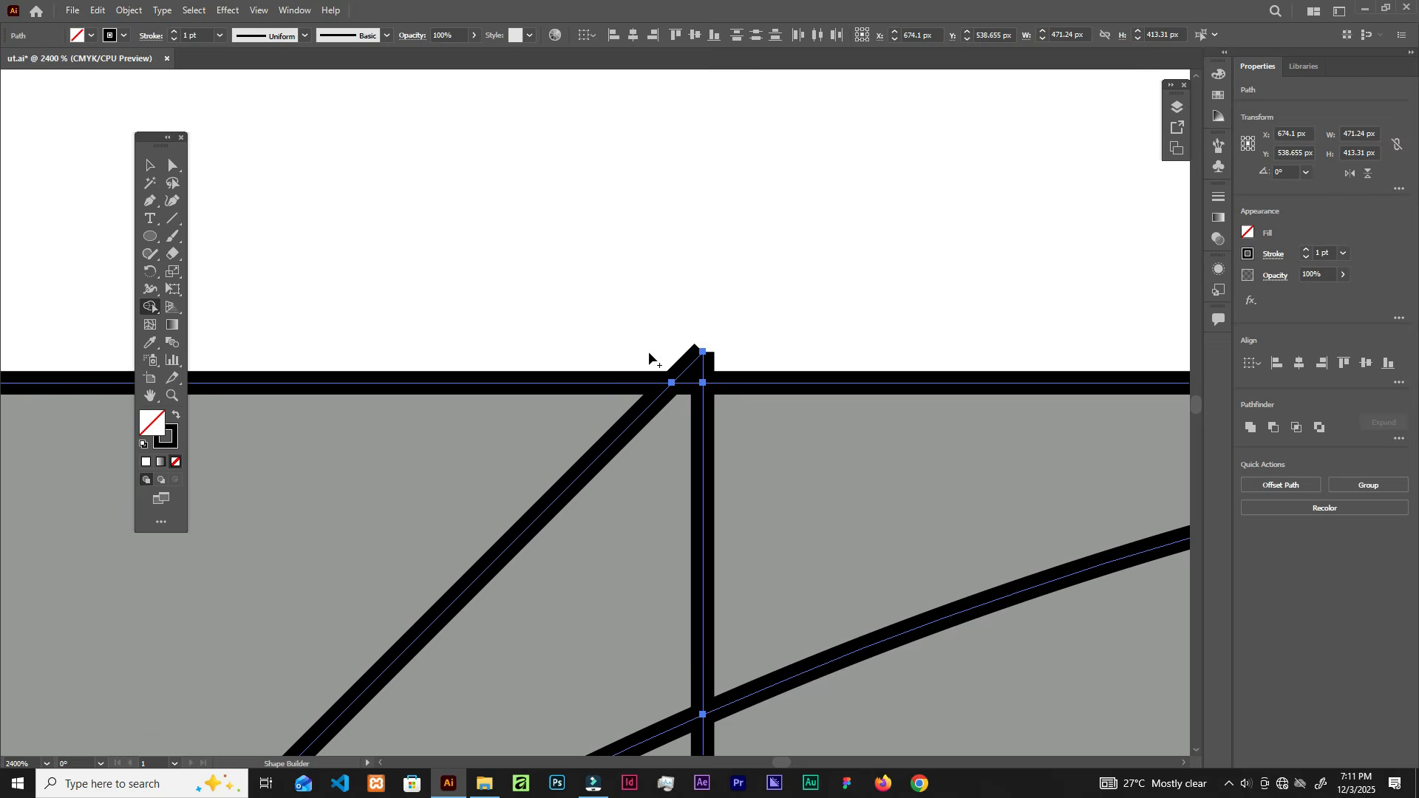
{"action": "left_click_drag", "start_coordinate": [648, 357], "coordinate": [738, 375]}
{"action": "scroll", "coordinate": [739, 378], "scroll_direction": "down", "scroll_amount": 3}
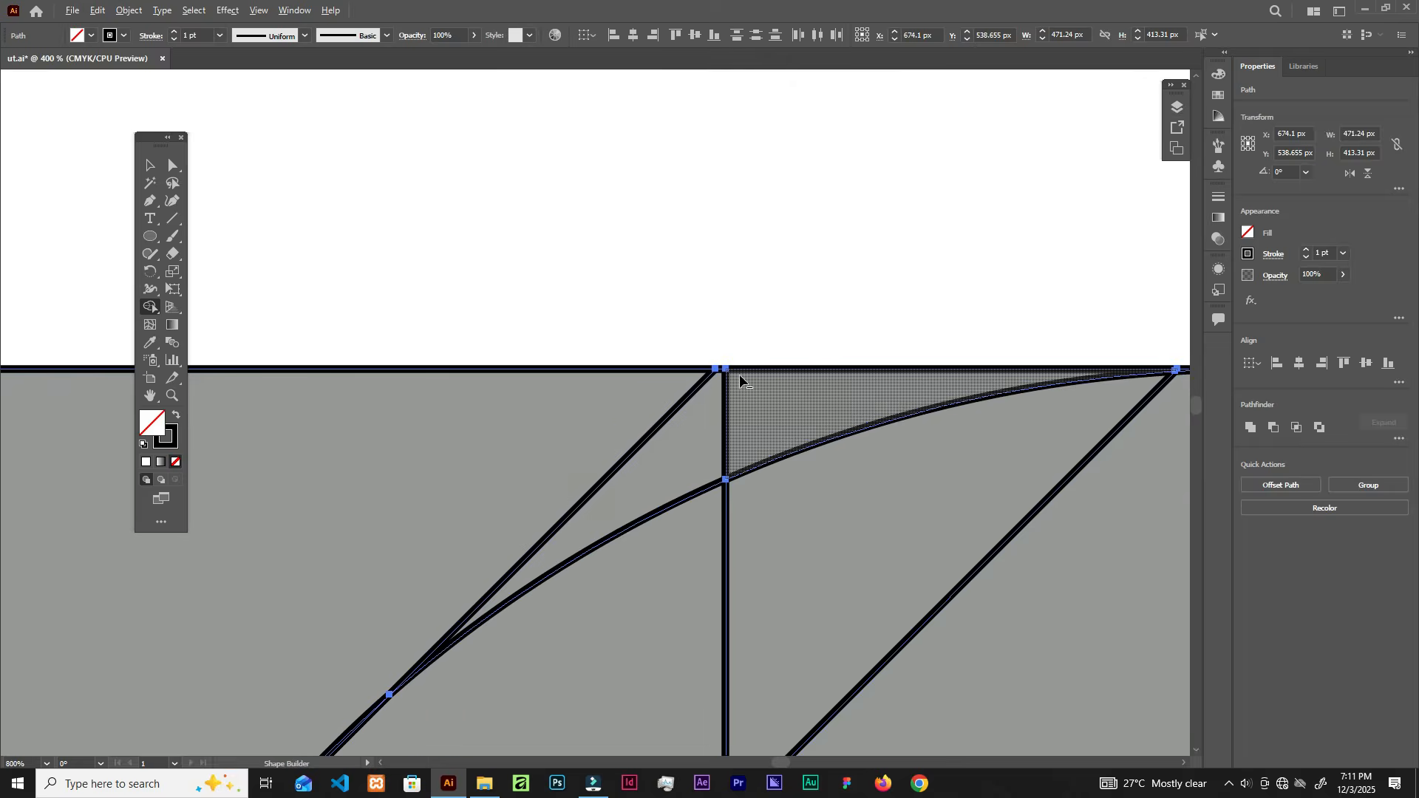
{"action": "scroll", "coordinate": [739, 378], "scroll_direction": "down", "scroll_amount": 4}
{"action": "scroll", "coordinate": [482, 344], "scroll_direction": "up", "scroll_amount": 5}
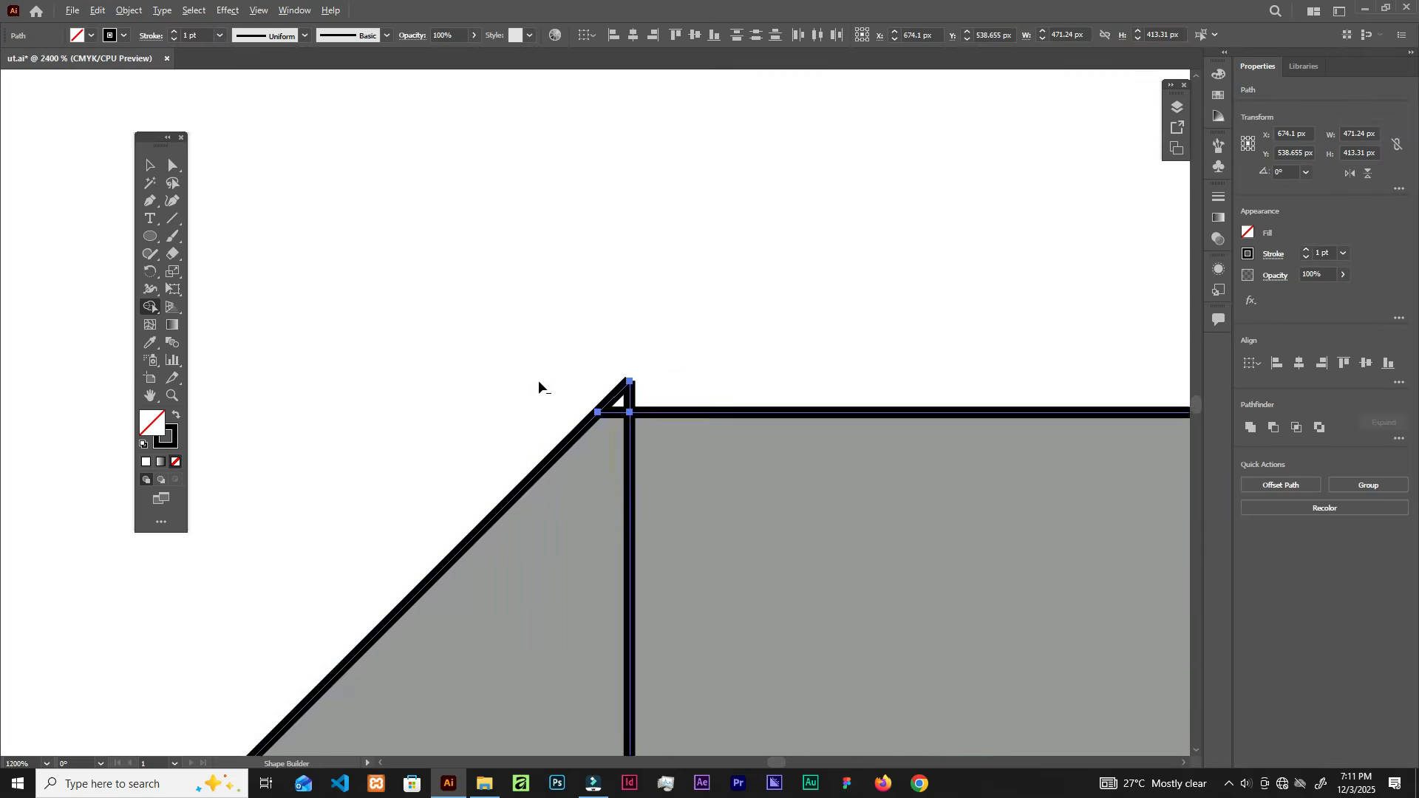
{"action": "scroll", "coordinate": [538, 380], "scroll_direction": "up", "scroll_amount": 2}
{"action": "left_click_drag", "start_coordinate": [691, 406], "coordinate": [797, 422]}
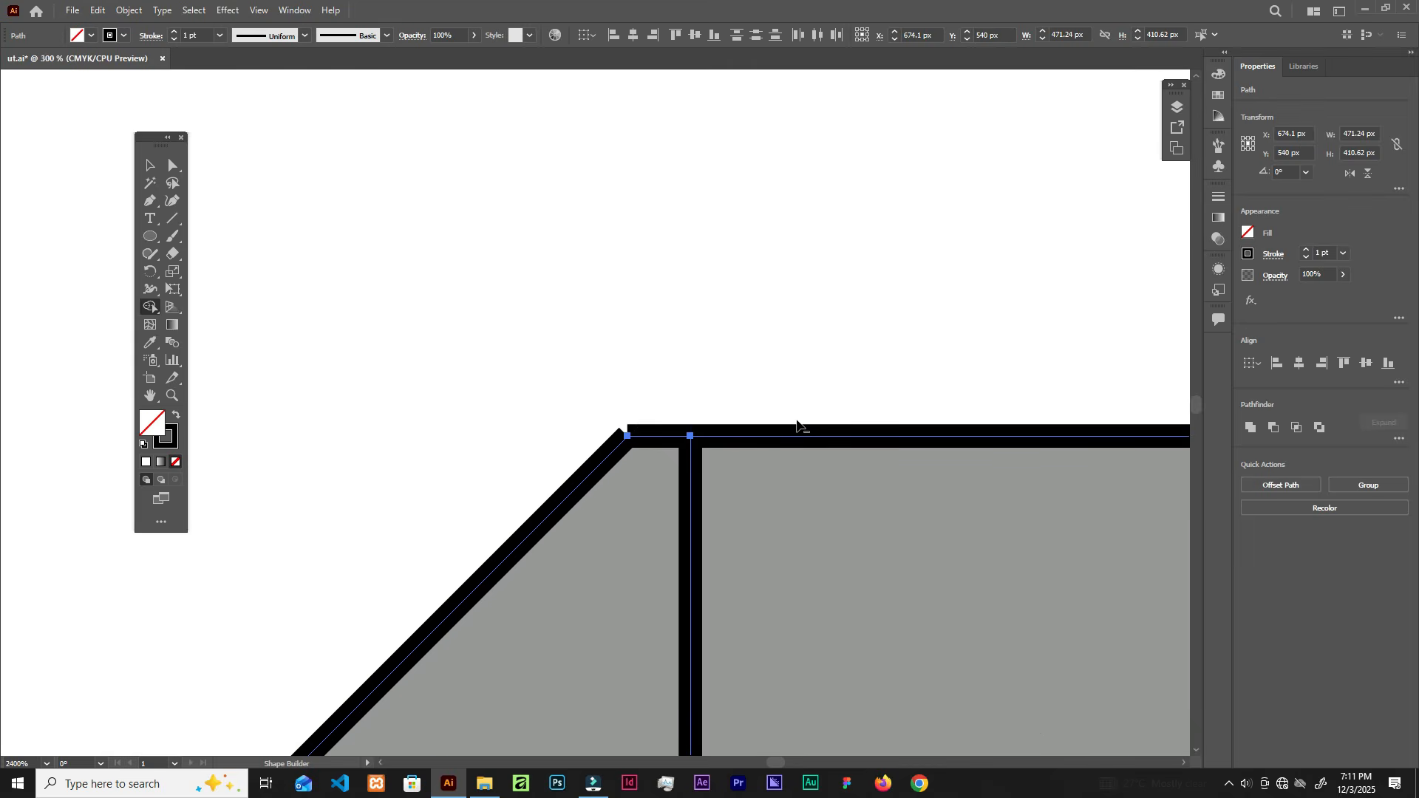
Step: Delete the small corner triangle at the diagonal's end and bring the whole letter back into view
{"action": "scroll", "coordinate": [797, 423], "scroll_direction": "down", "scroll_amount": 10}
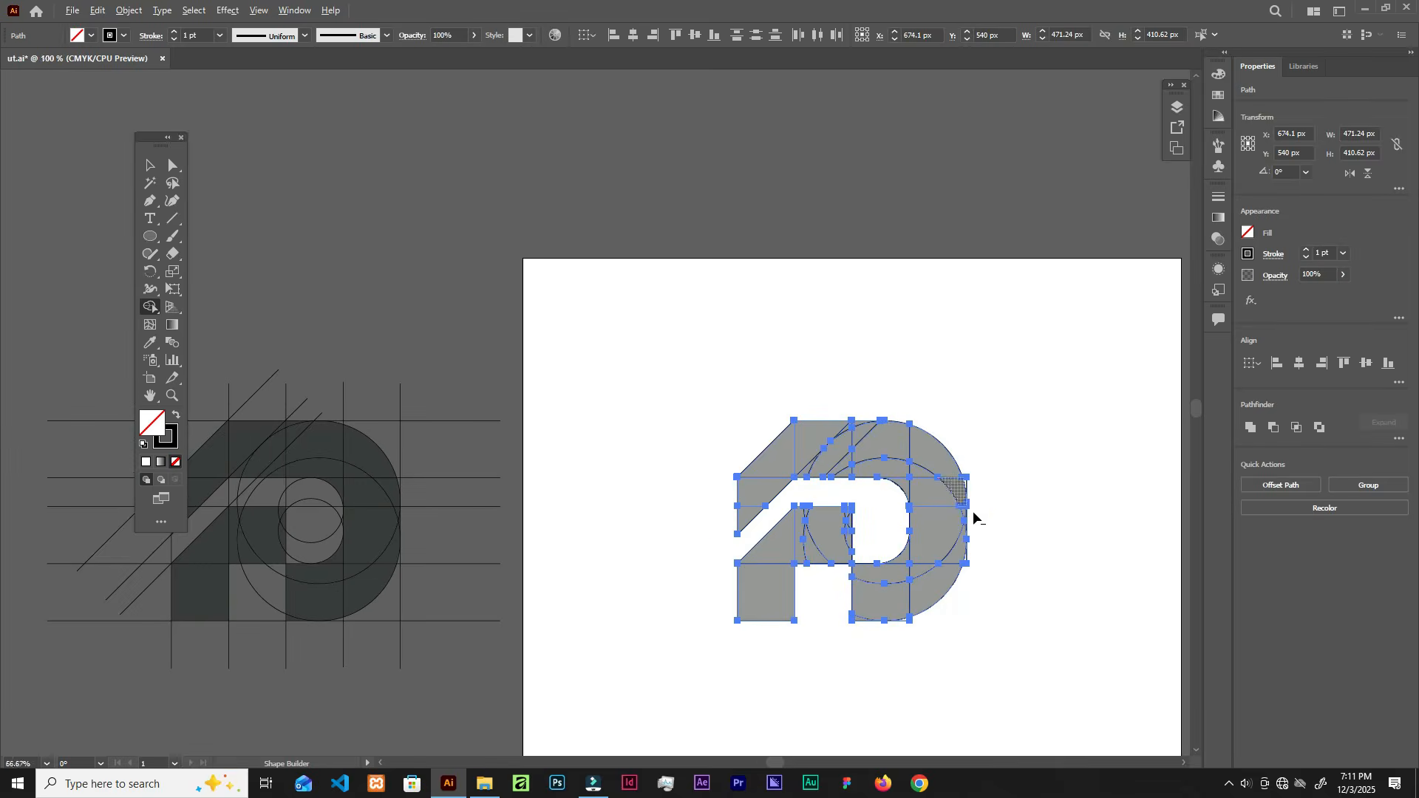
{"action": "scroll", "coordinate": [974, 518], "scroll_direction": "up", "scroll_amount": 5}
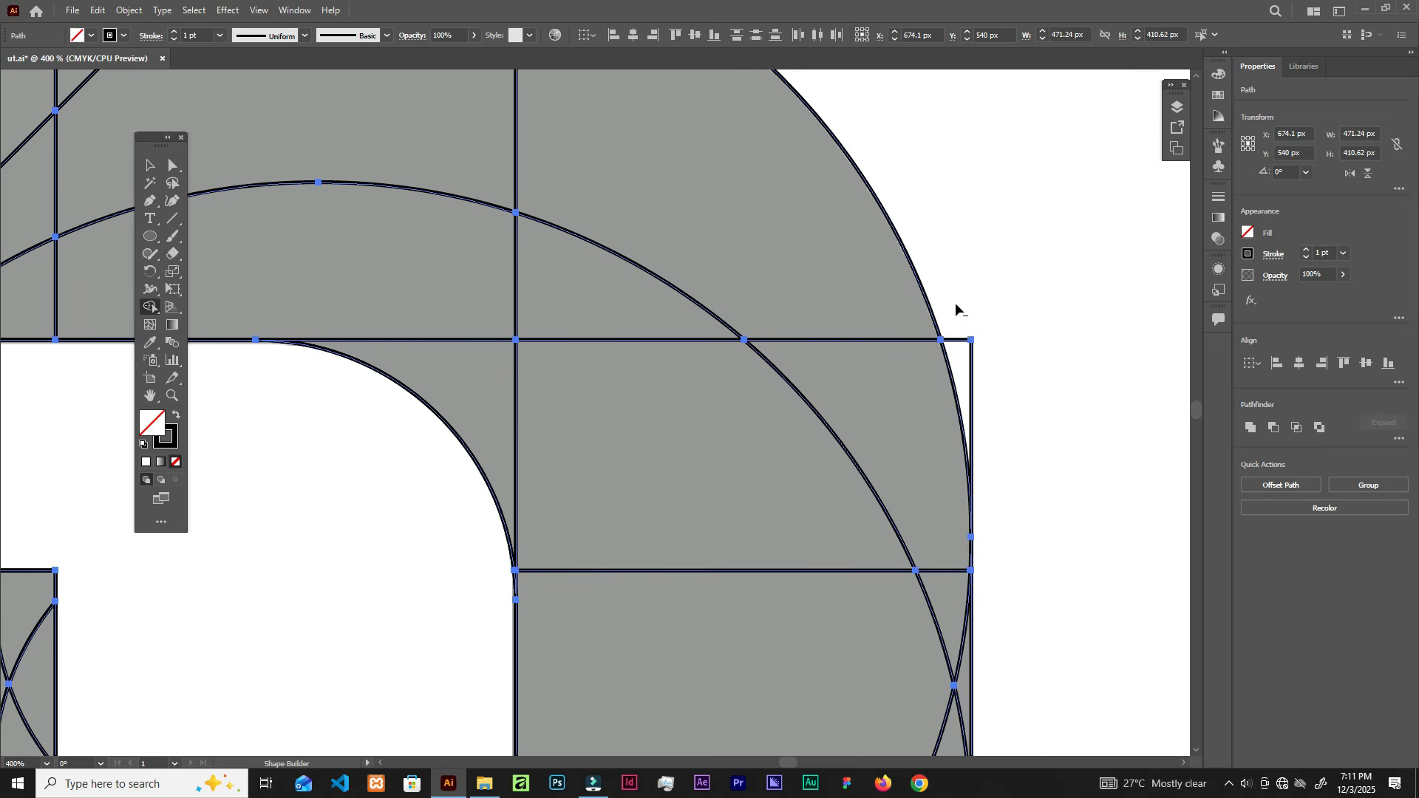
{"action": "scroll", "coordinate": [1001, 493], "scroll_direction": "down", "scroll_amount": 5}
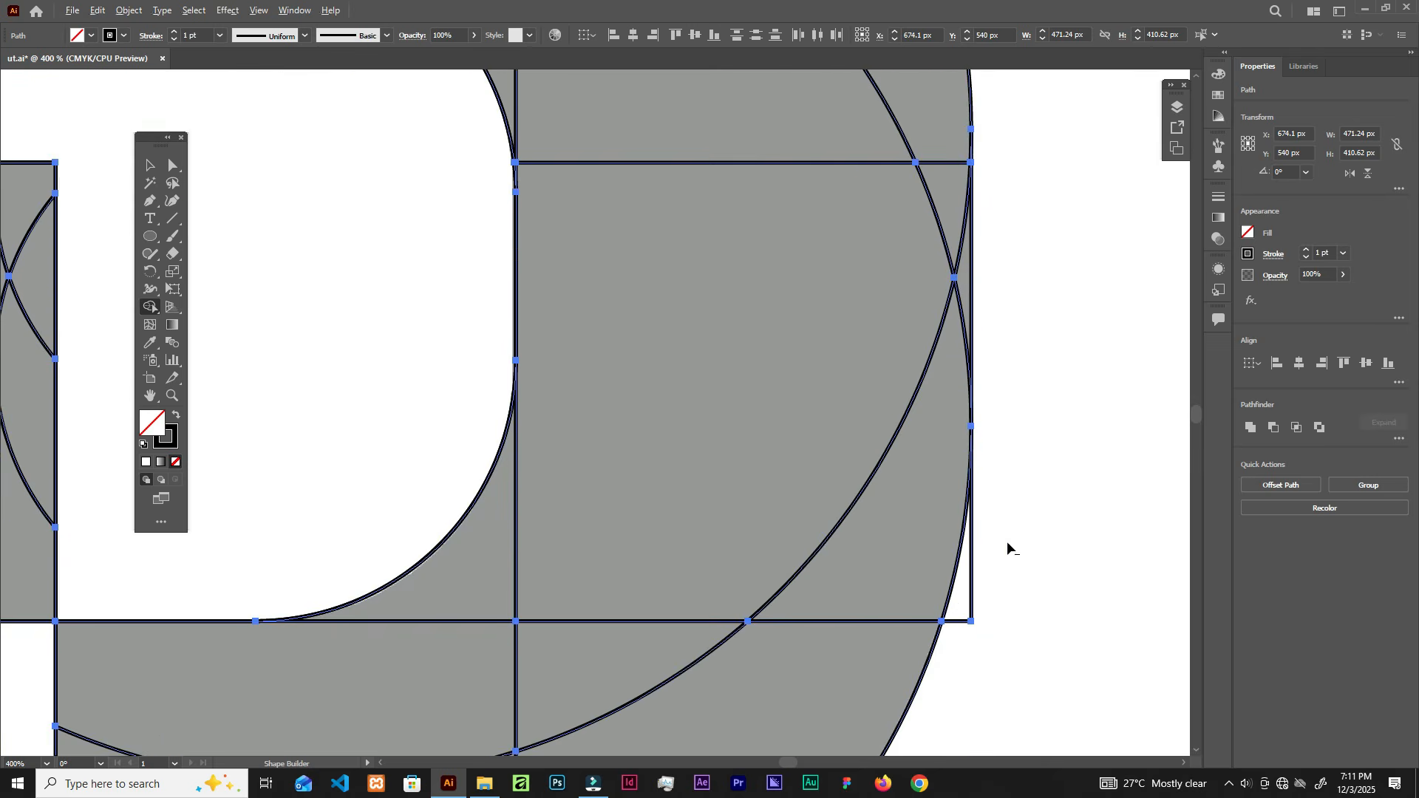
{"action": "scroll", "coordinate": [946, 596], "scroll_direction": "down", "scroll_amount": 1}
{"action": "scroll", "coordinate": [909, 618], "scroll_direction": "down", "scroll_amount": 6}
{"action": "scroll", "coordinate": [884, 671], "scroll_direction": "up", "scroll_amount": 4}
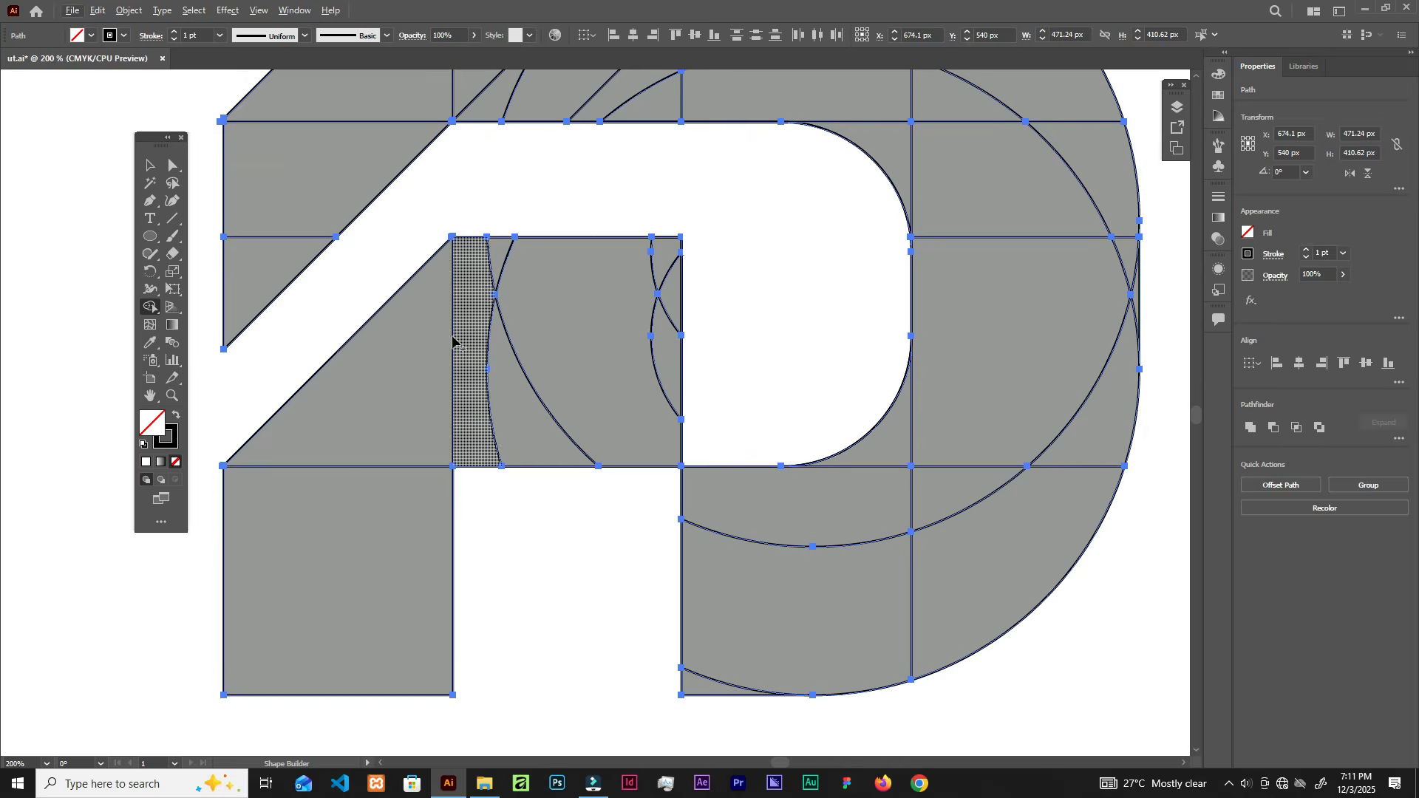
{"action": "scroll", "coordinate": [235, 460], "scroll_direction": "up", "scroll_amount": 4}
{"action": "scroll", "coordinate": [241, 502], "scroll_direction": "down", "scroll_amount": 4}
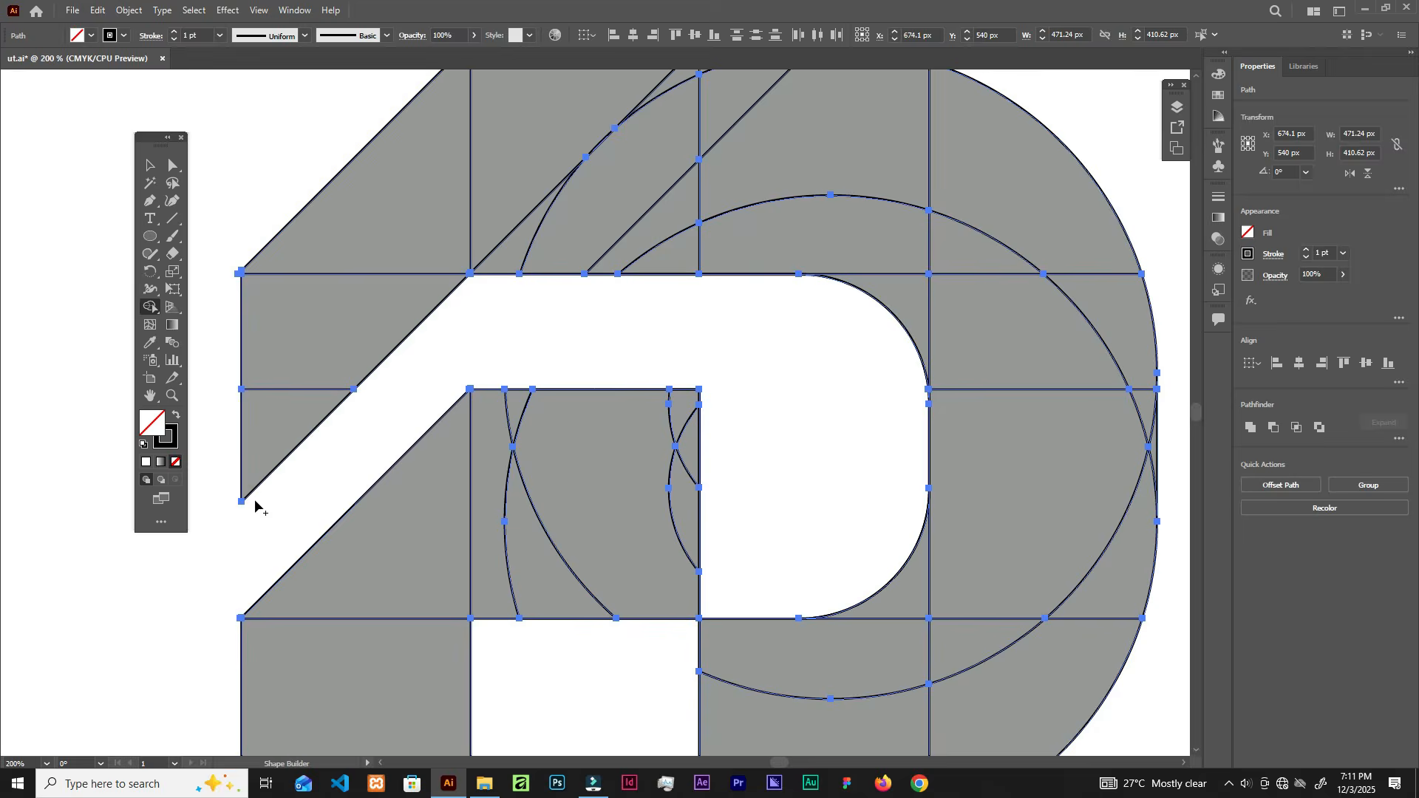
{"action": "scroll", "coordinate": [233, 619], "scroll_direction": "up", "scroll_amount": 10}
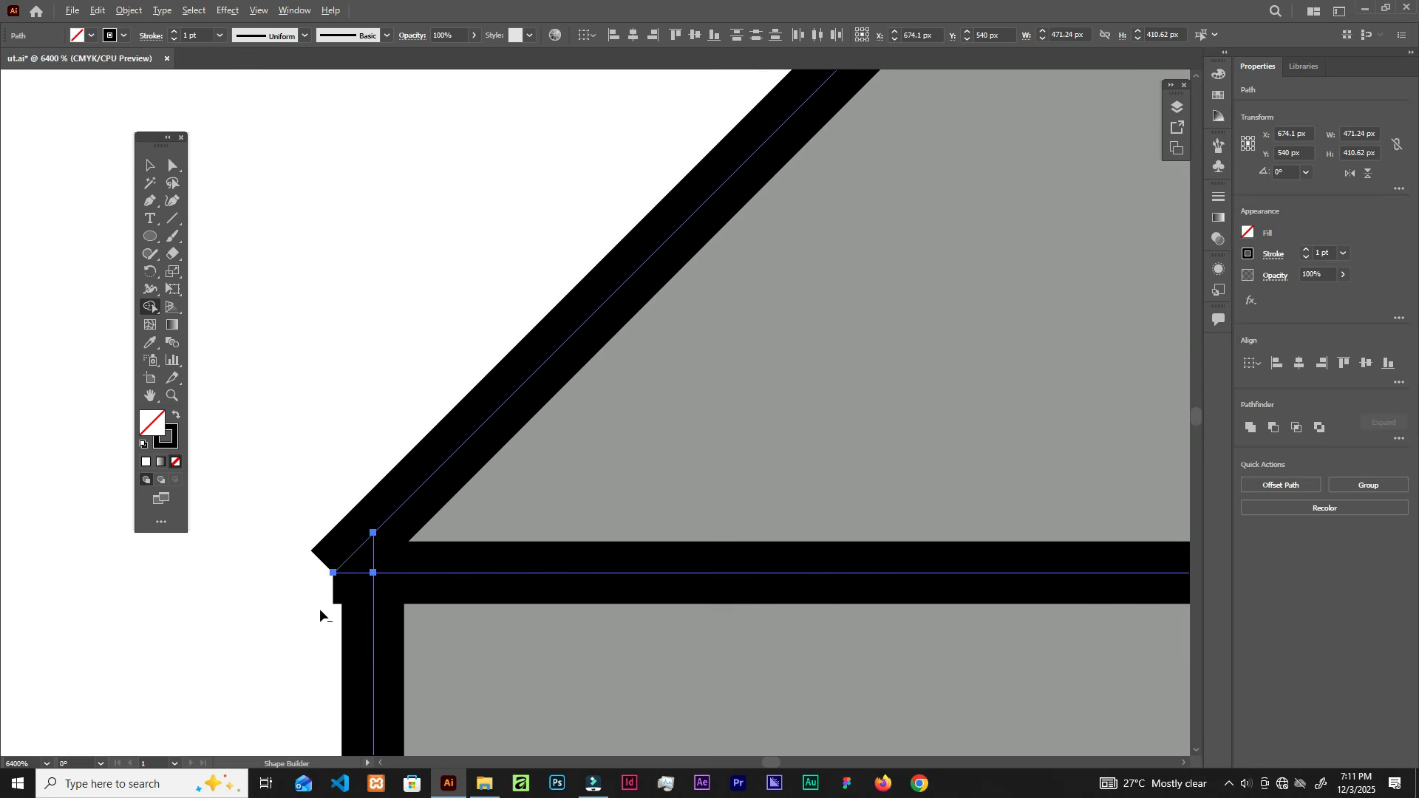
{"action": "mouse_move", "coordinate": [356, 441]}
{"action": "left_mouse_down"}
{"action": "mouse_move", "coordinate": [357, 573]}
{"action": "mouse_move", "coordinate": [333, 657]}
{"action": "left_mouse_up"}
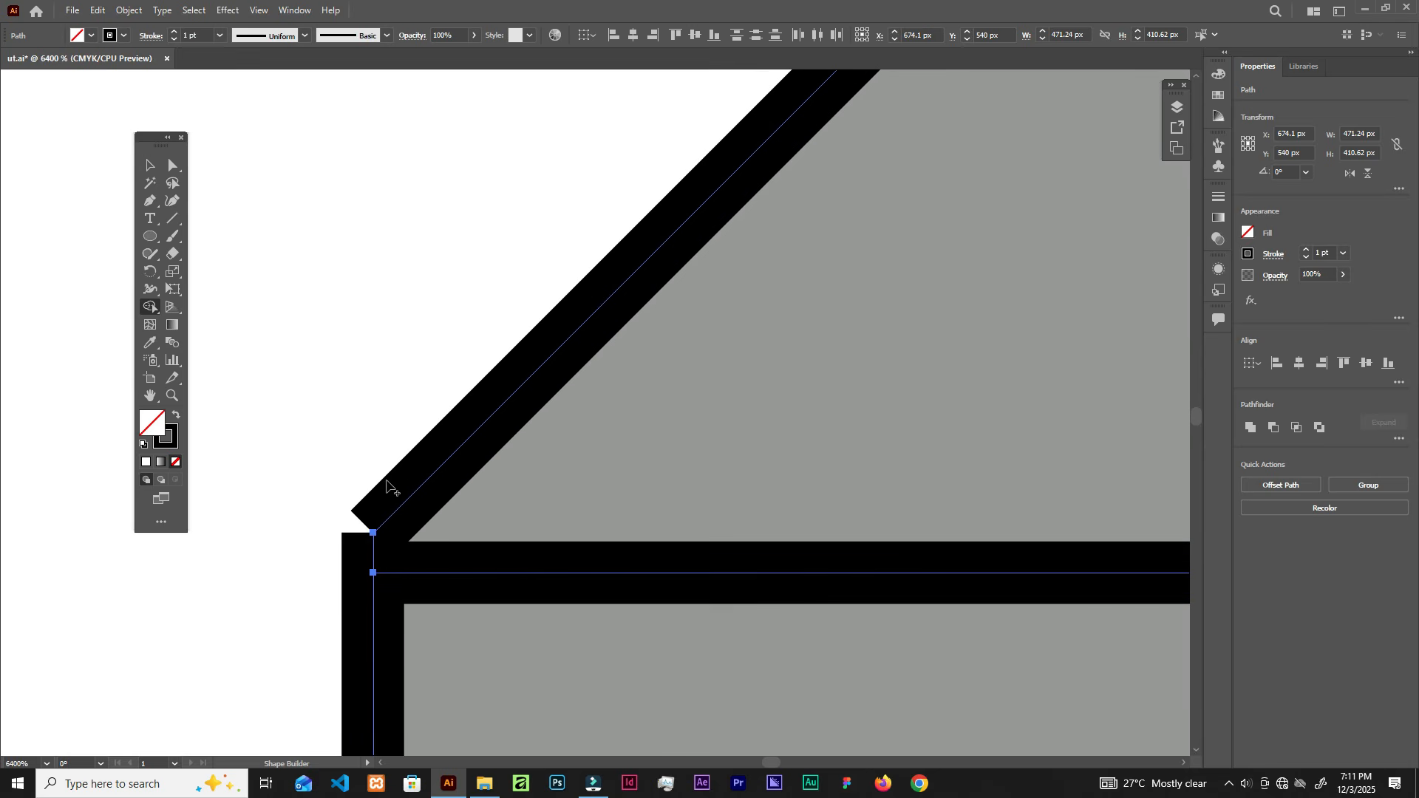
{"action": "scroll", "coordinate": [386, 488], "scroll_direction": "down", "scroll_amount": 6}
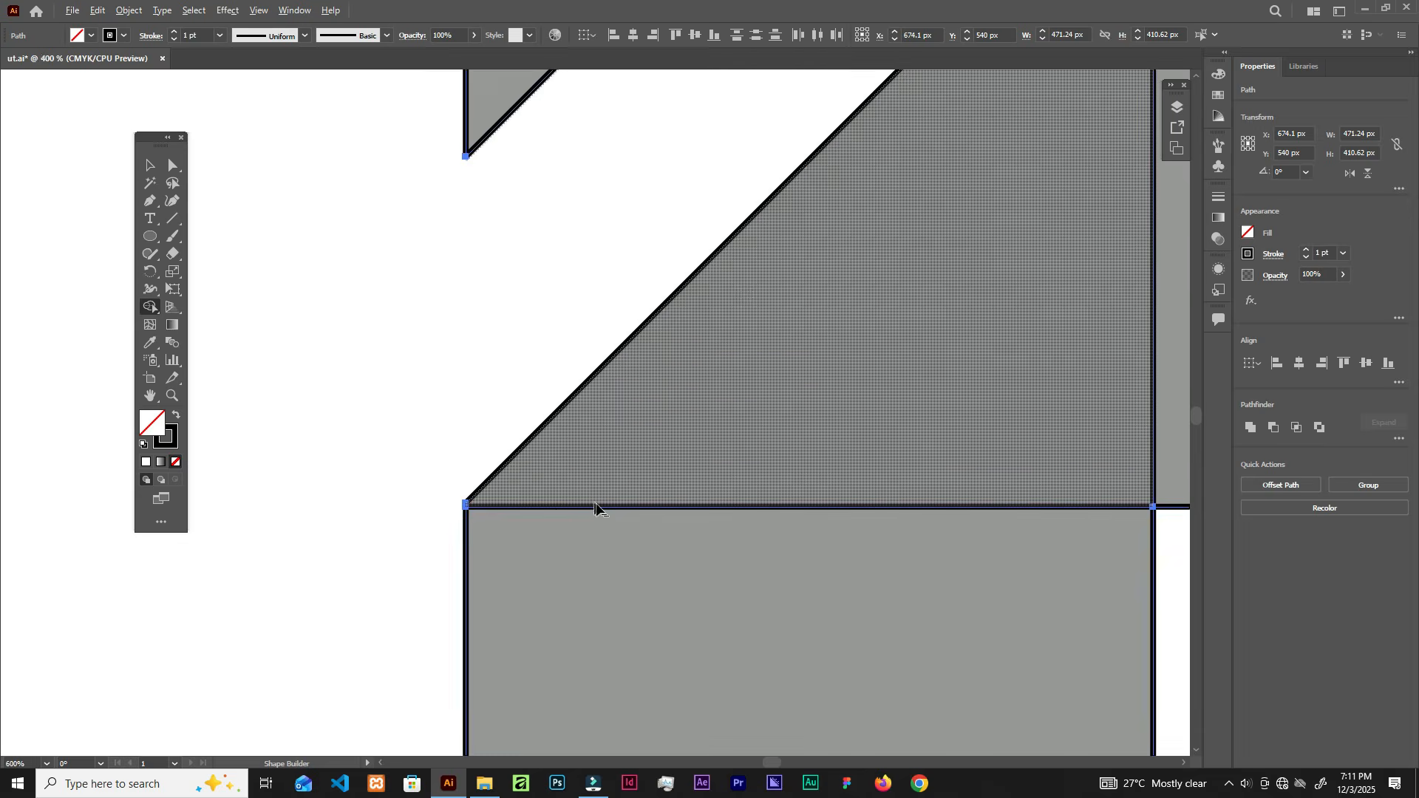
{"action": "scroll", "coordinate": [596, 507], "scroll_direction": "down", "scroll_amount": 3}
{"action": "scroll", "coordinate": [941, 504], "scroll_direction": "down", "scroll_amount": 1}
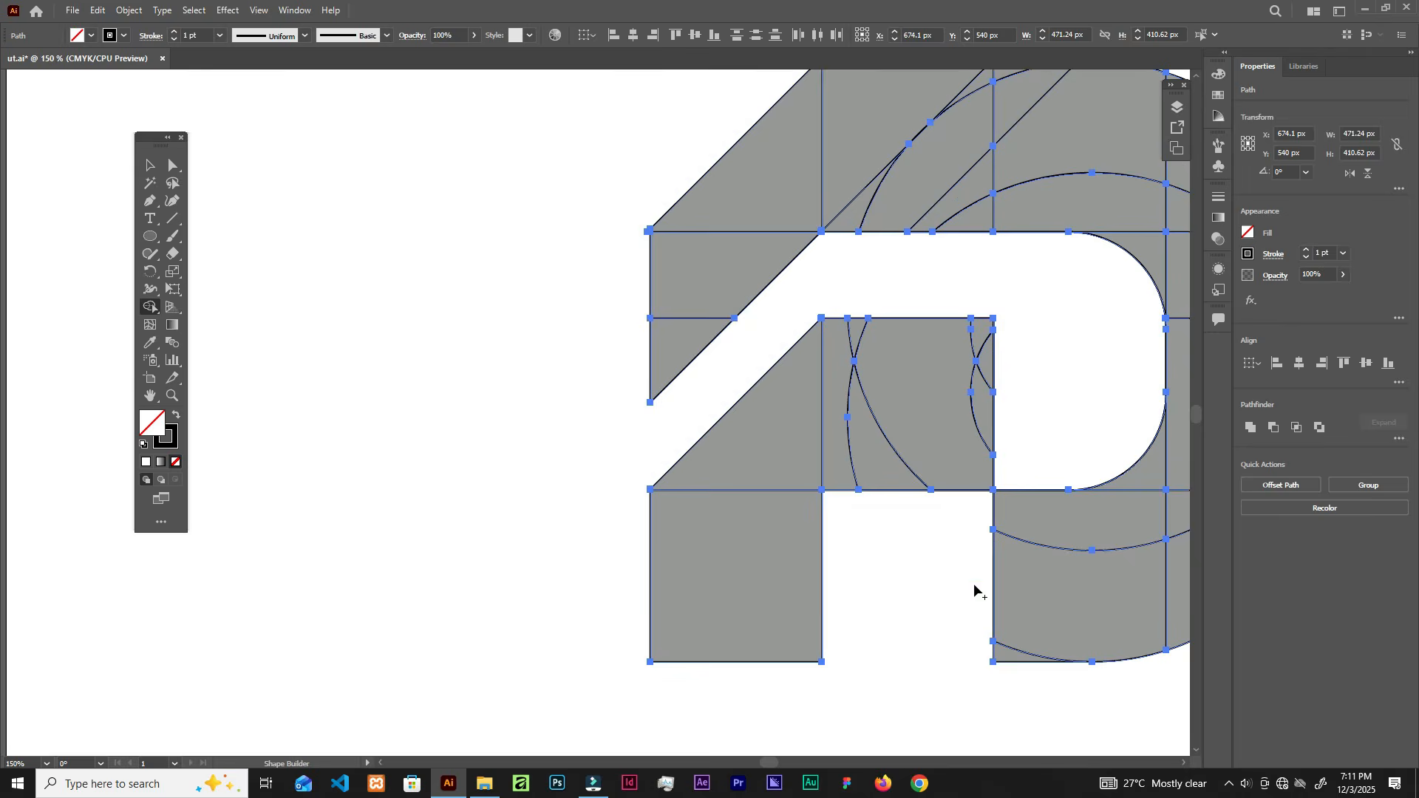
{"action": "left_click_drag", "start_coordinate": [1029, 442], "coordinate": [777, 605]}
{"action": "scroll", "coordinate": [835, 403], "scroll_direction": "up", "scroll_amount": 2}
{"action": "scroll", "coordinate": [831, 440], "scroll_direction": "down", "scroll_amount": 1}
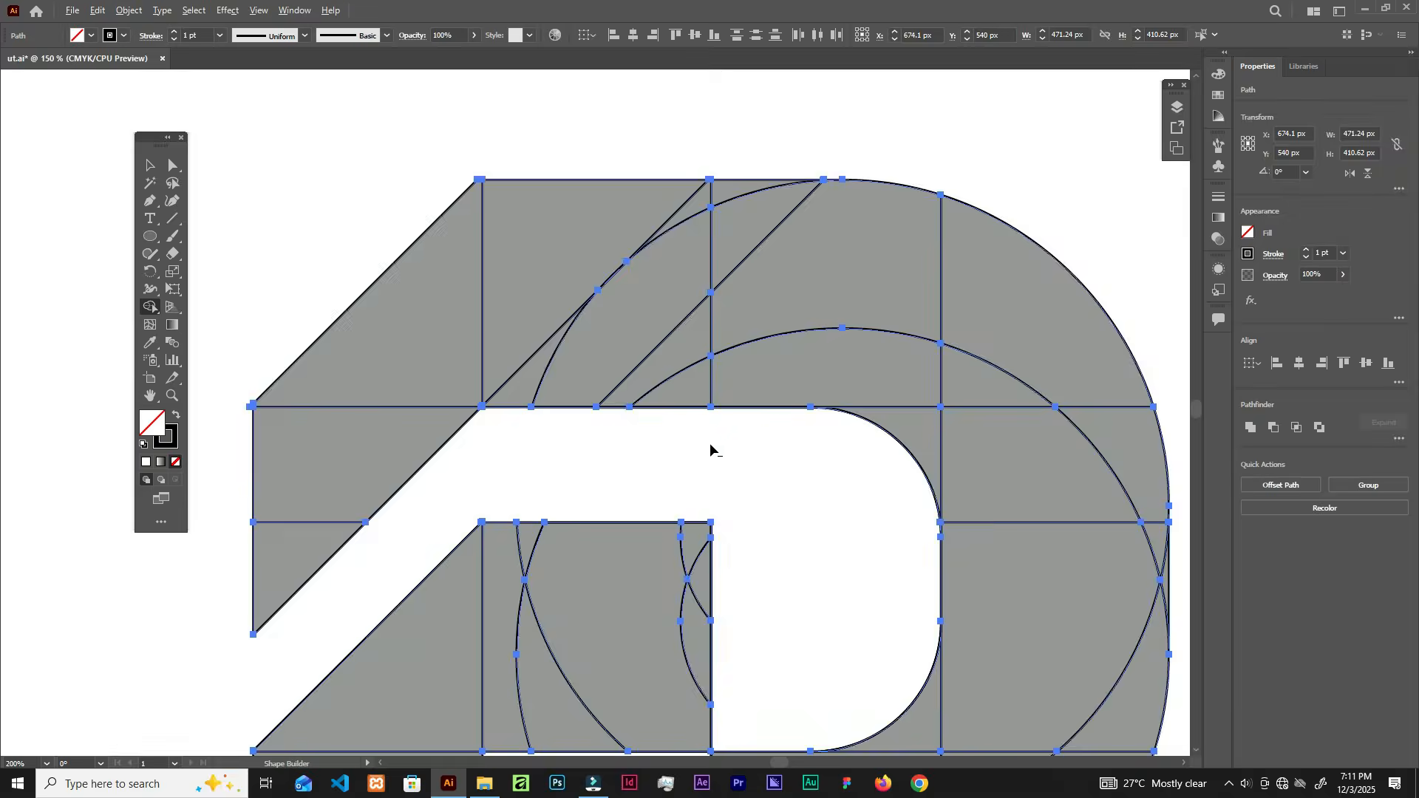
{"action": "scroll", "coordinate": [709, 442], "scroll_direction": "down", "scroll_amount": 3}
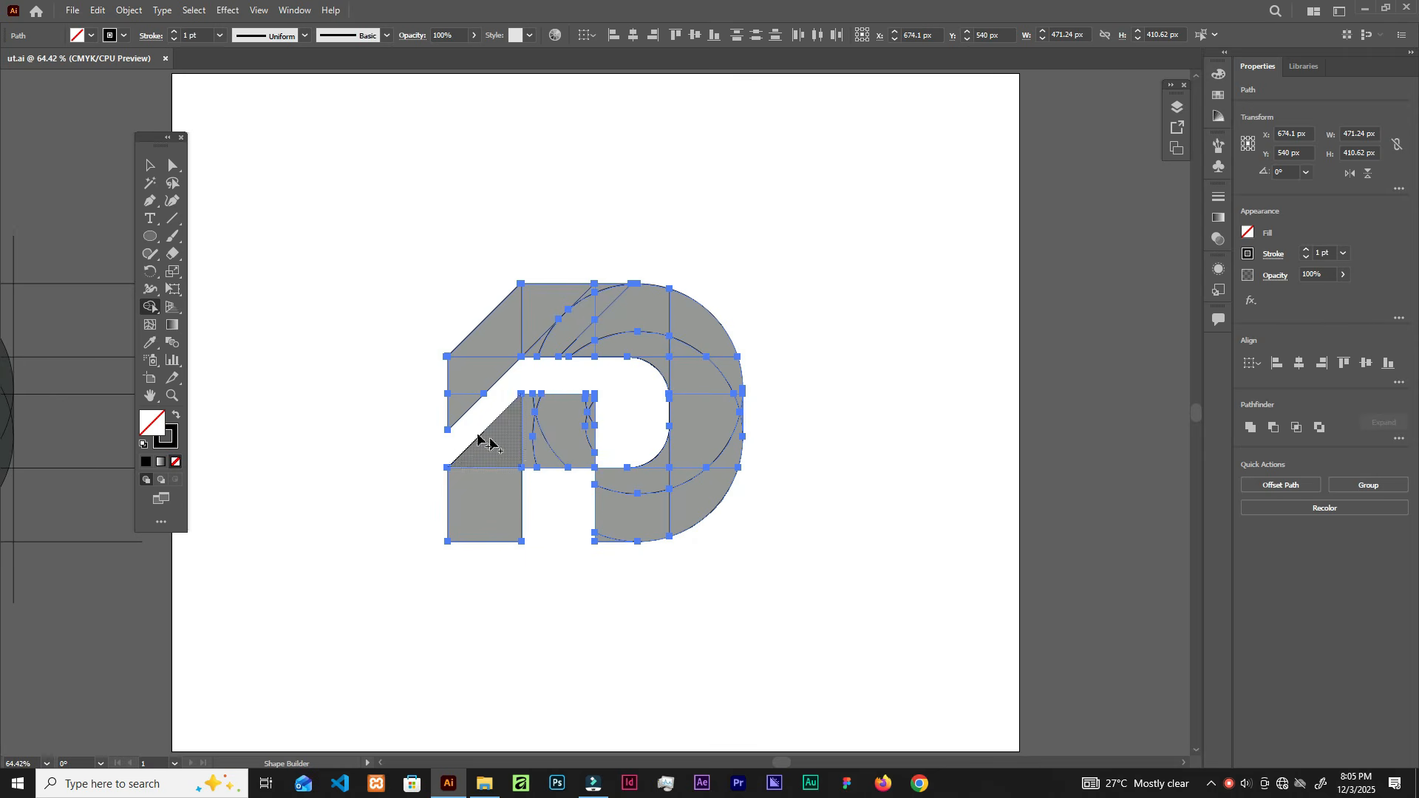
{"action": "scroll", "coordinate": [496, 384], "scroll_direction": "up", "scroll_amount": 3}
{"action": "scroll", "coordinate": [496, 384], "scroll_direction": "down", "scroll_amount": 2}
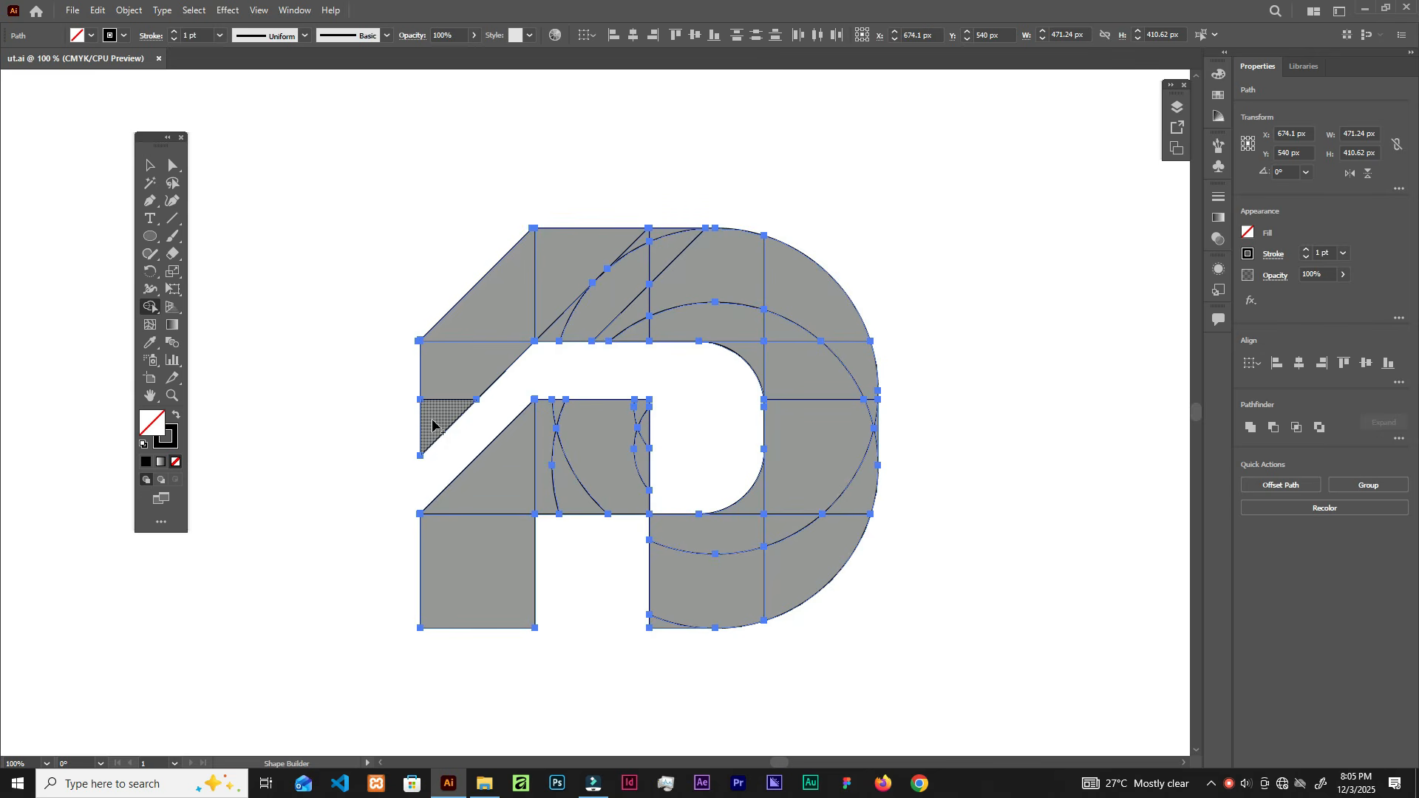
Step: Merge the top arm, curved bowl, right section and lower-left regions into solid D pieces
{"action": "mouse_move", "coordinate": [434, 412]}
{"action": "left_mouse_down"}
{"action": "mouse_move", "coordinate": [509, 307]}
{"action": "mouse_move", "coordinate": [618, 287]}
{"action": "mouse_move", "coordinate": [644, 302]}
{"action": "left_mouse_up"}
{"action": "left_click_drag", "start_coordinate": [611, 253], "coordinate": [668, 237]}
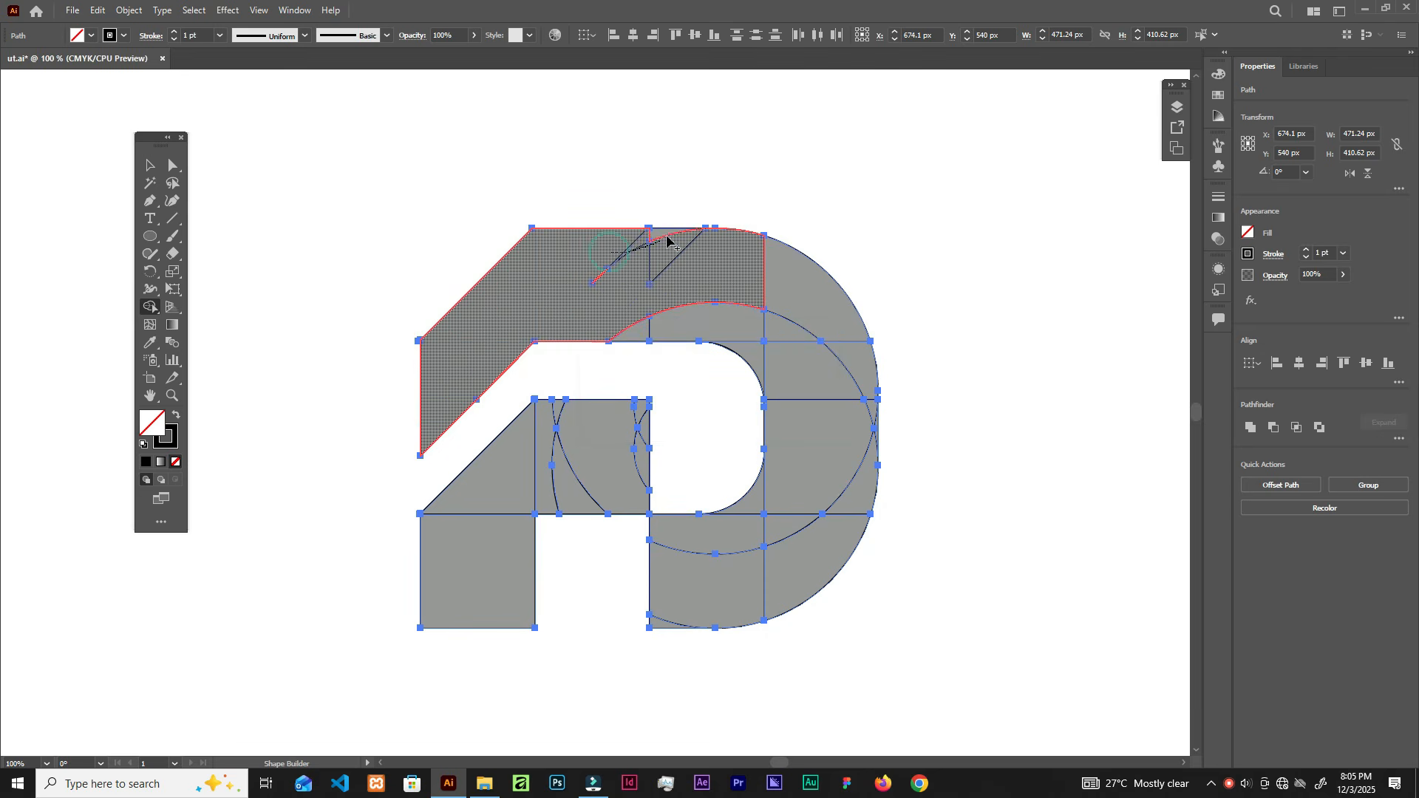
{"action": "mouse_move", "coordinate": [588, 287]}
{"action": "left_mouse_down"}
{"action": "mouse_move", "coordinate": [638, 316]}
{"action": "mouse_move", "coordinate": [722, 330]}
{"action": "mouse_move", "coordinate": [612, 330]}
{"action": "left_mouse_up"}
{"action": "mouse_move", "coordinate": [700, 249]}
{"action": "left_mouse_down"}
{"action": "mouse_move", "coordinate": [771, 272]}
{"action": "mouse_move", "coordinate": [818, 376]}
{"action": "mouse_move", "coordinate": [795, 361]}
{"action": "mouse_move", "coordinate": [849, 370]}
{"action": "mouse_move", "coordinate": [828, 473]}
{"action": "mouse_move", "coordinate": [801, 501]}
{"action": "left_mouse_up"}
{"action": "mouse_move", "coordinate": [864, 400]}
{"action": "left_mouse_down"}
{"action": "mouse_move", "coordinate": [875, 439]}
{"action": "mouse_move", "coordinate": [848, 490]}
{"action": "mouse_move", "coordinate": [760, 555]}
{"action": "mouse_move", "coordinate": [703, 569]}
{"action": "left_mouse_up"}
{"action": "mouse_move", "coordinate": [763, 505]}
{"action": "left_mouse_down"}
{"action": "mouse_move", "coordinate": [671, 591]}
{"action": "mouse_move", "coordinate": [660, 625]}
{"action": "left_mouse_up"}
{"action": "left_click", "coordinate": [558, 423]}
{"action": "left_click_drag", "start_coordinate": [555, 423], "coordinate": [493, 452]}
{"action": "mouse_move", "coordinate": [566, 424]}
{"action": "left_mouse_down"}
{"action": "mouse_move", "coordinate": [641, 413]}
{"action": "mouse_move", "coordinate": [639, 467]}
{"action": "left_mouse_up"}
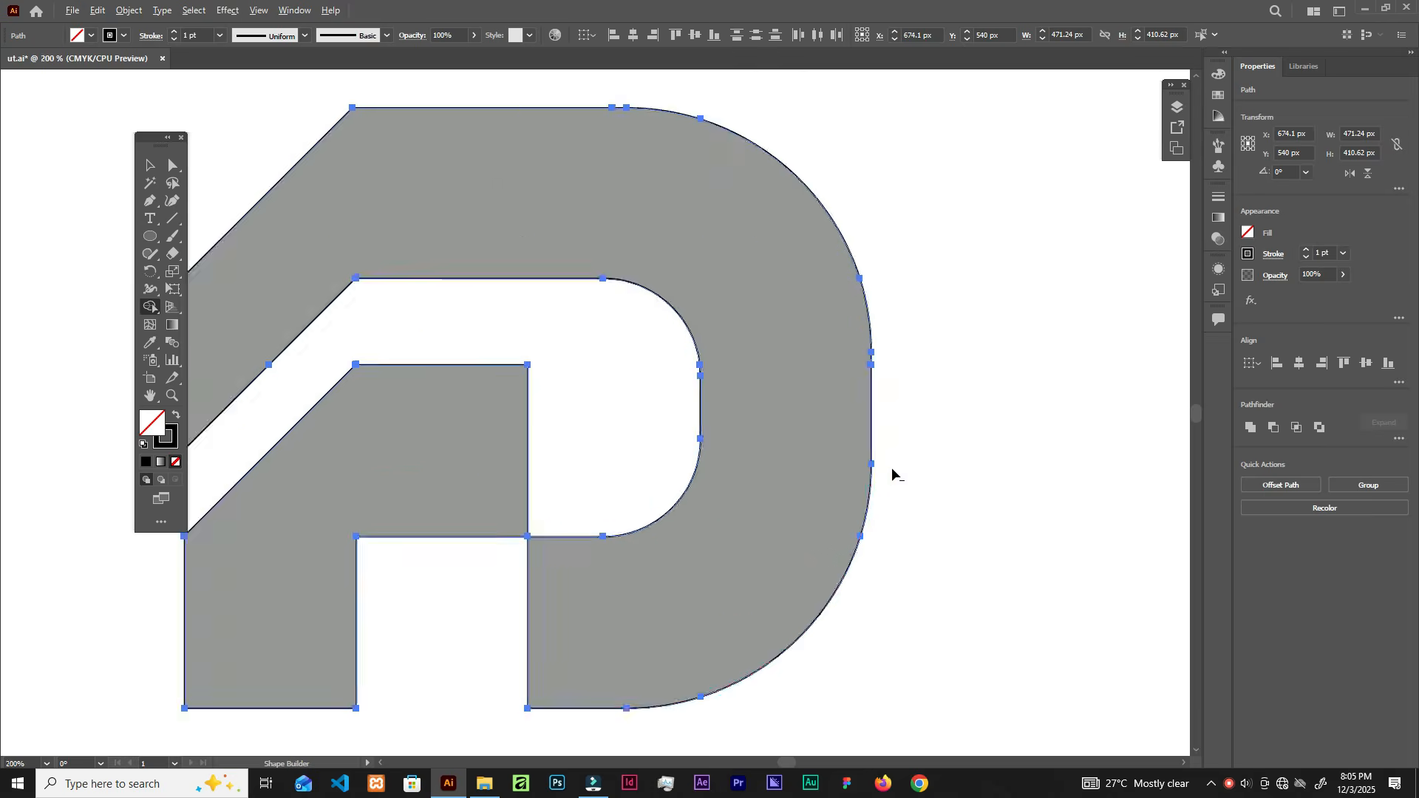
Step: Remove the tiny triangle at the D's top-left corner
{"action": "scroll", "coordinate": [891, 467], "scroll_direction": "up", "scroll_amount": 4}
{"action": "scroll", "coordinate": [870, 180], "scroll_direction": "up", "scroll_amount": 4}
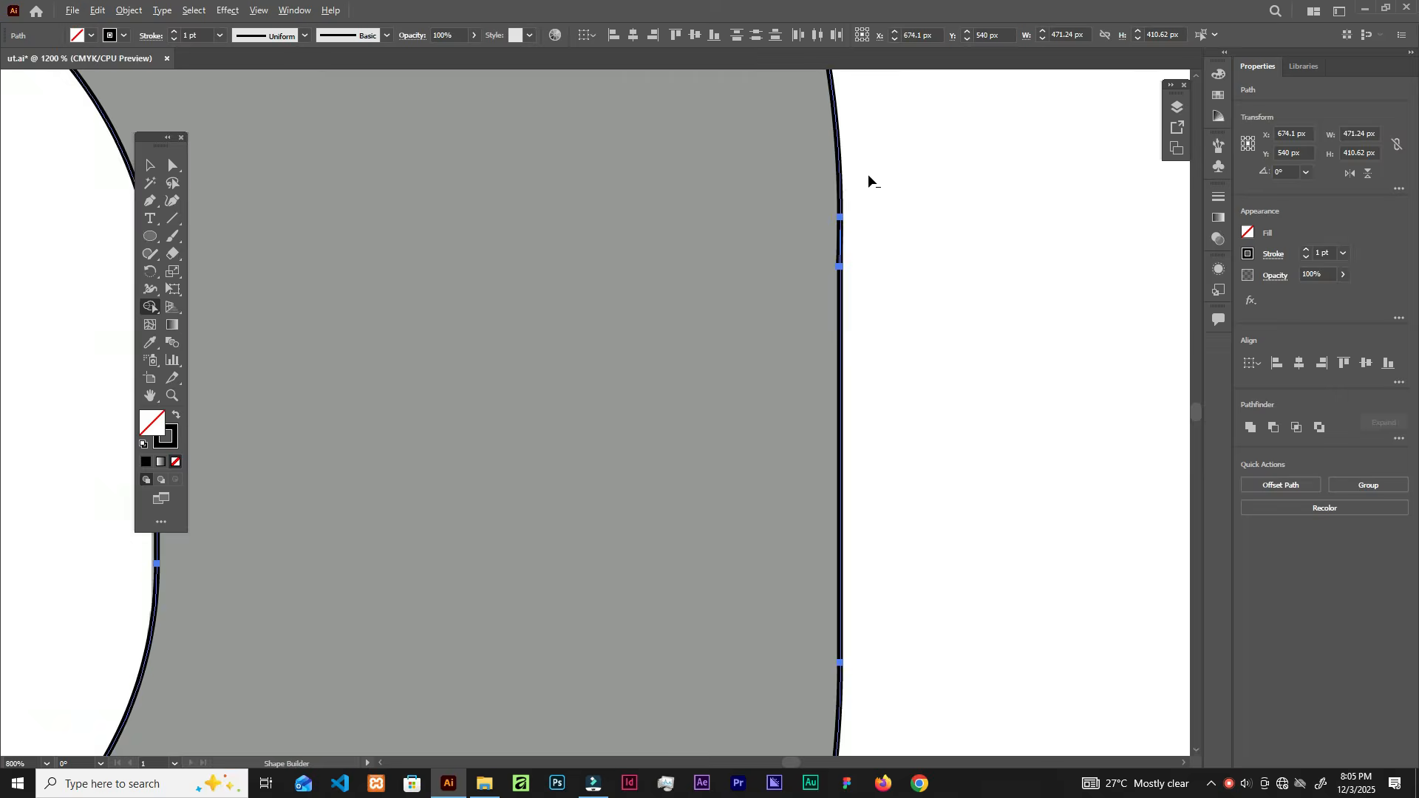
{"action": "scroll", "coordinate": [819, 399], "scroll_direction": "up", "scroll_amount": 3}
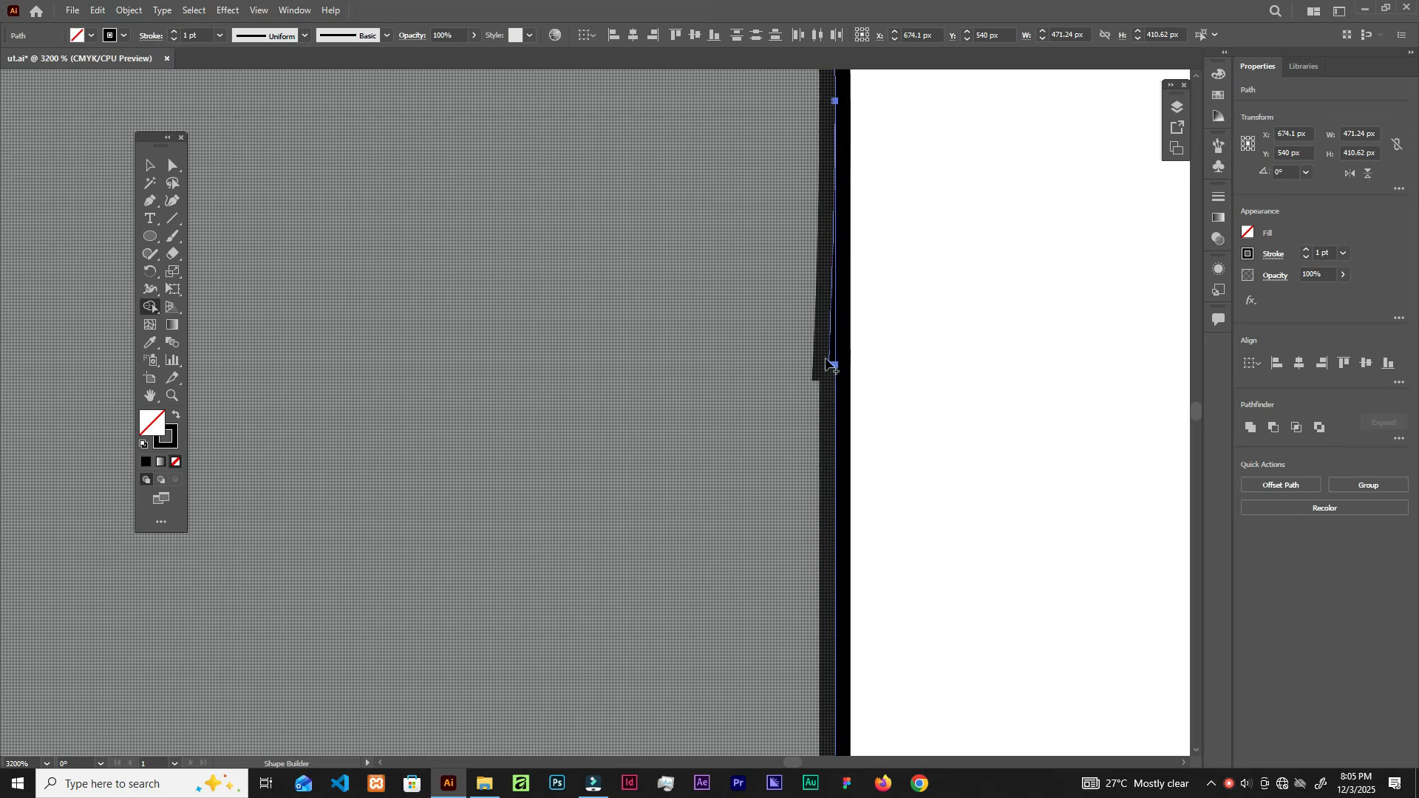
{"action": "scroll", "coordinate": [817, 334], "scroll_direction": "down", "scroll_amount": 3}
{"action": "scroll", "coordinate": [821, 334], "scroll_direction": "down", "scroll_amount": 5}
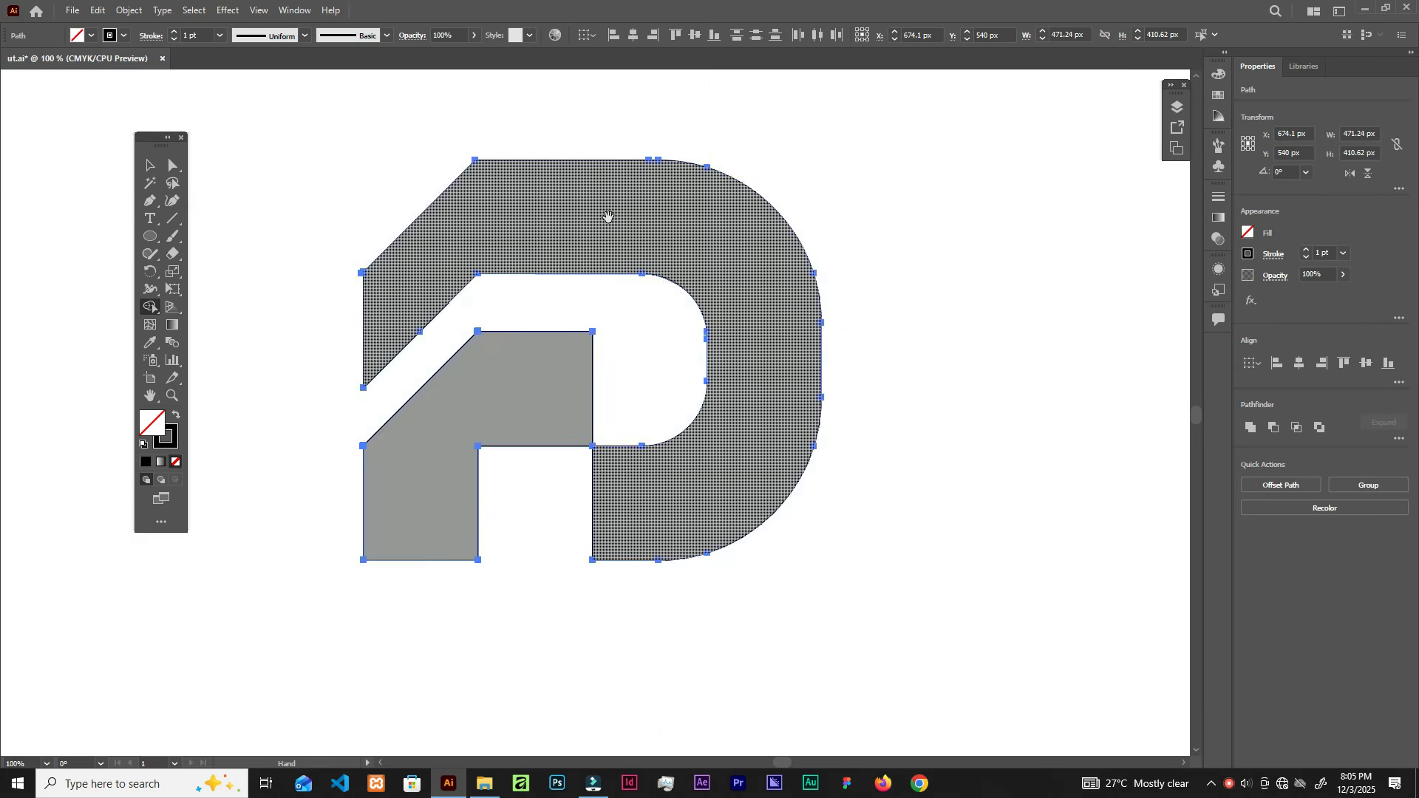
{"action": "scroll", "coordinate": [732, 310], "scroll_direction": "up", "scroll_amount": 10}
{"action": "scroll", "coordinate": [784, 406], "scroll_direction": "down", "scroll_amount": 4}
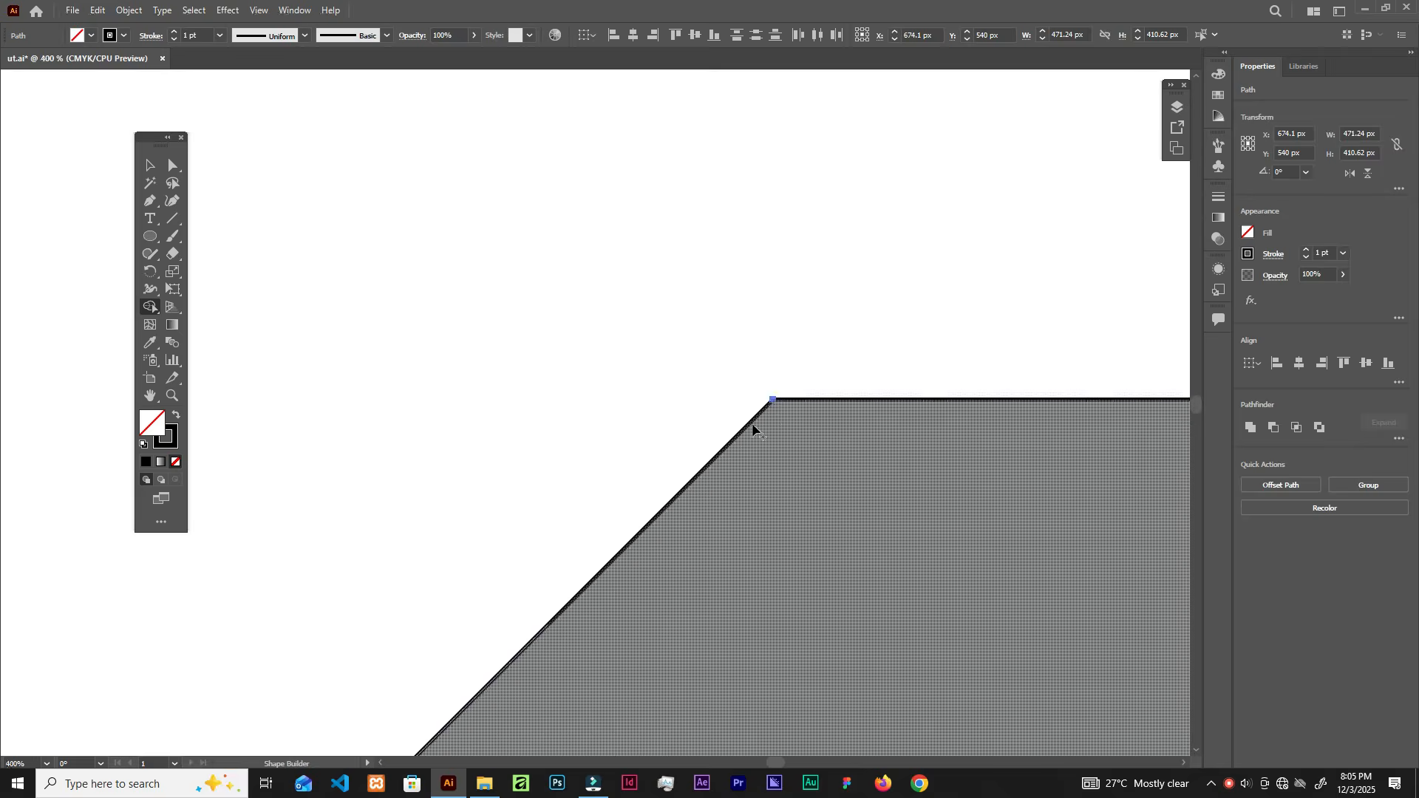
{"action": "left_click_drag", "start_coordinate": [759, 432], "coordinate": [858, 104]}
{"action": "scroll", "coordinate": [475, 450], "scroll_direction": "up", "scroll_amount": 3}
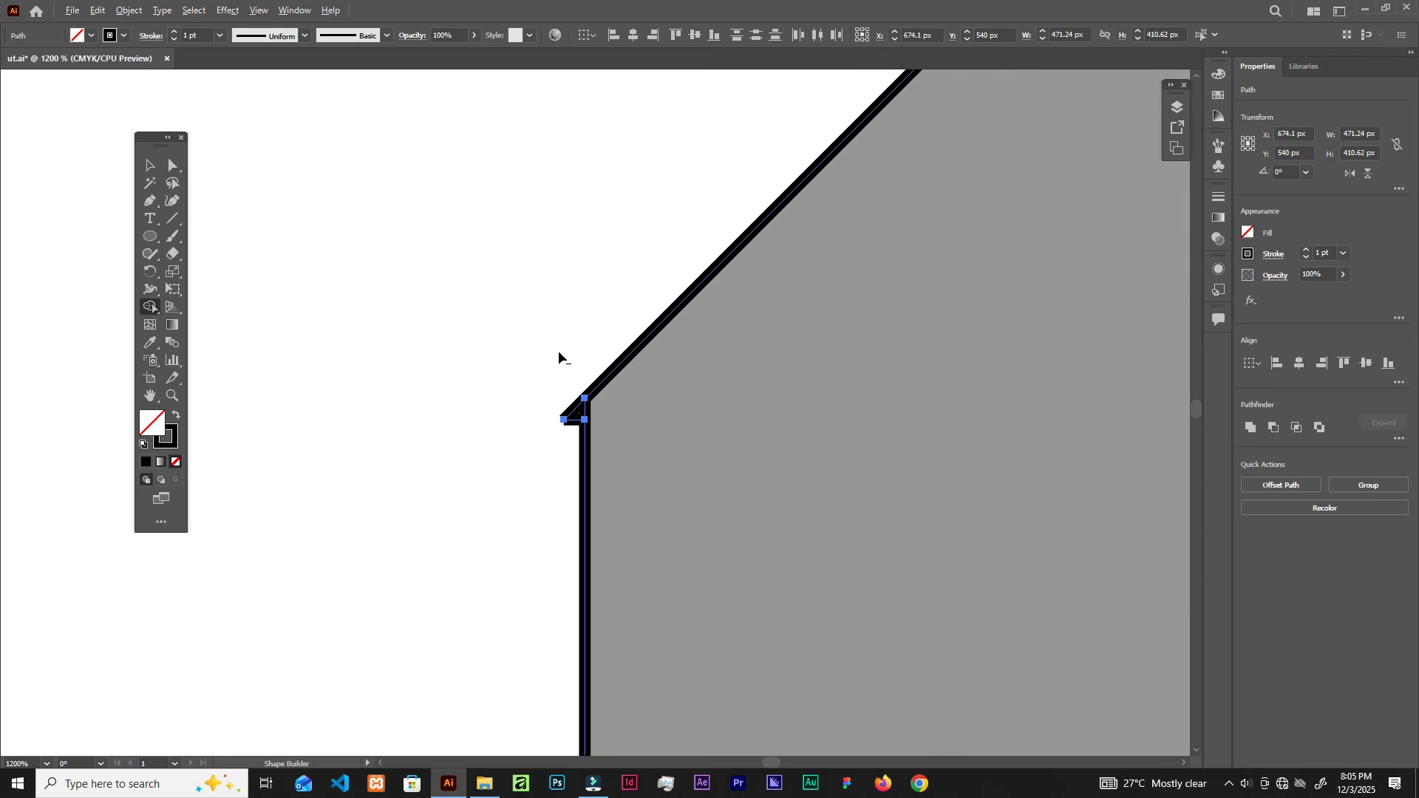
{"action": "scroll", "coordinate": [540, 397], "scroll_direction": "up", "scroll_amount": 3}
{"action": "mouse_move", "coordinate": [595, 315]}
{"action": "left_mouse_down"}
{"action": "mouse_move", "coordinate": [644, 452]}
{"action": "mouse_move", "coordinate": [616, 543]}
{"action": "left_mouse_up"}
Step: Trim the overshooting line ends at the D's upper corner
{"action": "scroll", "coordinate": [800, 411], "scroll_direction": "down", "scroll_amount": 5}
{"action": "mouse_move", "coordinate": [913, 558]}
{"action": "left_mouse_down"}
{"action": "mouse_move", "coordinate": [670, 283]}
{"action": "mouse_move", "coordinate": [595, 91]}
{"action": "left_mouse_up"}
{"action": "left_click_drag", "start_coordinate": [751, 576], "coordinate": [532, 168]}
{"action": "left_click_drag", "start_coordinate": [637, 644], "coordinate": [794, 186]}
{"action": "scroll", "coordinate": [459, 198], "scroll_direction": "up", "scroll_amount": 2}
{"action": "scroll", "coordinate": [456, 191], "scroll_direction": "up", "scroll_amount": 1}
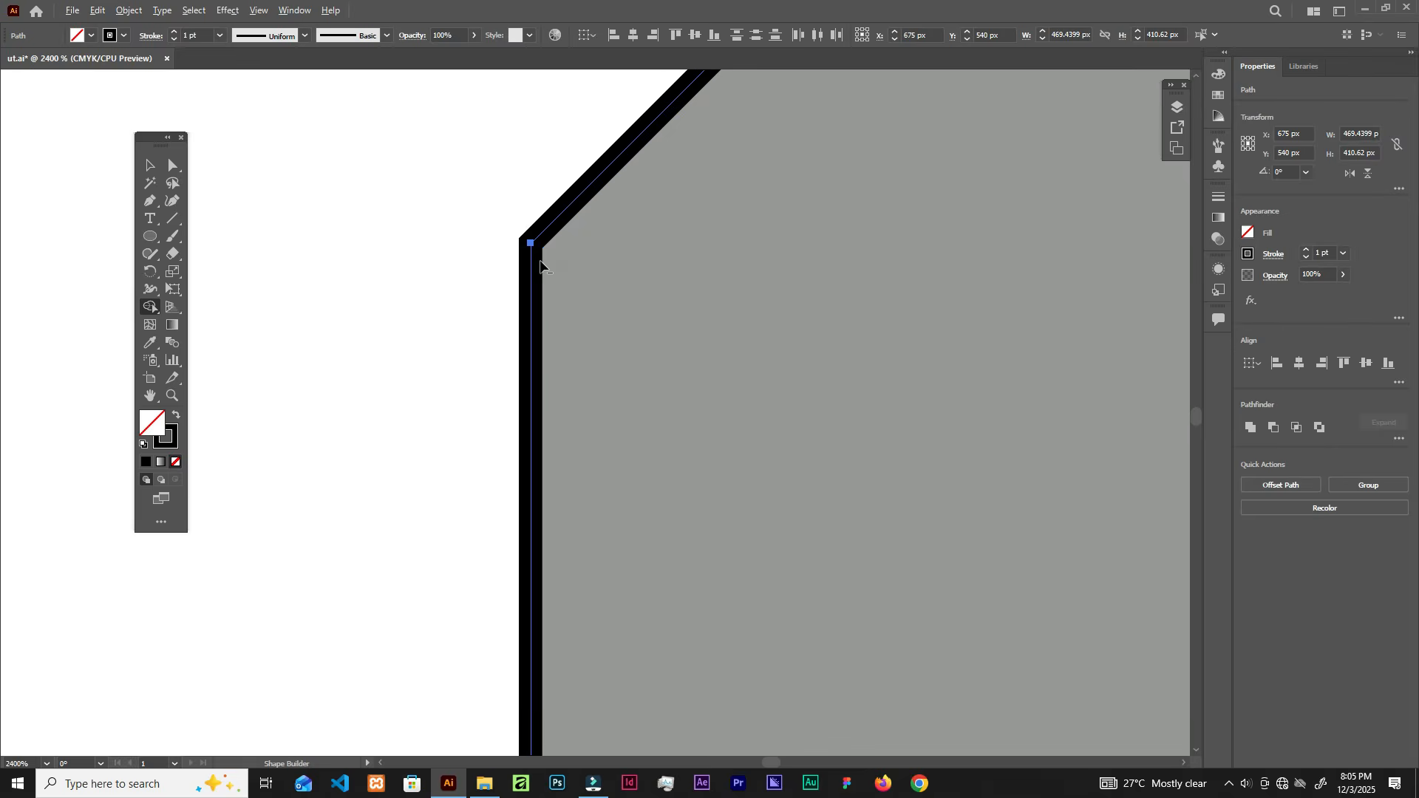
{"action": "scroll", "coordinate": [533, 260], "scroll_direction": "down", "scroll_amount": 3}
{"action": "scroll", "coordinate": [557, 268], "scroll_direction": "down", "scroll_amount": 4}
{"action": "scroll", "coordinate": [726, 414], "scroll_direction": "up", "scroll_amount": 6}
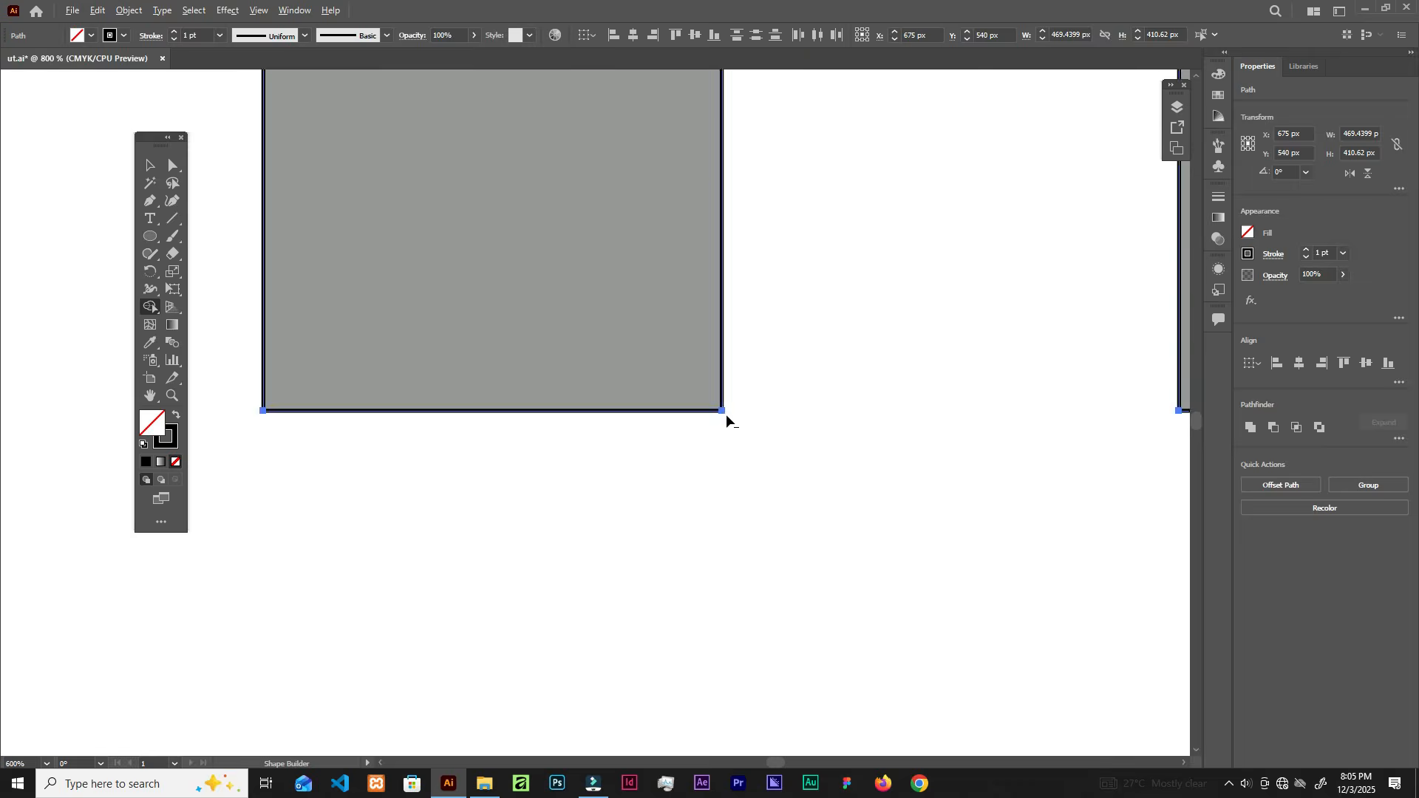
{"action": "left_click_drag", "start_coordinate": [758, 94], "coordinate": [713, 612]}
{"action": "scroll", "coordinate": [685, 381], "scroll_direction": "down", "scroll_amount": 4}
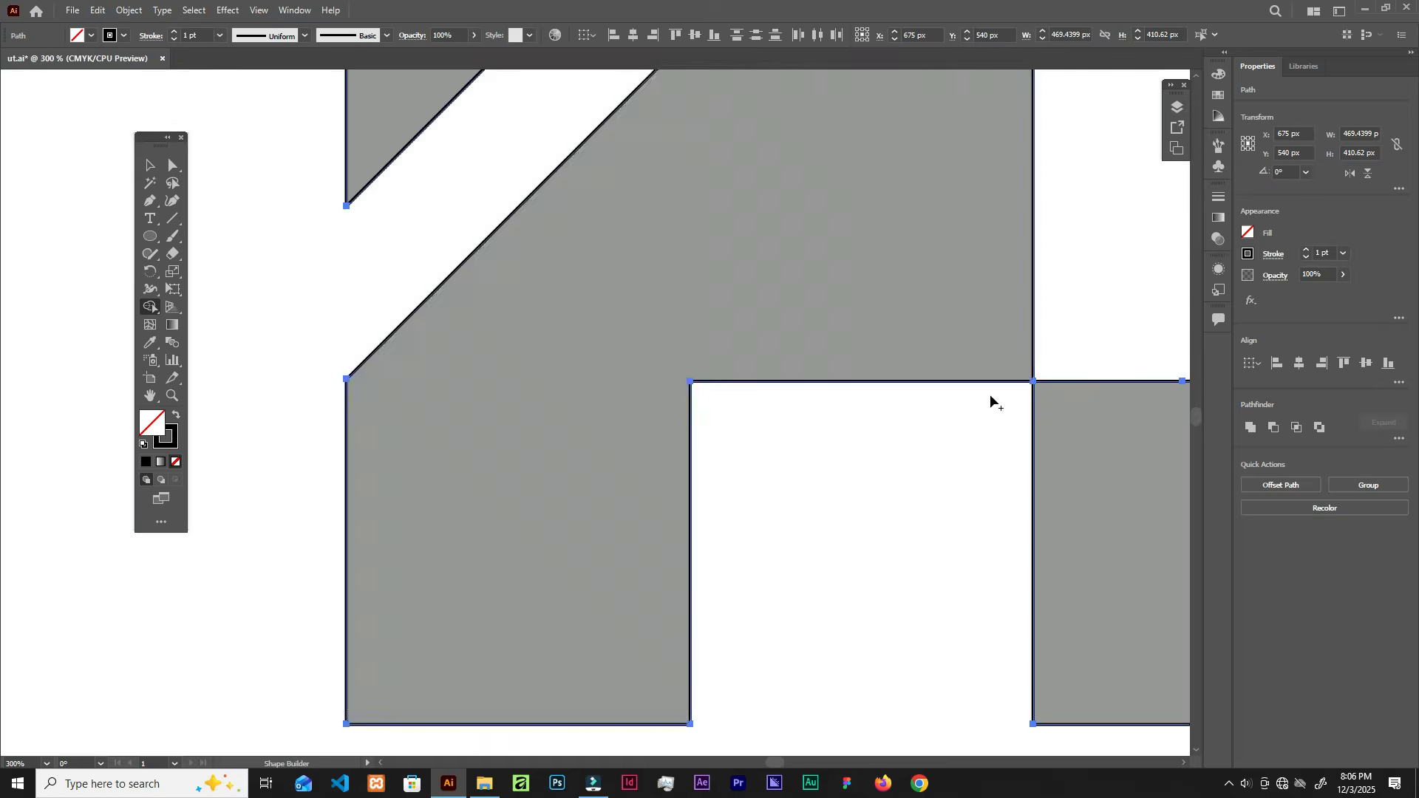
{"action": "left_click_drag", "start_coordinate": [992, 400], "coordinate": [600, 507]}
{"action": "scroll", "coordinate": [903, 161], "scroll_direction": "up", "scroll_amount": 6}
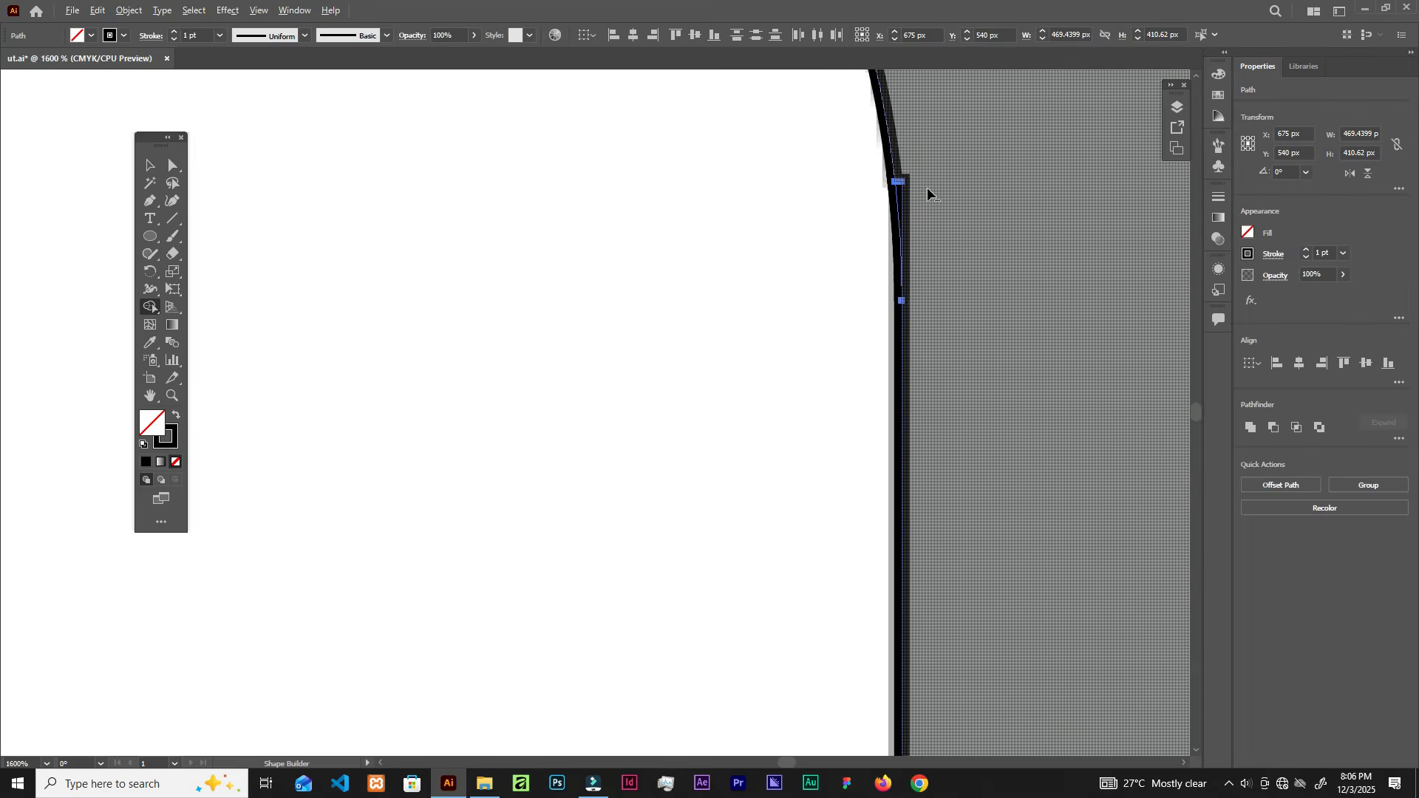
{"action": "scroll", "coordinate": [900, 189], "scroll_direction": "down", "scroll_amount": 5}
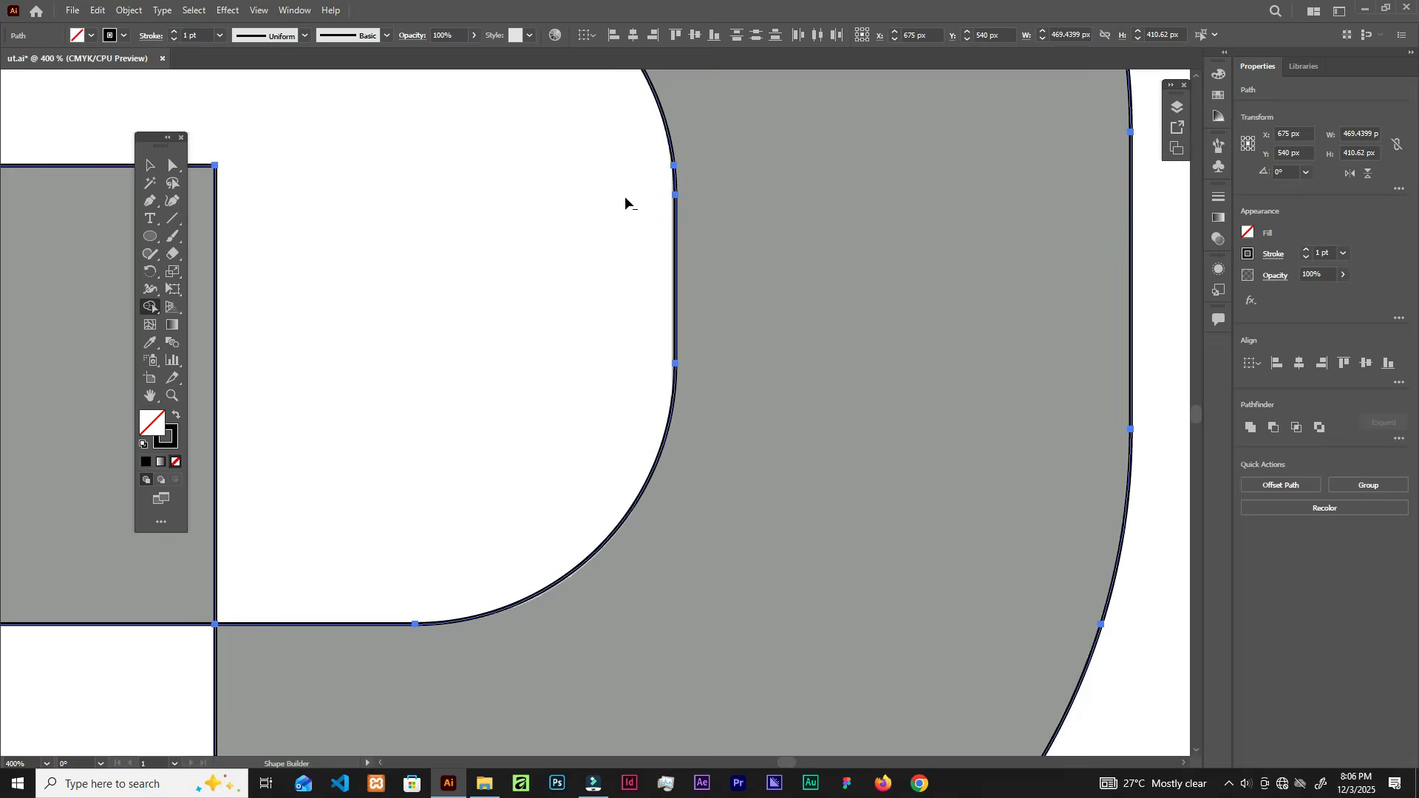
{"action": "left_click_drag", "start_coordinate": [542, 199], "coordinate": [693, 466]}
{"action": "left_click_drag", "start_coordinate": [382, 271], "coordinate": [761, 291]}
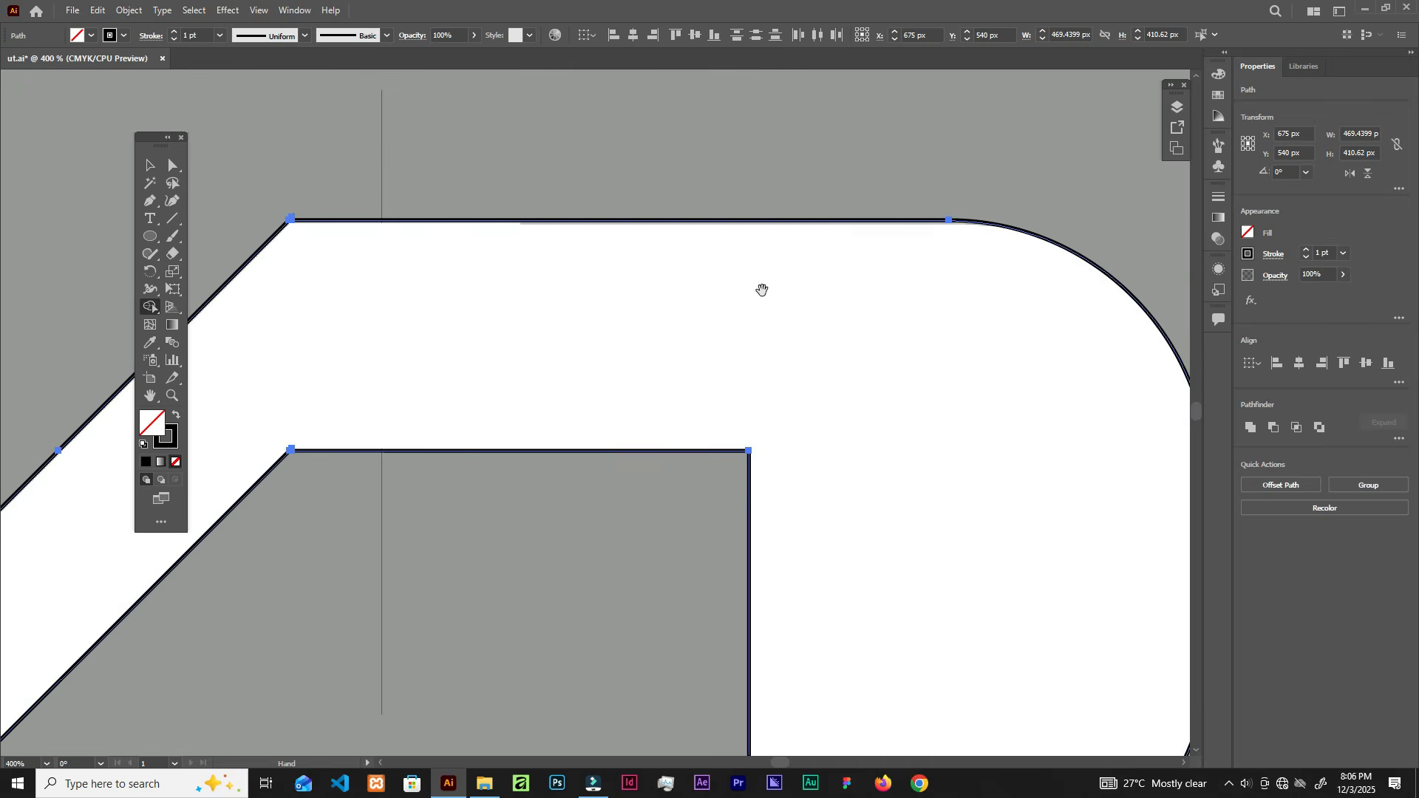
{"action": "left_click_drag", "start_coordinate": [355, 298], "coordinate": [604, 272]}
{"action": "scroll", "coordinate": [534, 193], "scroll_direction": "up", "scroll_amount": 8}
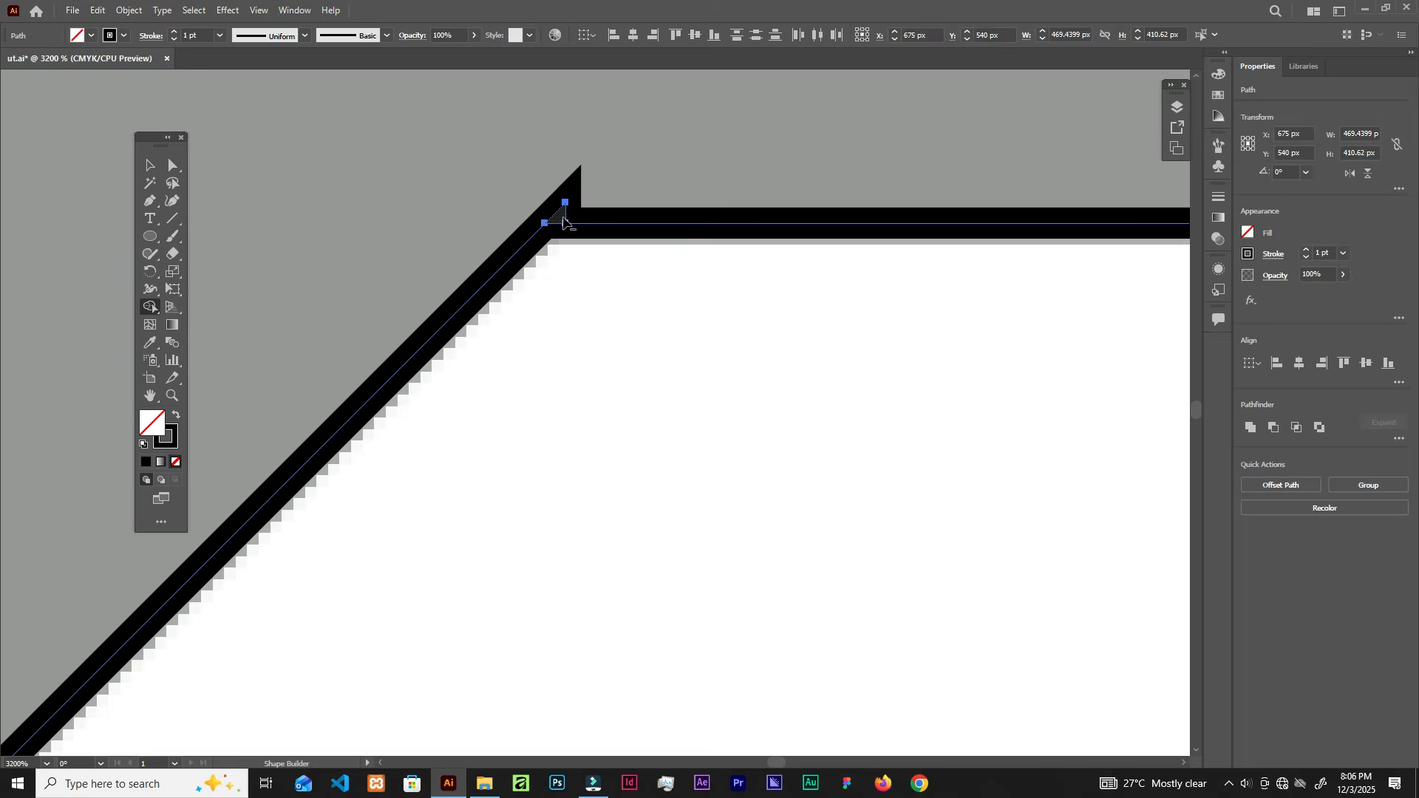
{"action": "left_click_drag", "start_coordinate": [523, 133], "coordinate": [548, 275]}
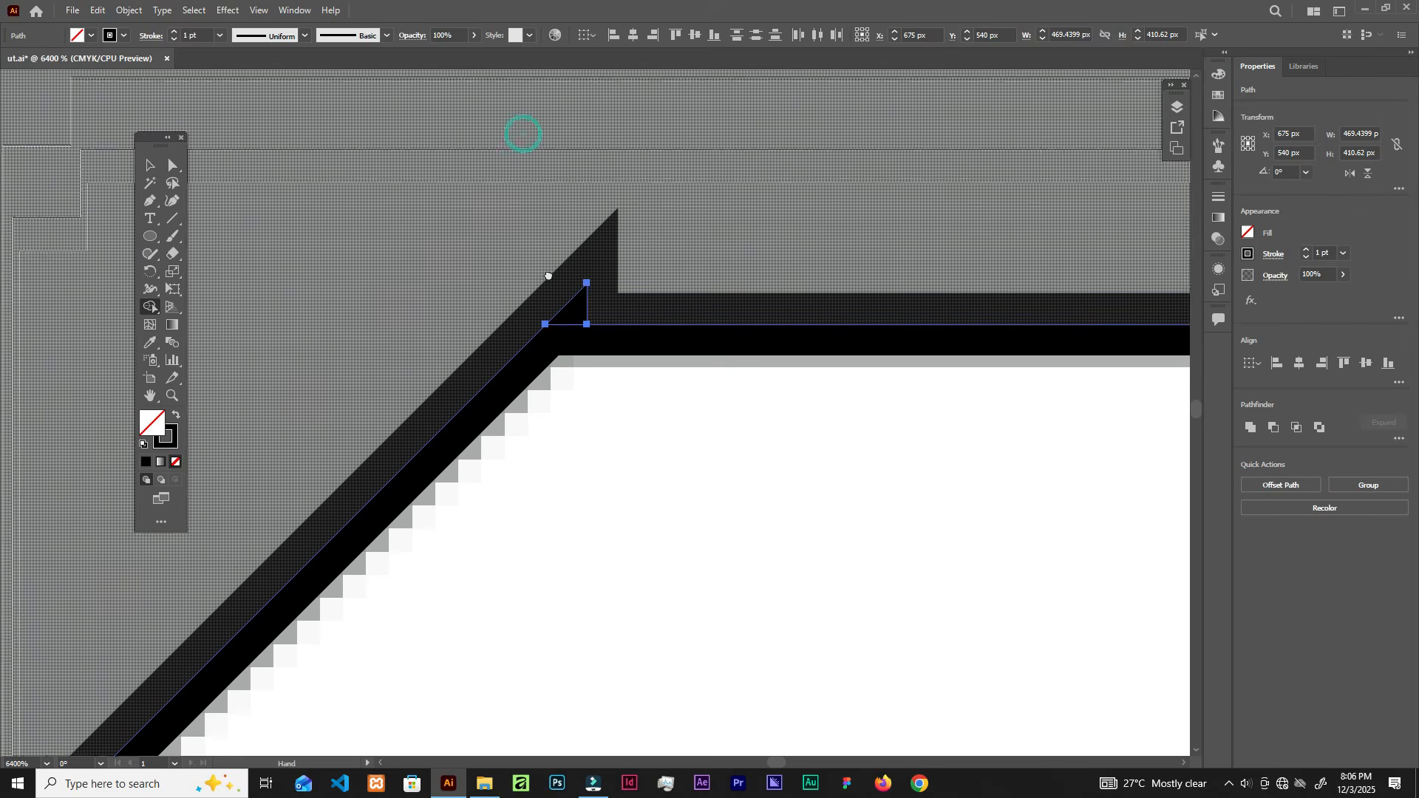
{"action": "scroll", "coordinate": [579, 131], "scroll_direction": "down", "scroll_amount": 2}
{"action": "left_click_drag", "start_coordinate": [579, 120], "coordinate": [583, 242]}
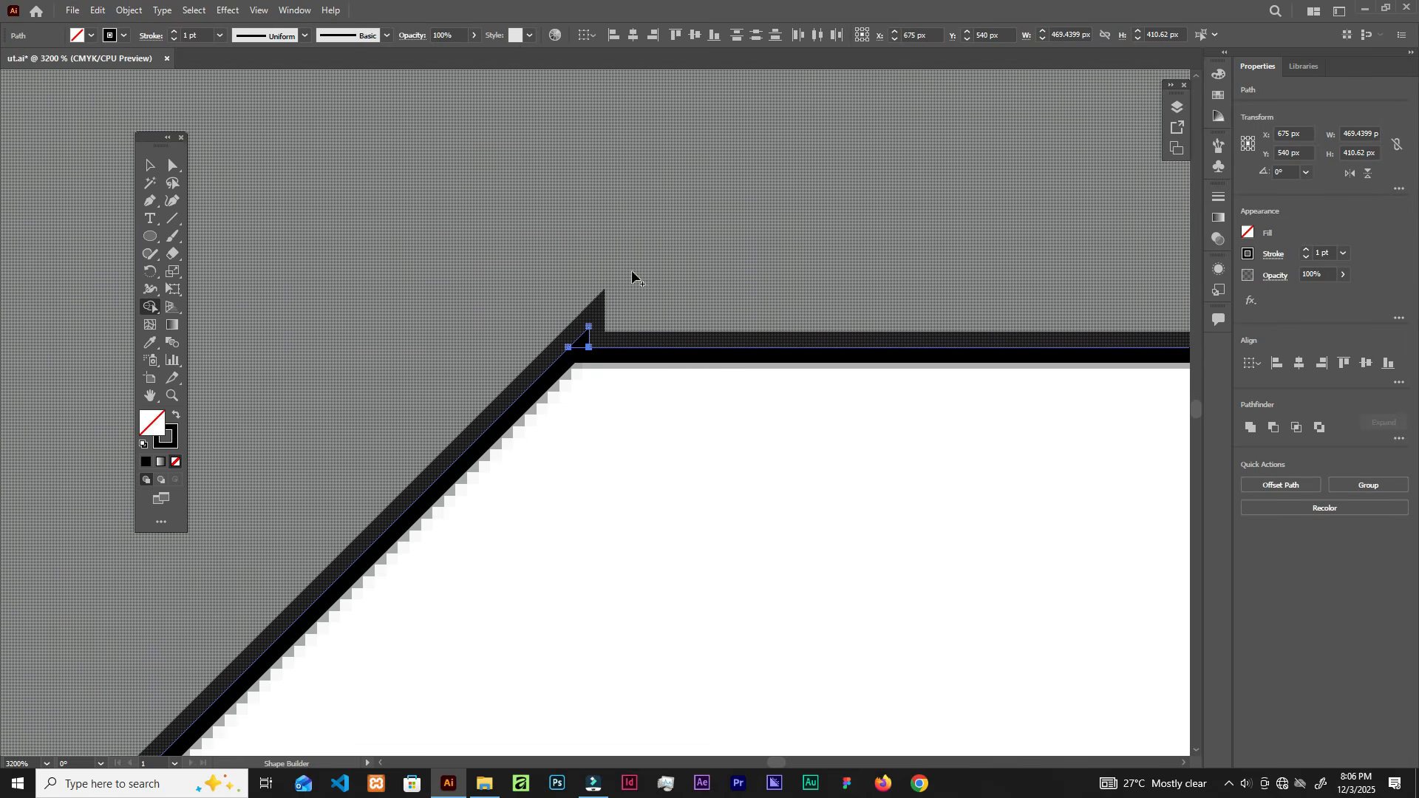
{"action": "left_click_drag", "start_coordinate": [641, 301], "coordinate": [562, 351]}
Step: Trim the overshooting line ends at the lower inner corner and inspect the cleaned outline
{"action": "scroll", "coordinate": [619, 387], "scroll_direction": "down", "scroll_amount": 2}
{"action": "left_click_drag", "start_coordinate": [672, 577], "coordinate": [656, 173]}
{"action": "left_click_drag", "start_coordinate": [649, 257], "coordinate": [670, 278]}
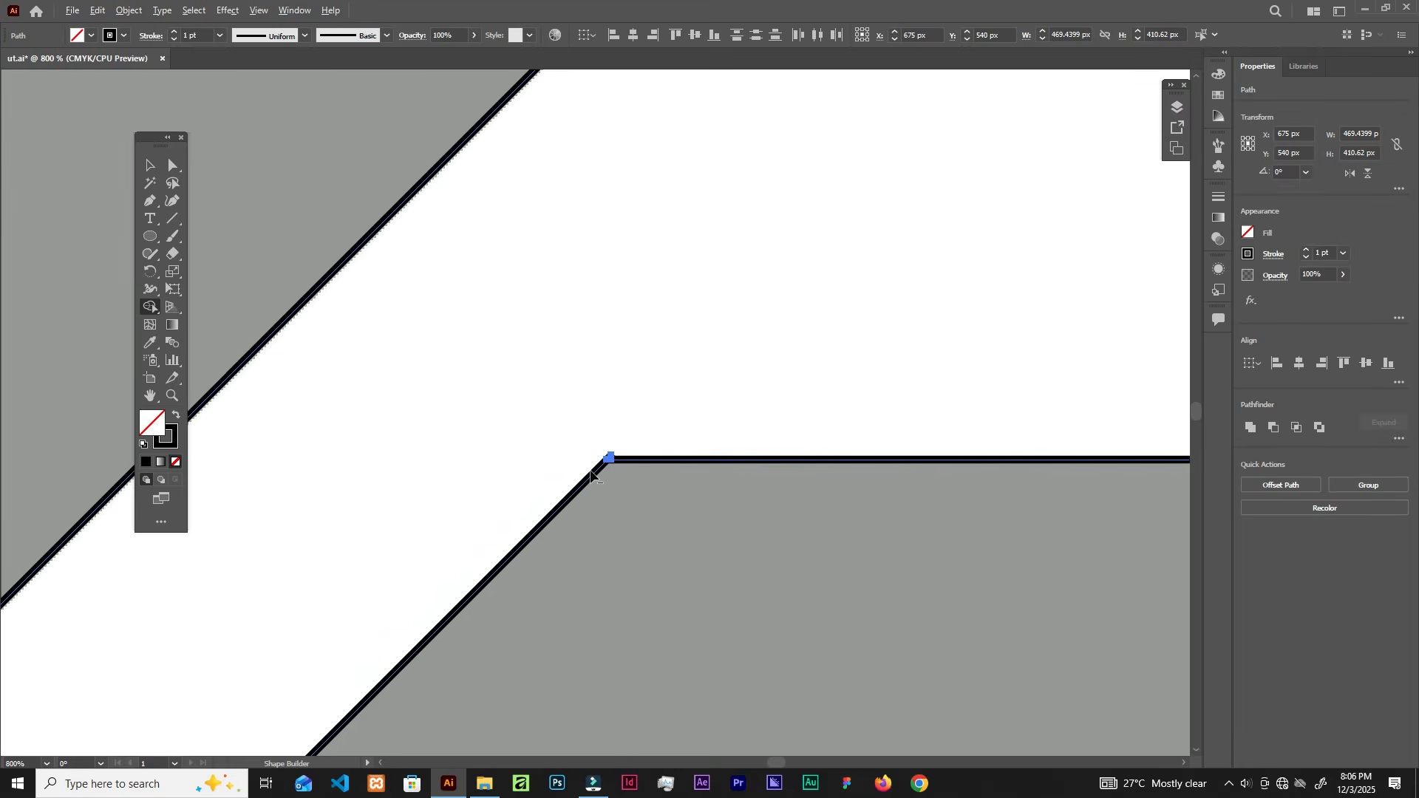
{"action": "scroll", "coordinate": [594, 484], "scroll_direction": "up", "scroll_amount": 2}
{"action": "mouse_move", "coordinate": [690, 356]}
{"action": "left_mouse_down"}
{"action": "mouse_move", "coordinate": [603, 349]}
{"action": "mouse_move", "coordinate": [616, 355]}
{"action": "left_mouse_up"}
{"action": "scroll", "coordinate": [659, 264], "scroll_direction": "down", "scroll_amount": 4}
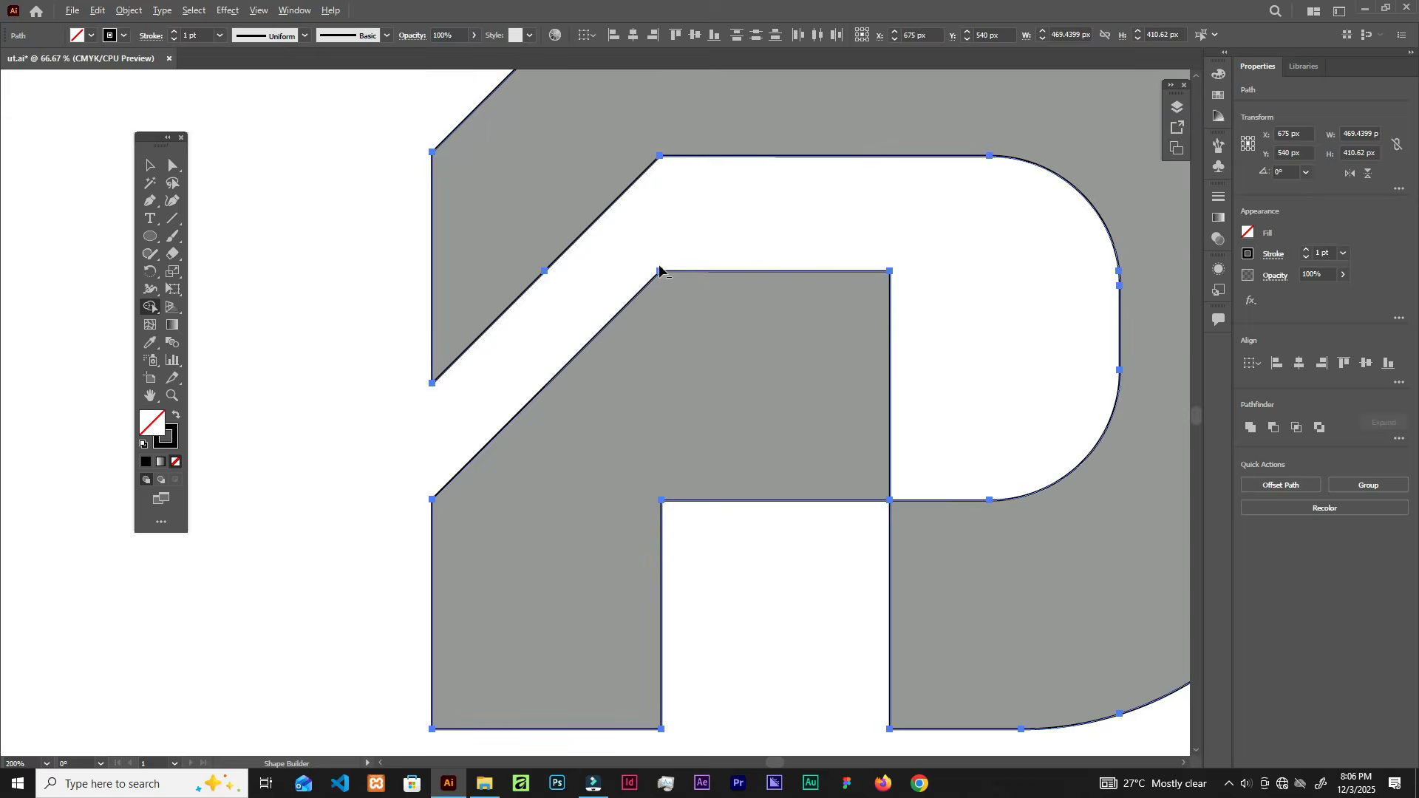
{"action": "scroll", "coordinate": [659, 265], "scroll_direction": "down", "scroll_amount": 2}
{"action": "scroll", "coordinate": [766, 230], "scroll_direction": "up", "scroll_amount": 2}
{"action": "scroll", "coordinate": [730, 355], "scroll_direction": "down", "scroll_amount": 2}
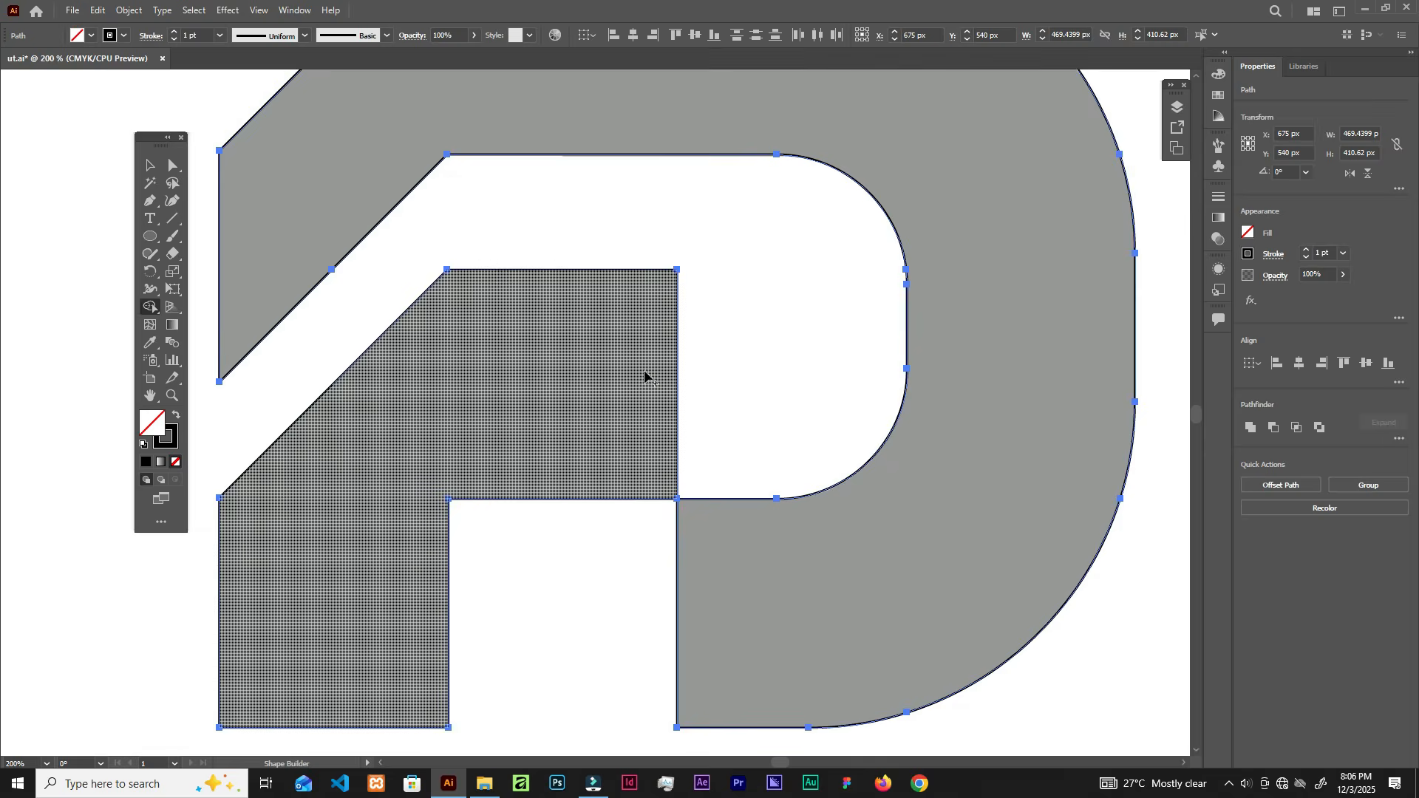
{"action": "scroll", "coordinate": [643, 278], "scroll_direction": "down", "scroll_amount": 2}
{"action": "scroll", "coordinate": [646, 279], "scroll_direction": "up", "scroll_amount": 2}
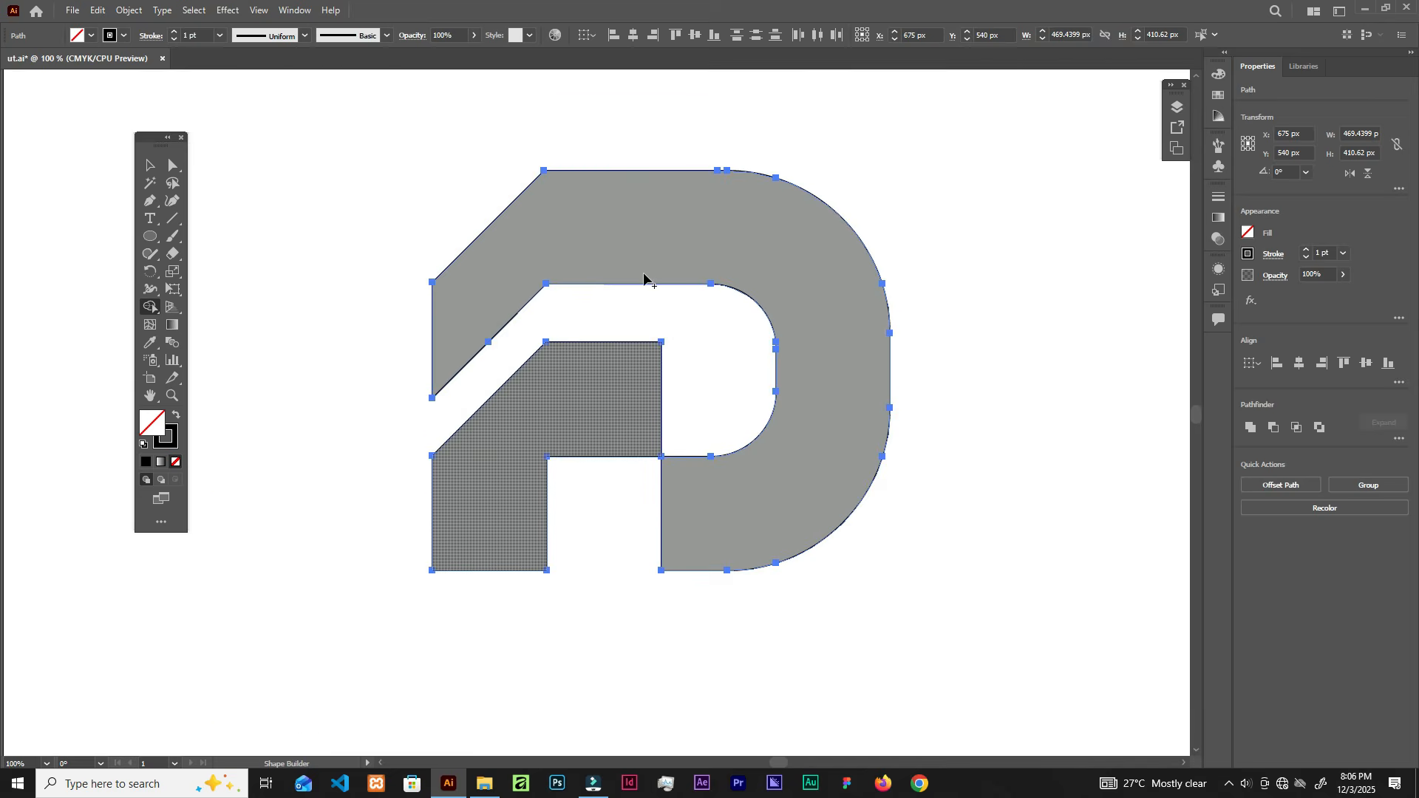
{"action": "scroll", "coordinate": [730, 172], "scroll_direction": "up", "scroll_amount": 7}
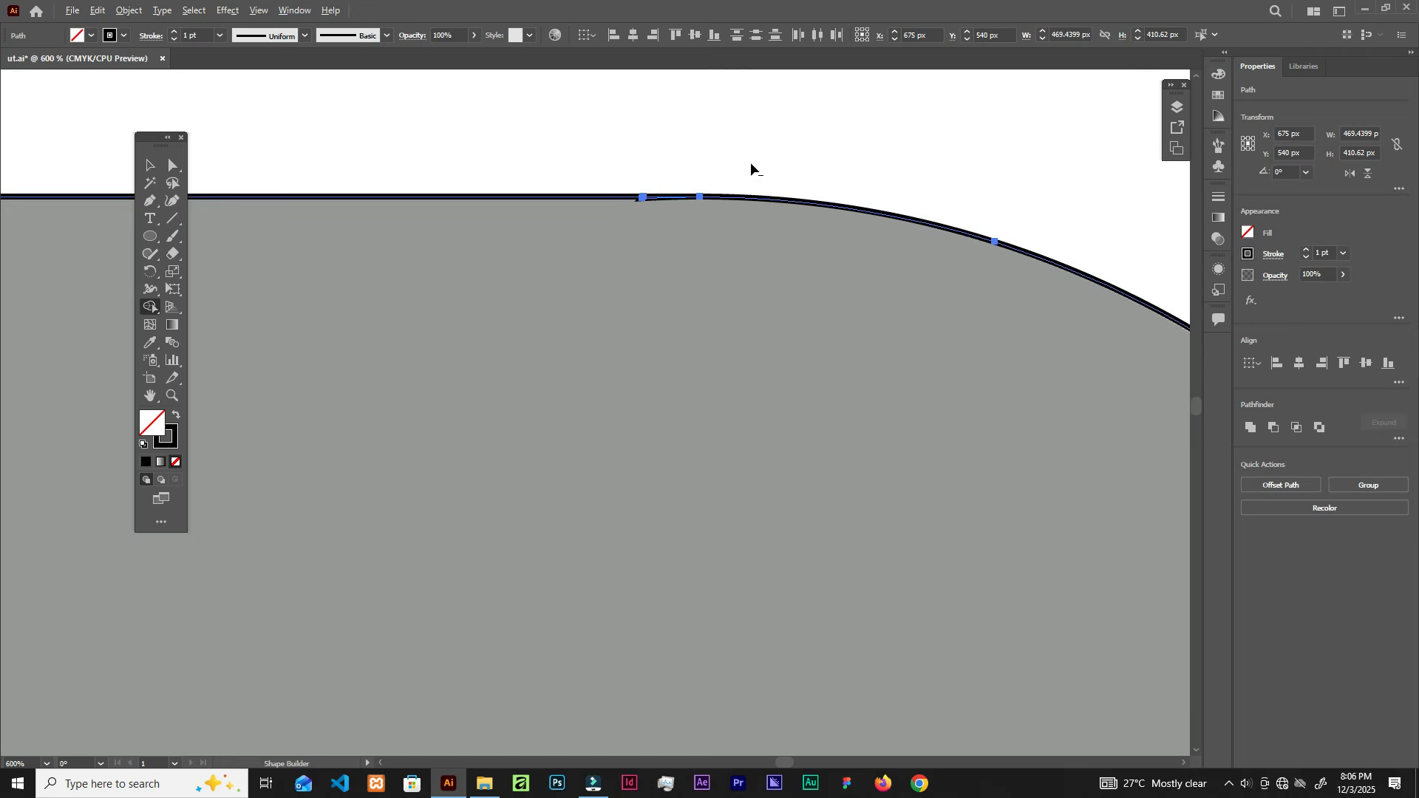
{"action": "scroll", "coordinate": [658, 193], "scroll_direction": "up", "scroll_amount": 2}
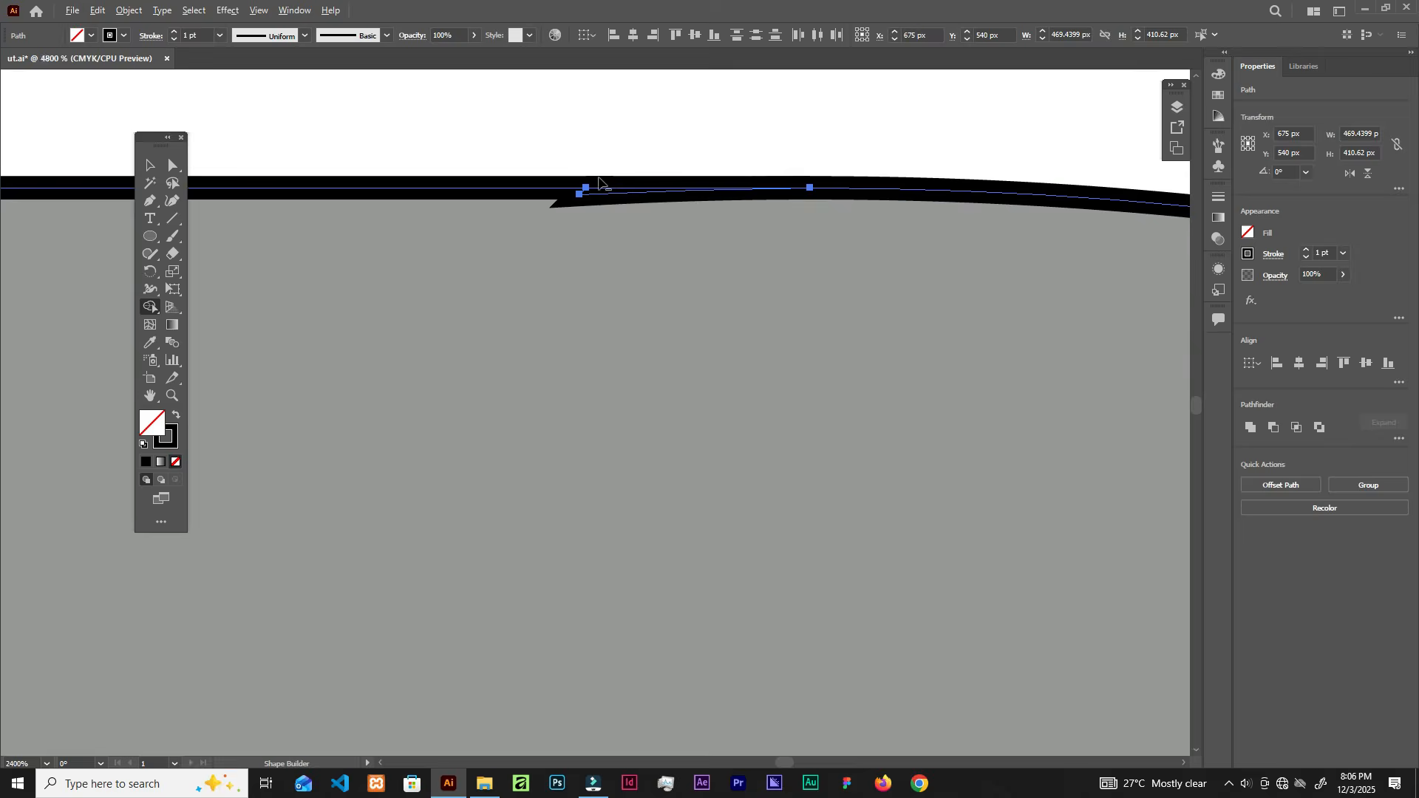
{"action": "scroll", "coordinate": [653, 229], "scroll_direction": "down", "scroll_amount": 2}
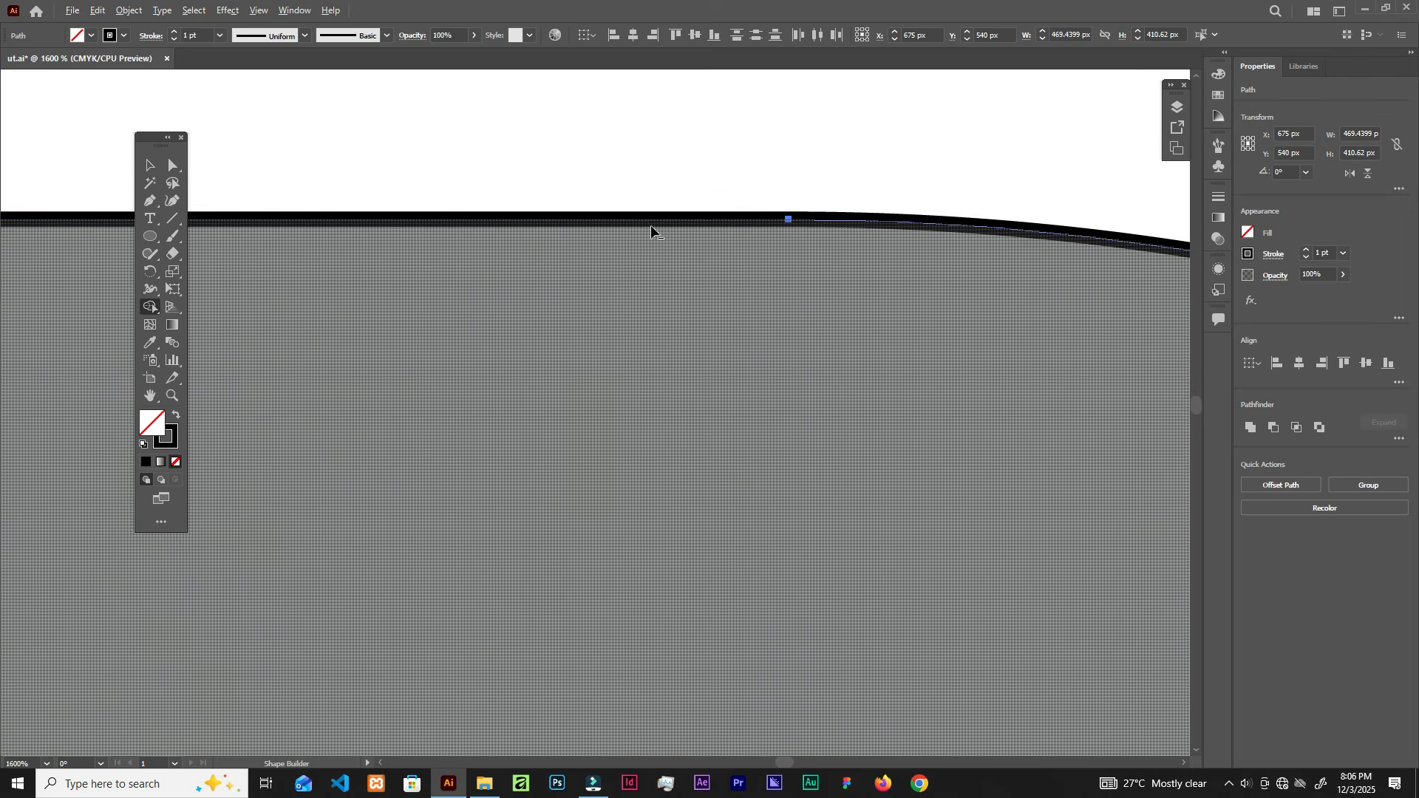
{"action": "scroll", "coordinate": [653, 228], "scroll_direction": "down", "scroll_amount": 2}
{"action": "scroll", "coordinate": [951, 289], "scroll_direction": "down", "scroll_amount": 3}
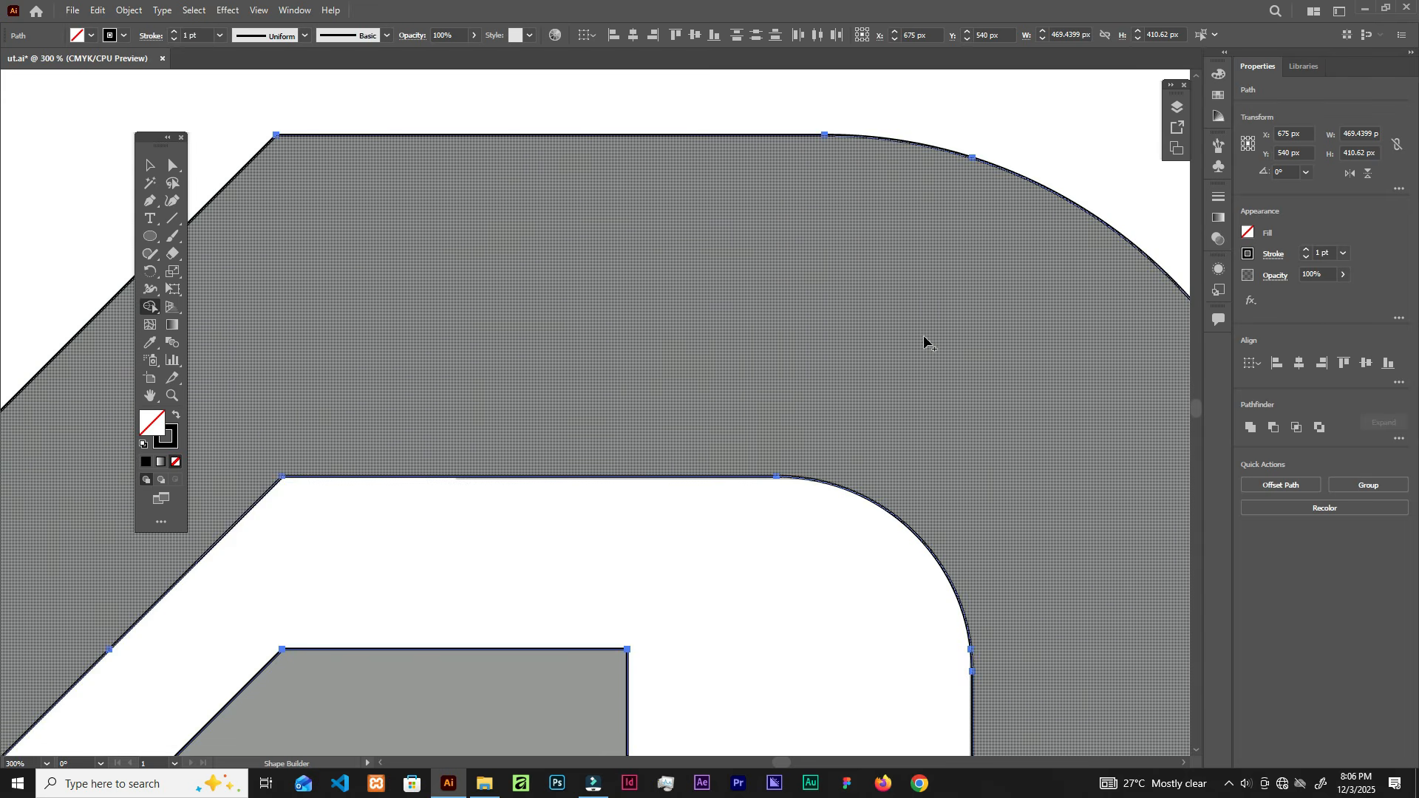
{"action": "scroll", "coordinate": [846, 453], "scroll_direction": "up", "scroll_amount": 4}
{"action": "scroll", "coordinate": [959, 422], "scroll_direction": "down", "scroll_amount": 4}
{"action": "scroll", "coordinate": [937, 491], "scroll_direction": "up", "scroll_amount": 2}
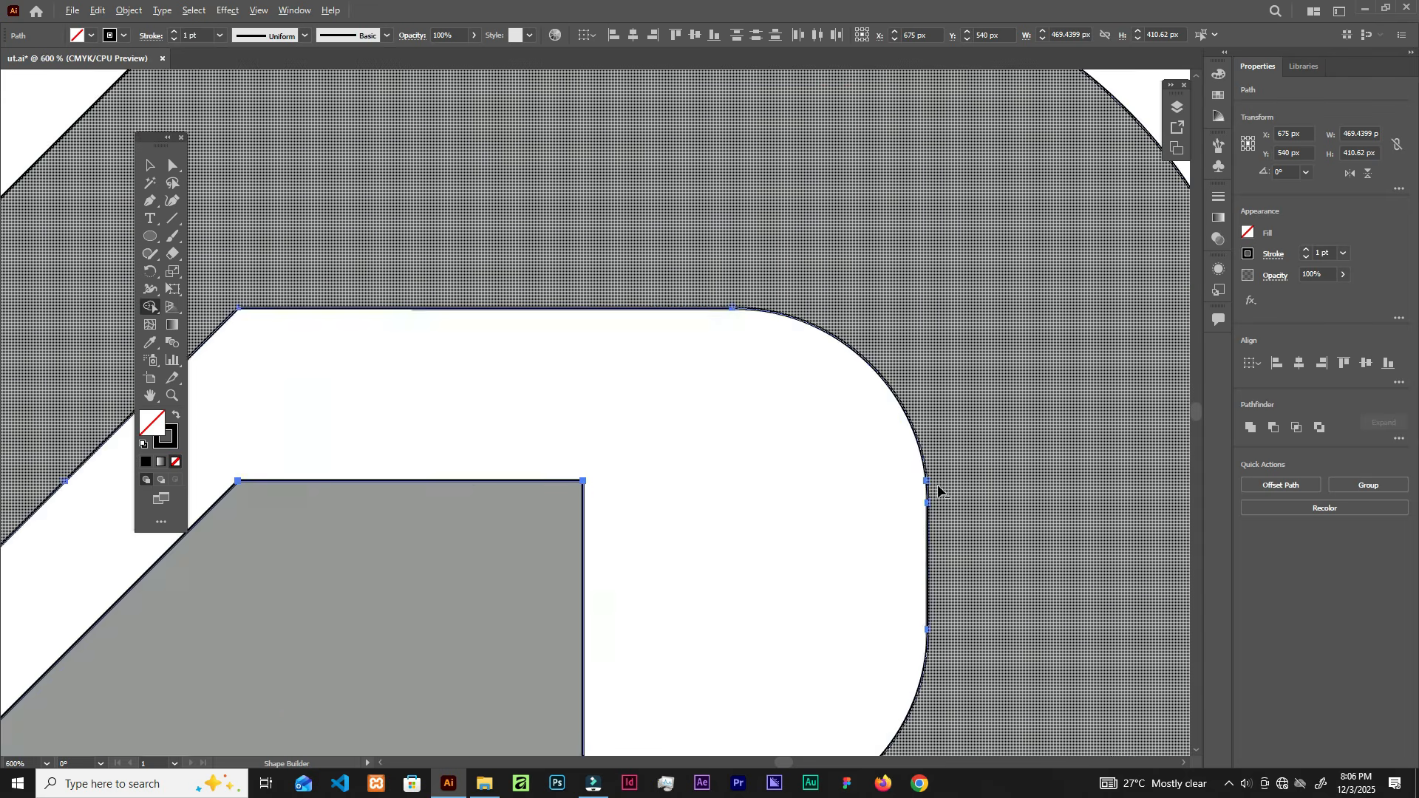
{"action": "scroll", "coordinate": [940, 486], "scroll_direction": "up", "scroll_amount": 2}
{"action": "scroll", "coordinate": [941, 486], "scroll_direction": "down", "scroll_amount": 3}
{"action": "scroll", "coordinate": [941, 584], "scroll_direction": "up", "scroll_amount": 3}
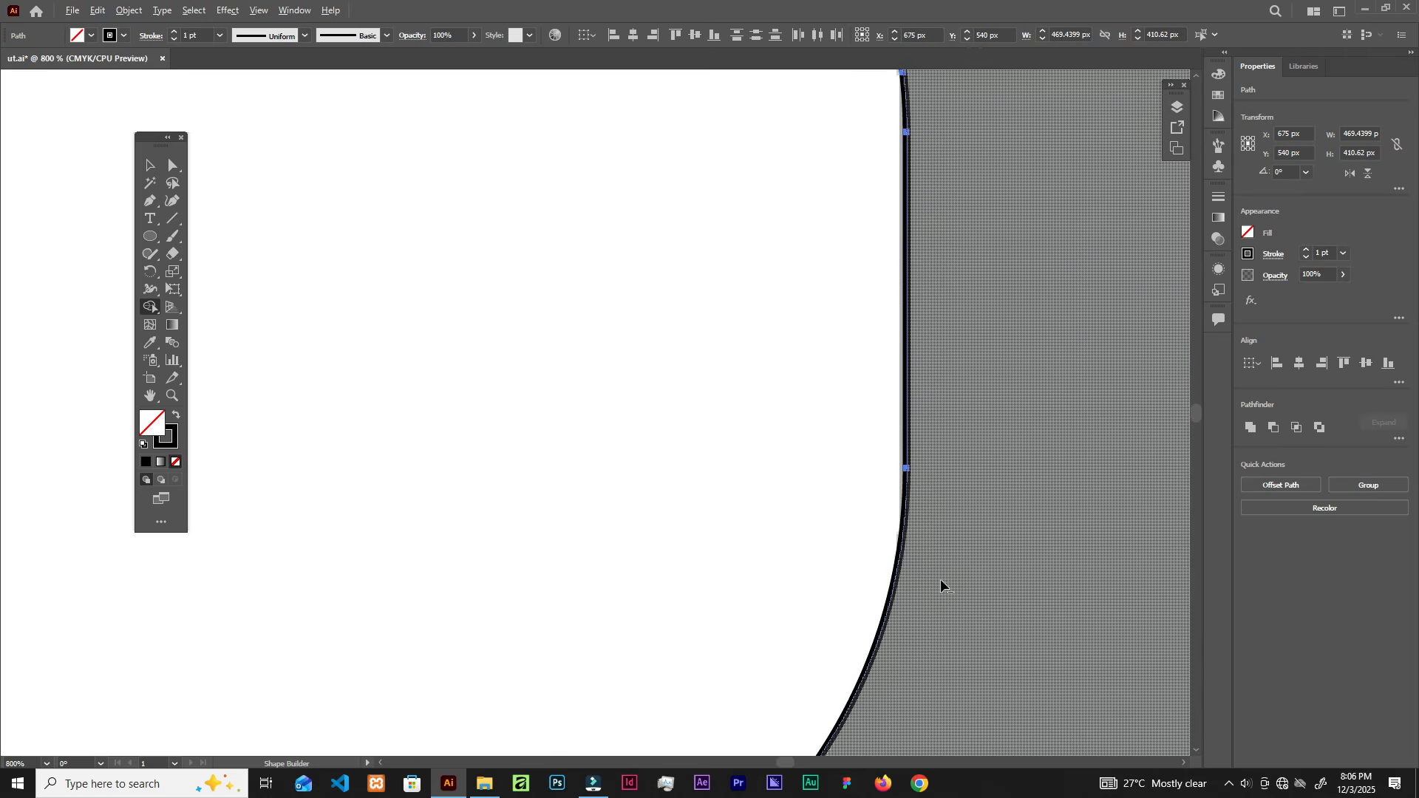
{"action": "scroll", "coordinate": [941, 586], "scroll_direction": "down", "scroll_amount": 5}
{"action": "scroll", "coordinate": [925, 602], "scroll_direction": "up", "scroll_amount": 2}
{"action": "scroll", "coordinate": [973, 507], "scroll_direction": "down", "scroll_amount": 1}
{"action": "scroll", "coordinate": [1046, 515], "scroll_direction": "up", "scroll_amount": 1}
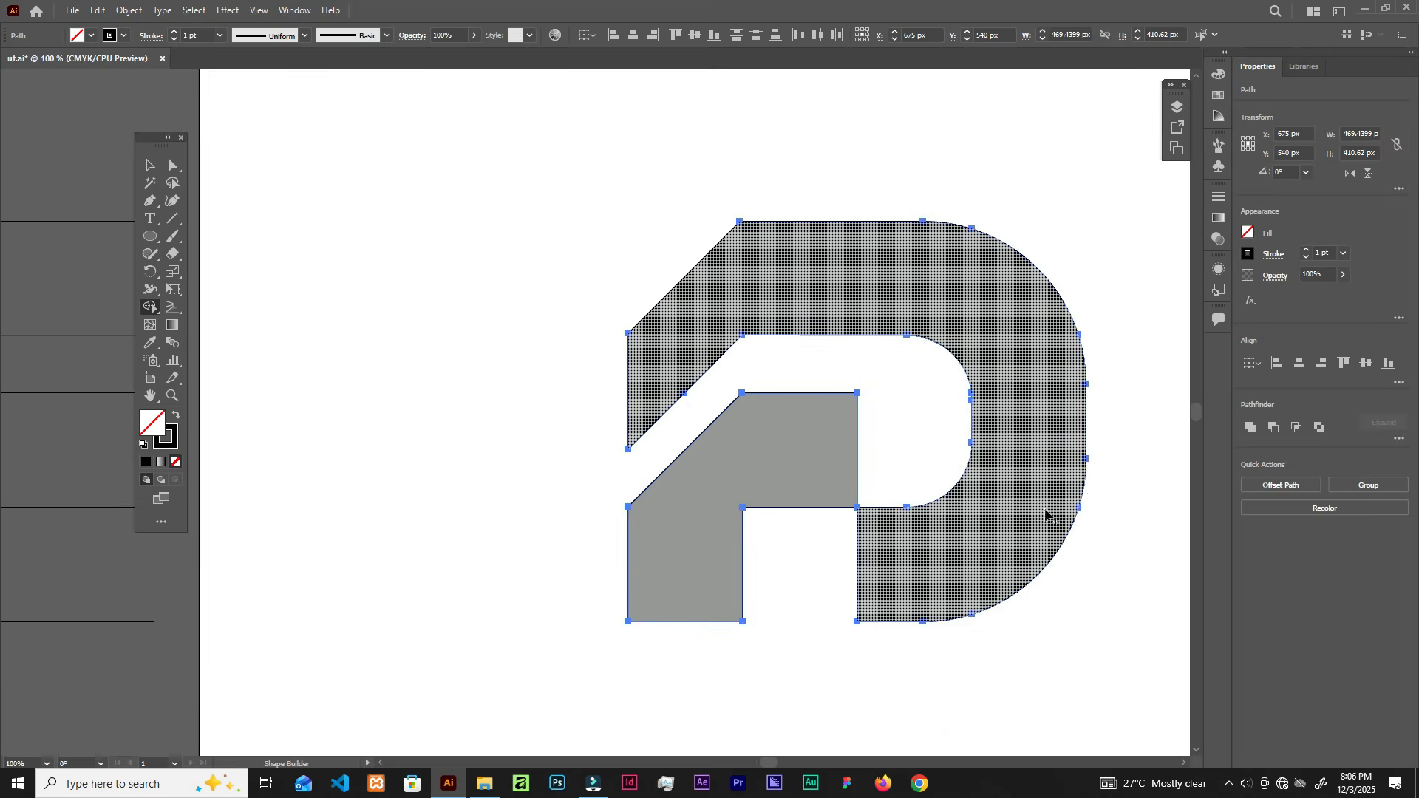
{"action": "scroll", "coordinate": [1082, 486], "scroll_direction": "up", "scroll_amount": 6}
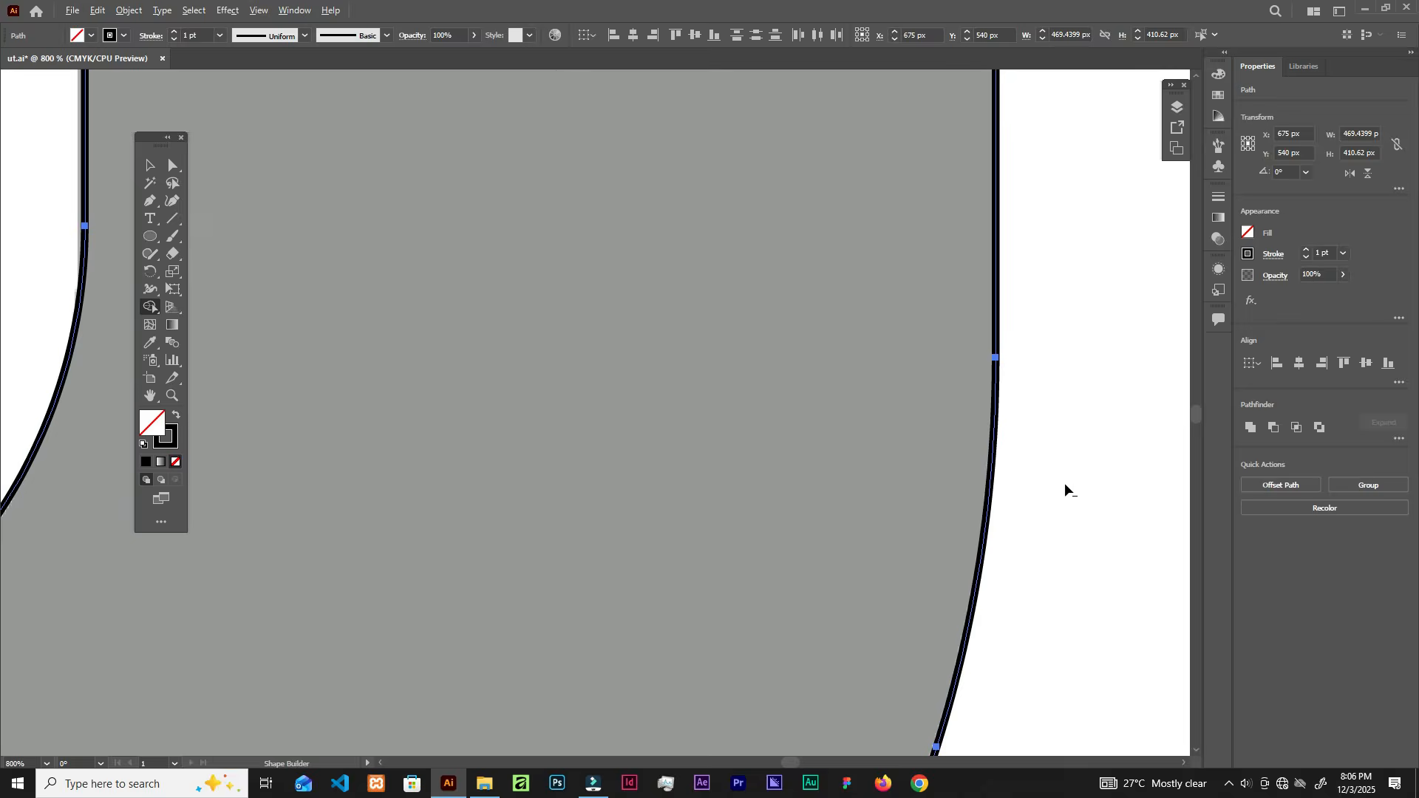
{"action": "scroll", "coordinate": [1065, 488], "scroll_direction": "down", "scroll_amount": 6}
{"action": "scroll", "coordinate": [1049, 545], "scroll_direction": "up", "scroll_amount": 5}
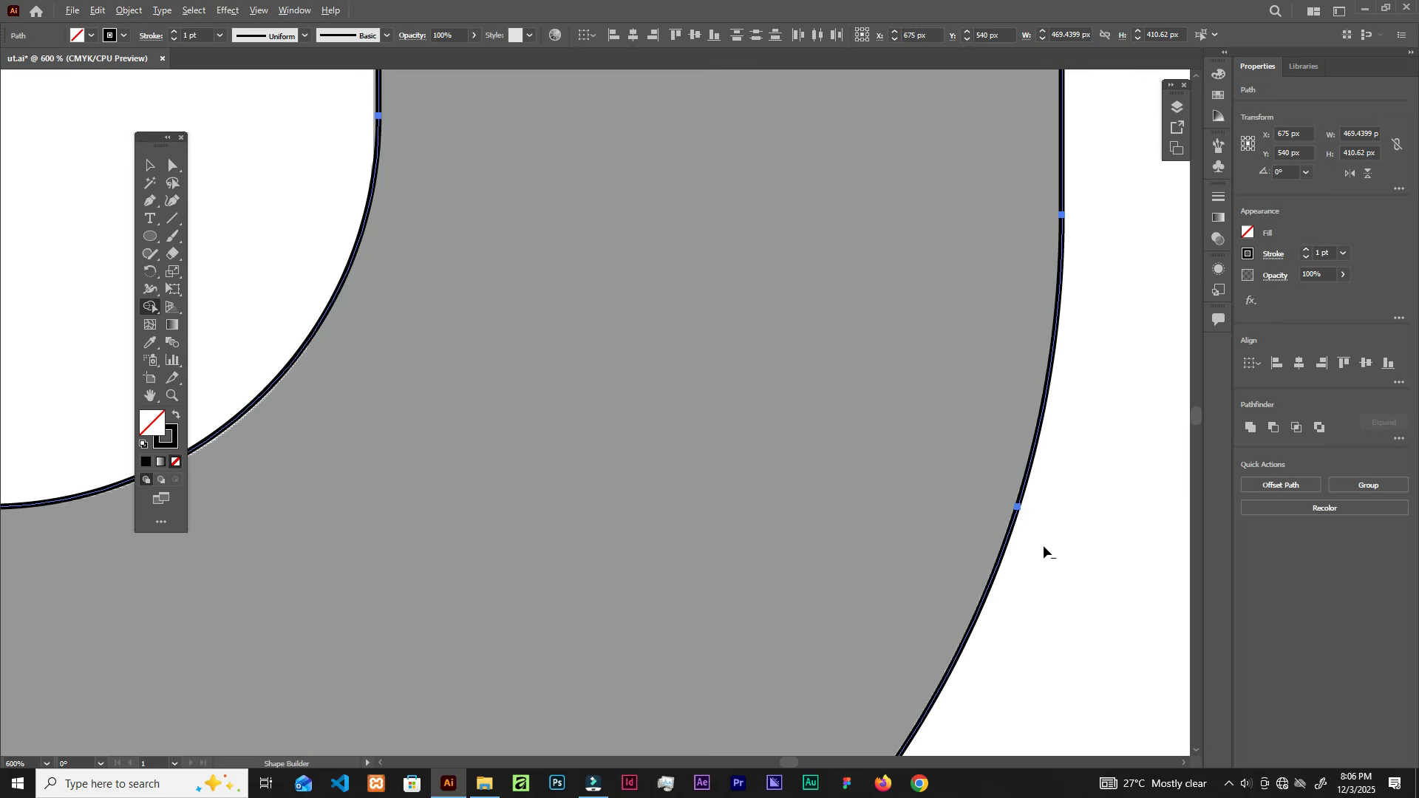
{"action": "scroll", "coordinate": [840, 590], "scroll_direction": "down", "scroll_amount": 3}
{"action": "left_click_drag", "start_coordinate": [534, 577], "coordinate": [685, 408]}
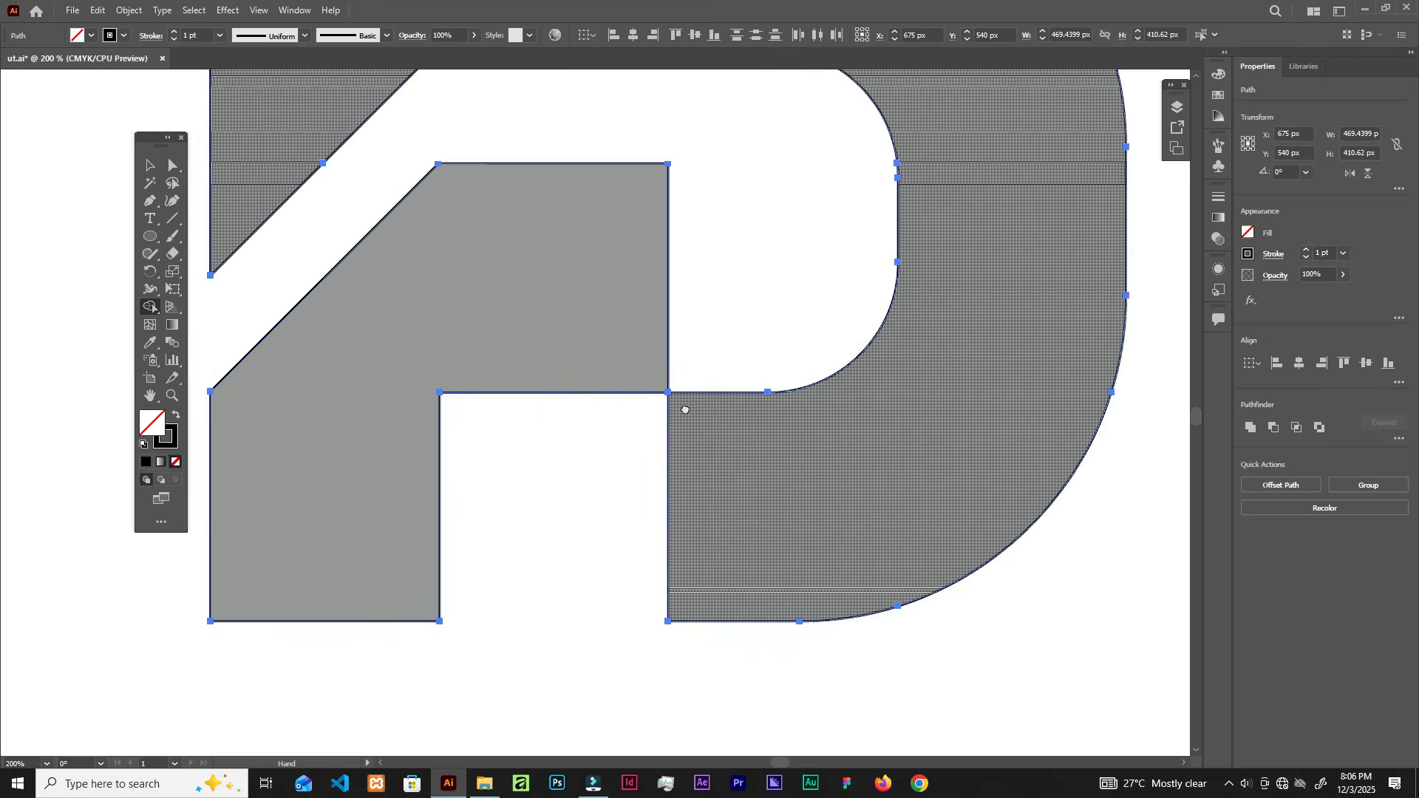
{"action": "scroll", "coordinate": [651, 471], "scroll_direction": "down", "scroll_amount": 1}
{"action": "scroll", "coordinate": [813, 606], "scroll_direction": "up", "scroll_amount": 4}
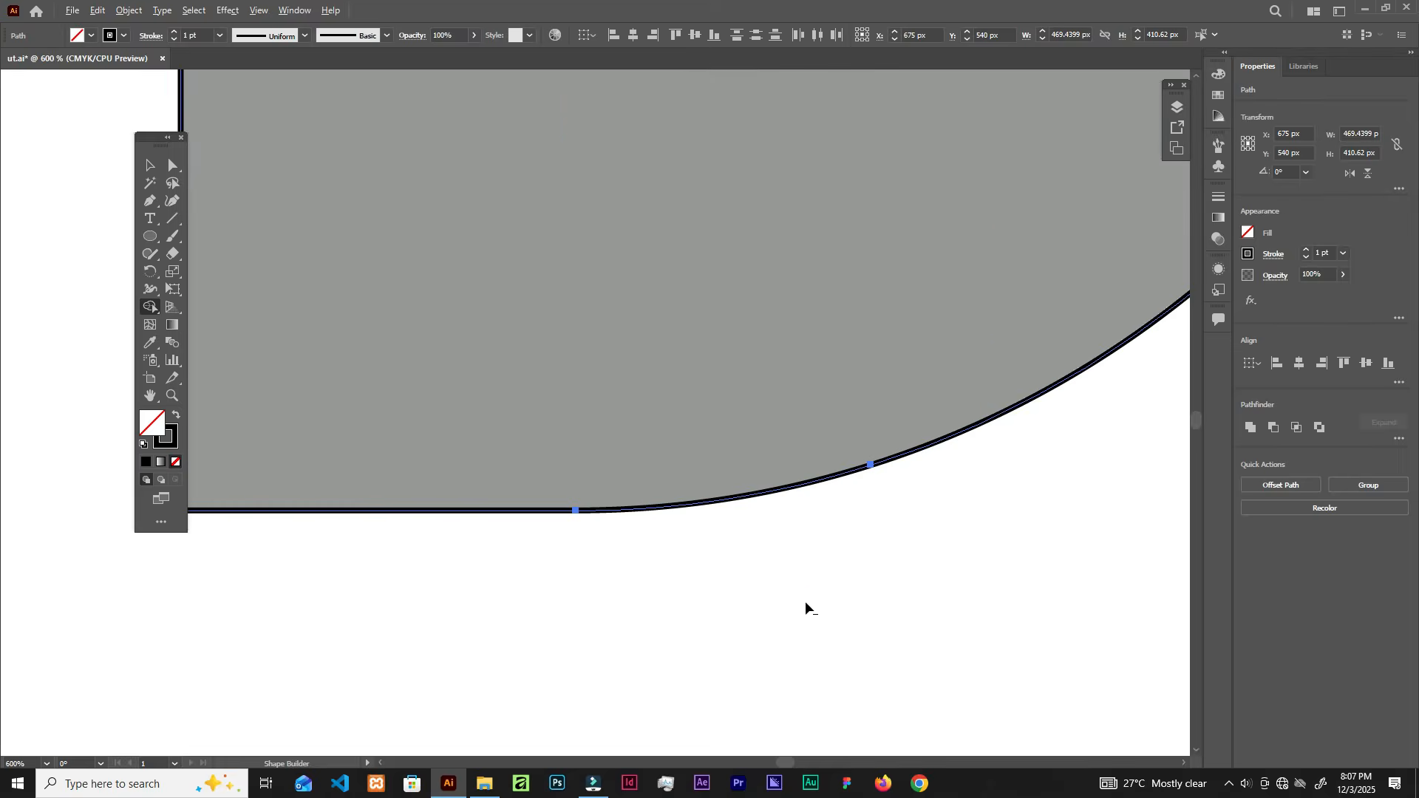
{"action": "scroll", "coordinate": [784, 588], "scroll_direction": "down", "scroll_amount": 4}
{"action": "scroll", "coordinate": [779, 583], "scroll_direction": "down", "scroll_amount": 1}
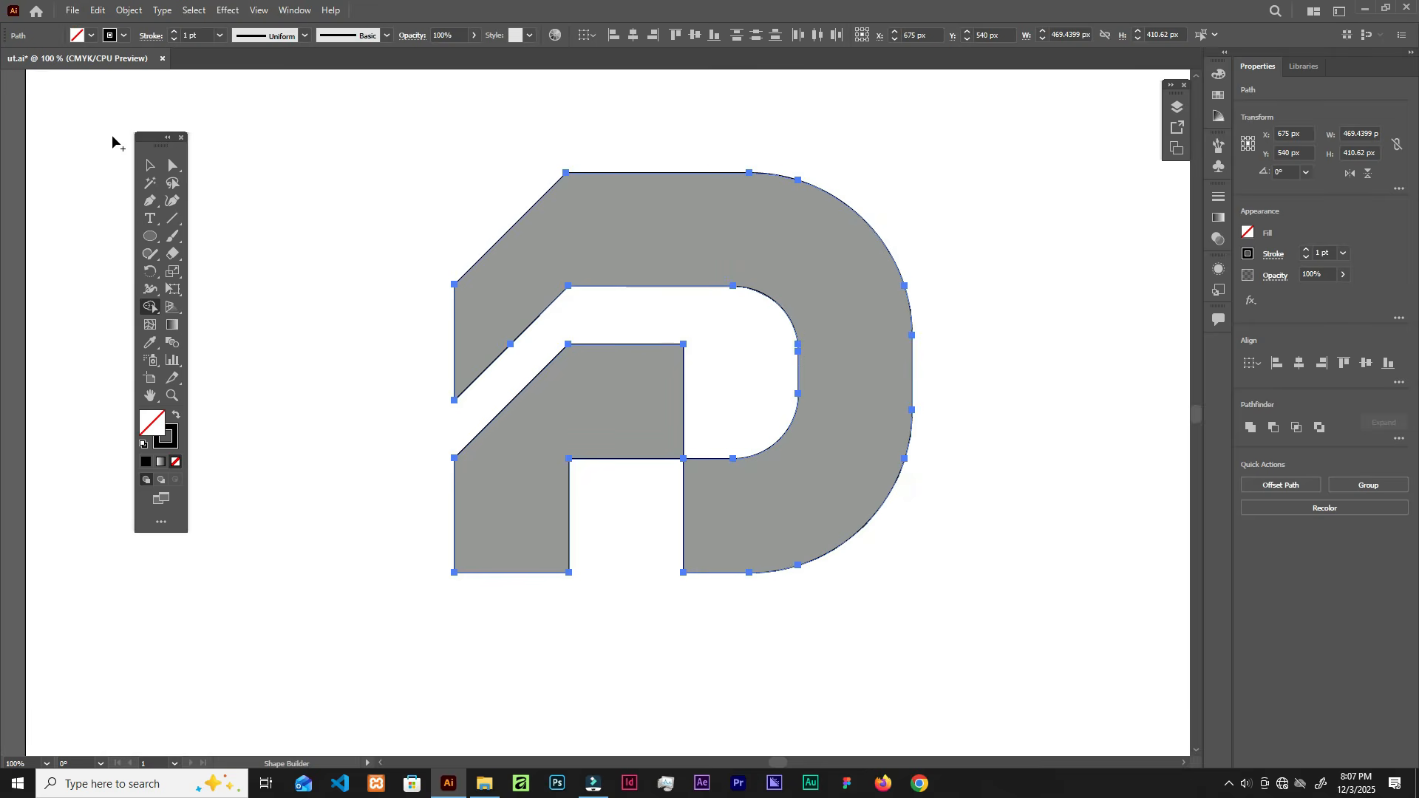
Step: Fill both the outer D shape and the inner shape solid black with no outline
{"action": "left_click", "coordinate": [152, 165]}
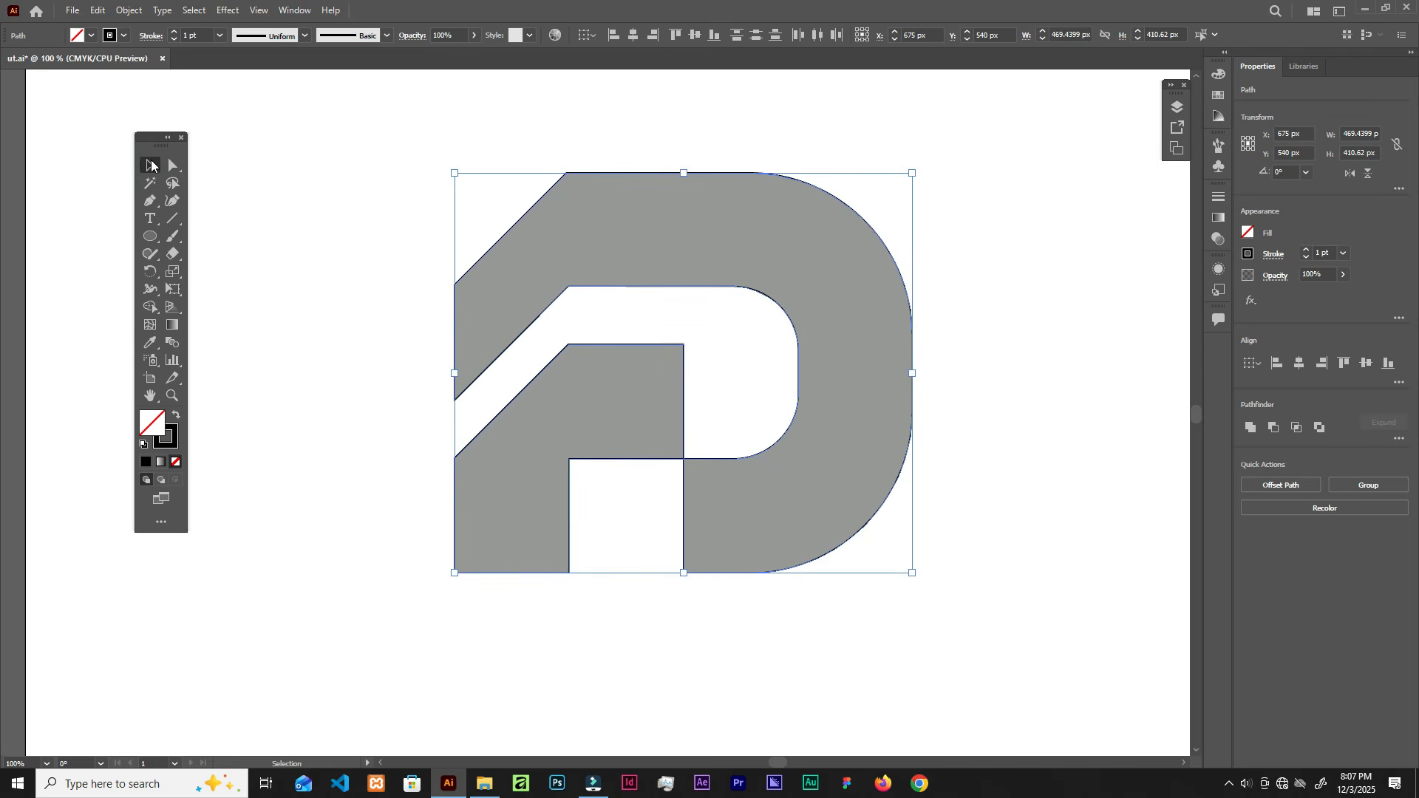
{"action": "left_click", "coordinate": [687, 111]}
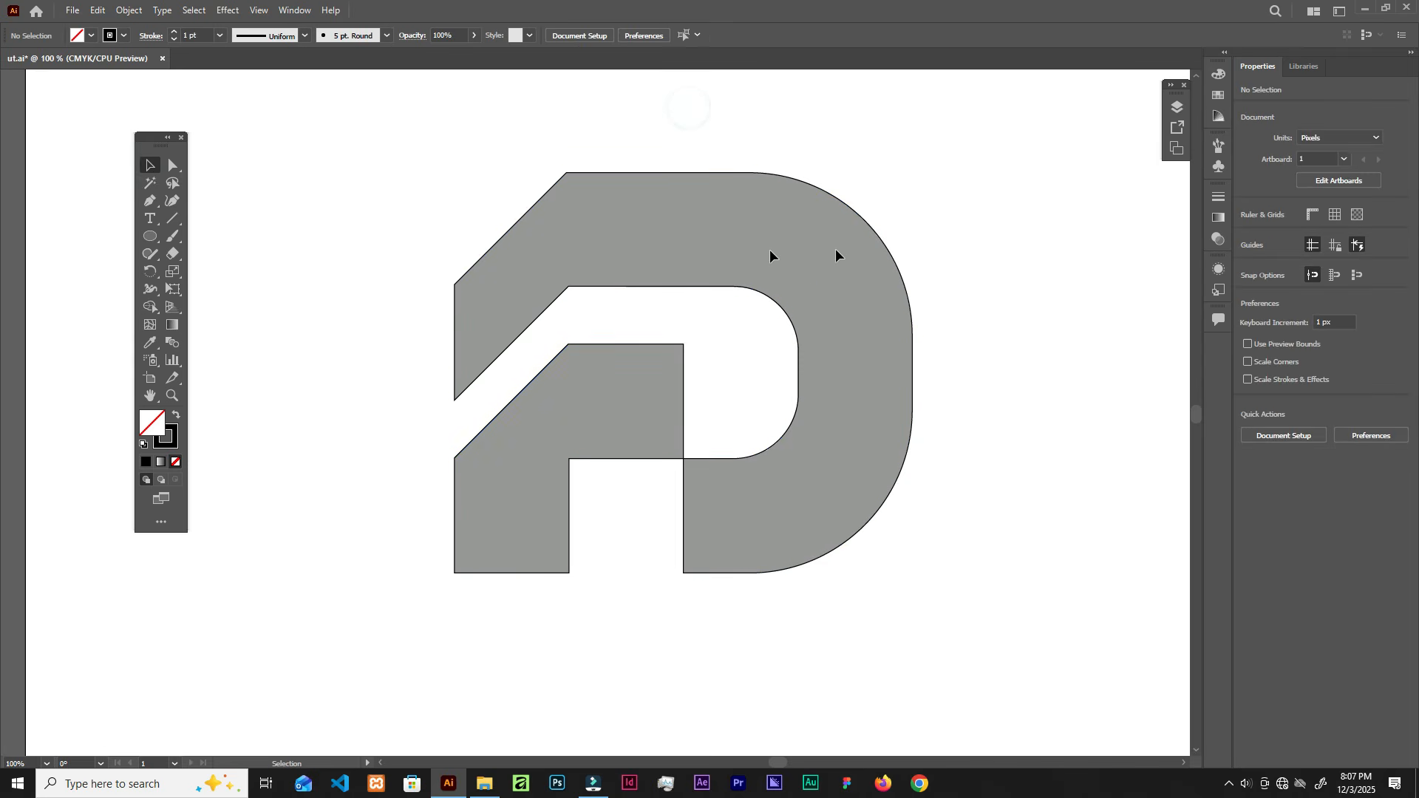
{"action": "left_click", "coordinate": [875, 232]}
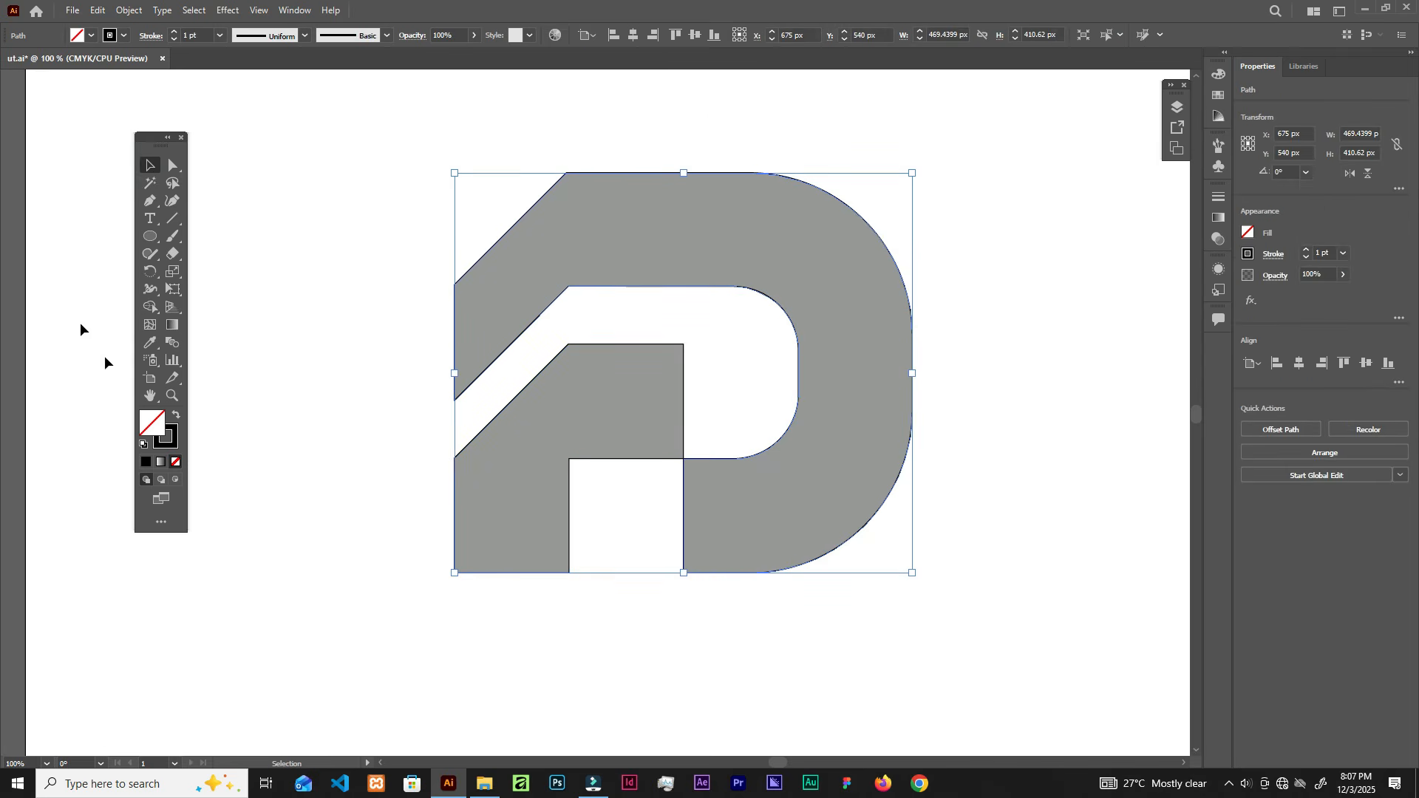
{"action": "left_click", "coordinate": [176, 416]}
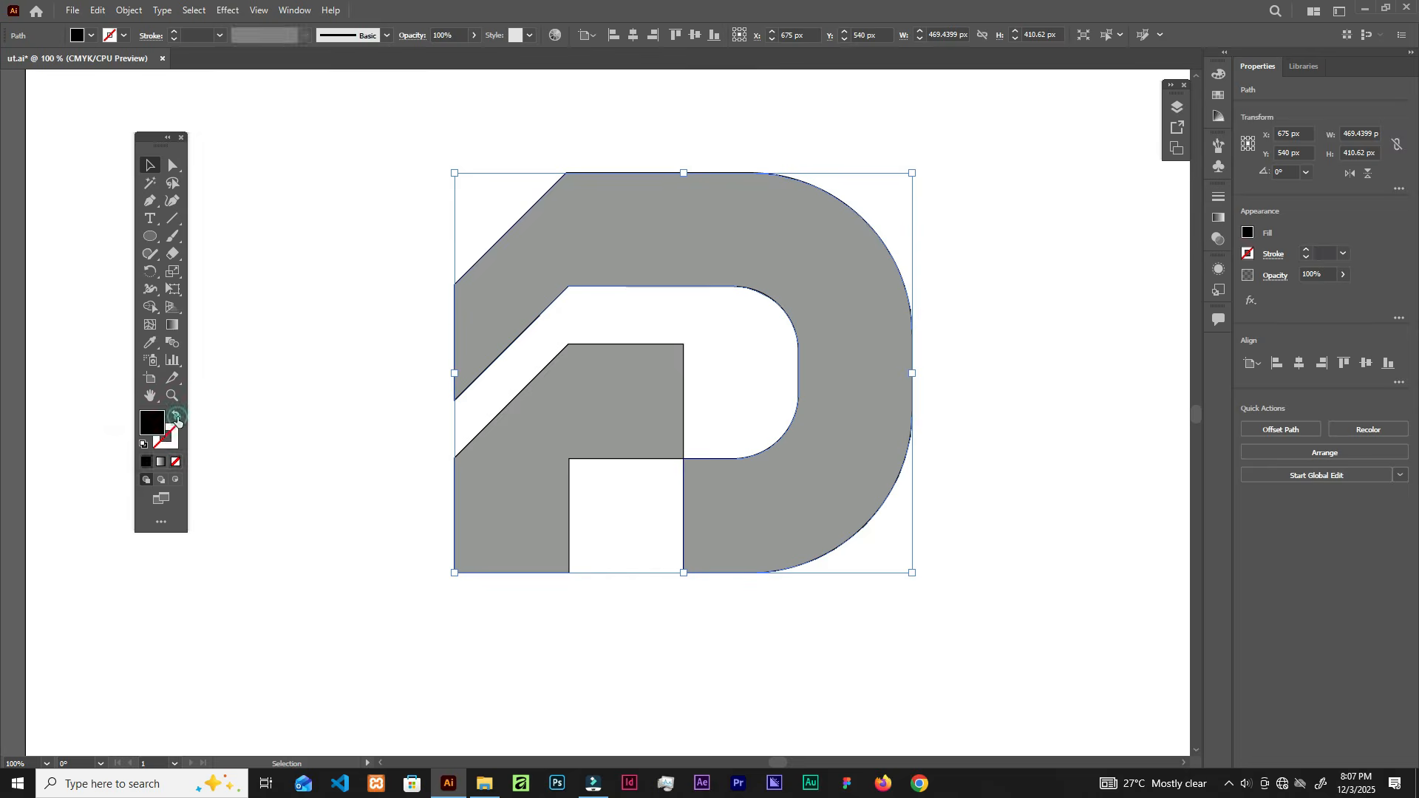
{"action": "left_click", "coordinate": [480, 435]}
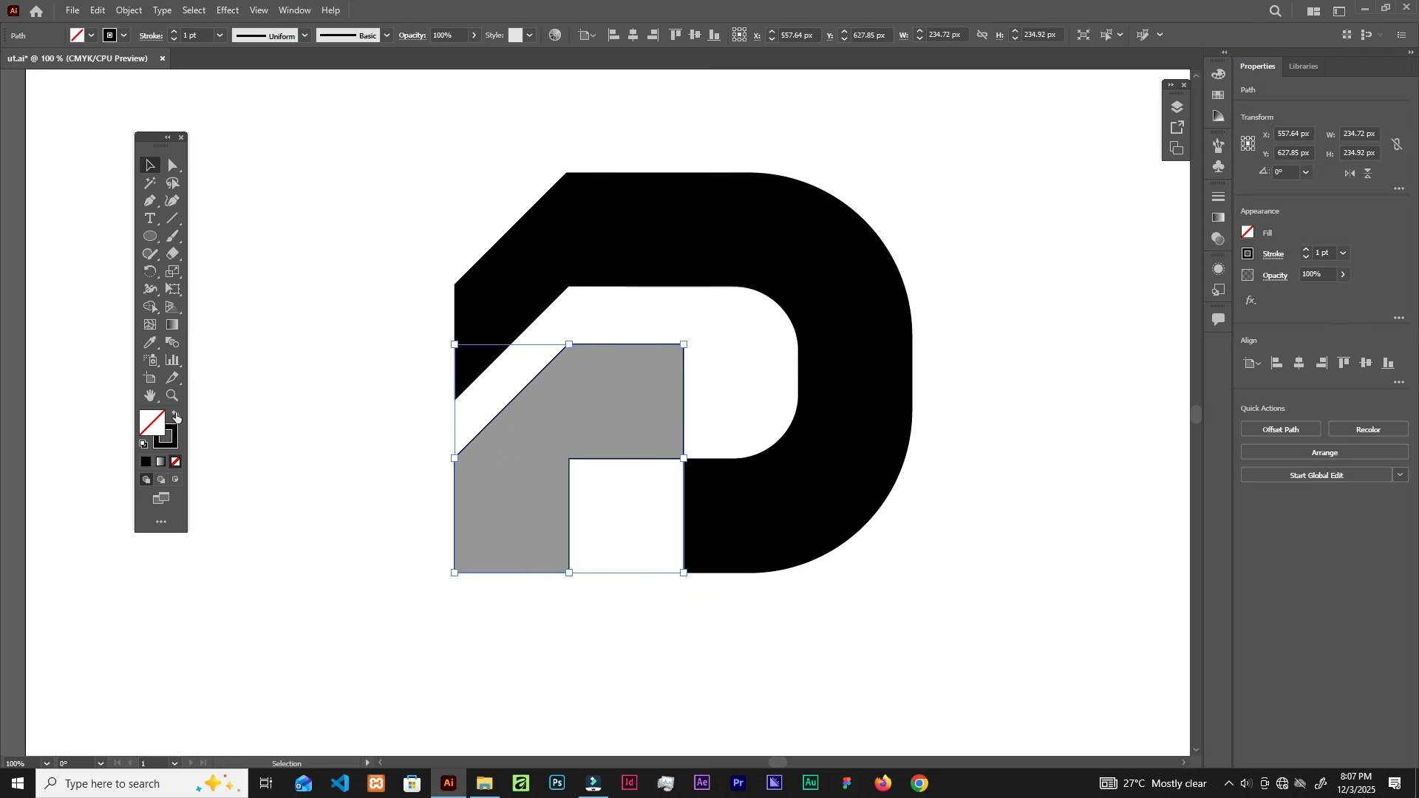
{"action": "left_click", "coordinate": [176, 416]}
{"action": "left_click", "coordinate": [310, 409]}
Step: Fit the artboard and move the black D logo up and to the right
{"action": "scroll", "coordinate": [475, 466], "scroll_direction": "up", "scroll_amount": 4}
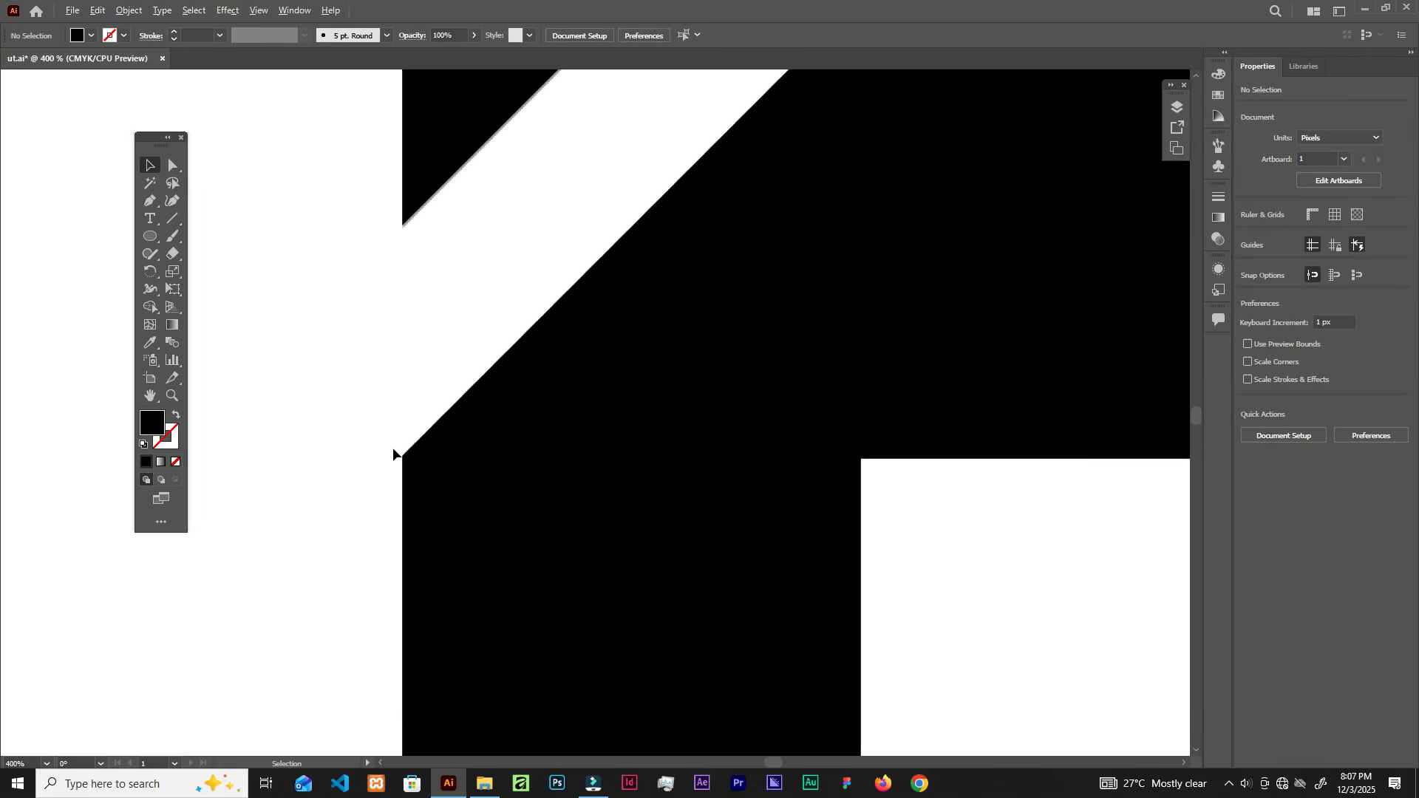
{"action": "scroll", "coordinate": [392, 454], "scroll_direction": "up", "scroll_amount": 3}
{"action": "key", "text": "ctrl+0"}
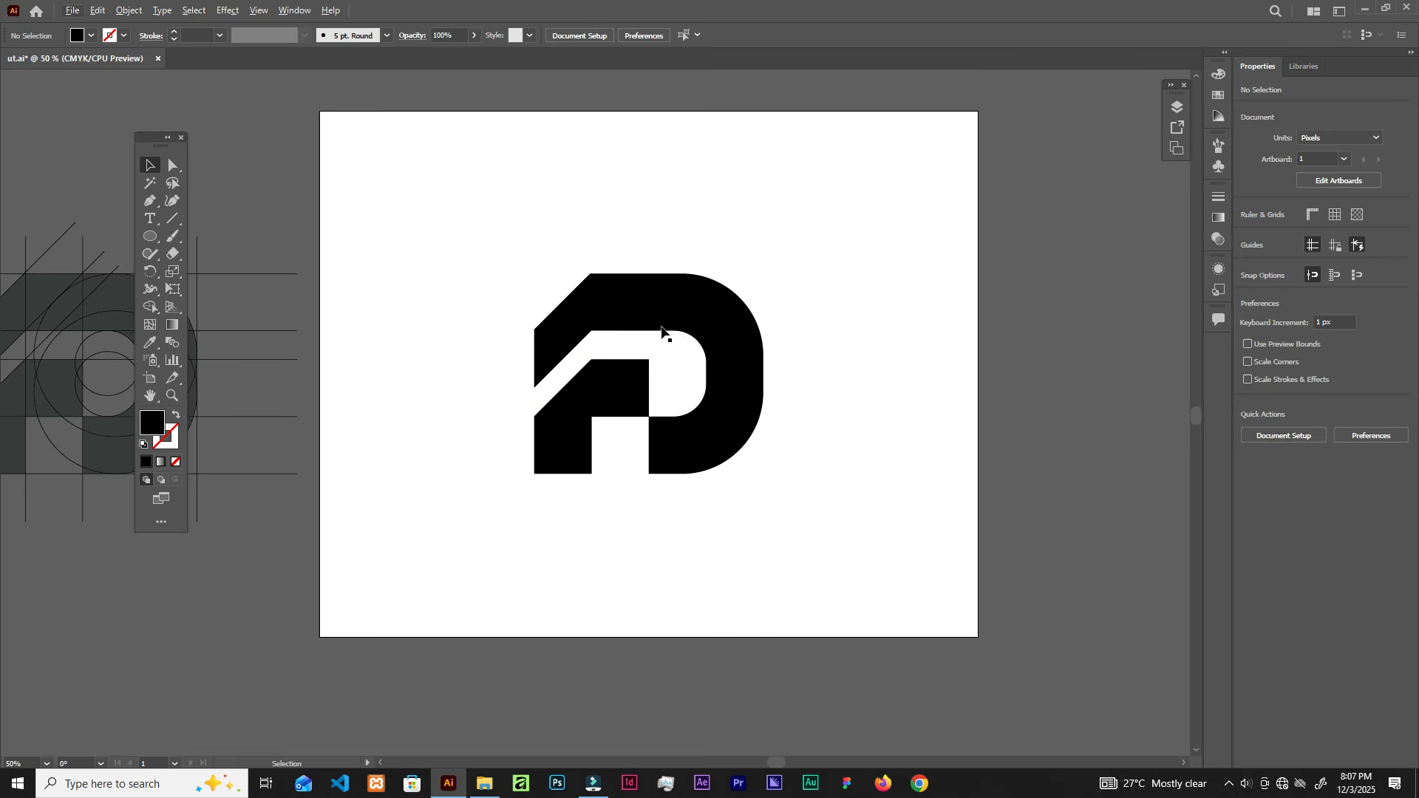
{"action": "left_click", "coordinate": [658, 301]}
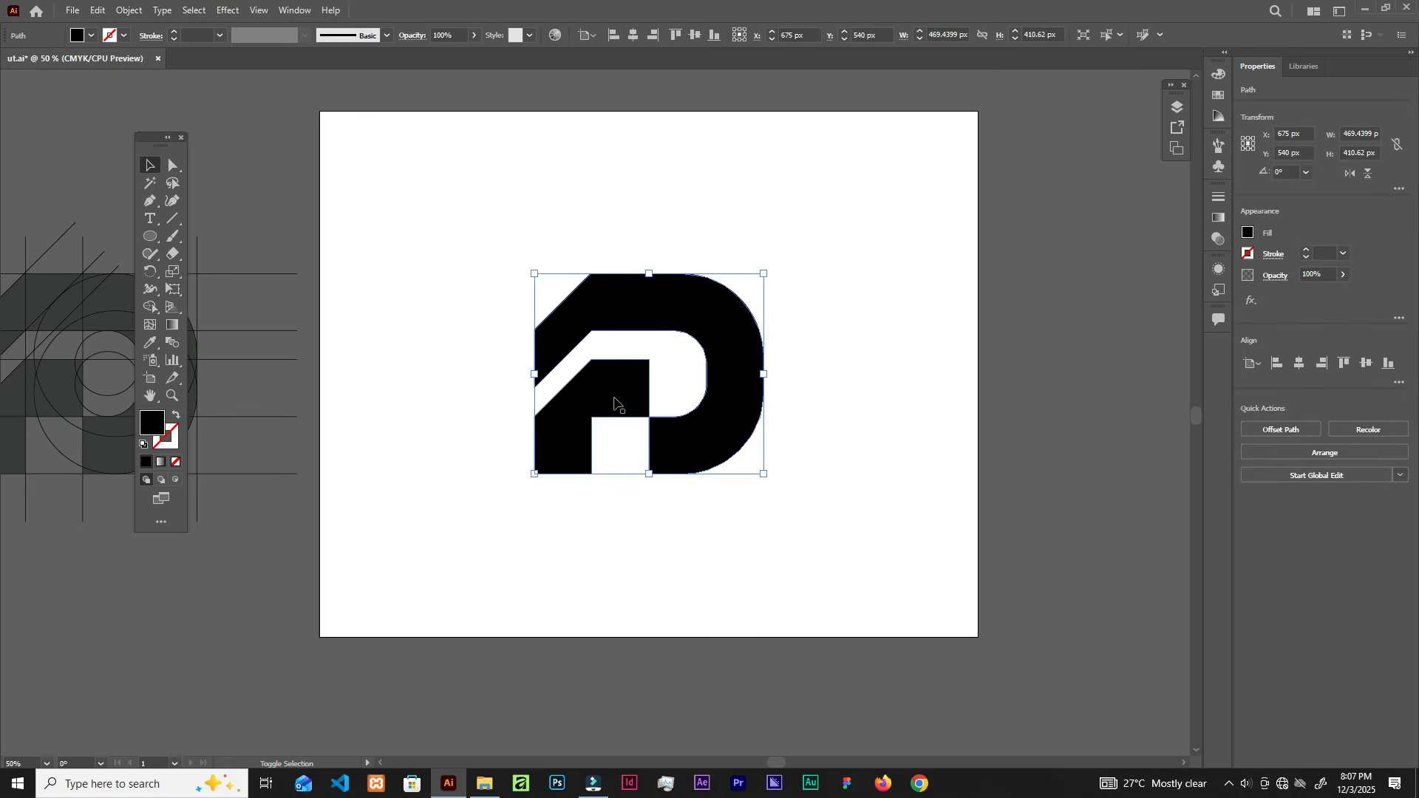
{"action": "left_click_drag", "start_coordinate": [651, 377], "coordinate": [894, 242]}
{"action": "scroll", "coordinate": [631, 387], "scroll_direction": "up", "scroll_amount": 1}
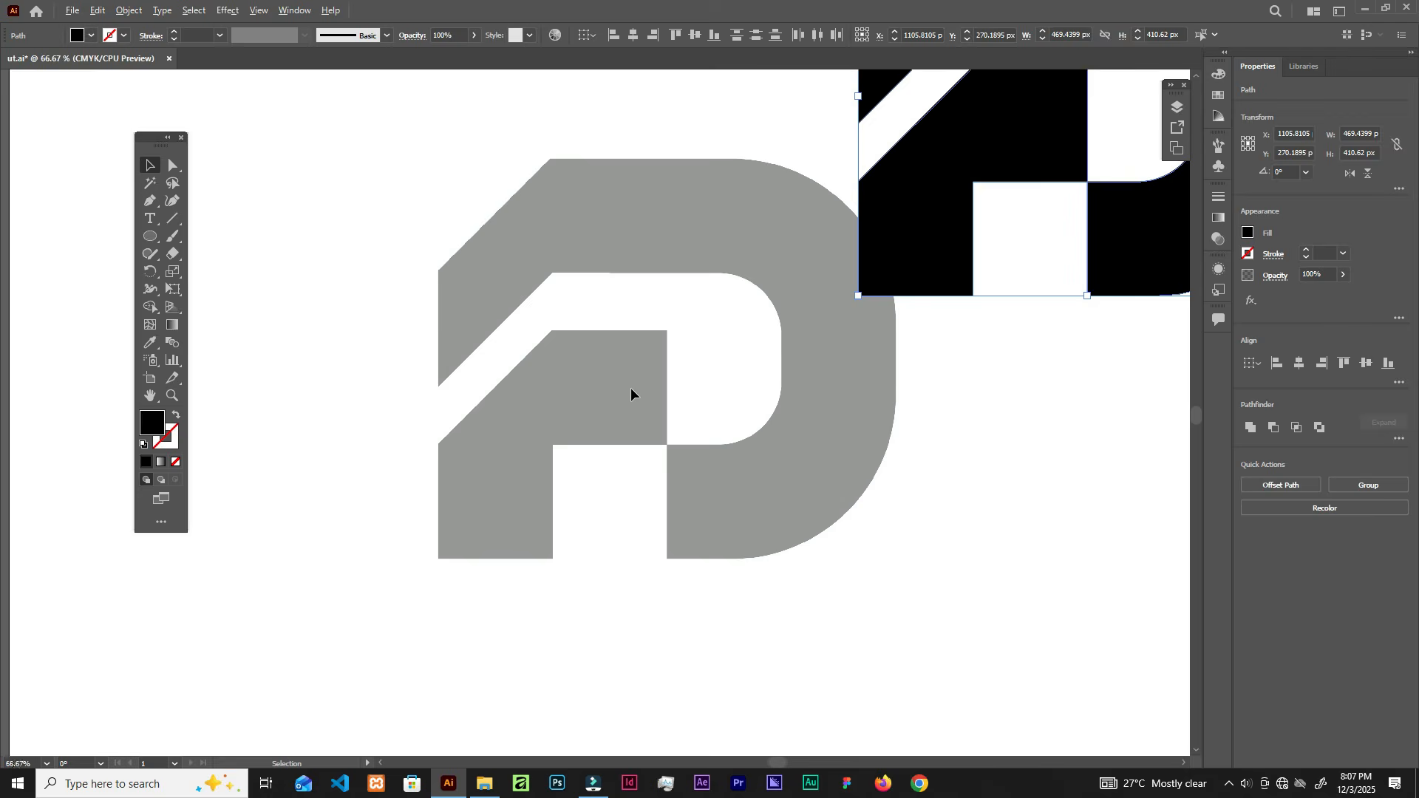
{"action": "scroll", "coordinate": [631, 388], "scroll_direction": "down", "scroll_amount": 1}
Step: Undo the black D's move and check the v2 PNG in File Explorer
{"action": "key", "text": "ctrl+z"}
{"action": "key", "text": "ctrl+z"}
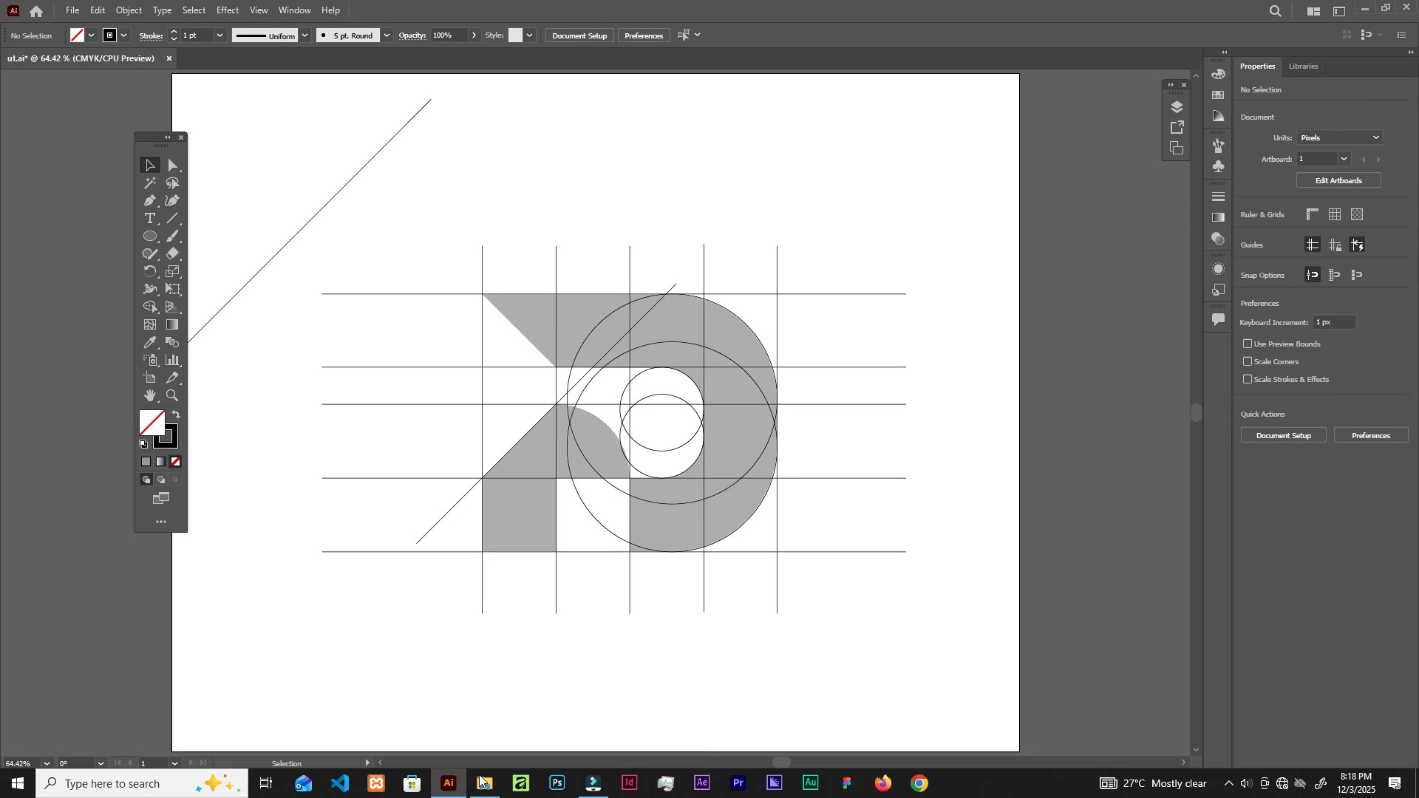
{"action": "left_click", "coordinate": [481, 782]}
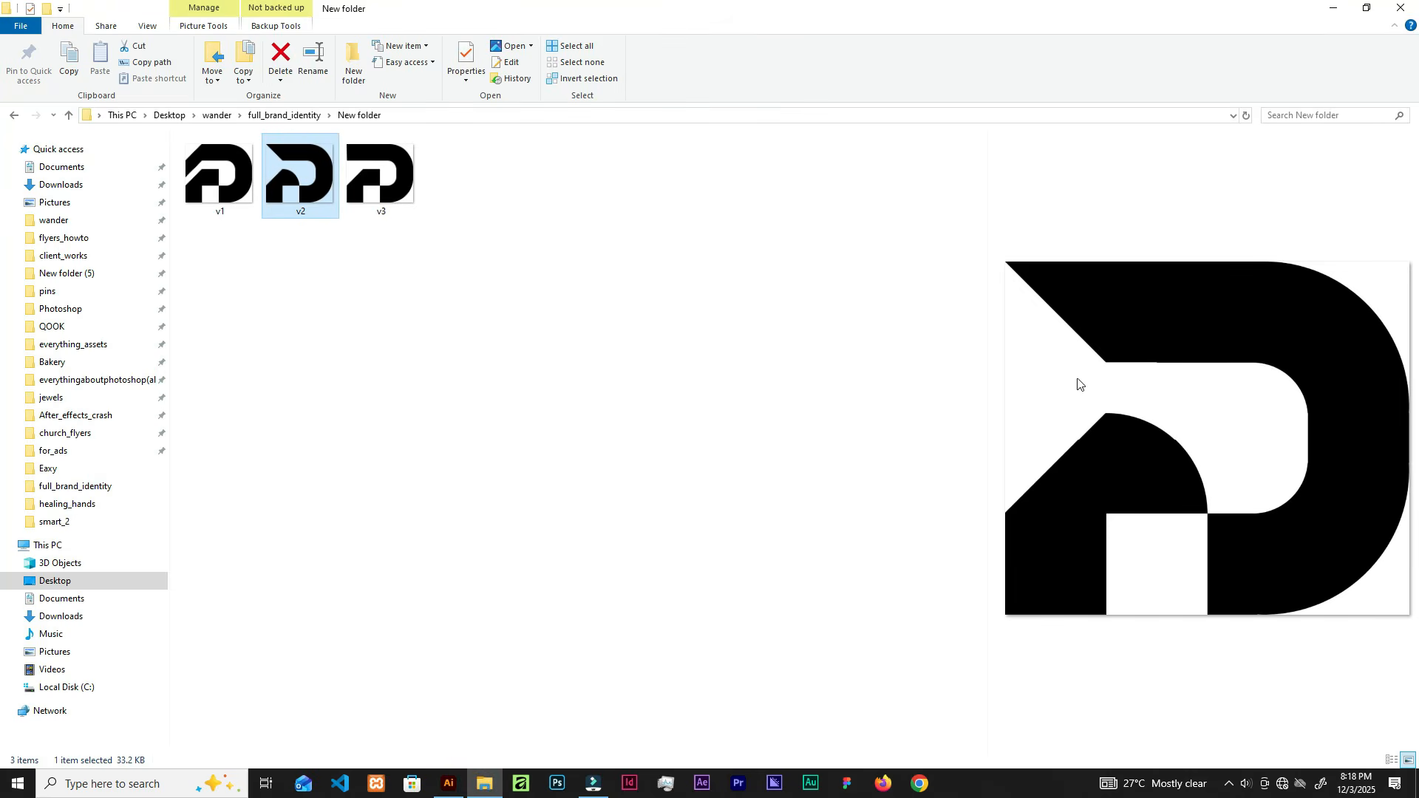
{"action": "left_click", "coordinate": [448, 783]}
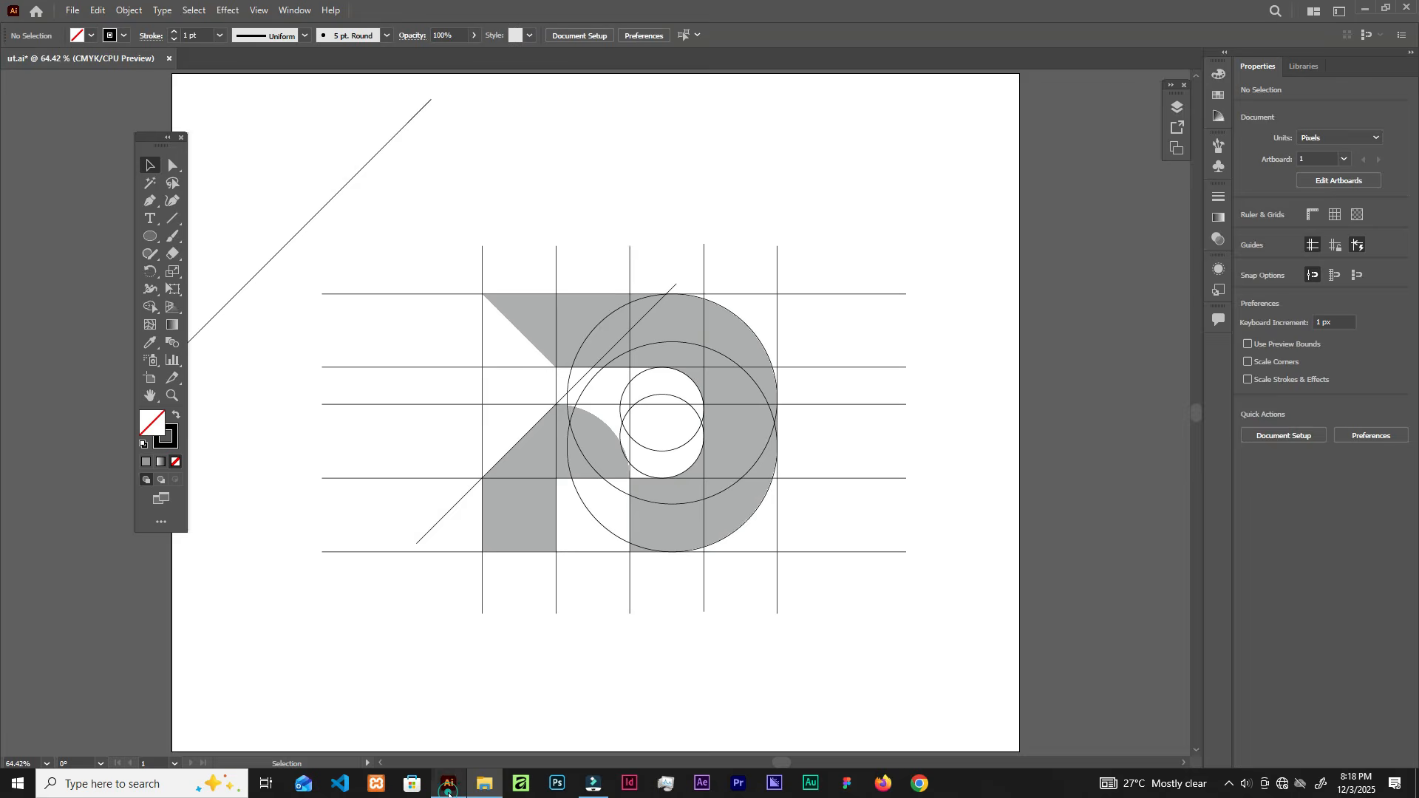
{"action": "scroll", "coordinate": [465, 331], "scroll_direction": "up", "scroll_amount": 2}
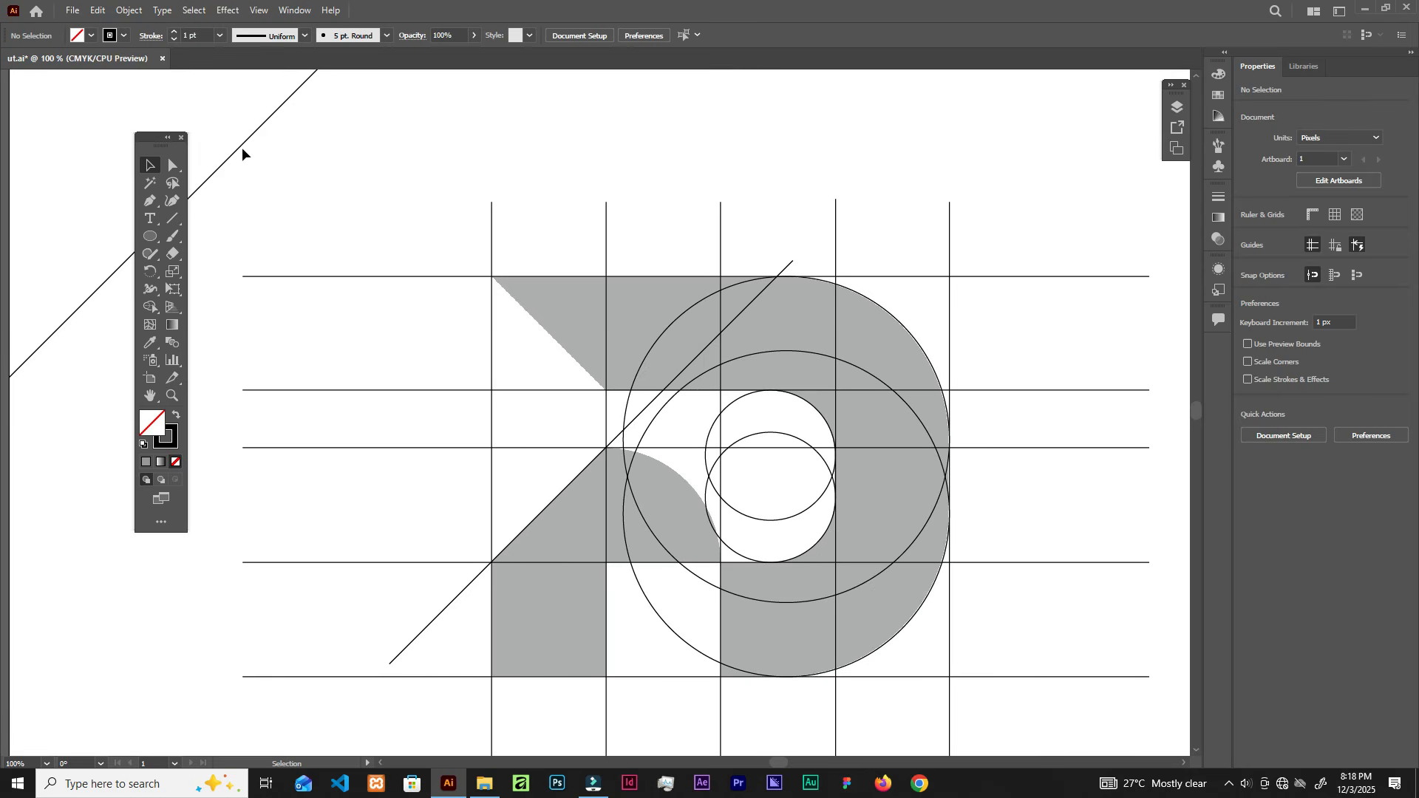
{"action": "scroll", "coordinate": [528, 361], "scroll_direction": "down", "scroll_amount": 1}
Step: Fit the artboard and compare it against the exported PNG versions again
{"action": "left_click_drag", "start_coordinate": [450, 266], "coordinate": [541, 223]}
{"action": "key", "text": "ctrl+0"}
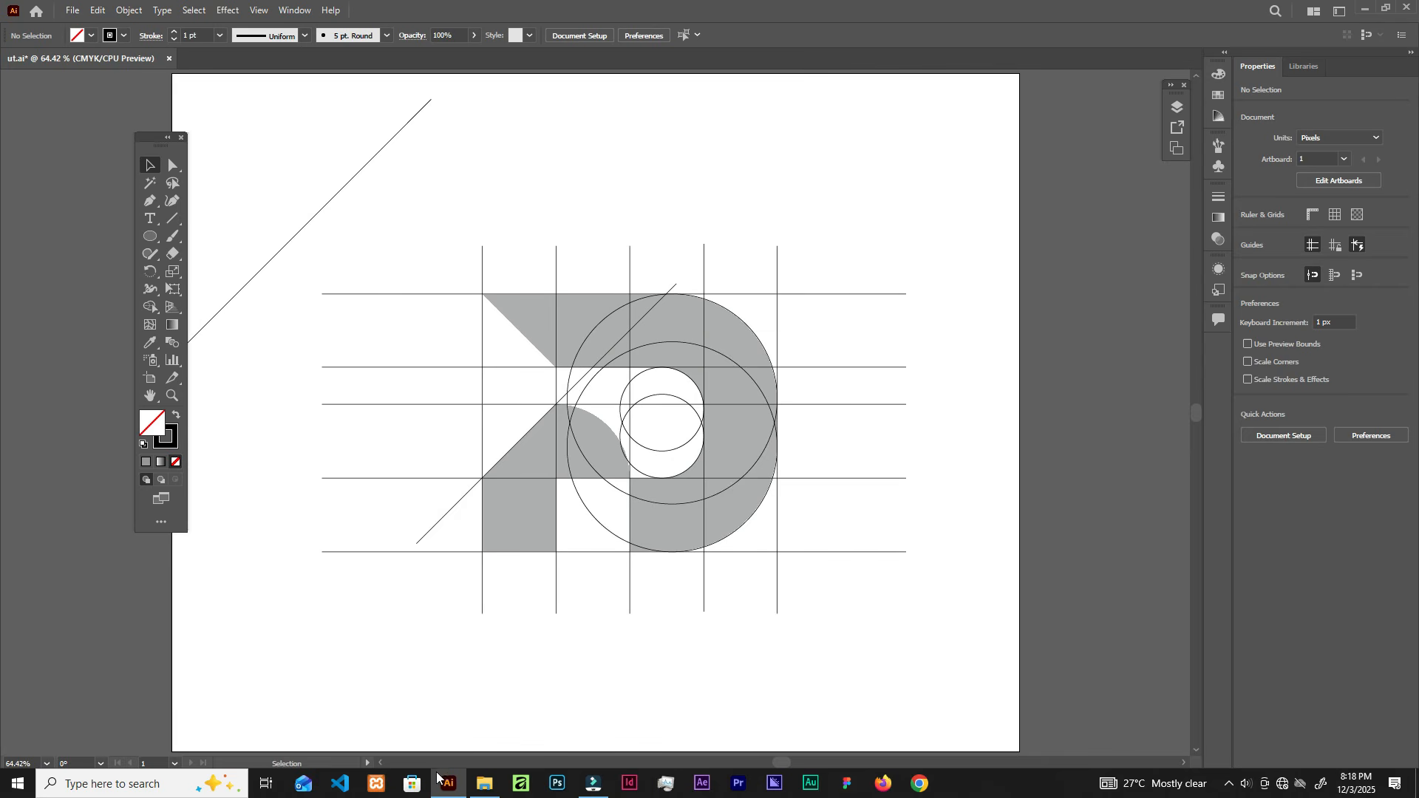
{"action": "left_click", "coordinate": [484, 784]}
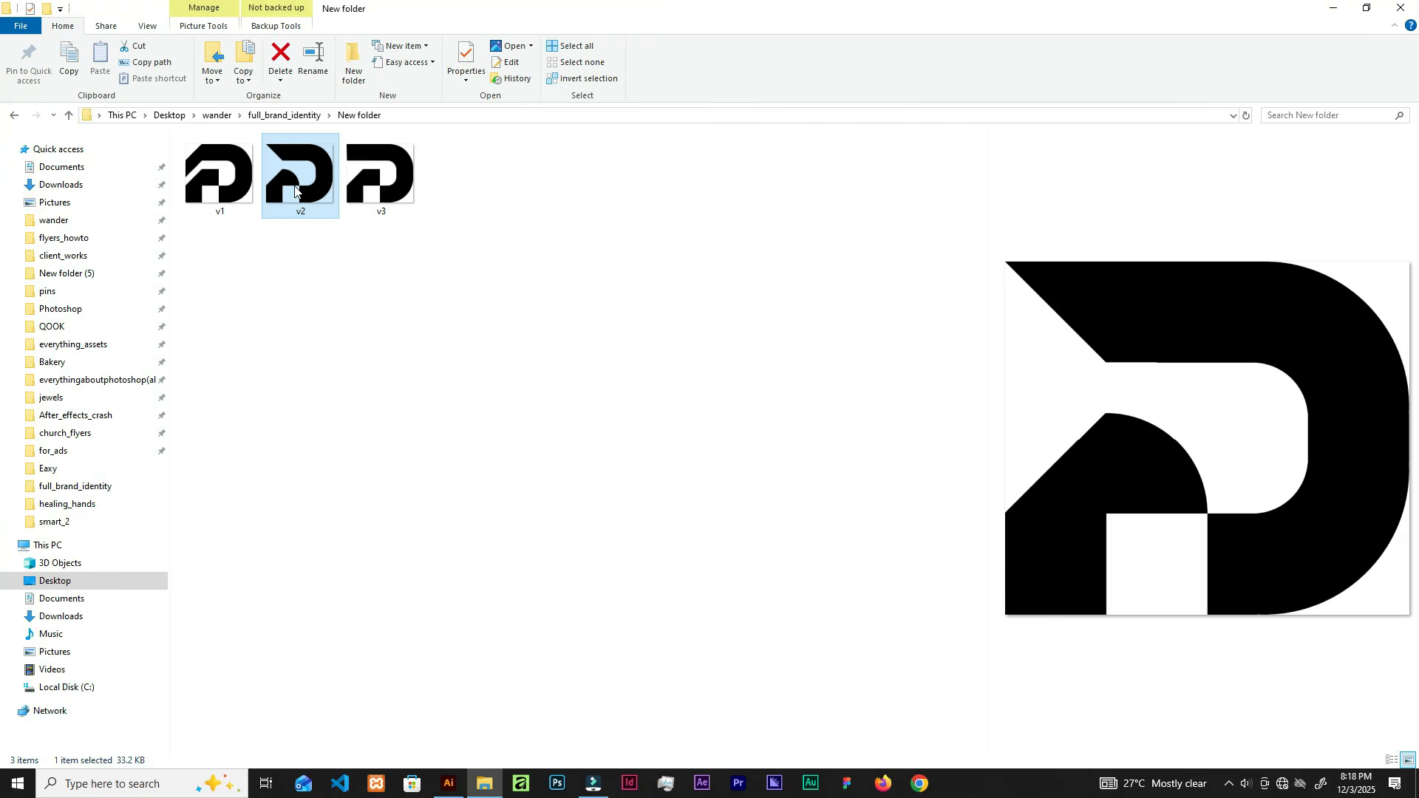
{"action": "left_click", "coordinate": [449, 783]}
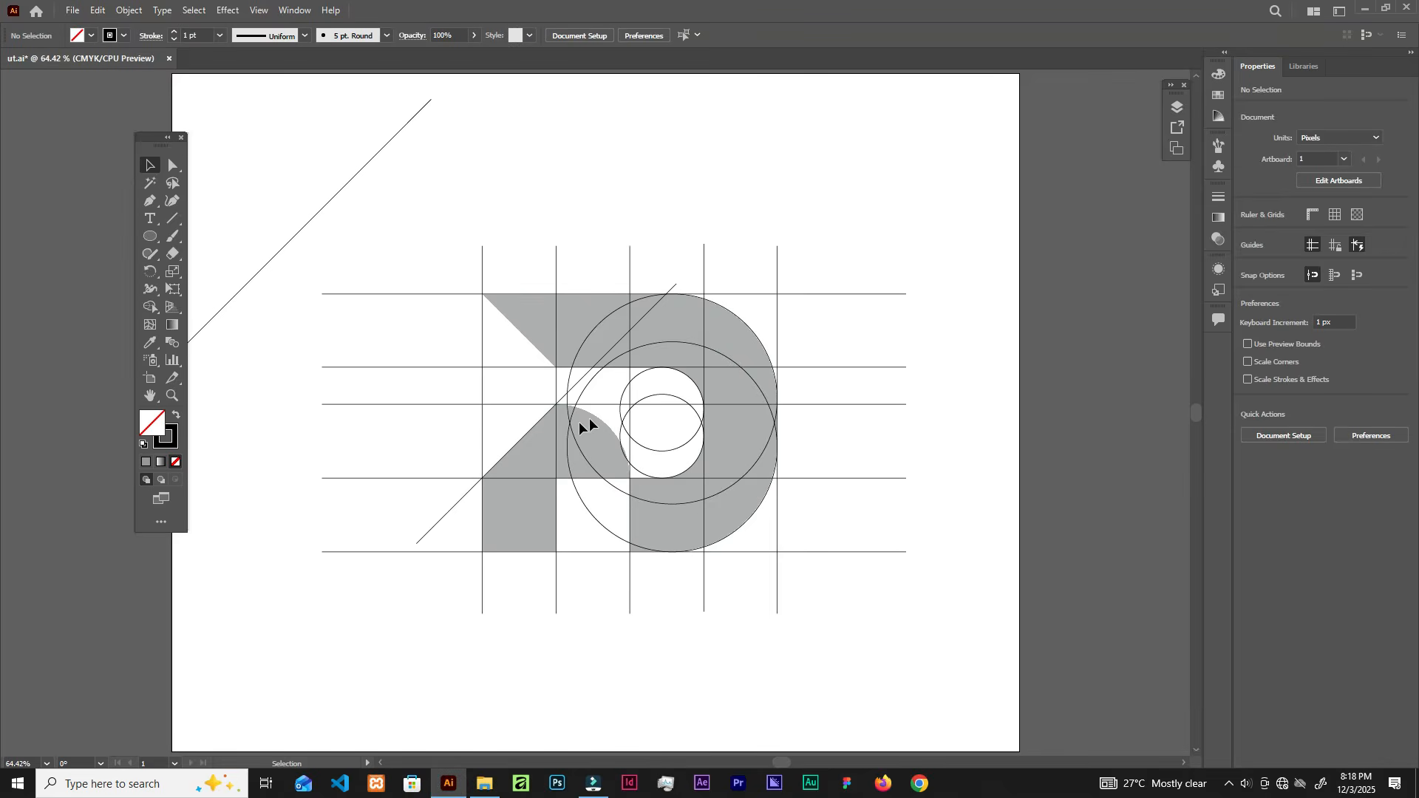
Step: Position the long 225° diagonal line to the left of the grey D construction
{"action": "scroll", "coordinate": [593, 423], "scroll_direction": "up", "scroll_amount": 3}
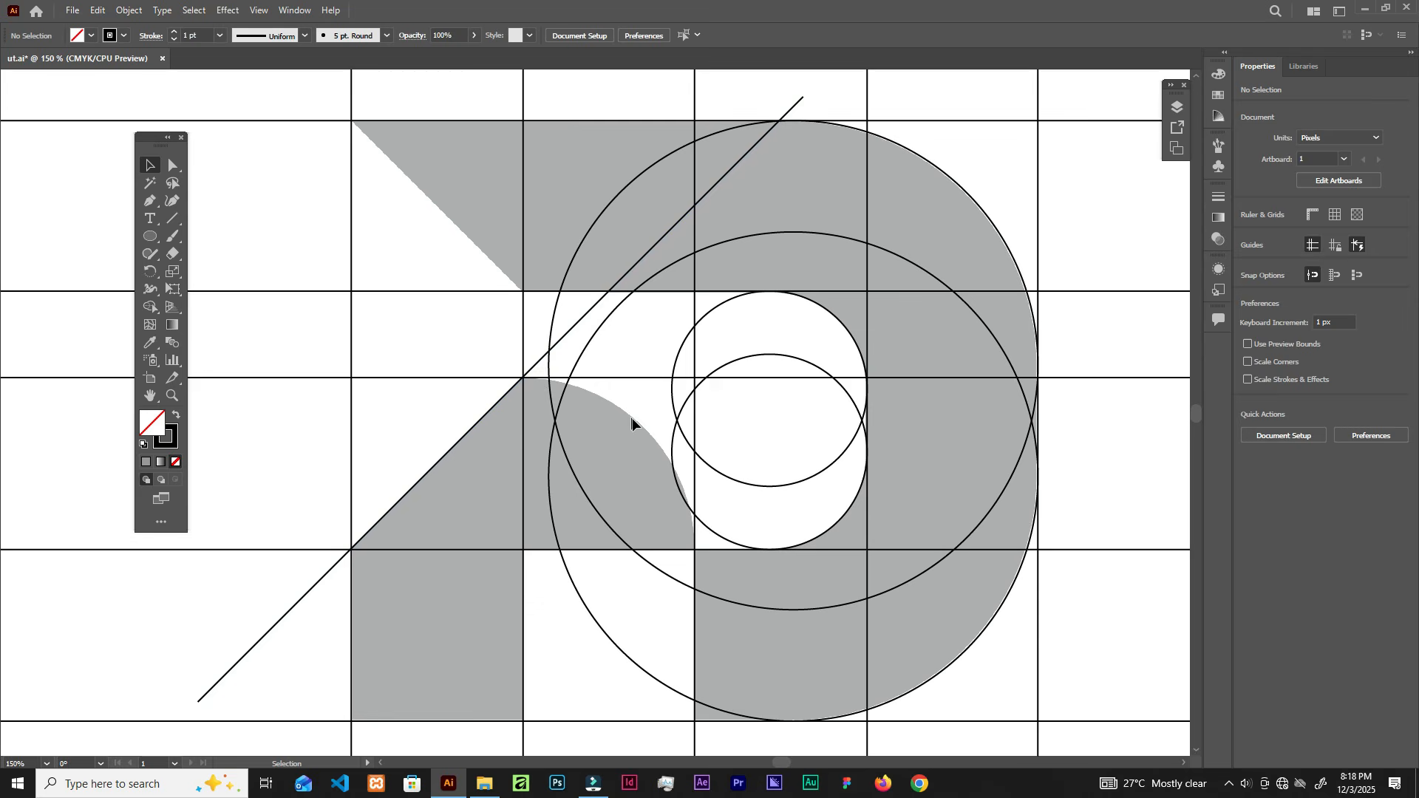
{"action": "scroll", "coordinate": [678, 521], "scroll_direction": "down", "scroll_amount": 1}
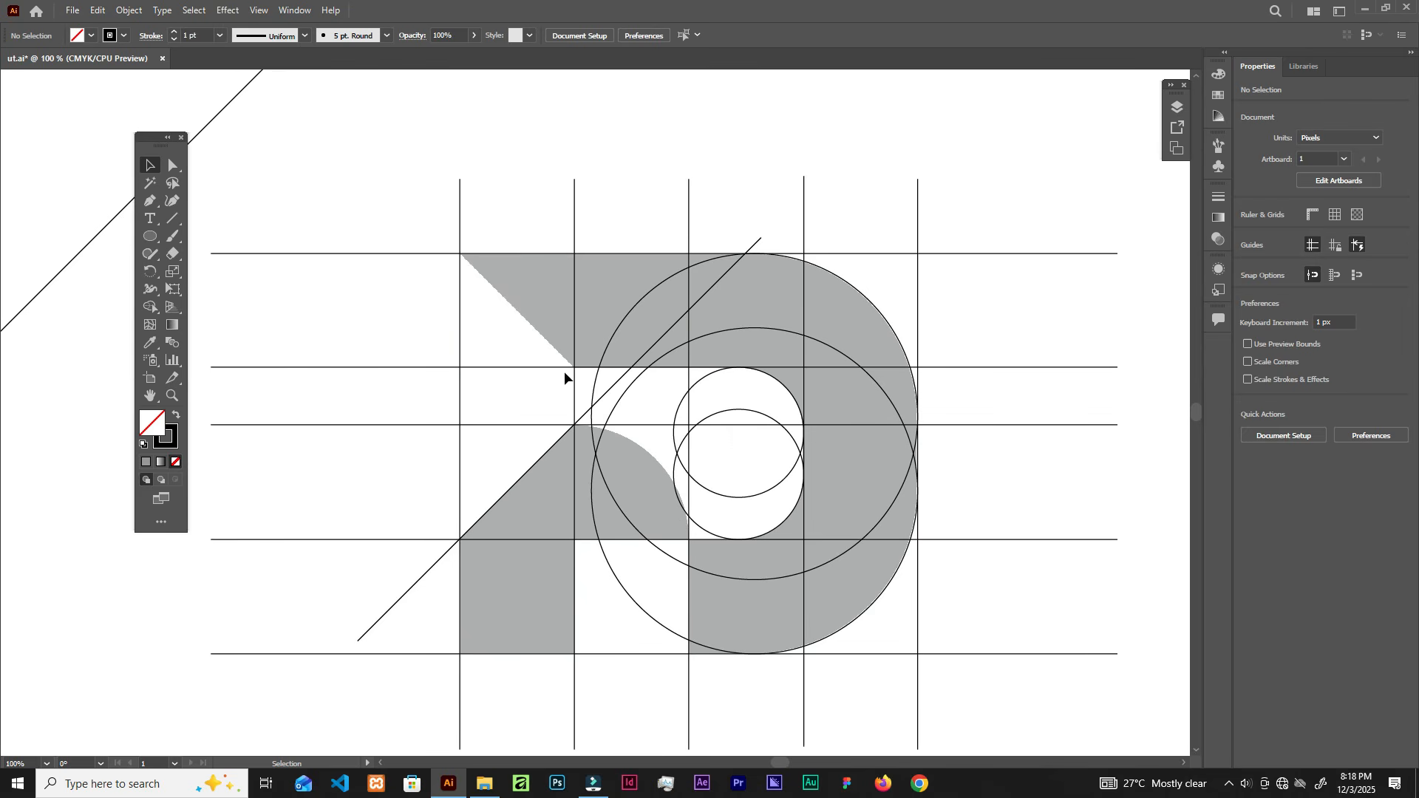
{"action": "scroll", "coordinate": [497, 339], "scroll_direction": "down", "scroll_amount": 1}
{"action": "left_click_drag", "start_coordinate": [322, 201], "coordinate": [474, 282]}
Step: Reflect the diagonal line across the vertical axis and move it down-right onto the grid
{"action": "right_click", "coordinate": [436, 273]}
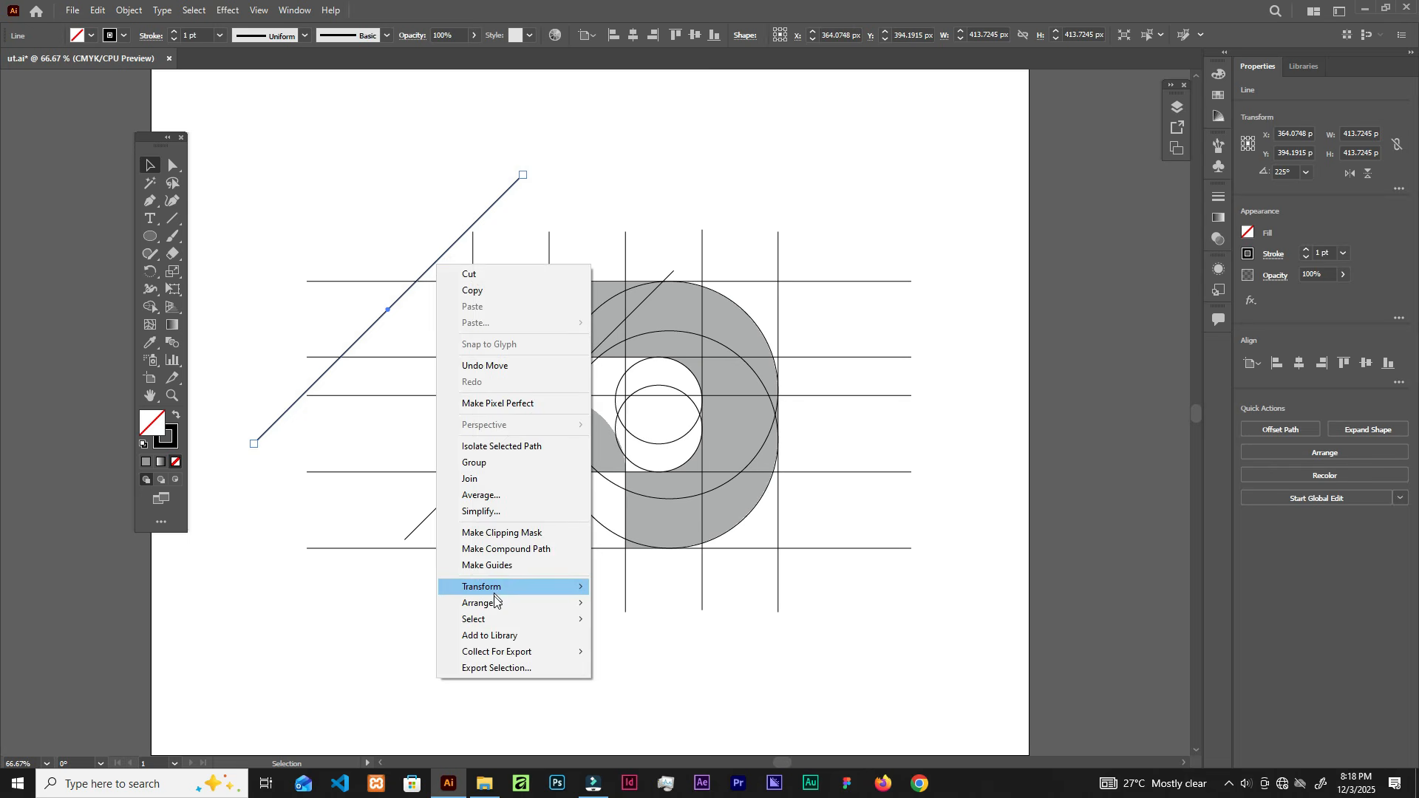
{"action": "mouse_move", "coordinate": [487, 587]}
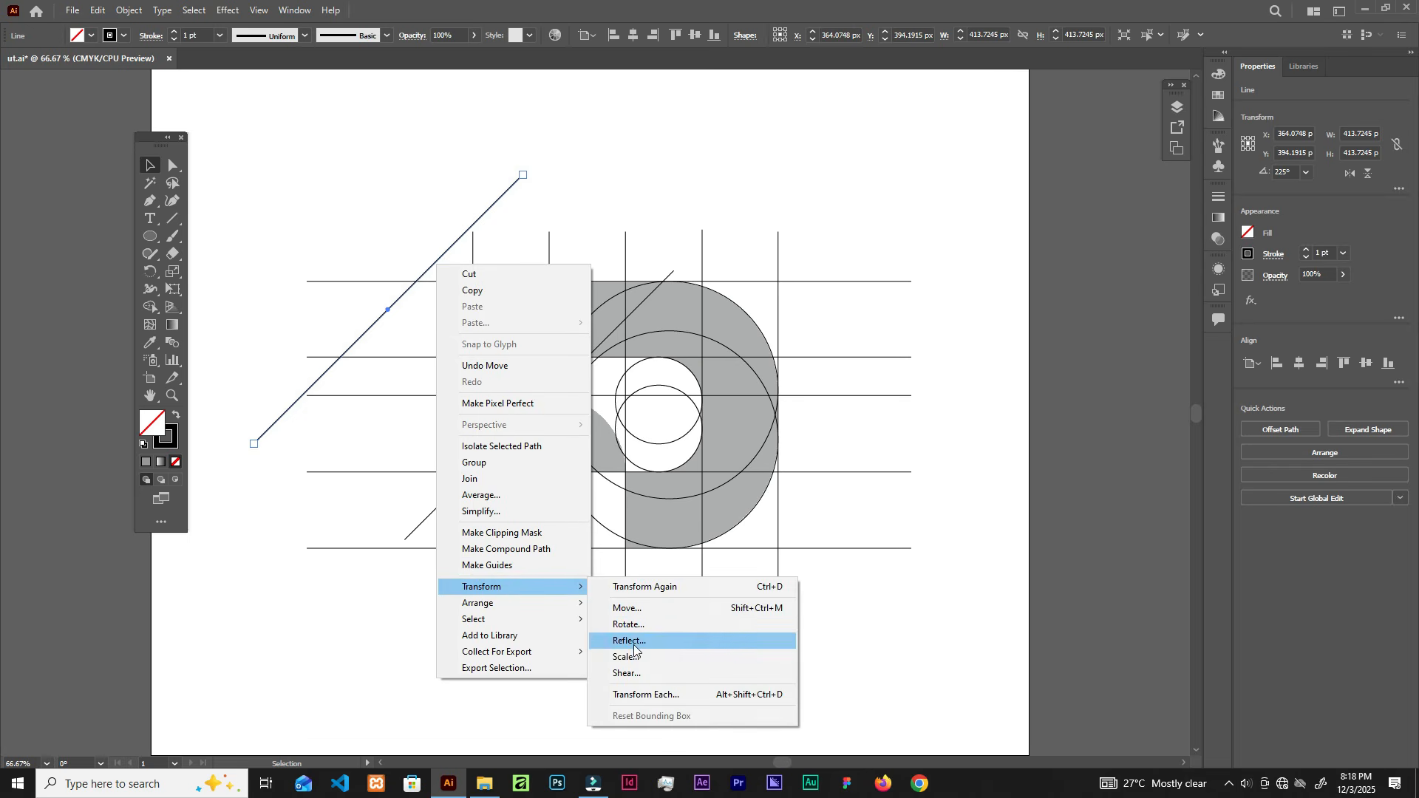
{"action": "left_click", "coordinate": [617, 637]}
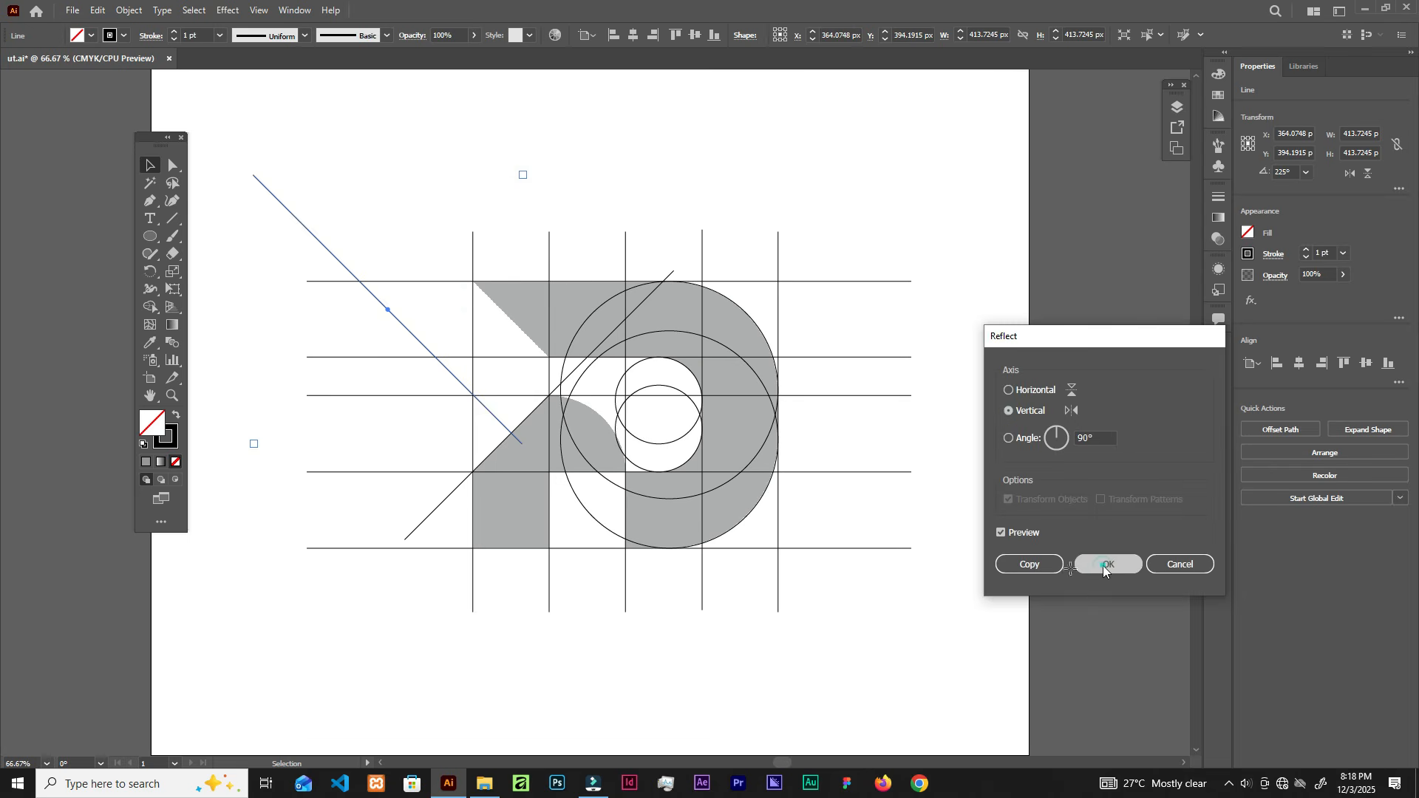
{"action": "left_click", "coordinate": [1103, 565]}
{"action": "scroll", "coordinate": [304, 269], "scroll_direction": "up", "scroll_amount": 1}
{"action": "left_click_drag", "start_coordinate": [432, 336], "coordinate": [625, 358]}
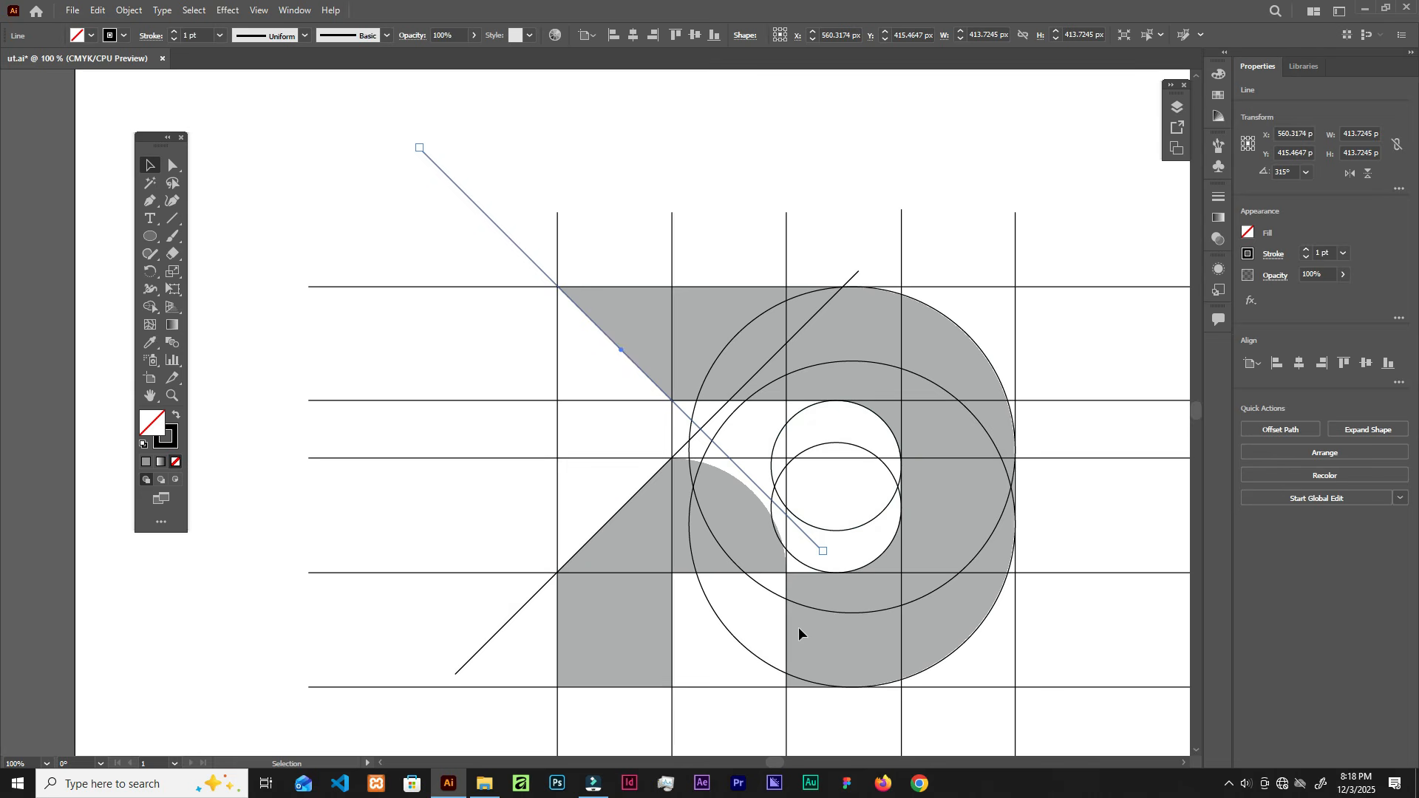
Step: Duplicate a circle and enlarge it to 243.18 px over the D's lower-left stem, reaching the baseline
{"action": "left_click_drag", "start_coordinate": [747, 649], "coordinate": [621, 573]}
{"action": "scroll", "coordinate": [614, 561], "scroll_direction": "down", "scroll_amount": 2}
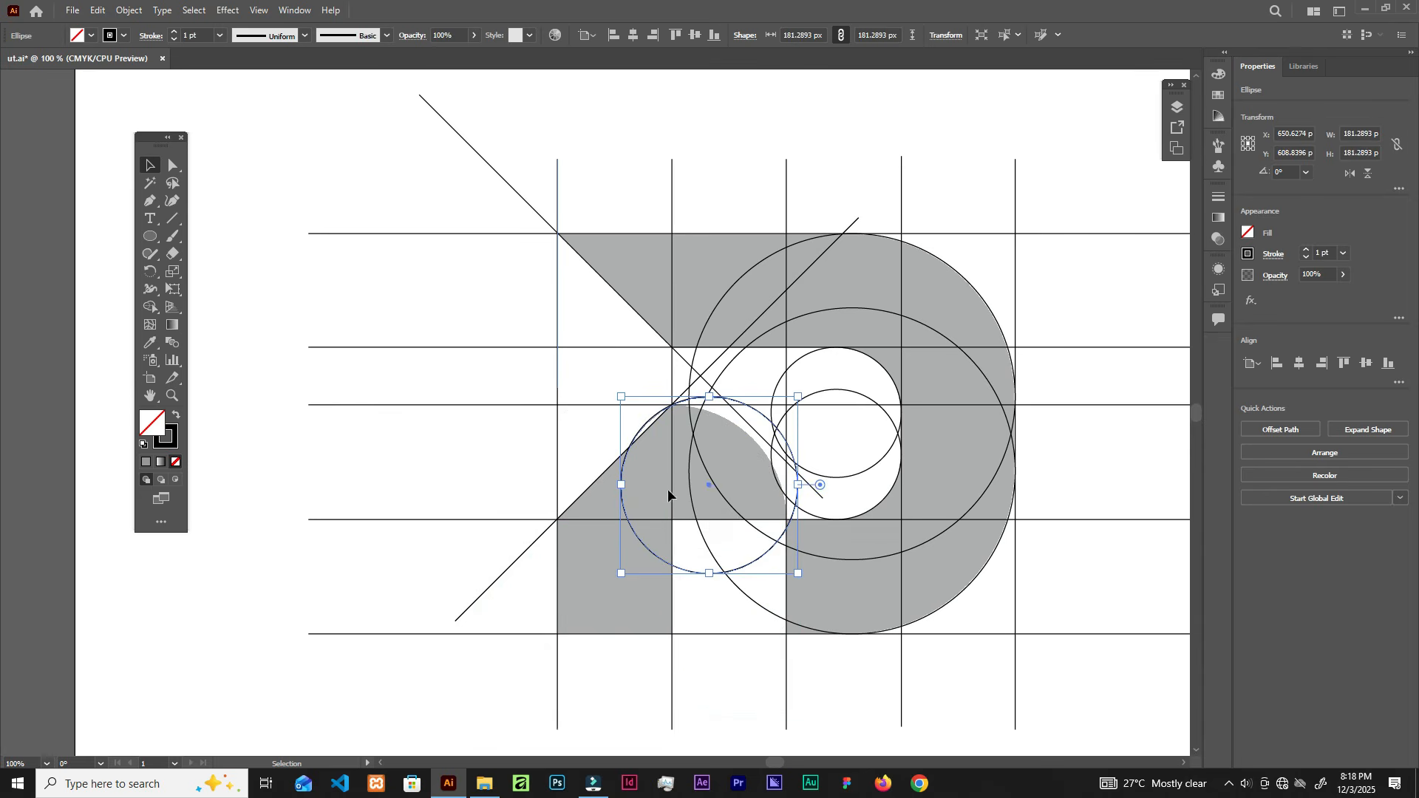
{"action": "left_click_drag", "start_coordinate": [713, 484], "coordinate": [686, 503]}
{"action": "scroll", "coordinate": [686, 493], "scroll_direction": "up", "scroll_amount": 1}
{"action": "left_click_drag", "start_coordinate": [821, 633], "coordinate": [851, 652]}
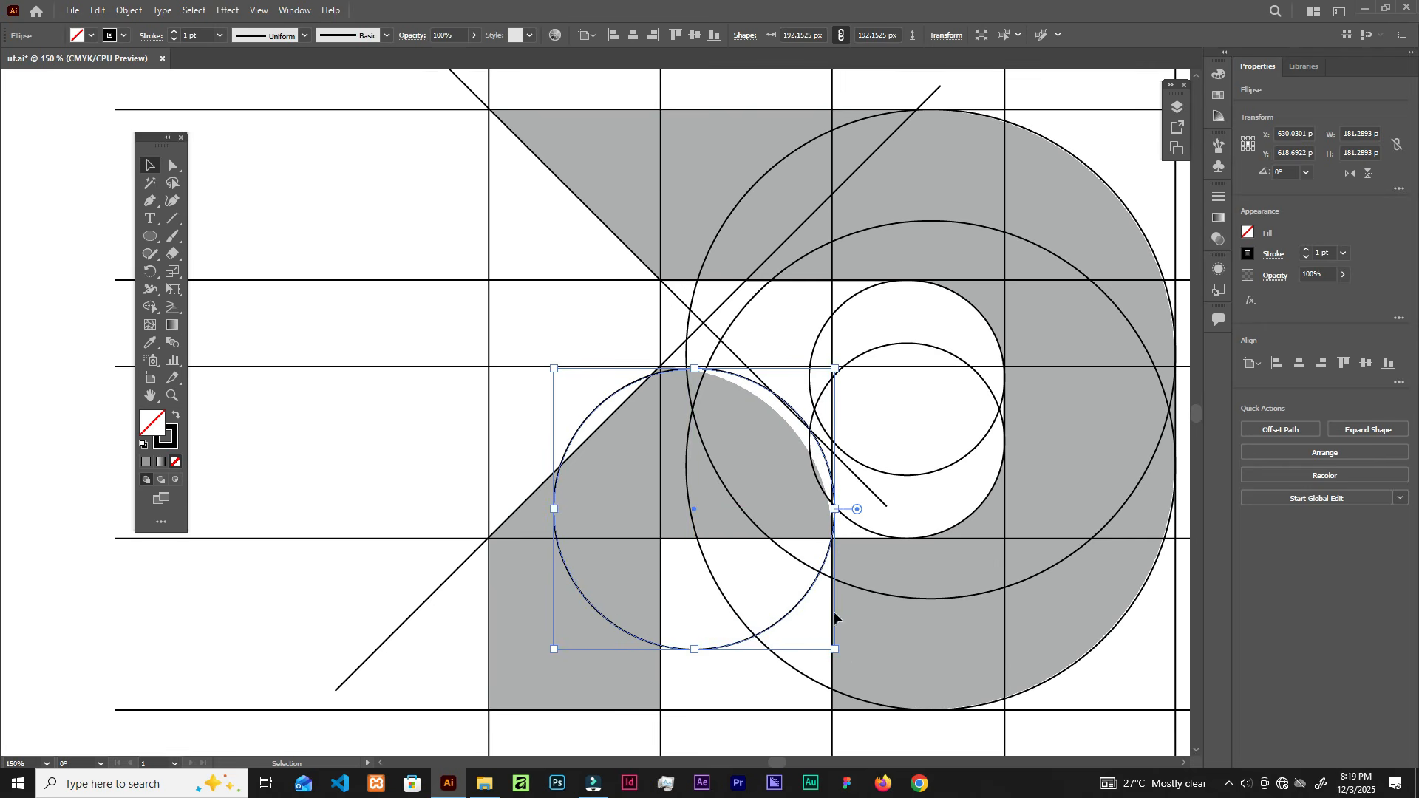
{"action": "left_click_drag", "start_coordinate": [693, 510], "coordinate": [680, 511]}
{"action": "left_click_drag", "start_coordinate": [544, 654], "coordinate": [467, 728]}
{"action": "left_click_drag", "start_coordinate": [645, 550], "coordinate": [655, 544]}
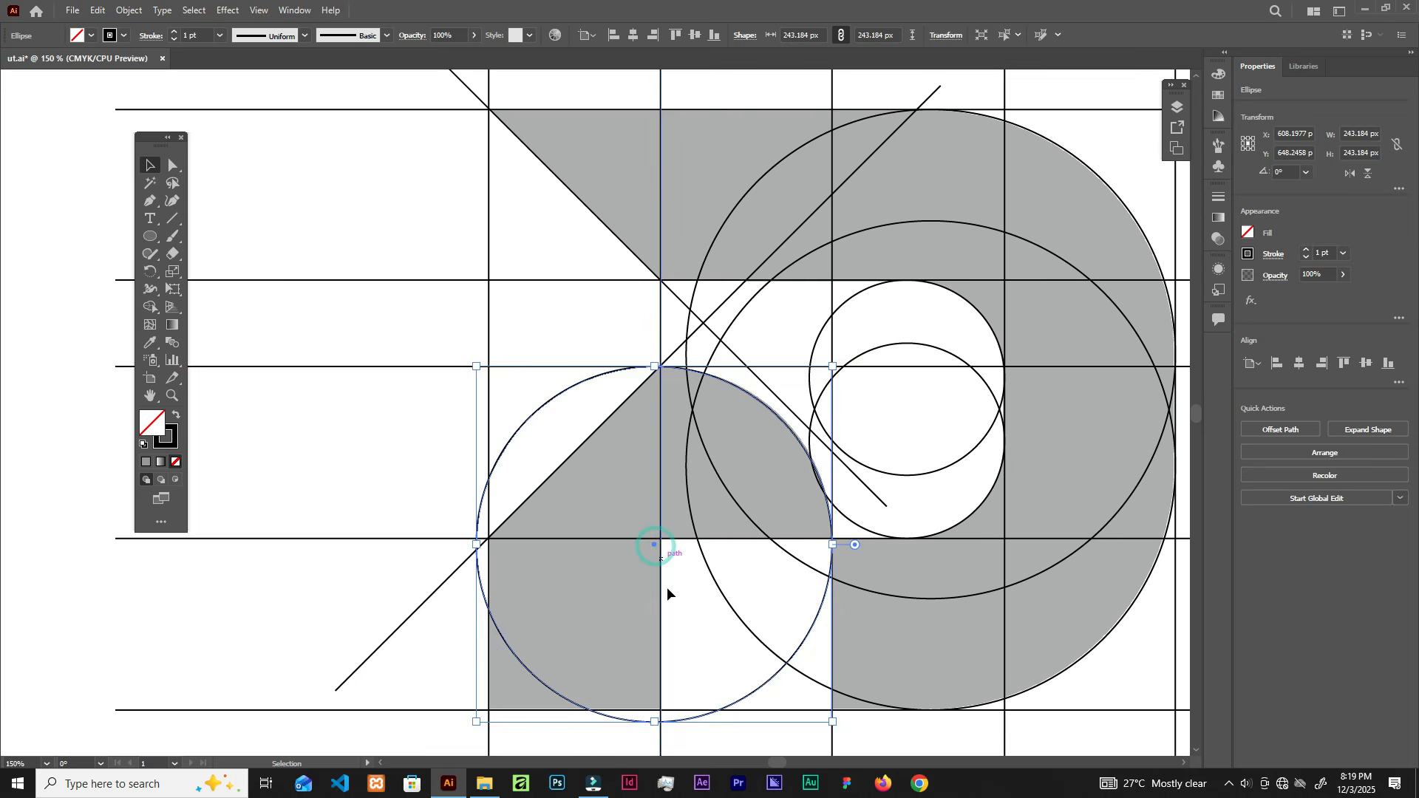
{"action": "left_click", "coordinate": [438, 313]}
Step: Select the whole construction drawing and erase its outer line segments and right-side corners with Shape Builder
{"action": "scroll", "coordinate": [786, 507], "scroll_direction": "down", "scroll_amount": 3, "text": "alt"}
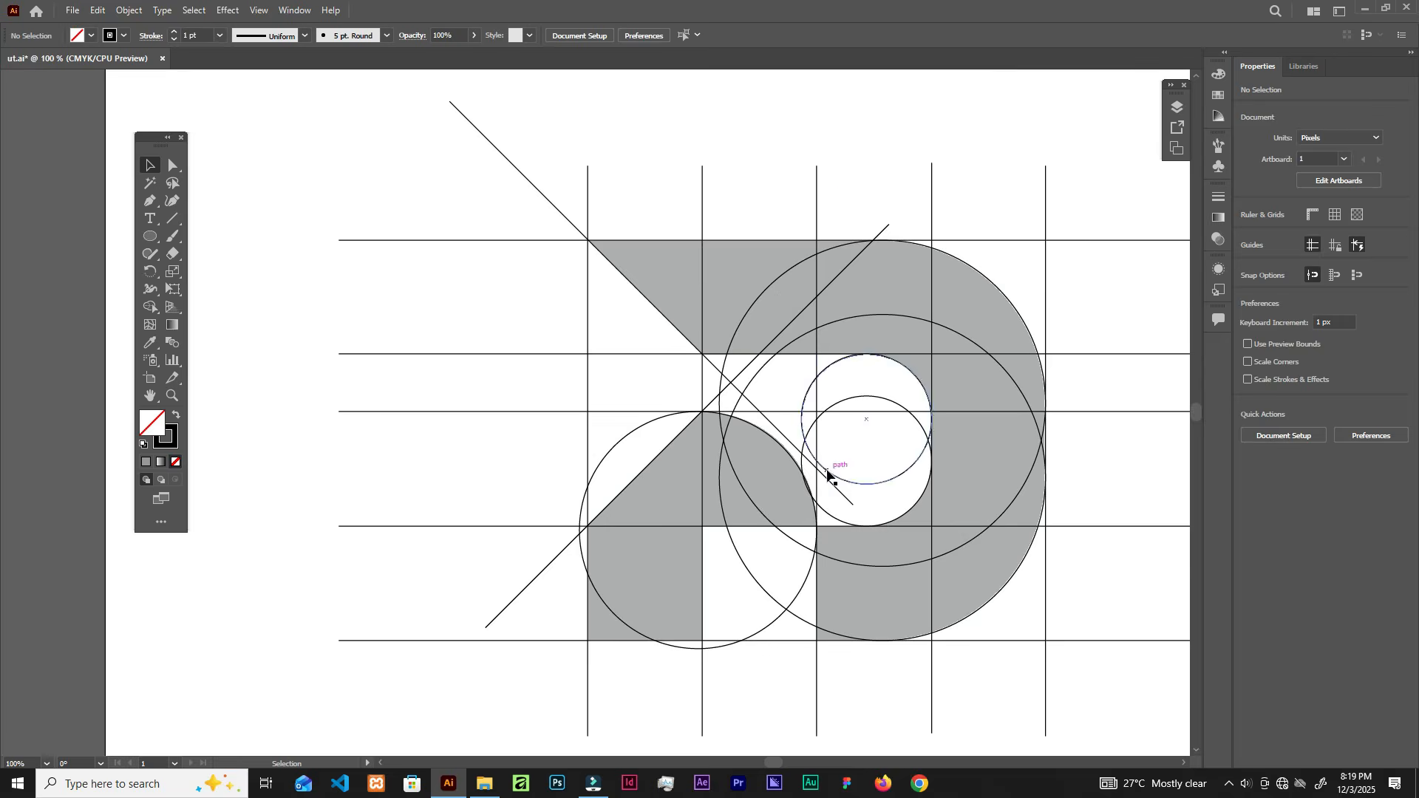
{"action": "scroll", "coordinate": [935, 443], "scroll_direction": "up", "scroll_amount": 1, "text": "alt"}
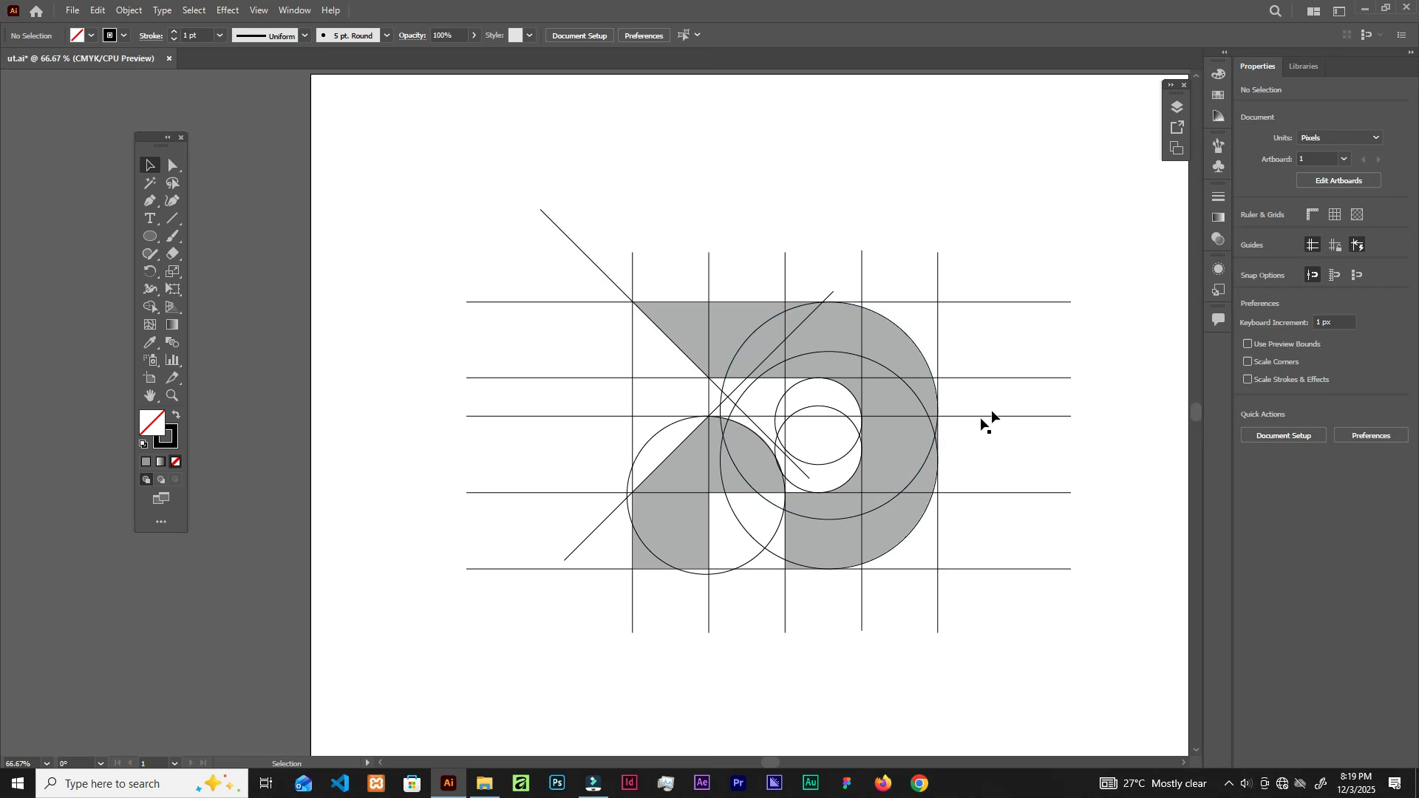
{"action": "left_click_drag", "start_coordinate": [991, 410], "coordinate": [956, 412]}
{"action": "mouse_move", "coordinate": [448, 171]}
{"action": "left_mouse_down"}
{"action": "mouse_move", "coordinate": [960, 566]}
{"action": "mouse_move", "coordinate": [973, 636]}
{"action": "left_mouse_up"}
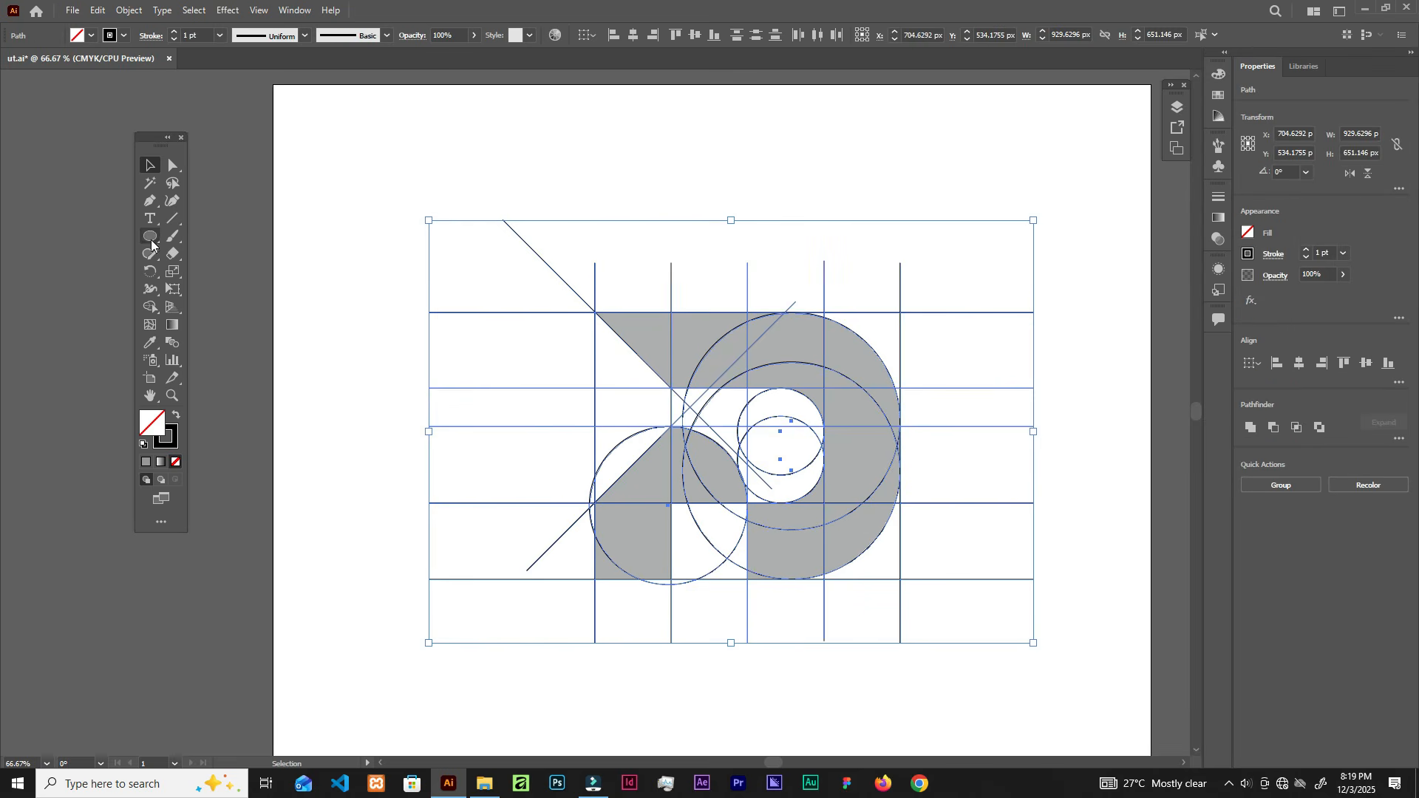
{"action": "left_click", "coordinate": [151, 309]}
{"action": "left_click_drag", "start_coordinate": [889, 297], "coordinate": [784, 309]}
{"action": "left_click_drag", "start_coordinate": [573, 625], "coordinate": [961, 646]}
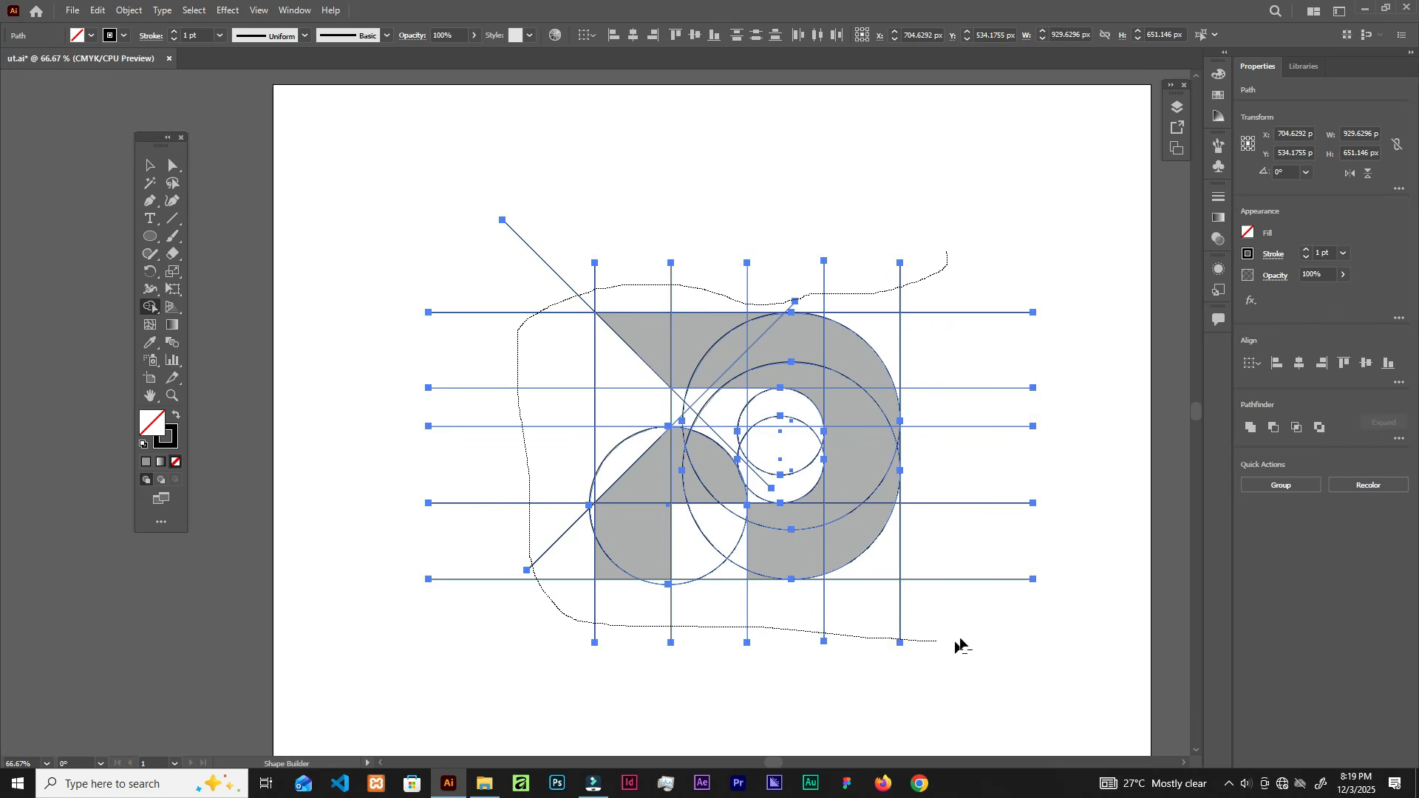
{"action": "left_click_drag", "start_coordinate": [994, 234], "coordinate": [993, 234]}
{"action": "left_click_drag", "start_coordinate": [858, 261], "coordinate": [934, 406]}
{"action": "left_click_drag", "start_coordinate": [928, 477], "coordinate": [887, 568]}
{"action": "mouse_move", "coordinate": [679, 621]}
{"action": "left_mouse_down"}
{"action": "mouse_move", "coordinate": [740, 518]}
{"action": "mouse_move", "coordinate": [752, 583]}
{"action": "mouse_move", "coordinate": [732, 561]}
{"action": "mouse_move", "coordinate": [738, 513]}
{"action": "mouse_move", "coordinate": [674, 599]}
{"action": "left_mouse_up"}
{"action": "key", "text": "ctrl+z"}
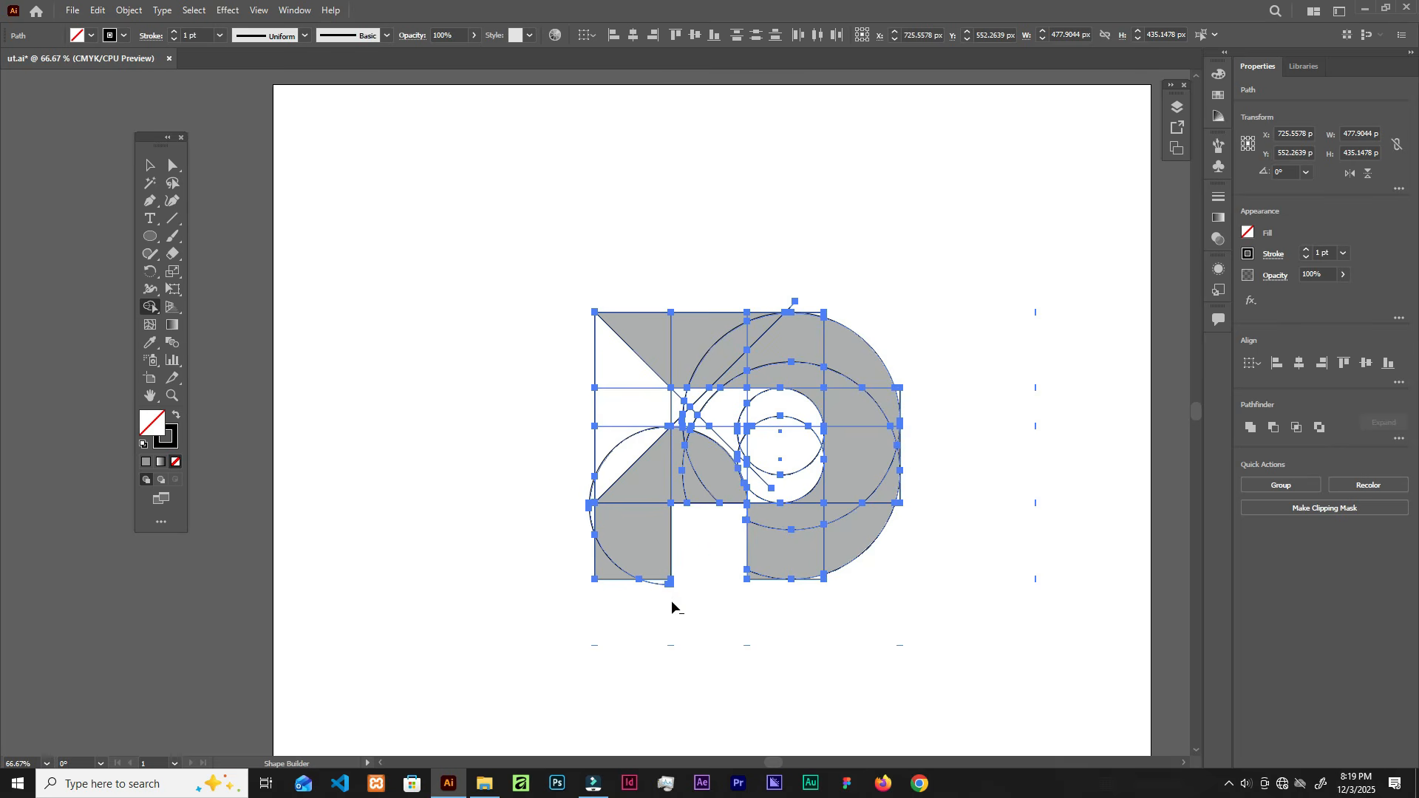
Step: Remove the left triangle regions and the leftover stub on the D's left side
{"action": "mouse_move", "coordinate": [543, 371]}
{"action": "left_mouse_down"}
{"action": "mouse_move", "coordinate": [578, 374]}
{"action": "mouse_move", "coordinate": [623, 417]}
{"action": "mouse_move", "coordinate": [624, 456]}
{"action": "mouse_move", "coordinate": [593, 518]}
{"action": "left_mouse_up"}
{"action": "left_click_drag", "start_coordinate": [612, 419], "coordinate": [555, 468]}
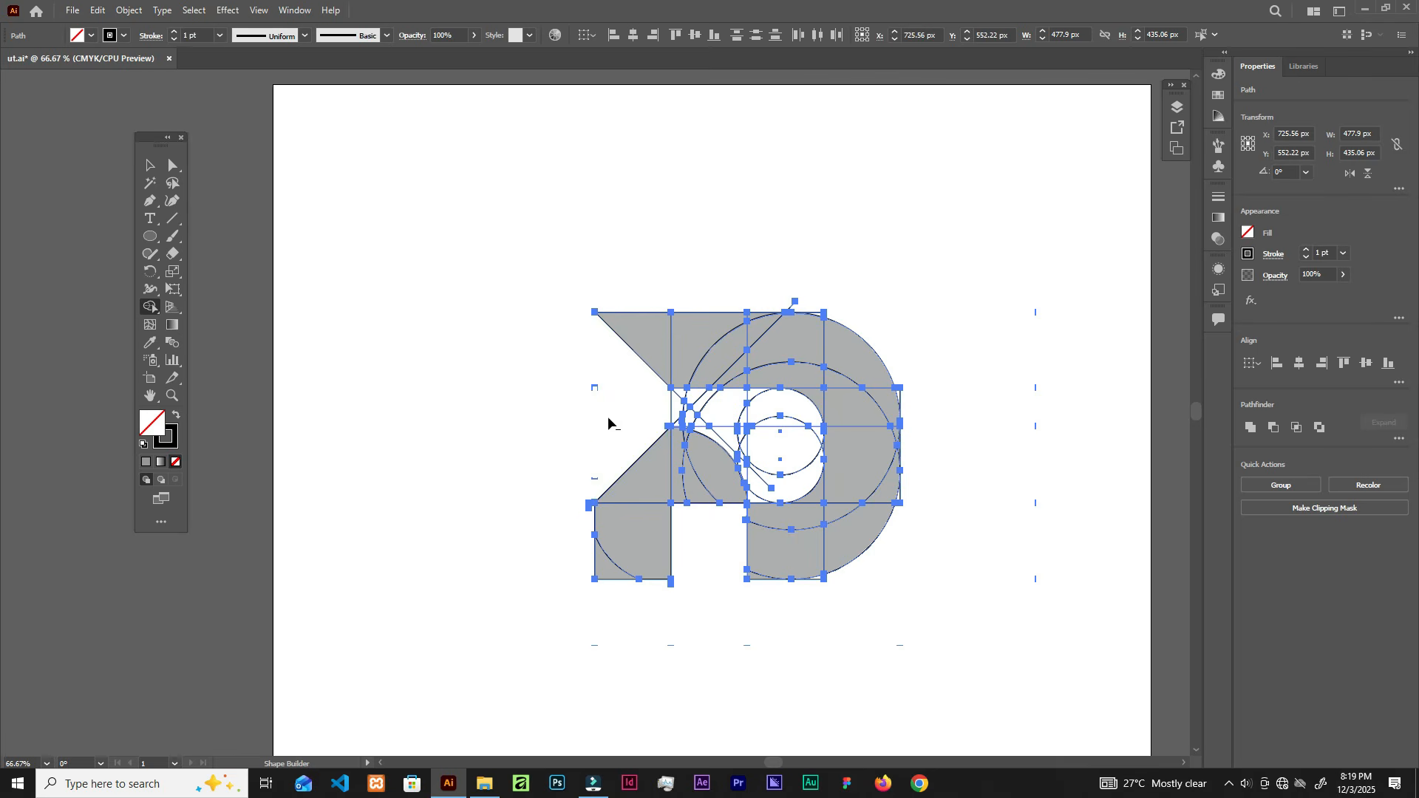
{"action": "scroll", "coordinate": [625, 449], "scroll_direction": "up", "scroll_amount": 2}
{"action": "left_click_drag", "start_coordinate": [557, 547], "coordinate": [544, 579]}
{"action": "scroll", "coordinate": [645, 507], "scroll_direction": "down", "scroll_amount": 3}
{"action": "scroll", "coordinate": [757, 393], "scroll_direction": "up", "scroll_amount": 1}
Step: Delete the top and central regions to open the D's white inner hole with a rounded arch
{"action": "left_click_drag", "start_coordinate": [737, 344], "coordinate": [770, 374]}
{"action": "mouse_move", "coordinate": [616, 471]}
{"action": "left_mouse_down"}
{"action": "mouse_move", "coordinate": [705, 476]}
{"action": "mouse_move", "coordinate": [757, 530]}
{"action": "mouse_move", "coordinate": [749, 559]}
{"action": "left_mouse_up"}
{"action": "left_click_drag", "start_coordinate": [708, 510], "coordinate": [634, 482]}
{"action": "mouse_move", "coordinate": [727, 468]}
{"action": "left_mouse_down"}
{"action": "mouse_move", "coordinate": [694, 513]}
{"action": "mouse_move", "coordinate": [708, 481]}
{"action": "mouse_move", "coordinate": [729, 545]}
{"action": "left_mouse_up"}
{"action": "scroll", "coordinate": [731, 541], "scroll_direction": "up", "scroll_amount": 2}
{"action": "scroll", "coordinate": [818, 433], "scroll_direction": "down", "scroll_amount": 1}
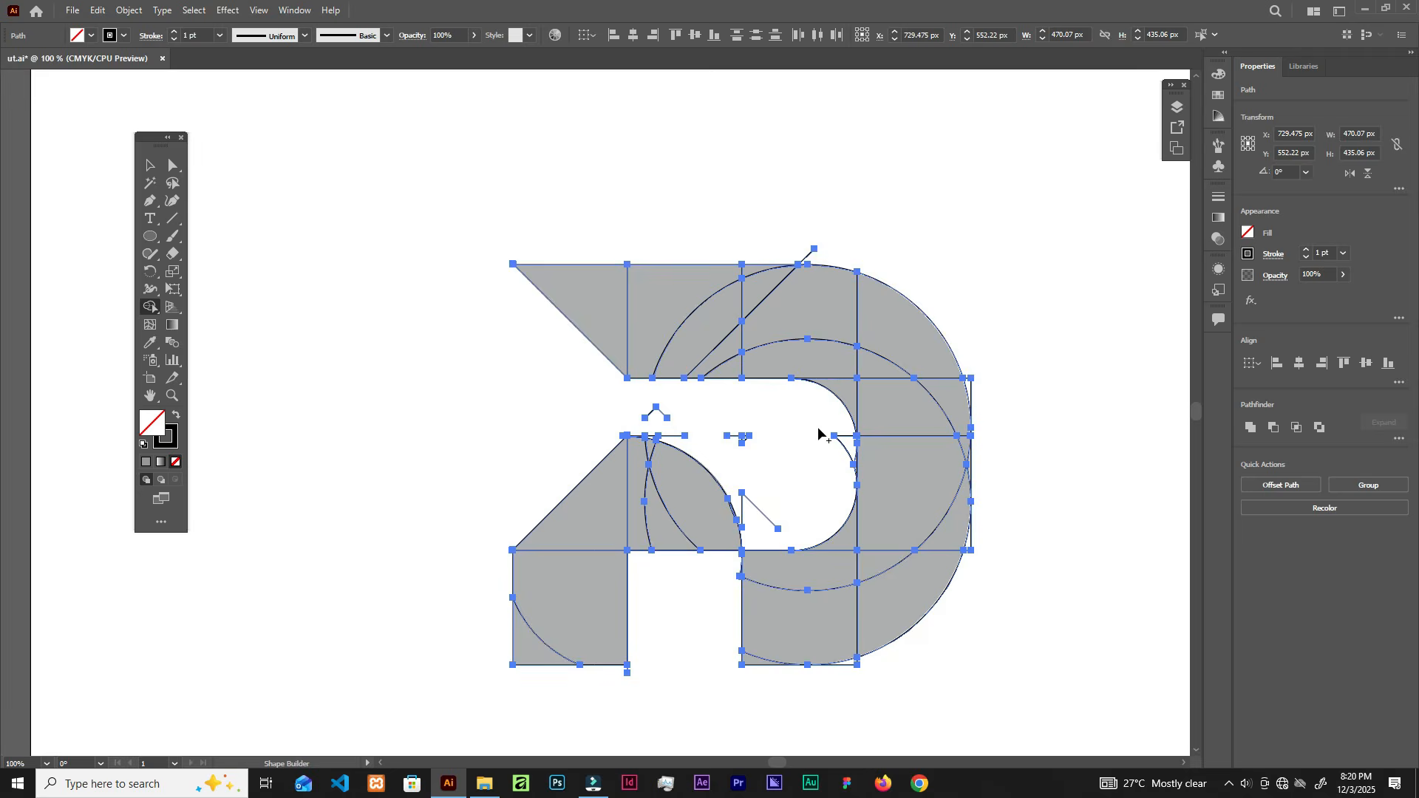
Step: Fit the artboard in the window and compare the new D with the v3 PNG in File Explorer
{"action": "key", "text": "ctrl+0"}
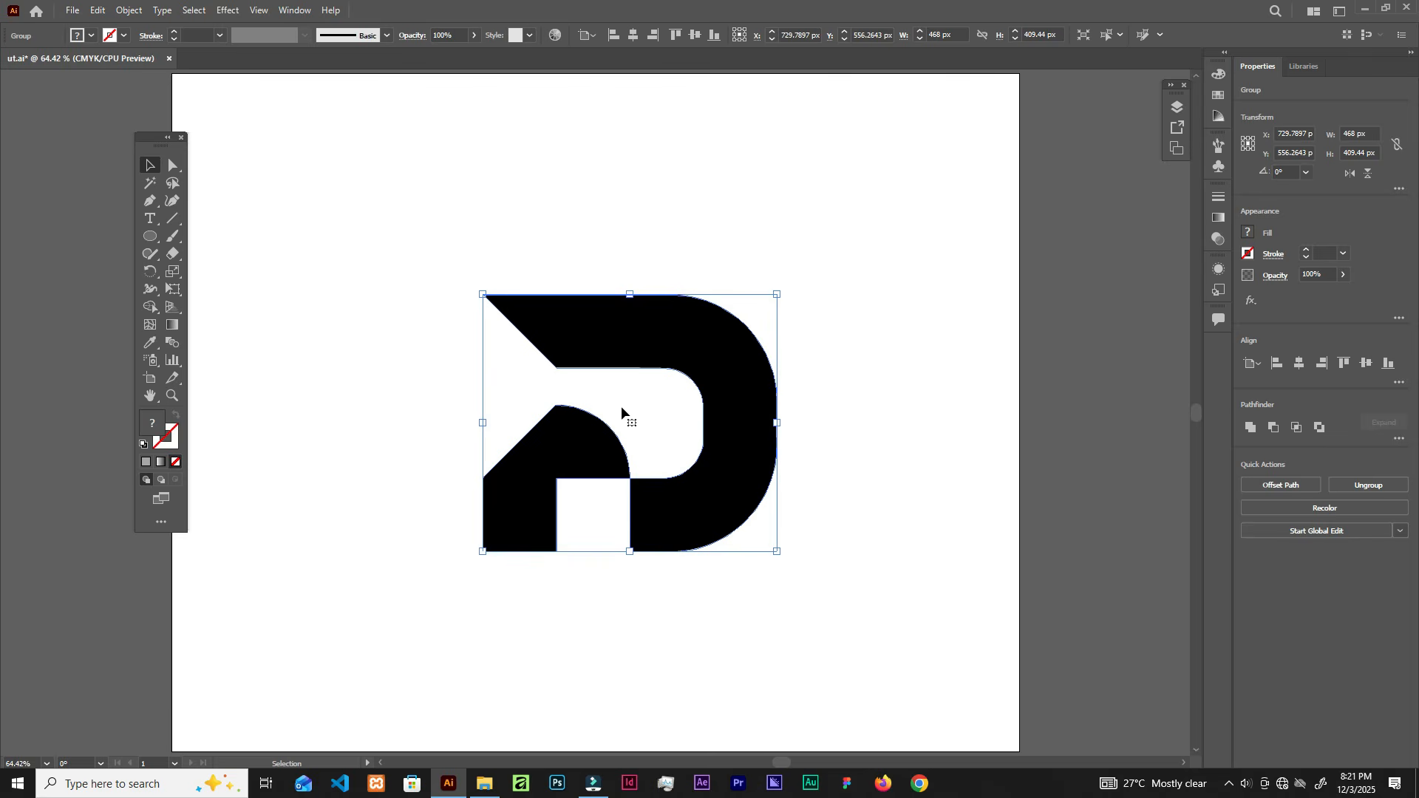
{"action": "left_click", "coordinate": [484, 784]}
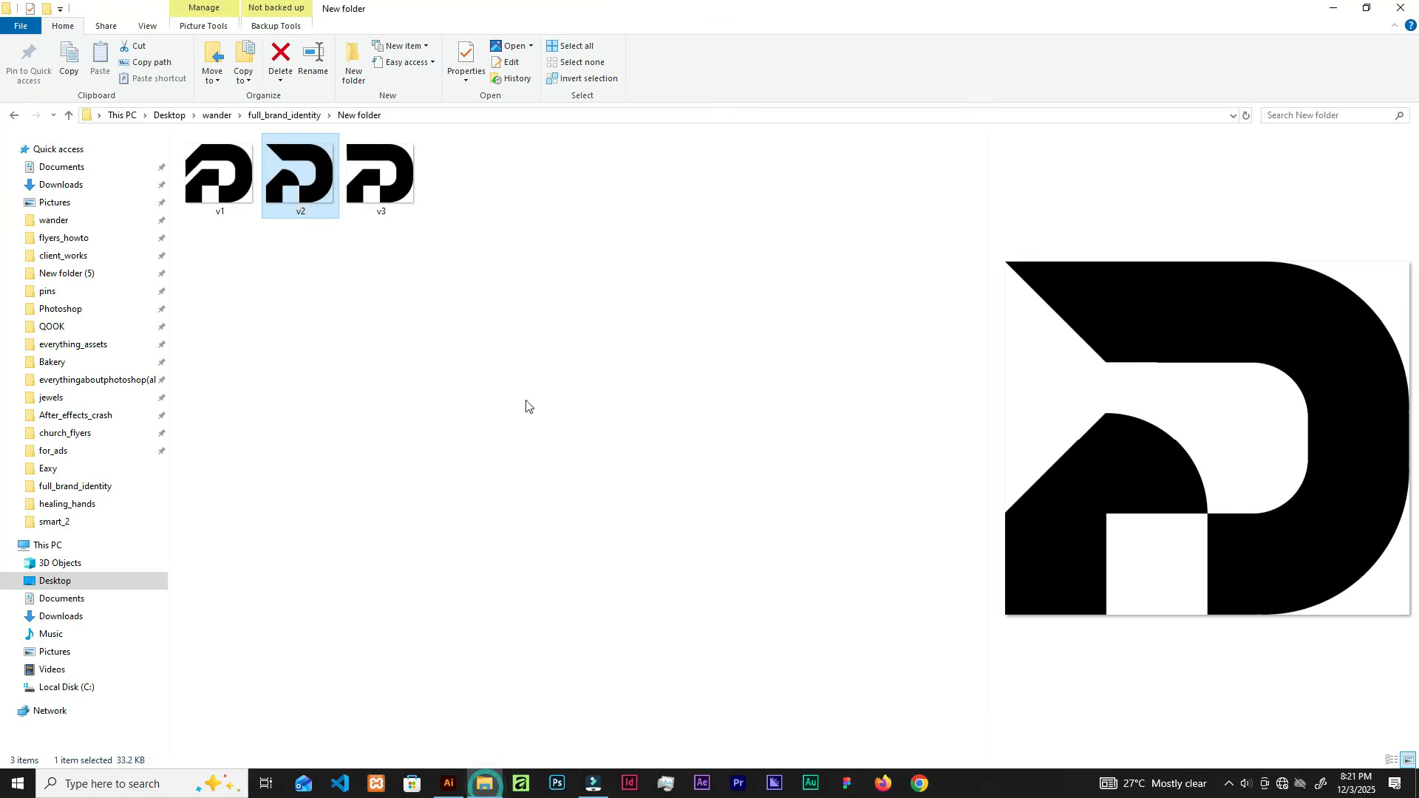
{"action": "left_click", "coordinate": [407, 197]}
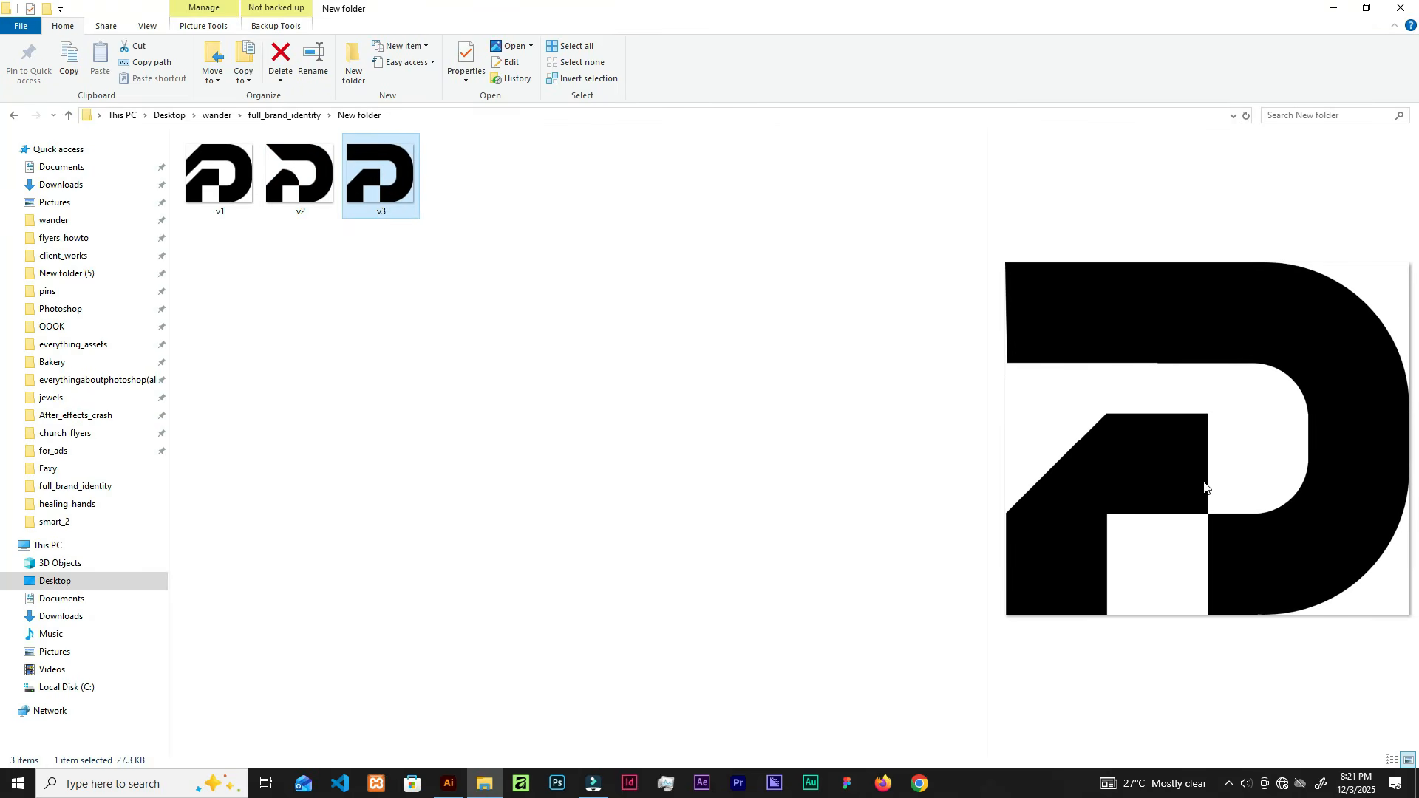
{"action": "left_click", "coordinate": [454, 786]}
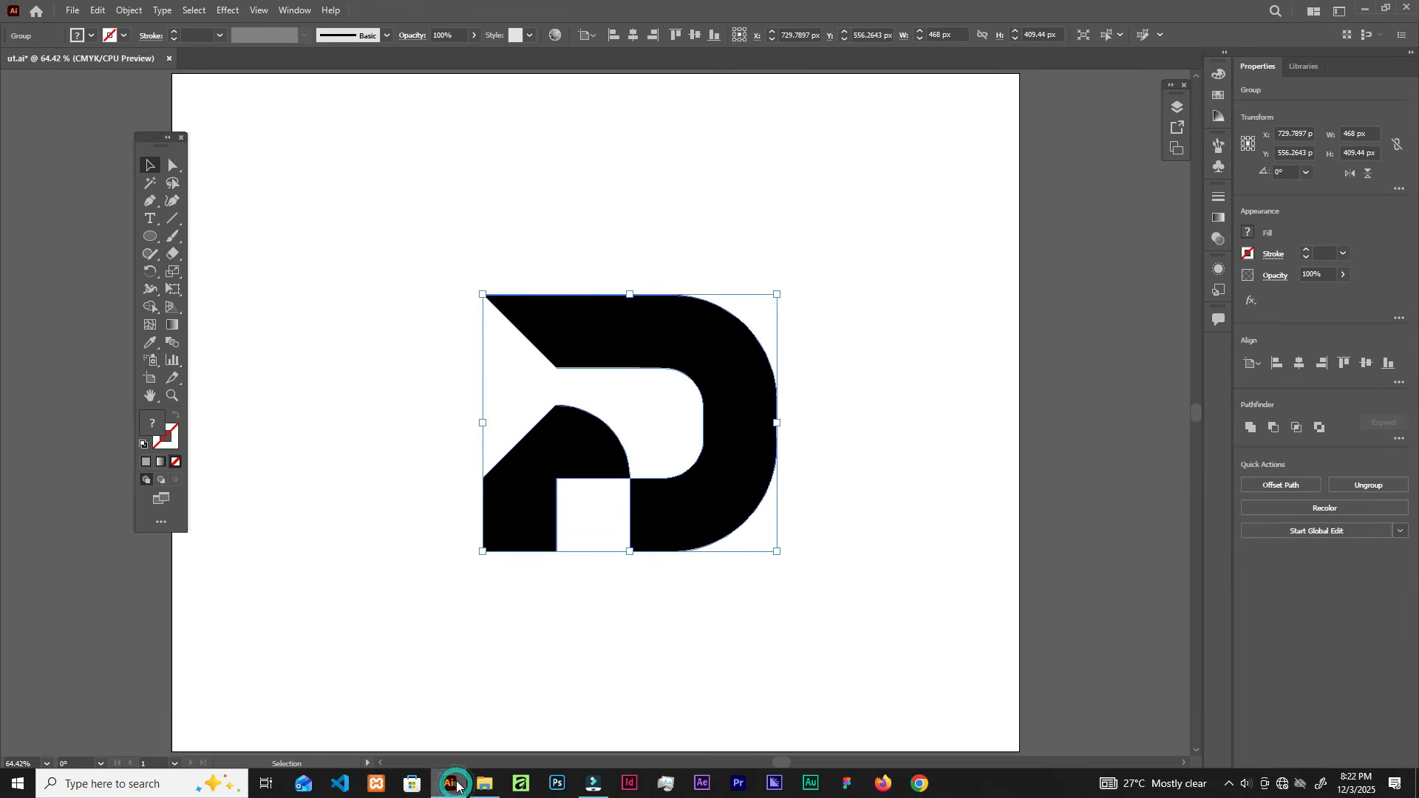